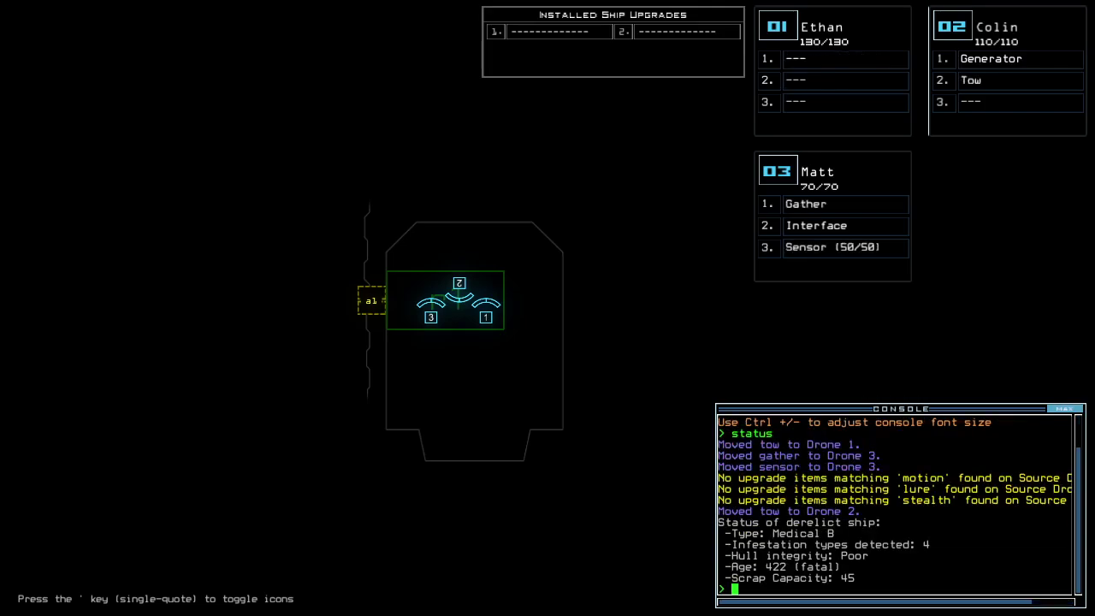
- Drop a sensor from Matt's drone and delete '1 ' from the first alias
{"action": "key", "text": "Tab"}
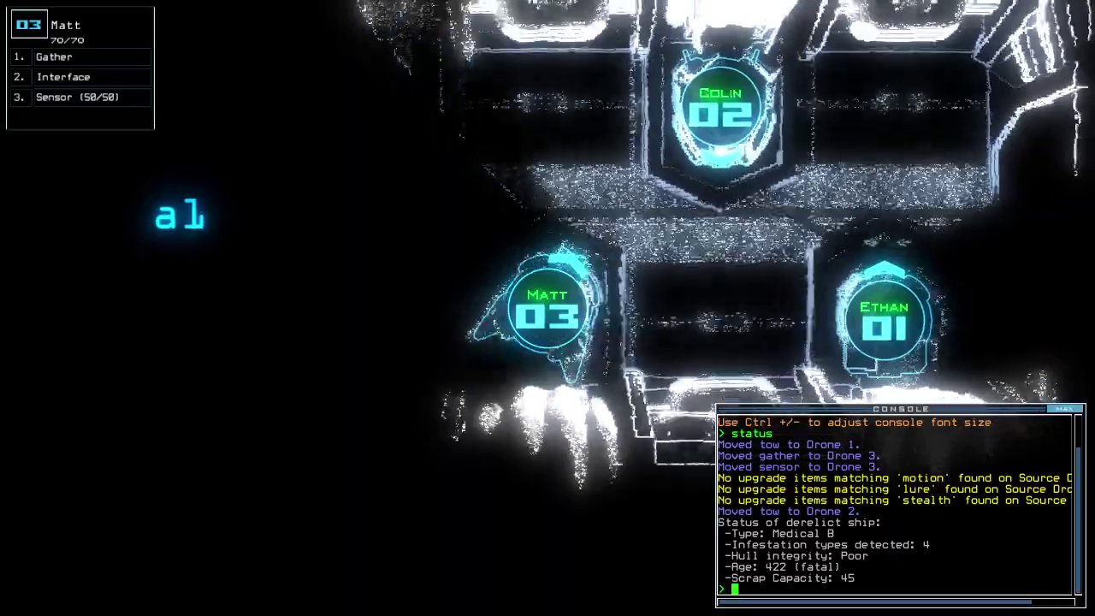
{"action": "type", "text": "ss"}
{"action": "key", "text": "Return"}
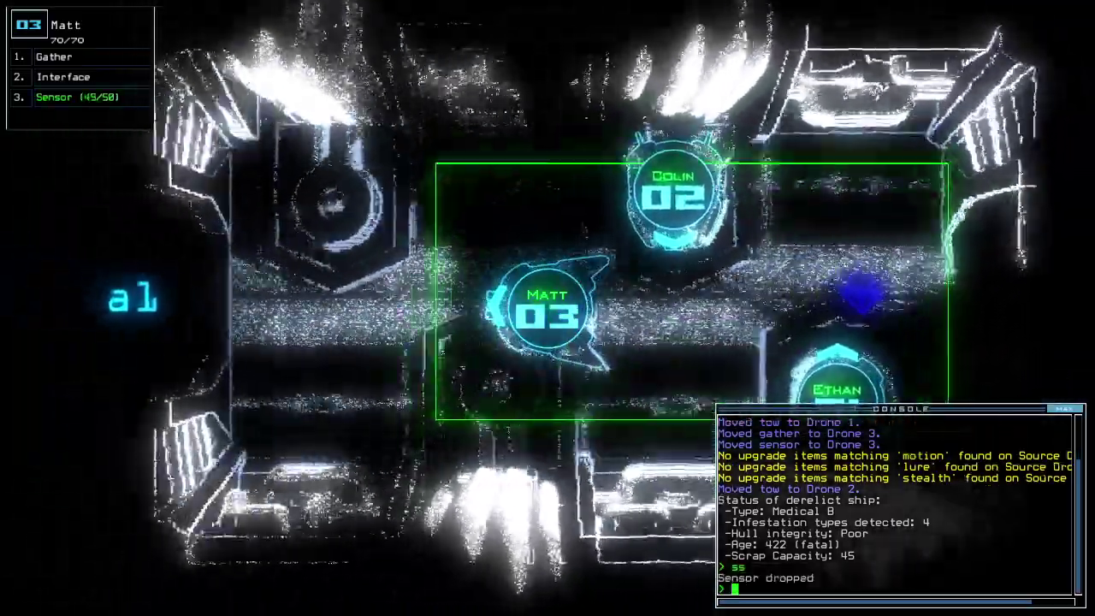
{"action": "type", "text": "21"}
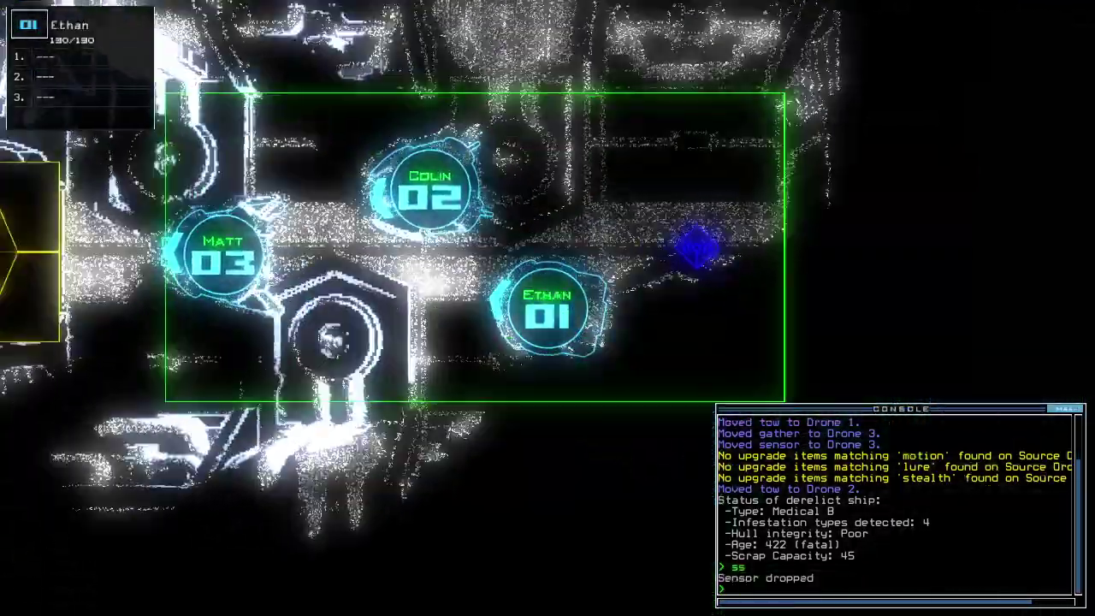
{"action": "type", "text": "alias"}
{"action": "key", "text": "Return"}
{"action": "left_click", "coordinate": [448, 111]}
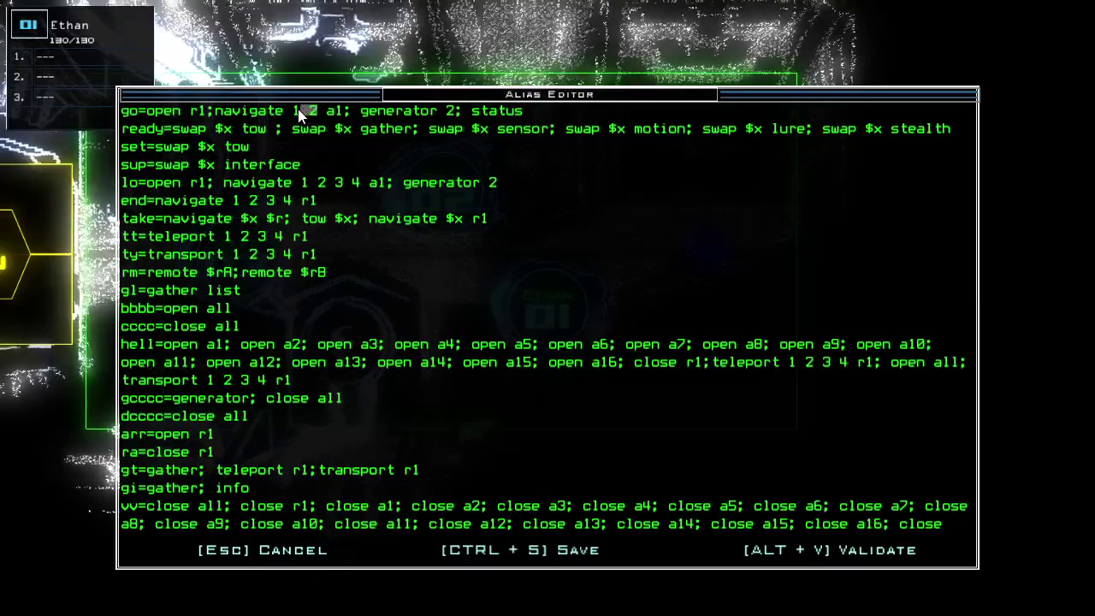
{"action": "key", "text": "BackSpace"}
{"action": "key", "text": "BackSpace"}
{"action": "key", "text": "ctrl+s"}
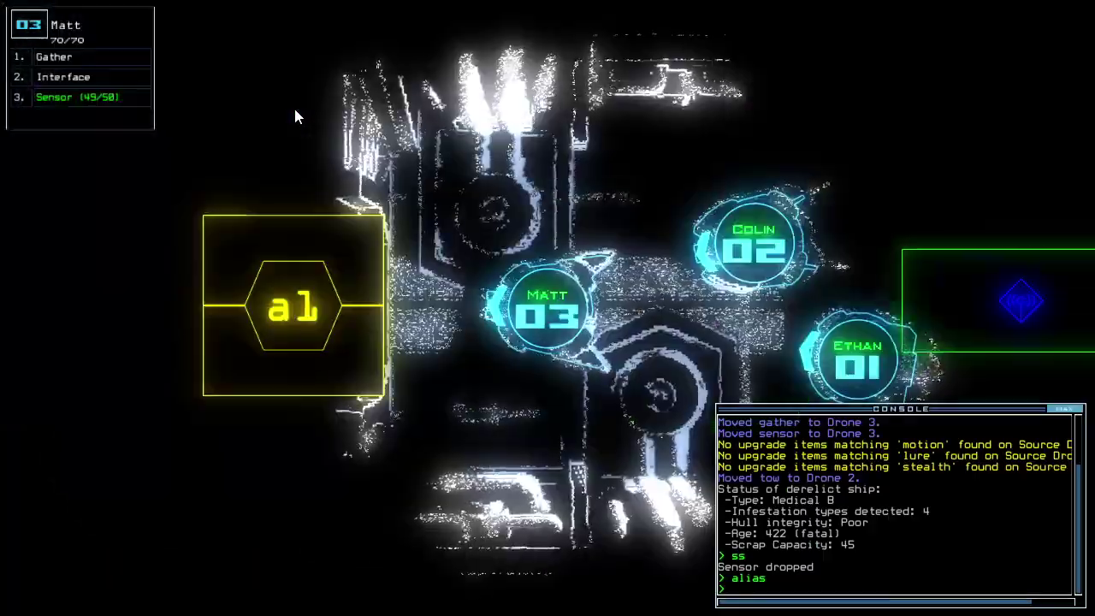
{"action": "type", "text": "lo"}
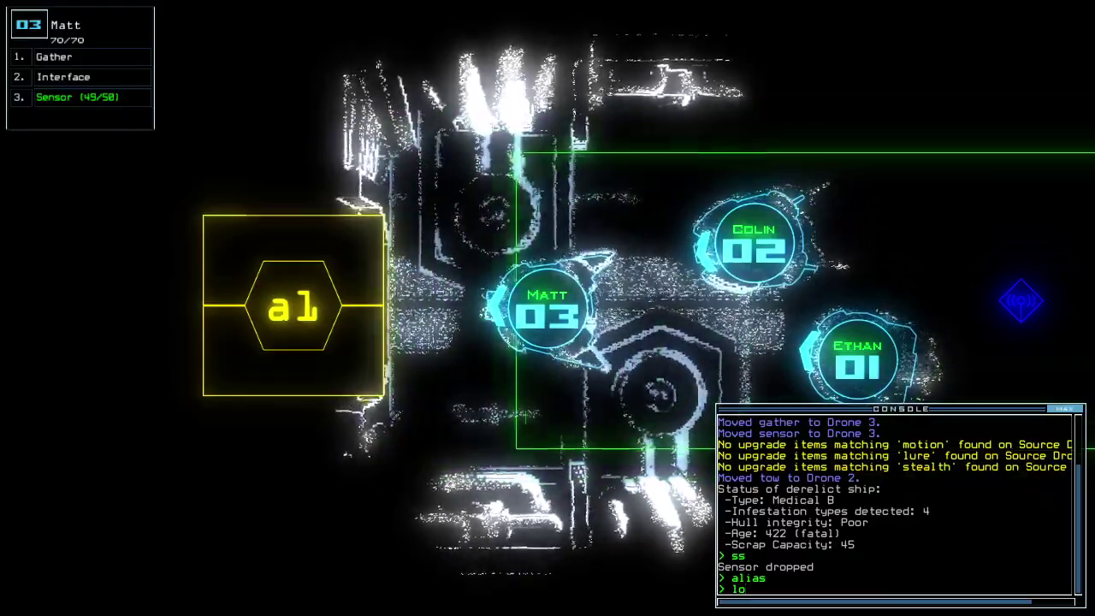
- Start the mission, drop sensors, gather scrap and power up the generator
{"action": "key", "text": "Return"}
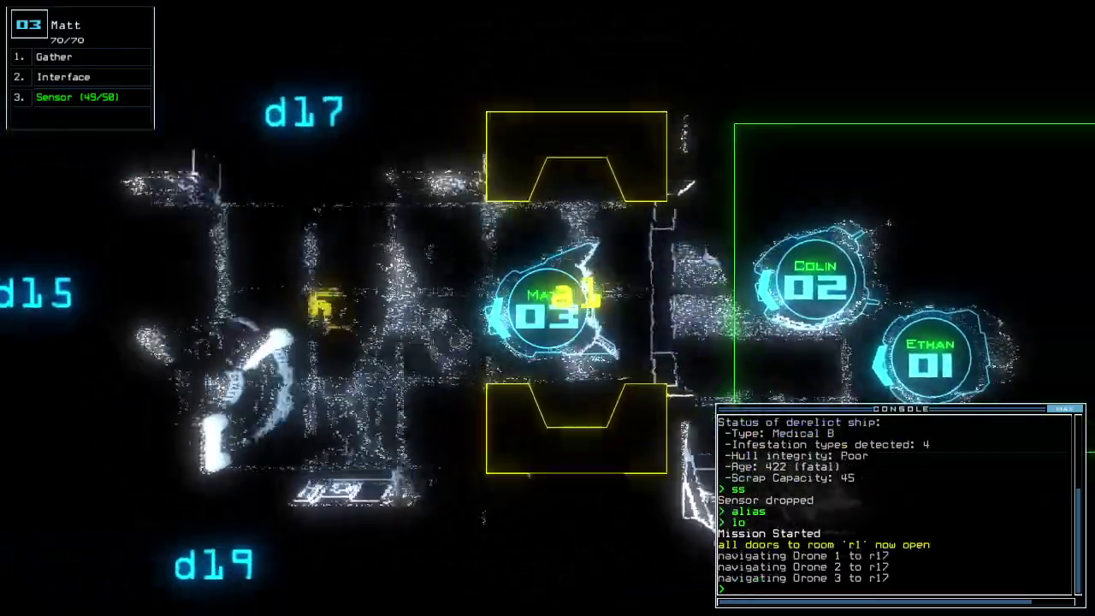
{"action": "type", "text": "ss"}
{"action": "key", "text": "Return"}
{"action": "type", "text": "g"}
{"action": "key", "text": "Return"}
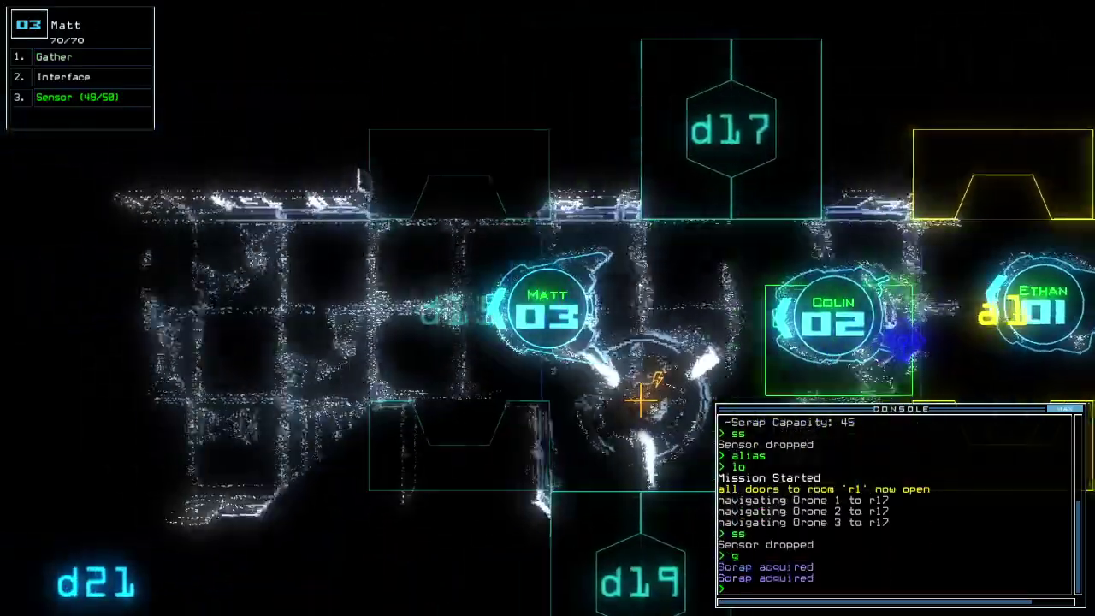
{"action": "type", "text": "ss"}
{"action": "key", "text": "Return"}
- Switch between Colin and Ethan, then have Colin open door d17
{"action": "key", "text": "Tab"}
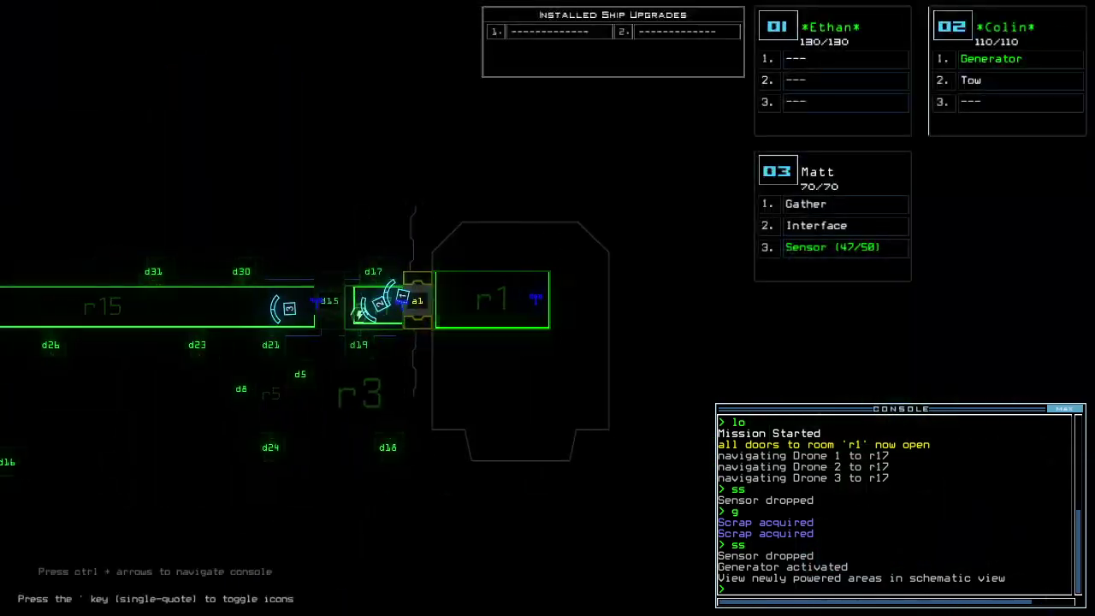
{"action": "key", "text": "2"}
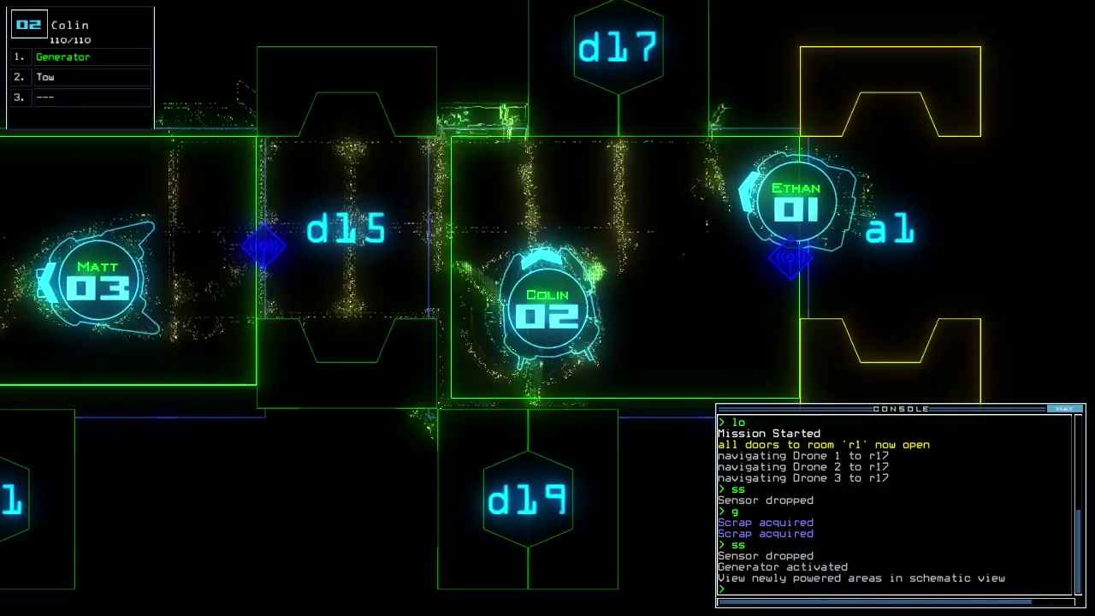
{"action": "key", "text": "1"}
{"action": "key", "text": "2"}
{"action": "type", "text": "d17 d17"}
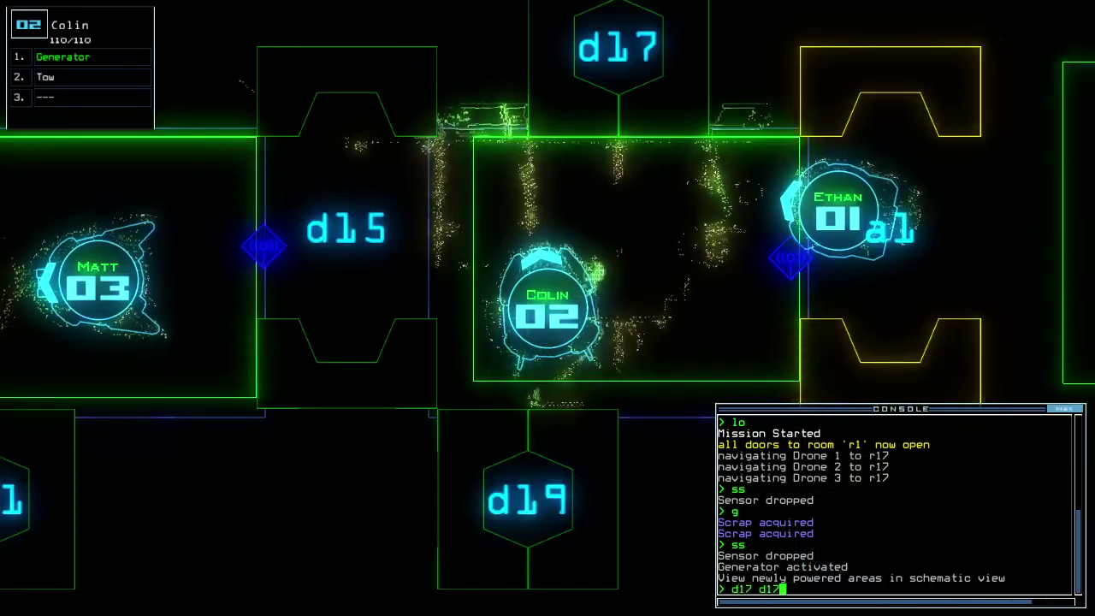
{"action": "key", "text": "Return"}
- Have Matt gather scrap repeatedly while moving along room r15
{"action": "key", "text": "Tab"}
{"action": "key", "text": "3"}
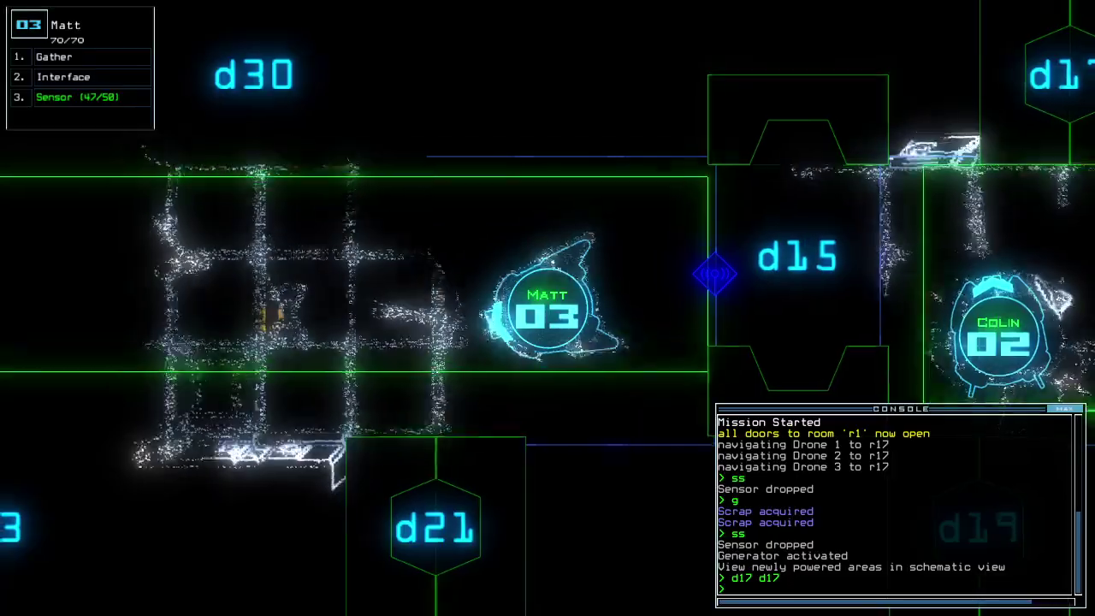
{"action": "type", "text": "g"}
{"action": "key", "text": "Return"}
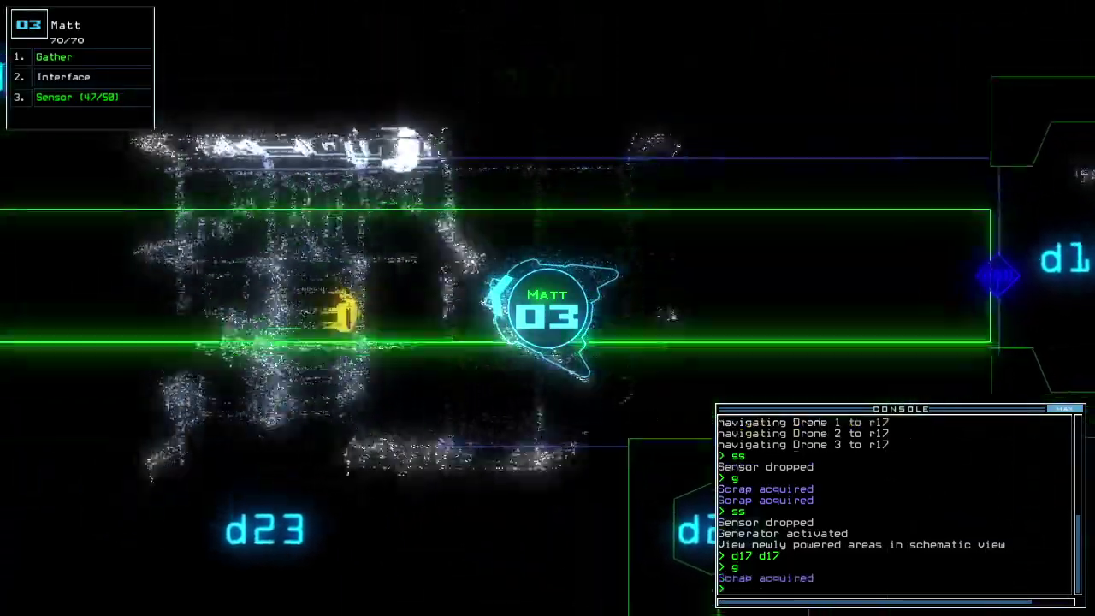
{"action": "type", "text": "g"}
{"action": "key", "text": "Return"}
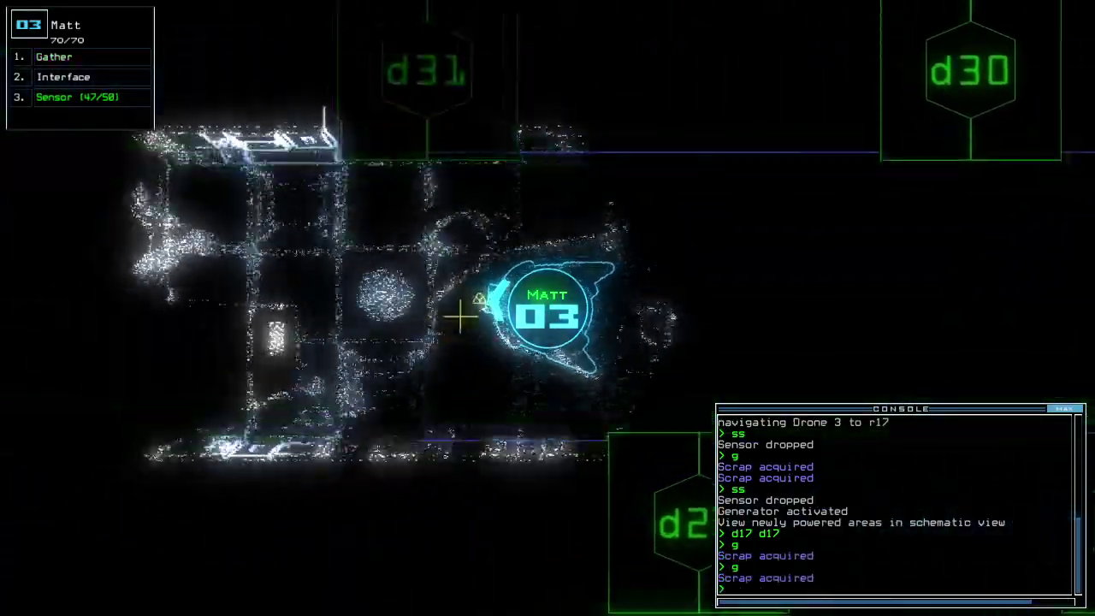
{"action": "type", "text": "g"}
{"action": "key", "text": "Return"}
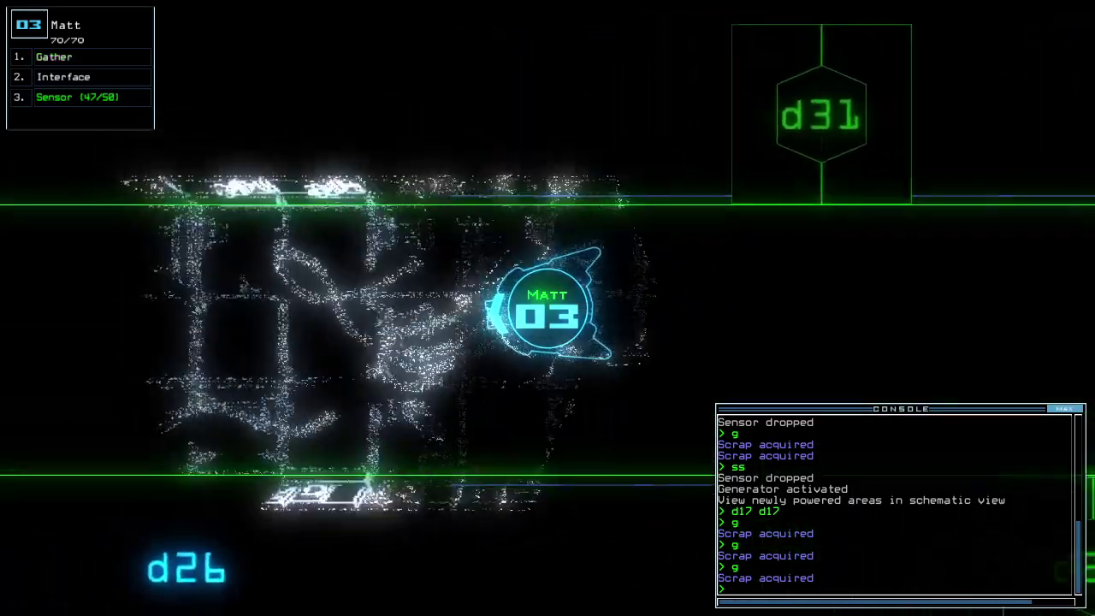
{"action": "key", "text": "Left"}
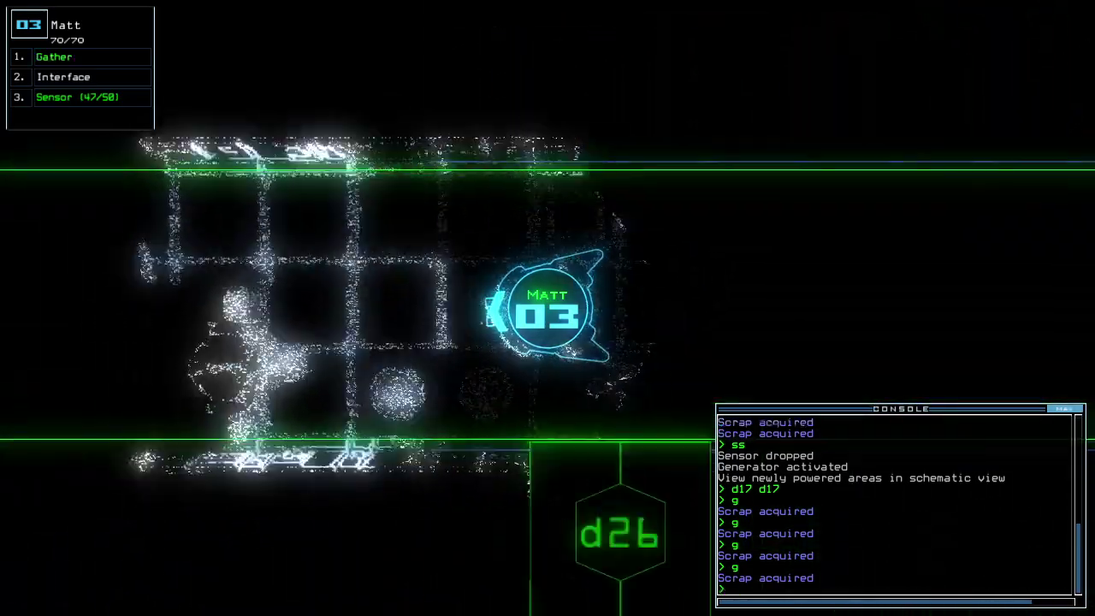
{"action": "key", "text": "Left"}
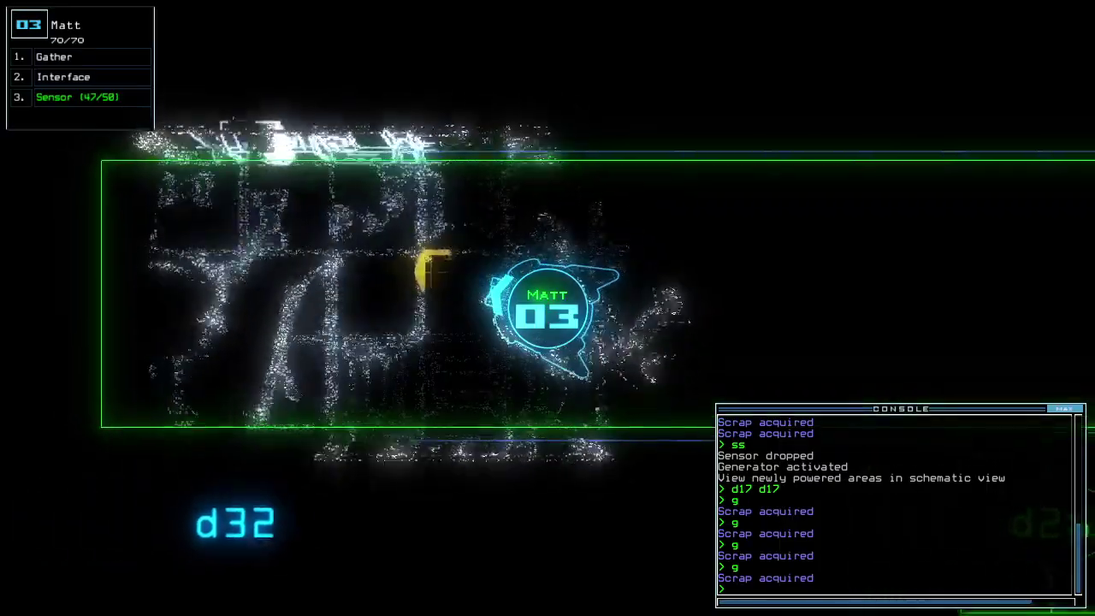
{"action": "type", "text": "g"}
{"action": "key", "text": "Return"}
{"action": "type", "text": "i"}
- Check room r15 for items, then open and close its doors
{"action": "key", "text": "Return"}
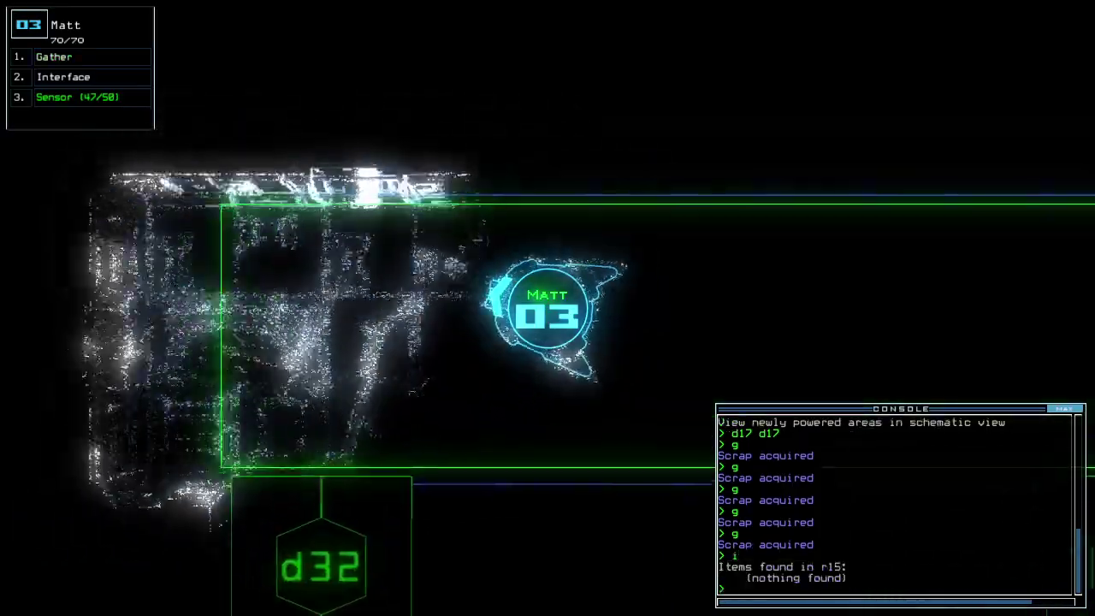
{"action": "type", "text": "xx r15"}
{"action": "key", "text": "Return"}
{"action": "key", "text": "Tab"}
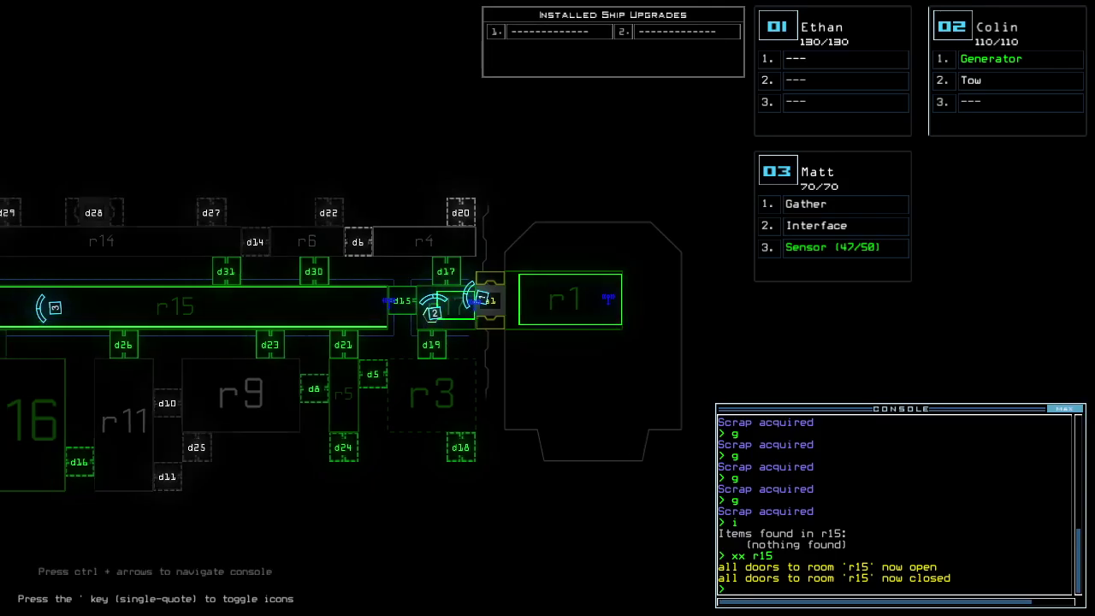
- Send Matt through door d32 and drop a sensor beyond it
{"action": "key", "text": "Tab"}
{"action": "type", "text": "d32"}
{"action": "key", "text": "Return"}
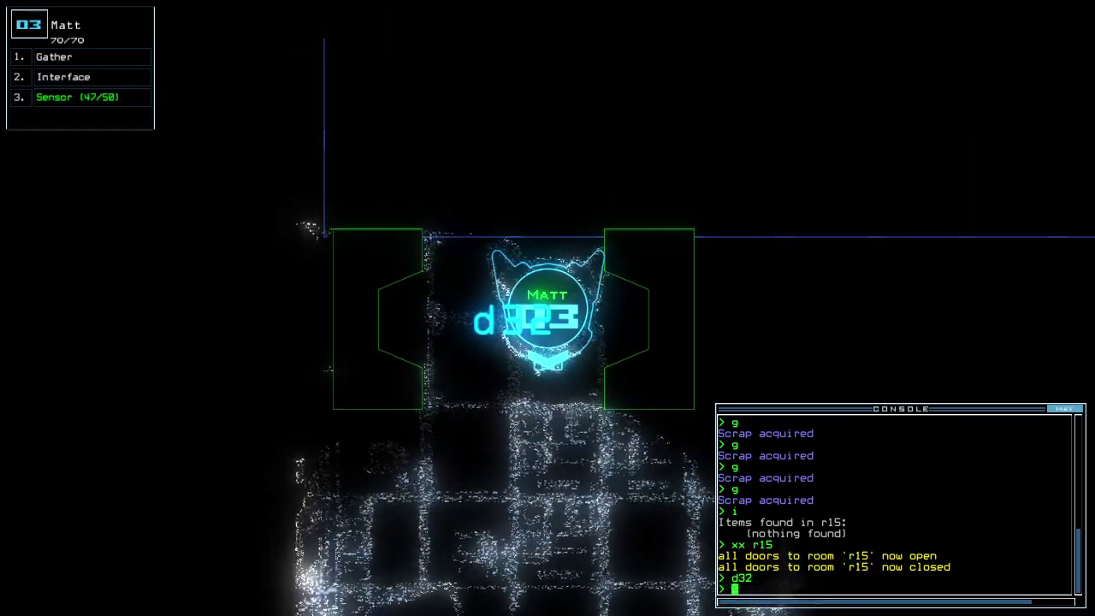
{"action": "type", "text": "ss"}
{"action": "key", "text": "Return"}
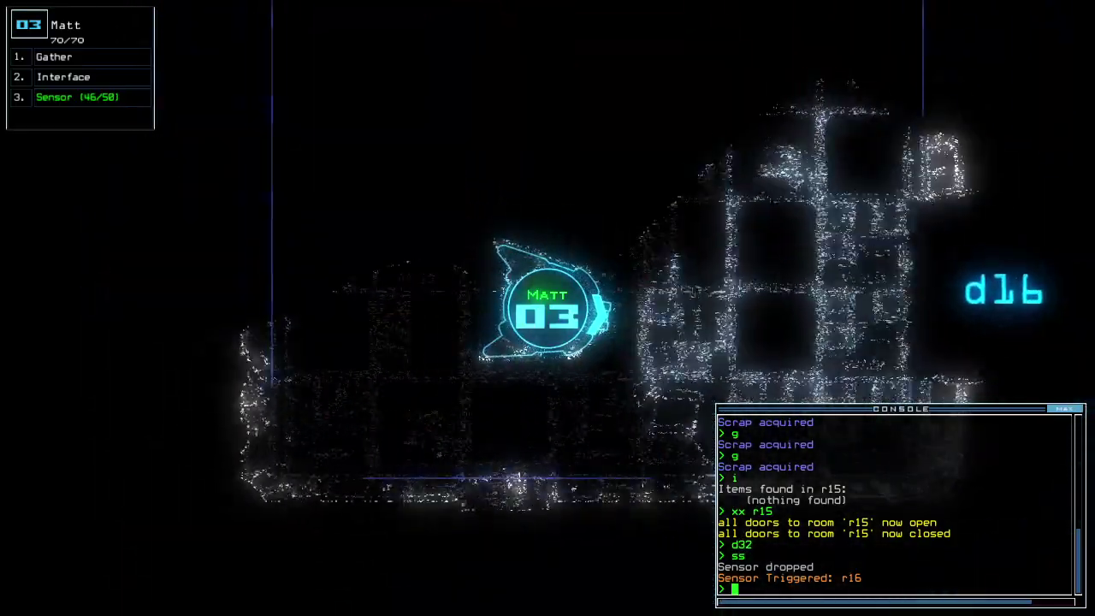
{"action": "type", "text": "d1"}
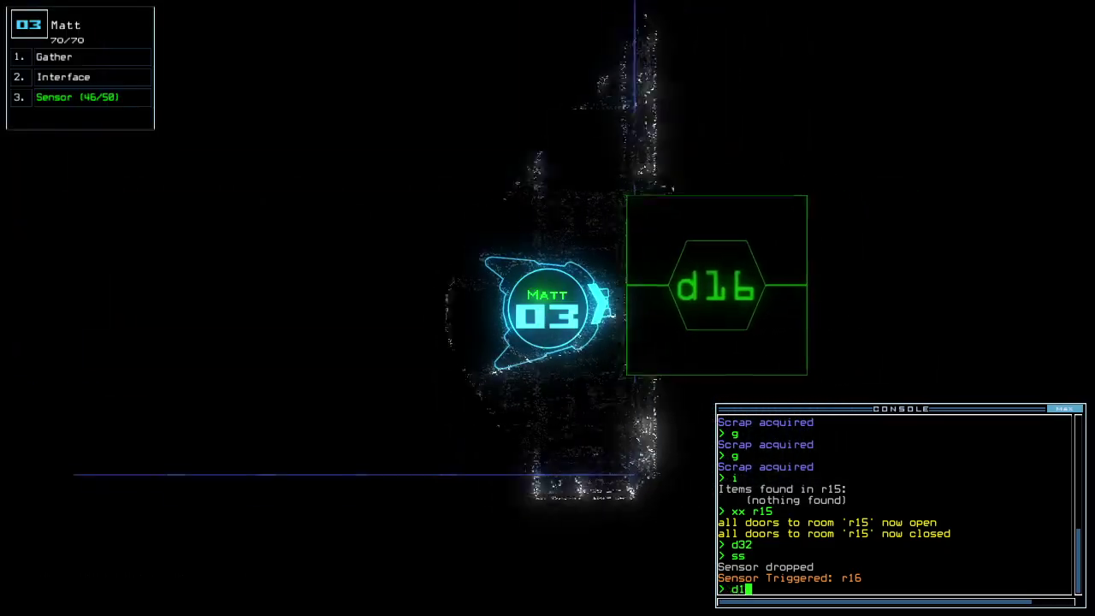
{"action": "type", "text": "6"}
- Open door d16, drop a sensor there, and close the two open doors
{"action": "key", "text": "Return"}
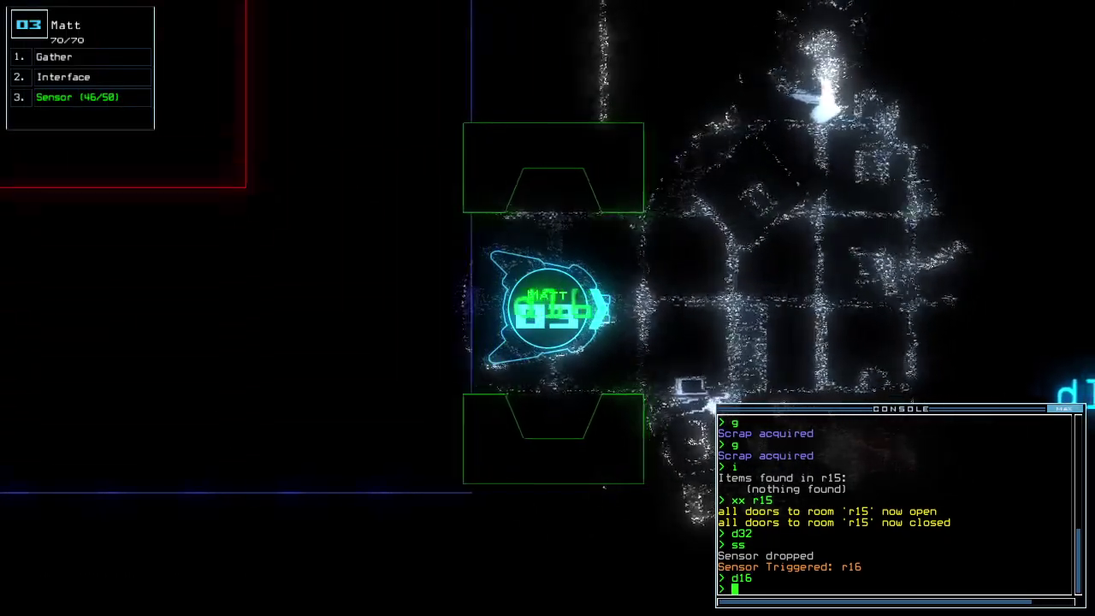
{"action": "type", "text": "ss"}
{"action": "key", "text": "Return"}
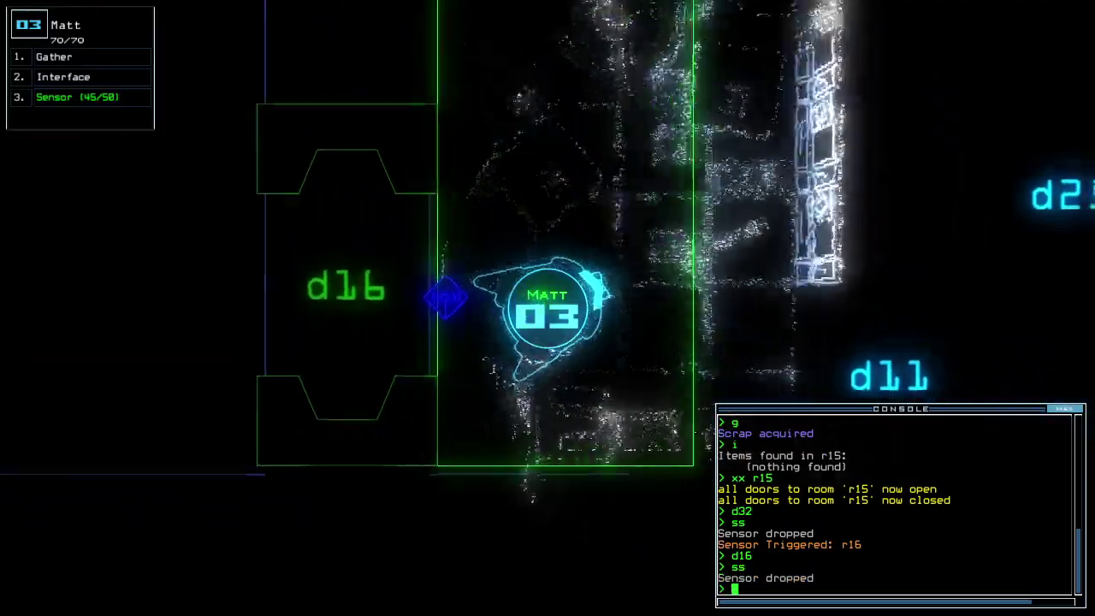
{"action": "type", "text": "cccc"}
{"action": "key", "text": "Return"}
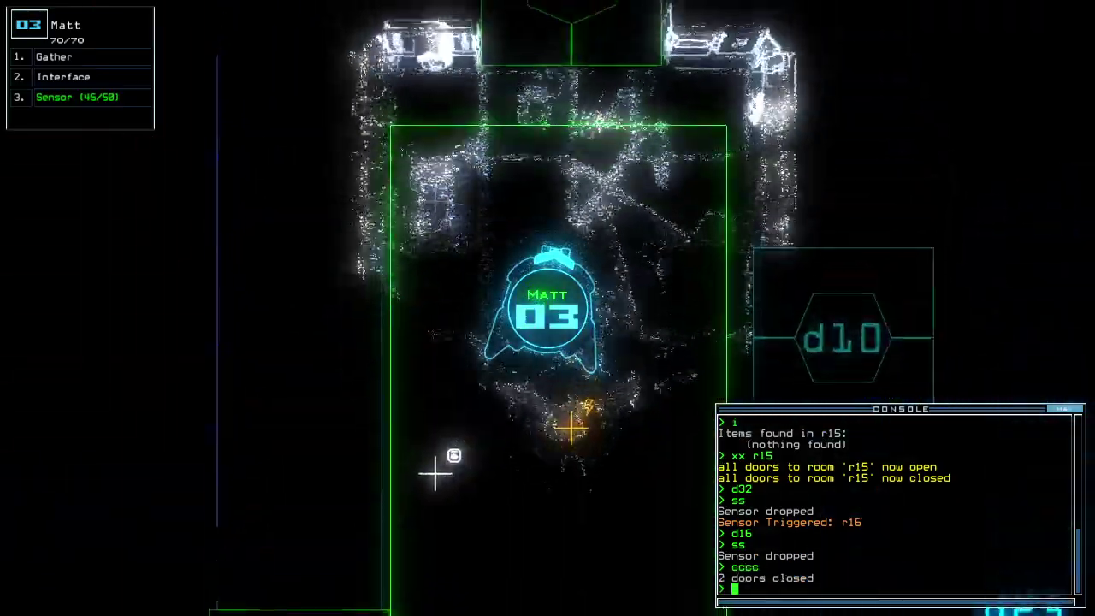
{"action": "key", "text": "Tab"}
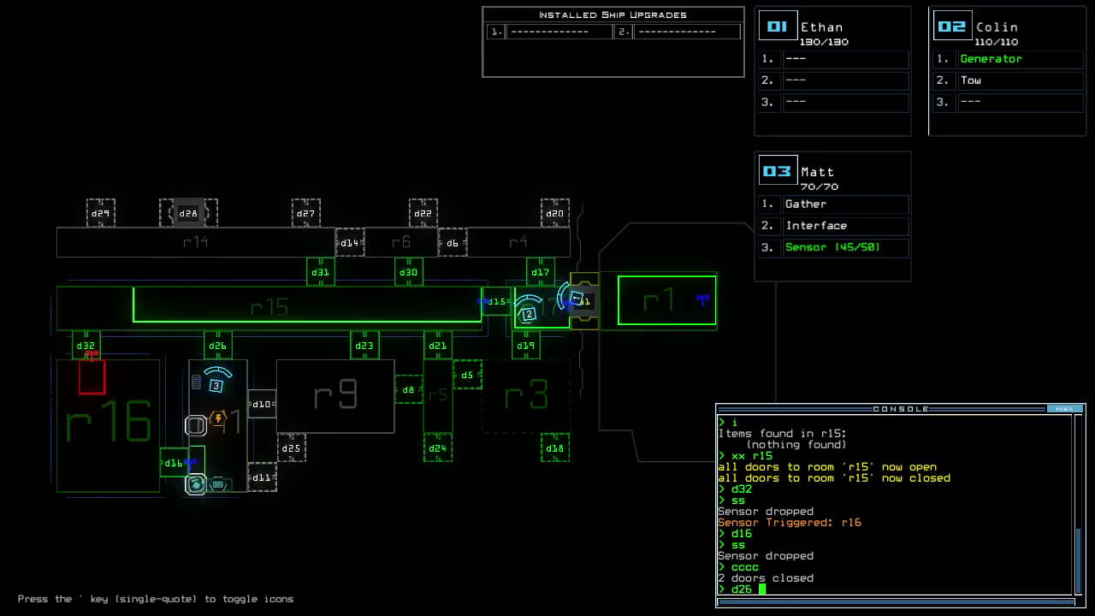
- Move the tow upgrade to drone 1
{"action": "key", "text": "Tab"}
{"action": "type", "text": "swap to"}
{"action": "key", "text": "Return"}
{"action": "key", "text": "Tab"}
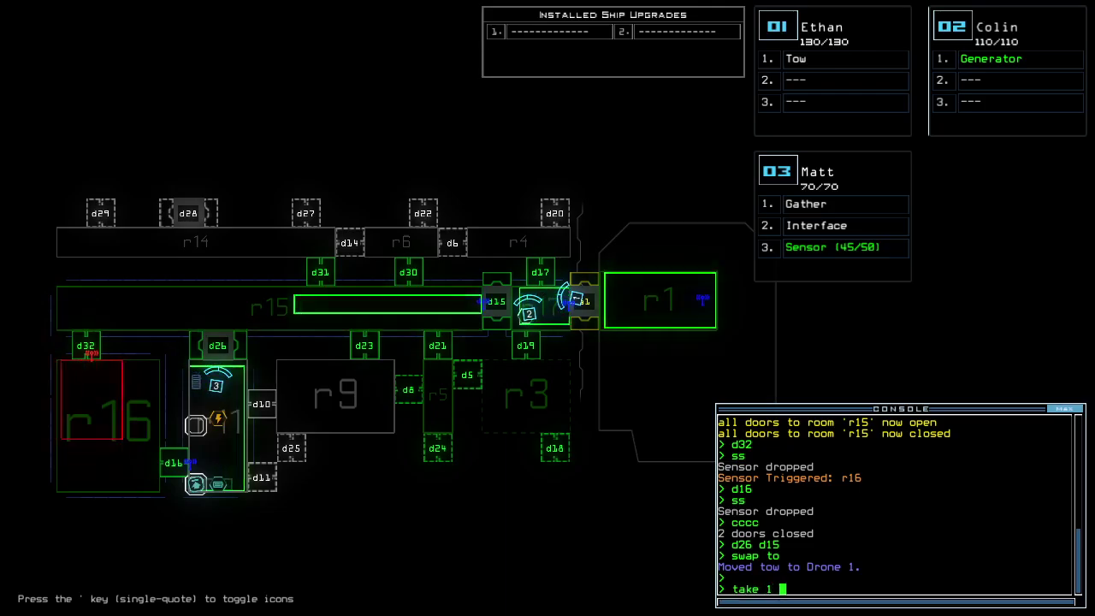
- Send drone 2 to room r11 and activate the generator there
{"action": "key", "text": "Tab"}
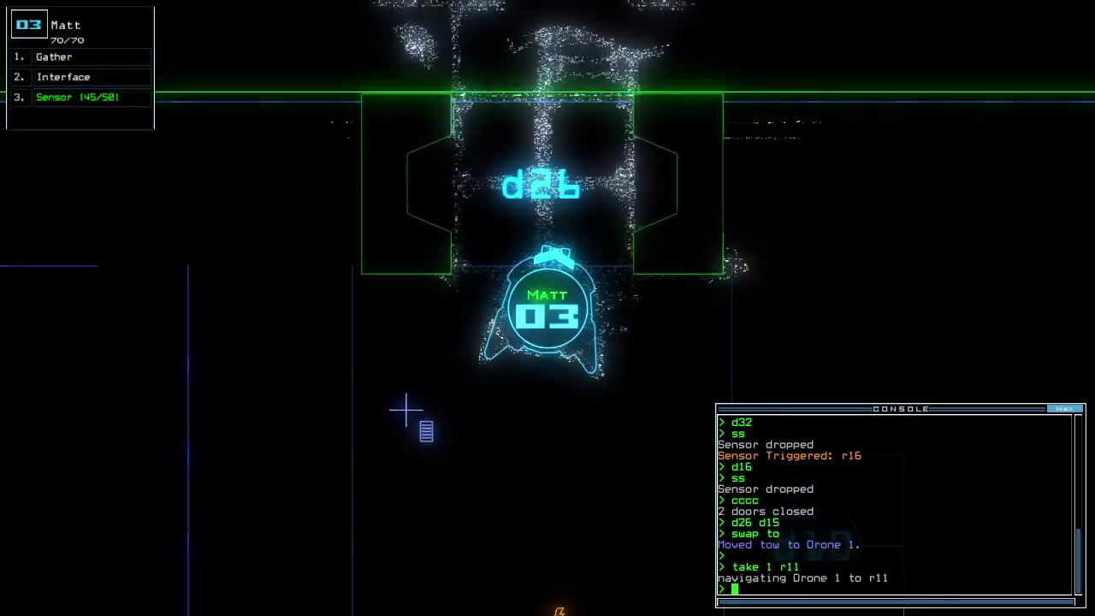
{"action": "type", "text": "navigate 2"}
{"action": "key", "text": "Return"}
{"action": "key", "text": "Tab"}
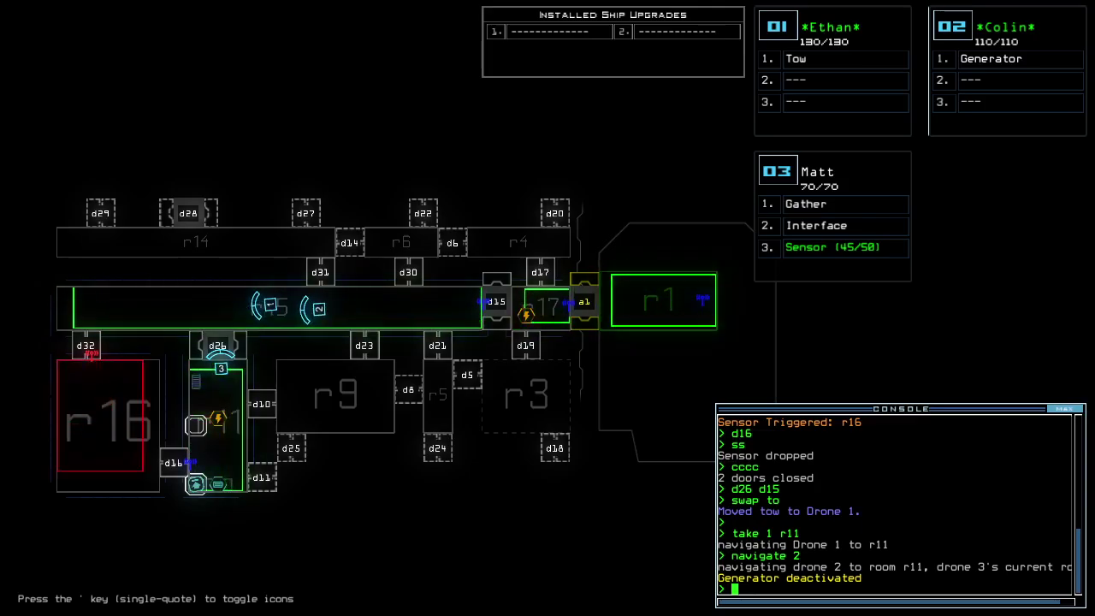
{"action": "key", "text": "Tab"}
{"action": "key", "text": "Tab"}
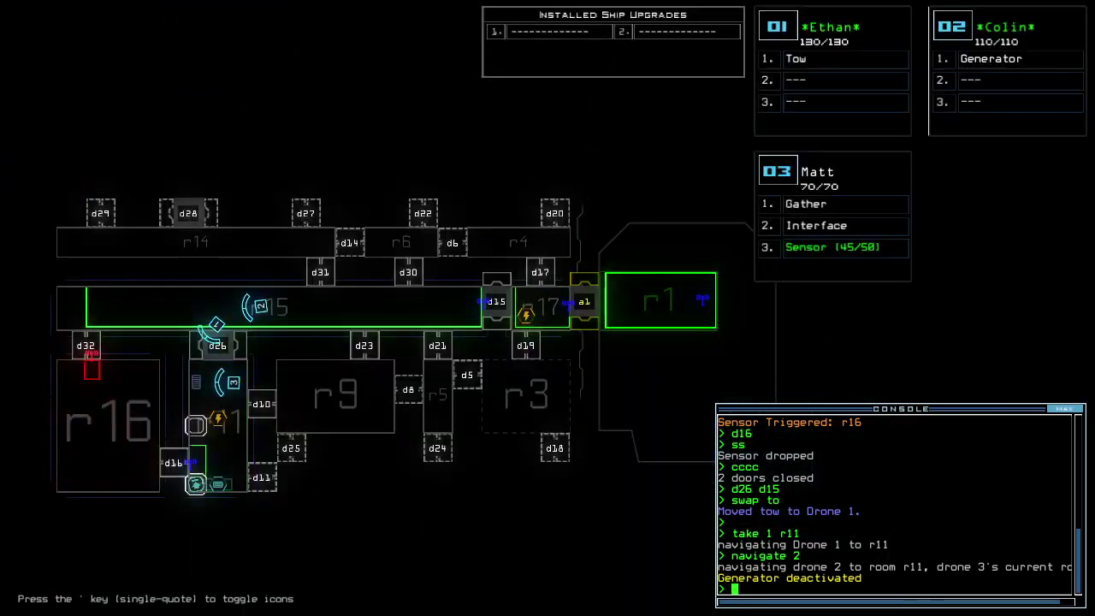
{"action": "key", "text": "Tab"}
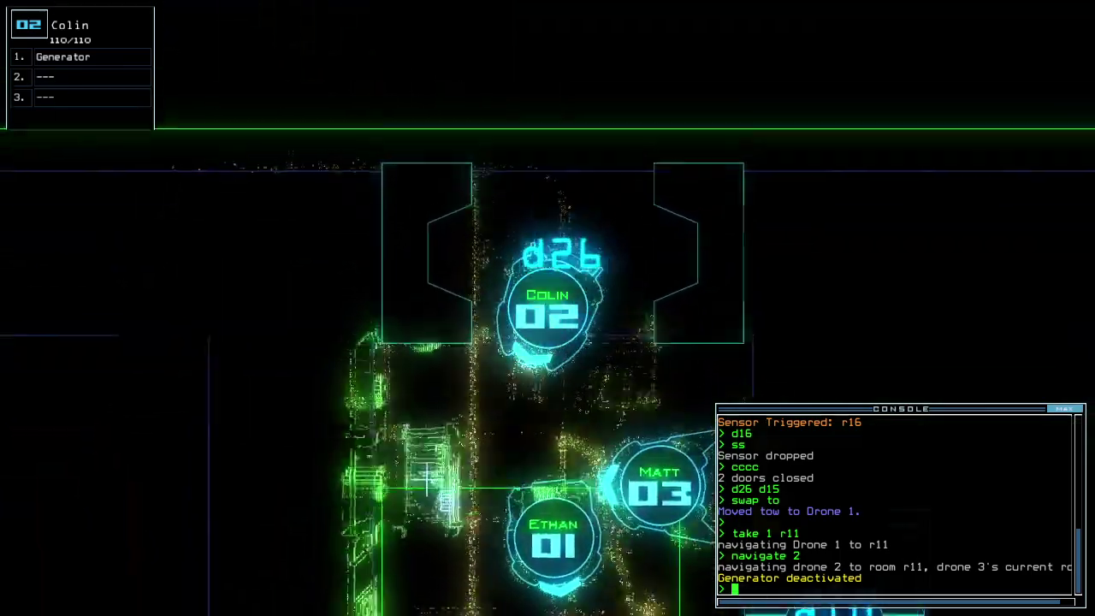
{"action": "type", "text": "g"}
{"action": "key", "text": "Return"}
{"action": "key", "text": "Tab"}
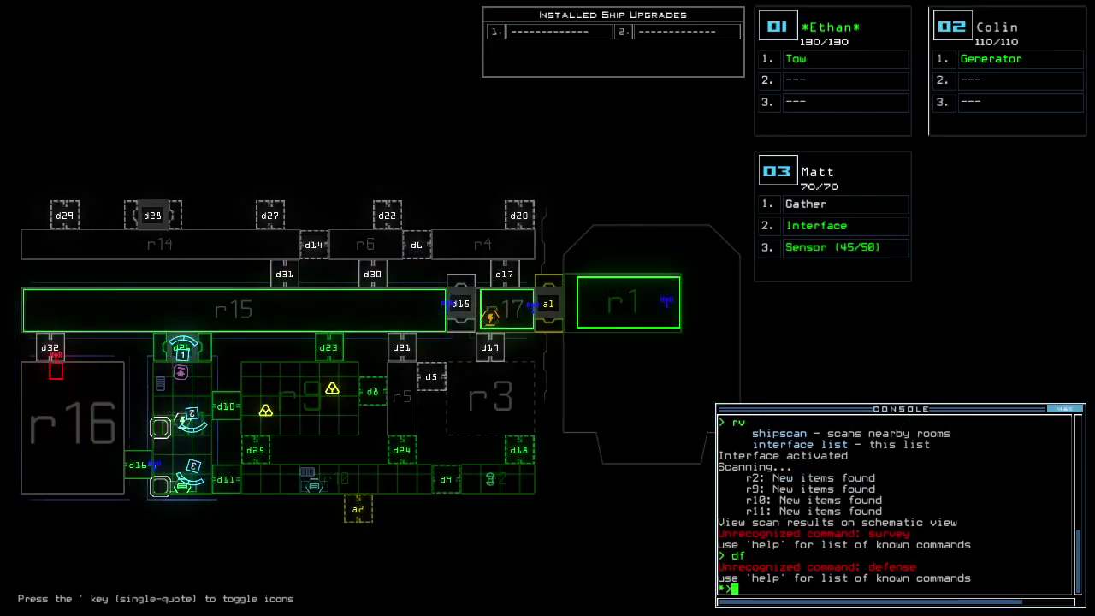
- Open door d11 with drone 03 and vent room r10 to space
{"action": "key", "text": "Tab"}
{"action": "type", "text": "d11"}
{"action": "key", "text": "Return"}
{"action": "type", "text": "d"}
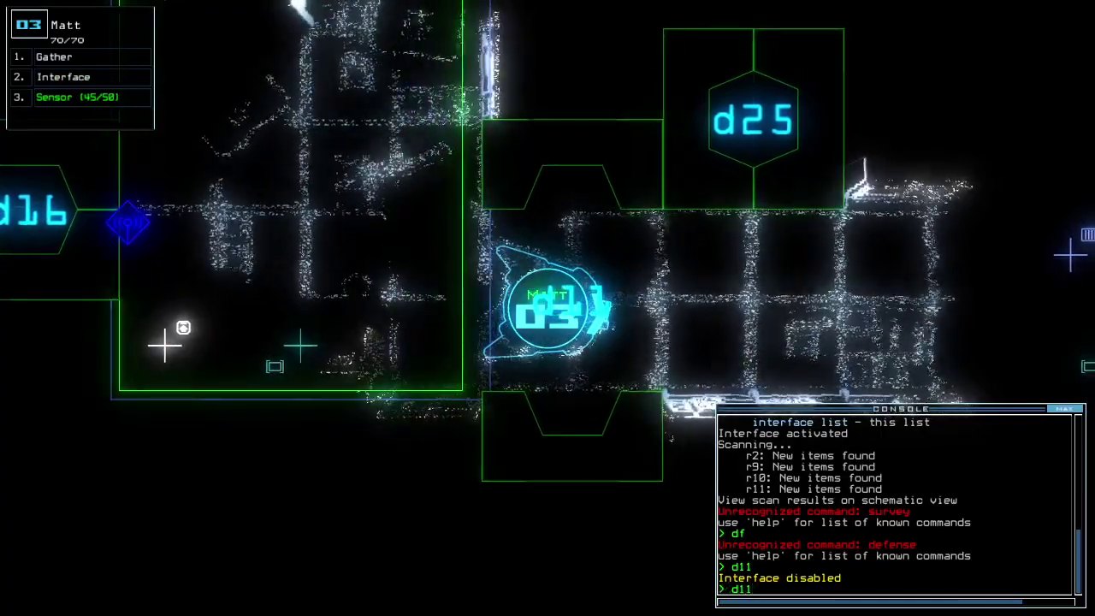
{"action": "key", "text": "Return"}
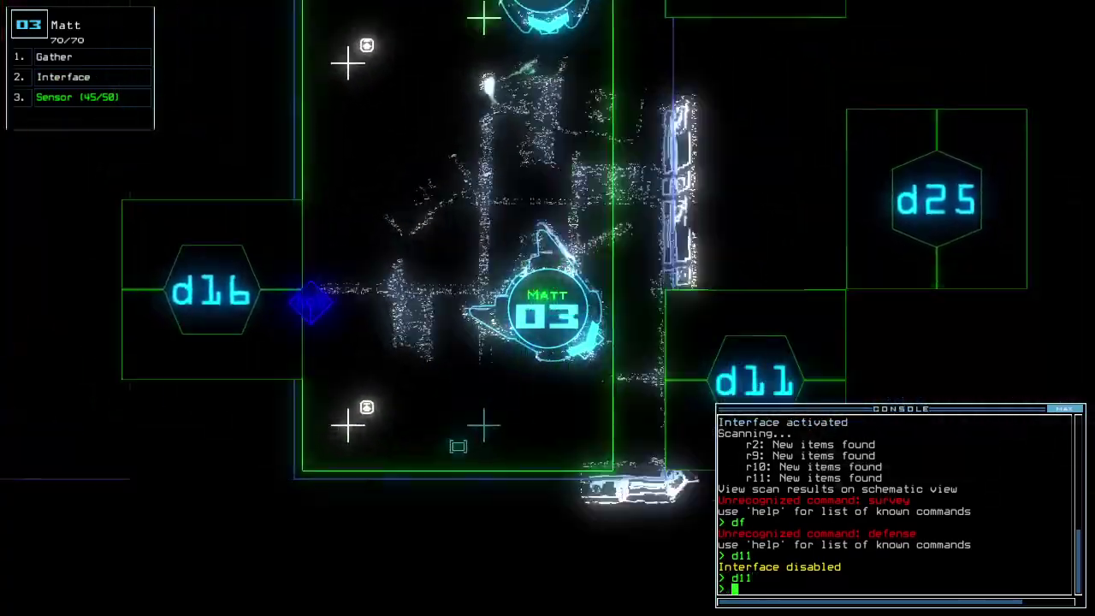
{"action": "key", "text": "Tab"}
{"action": "type", "text": "va"}
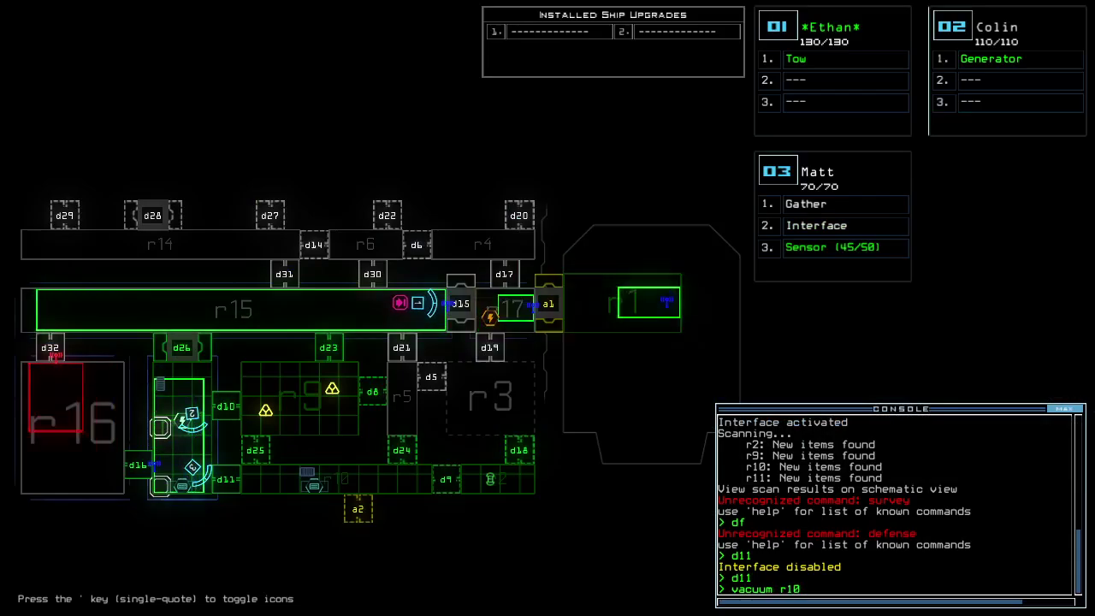
{"action": "type", "text": "11"}
{"action": "key", "text": "Return"}
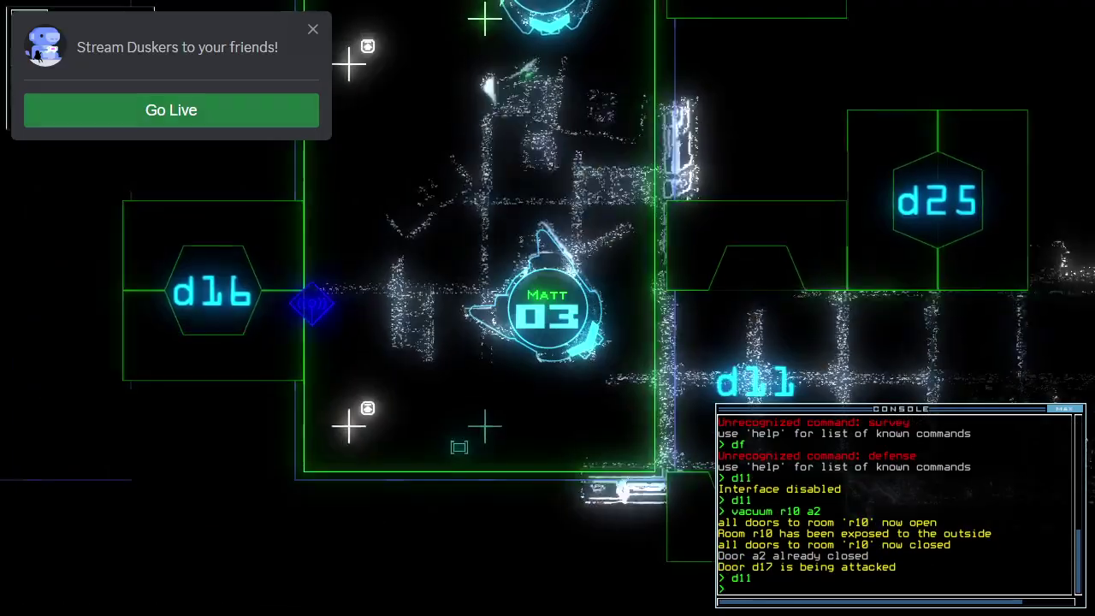
{"action": "type", "text": "ss"}
- Drop a sensor past d11, toggle d11, and send drone 02 back toward r1
{"action": "key", "text": "Return"}
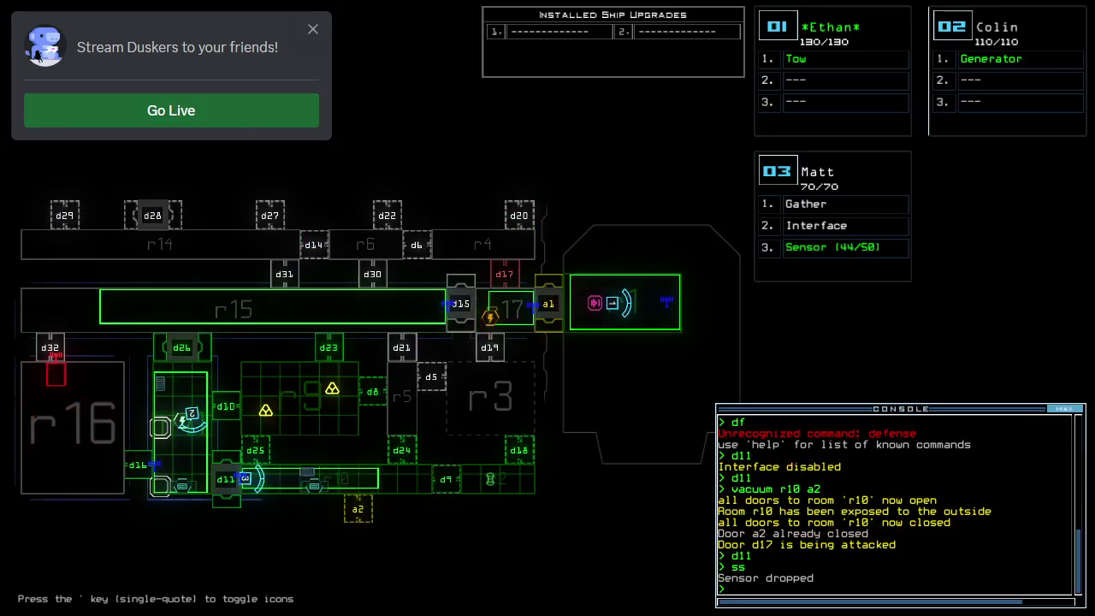
{"action": "key", "text": "Tab"}
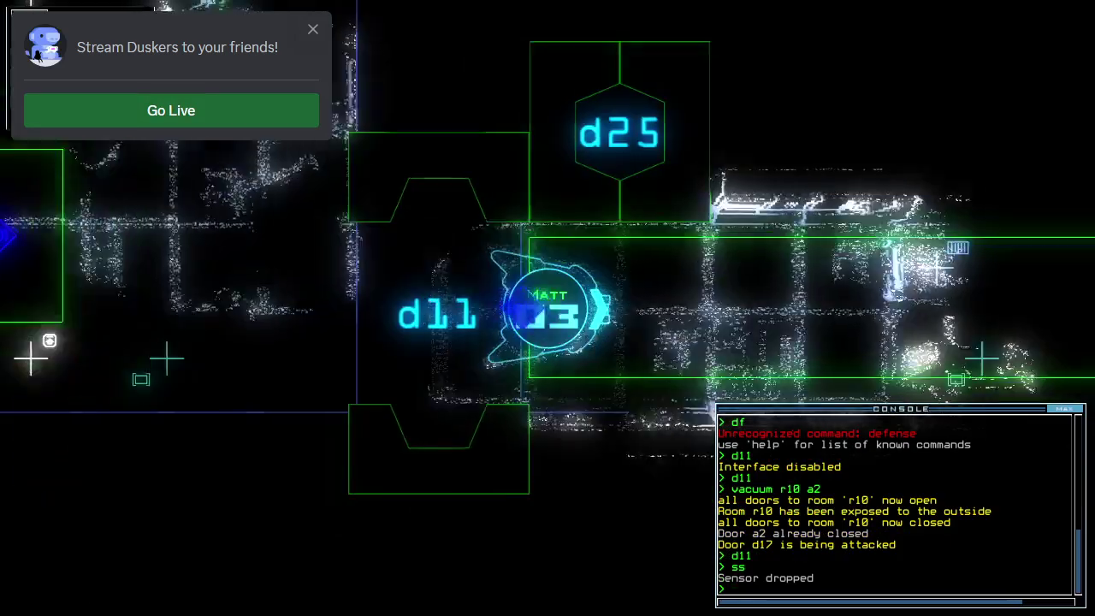
{"action": "type", "text": "d11"}
{"action": "key", "text": "Return"}
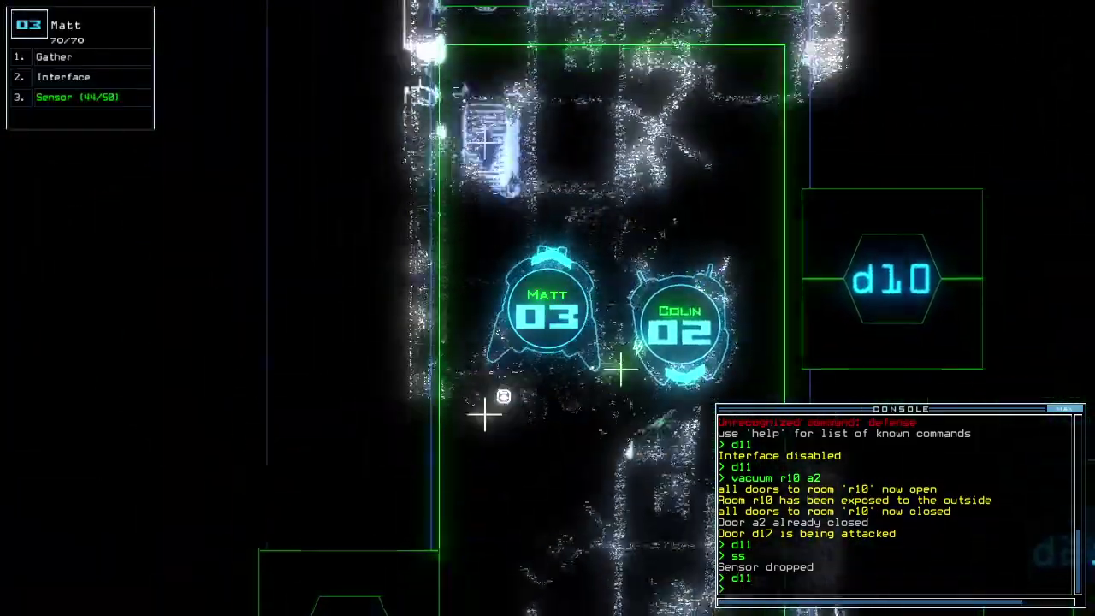
{"action": "type", "text": "back 2"}
{"action": "key", "text": "Return"}
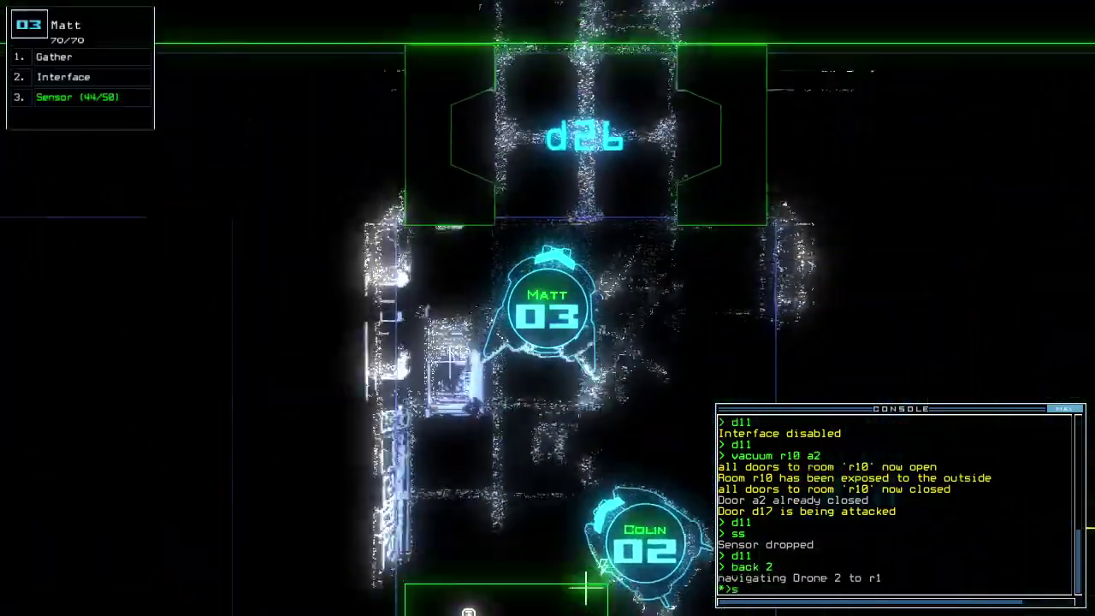
{"action": "type", "text": "swap ga ge"}
- Swap the gather and generator modules and check the mission time
{"action": "key", "text": "Return"}
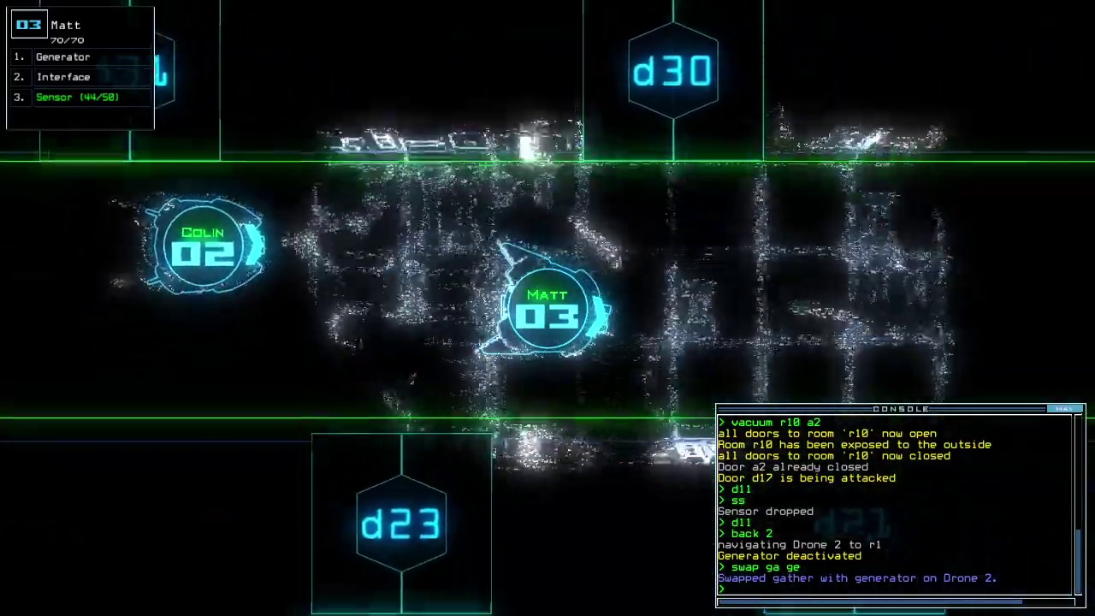
{"action": "type", "text": "te"}
{"action": "key", "text": "Return"}
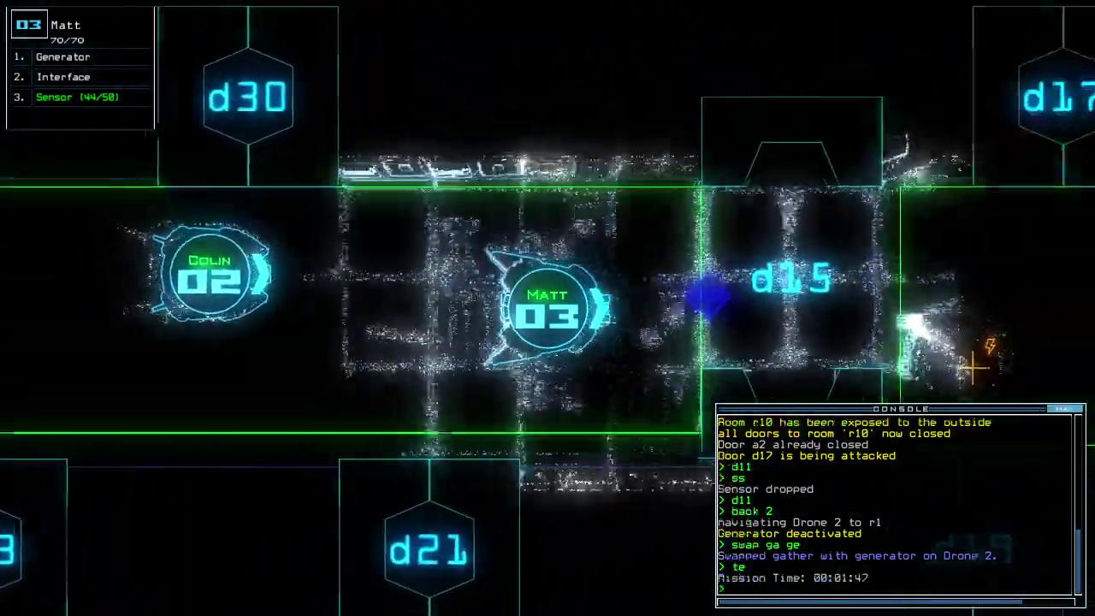
{"action": "type", "text": "te"}
{"action": "key", "text": "Return"}
{"action": "key", "text": "Tab"}
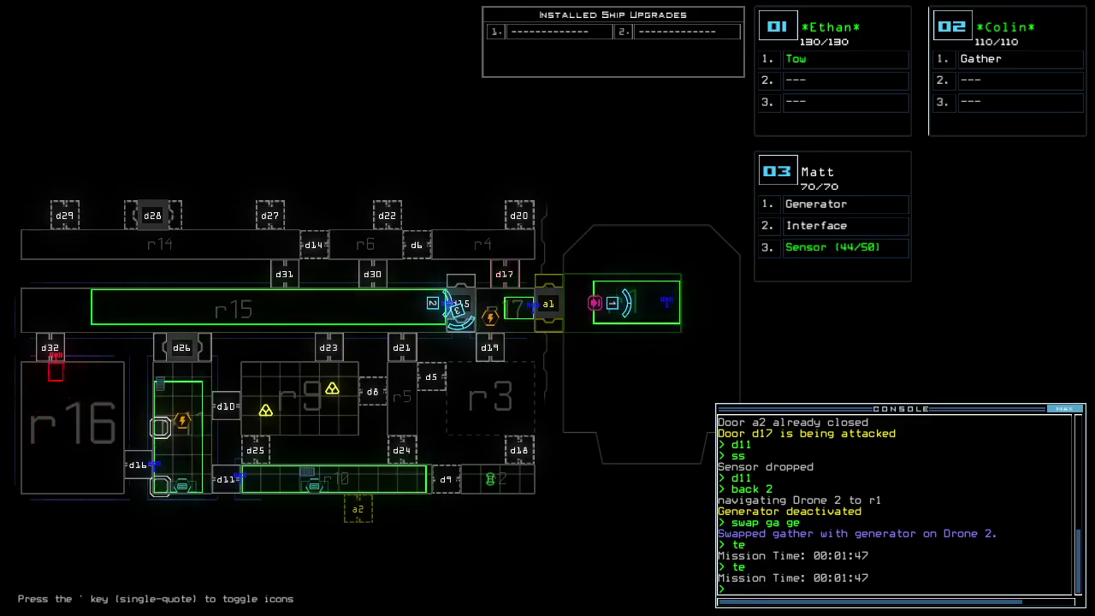
{"action": "key", "text": "Tab"}
{"action": "key", "text": "Tab"}
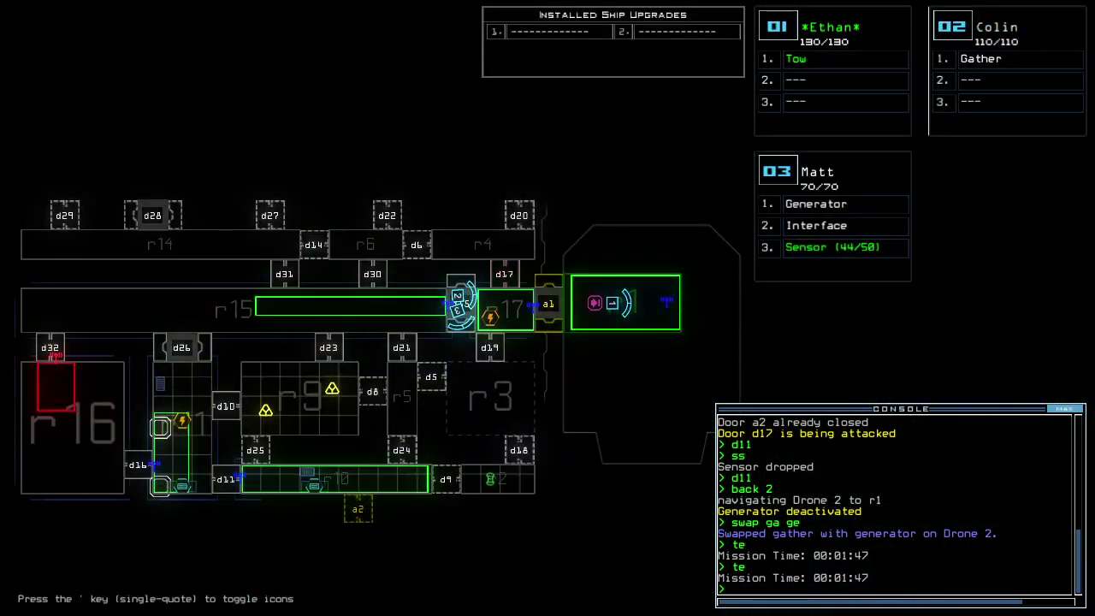
- Stop drone 01 towing the salvage in room r1 and activate the generator
{"action": "key", "text": "Tab"}
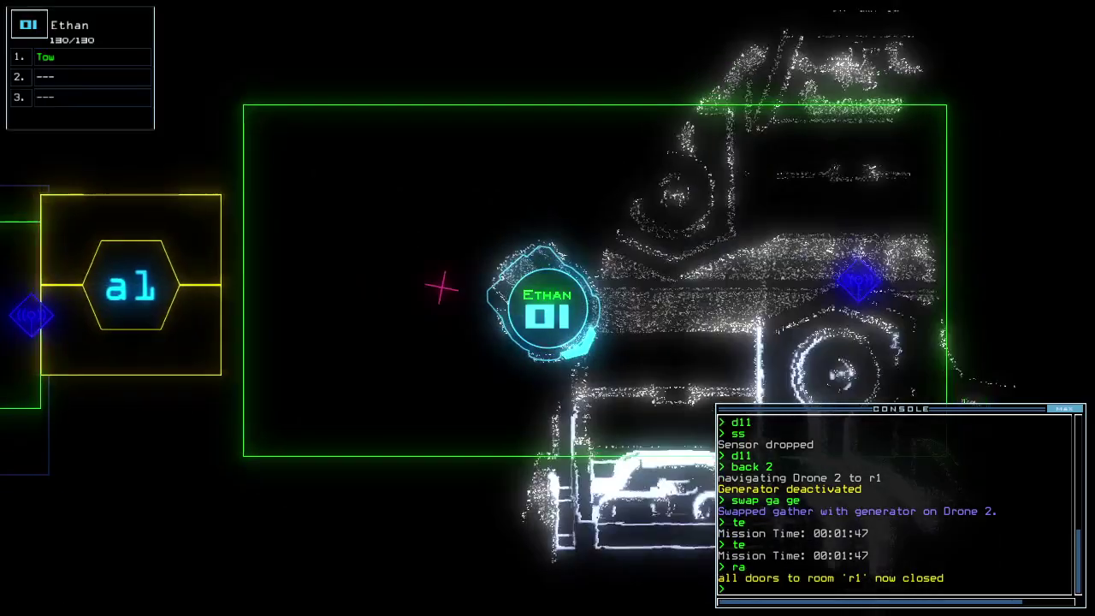
{"action": "type", "text": "tow"}
{"action": "key", "text": "Return"}
{"action": "key", "text": "Tab"}
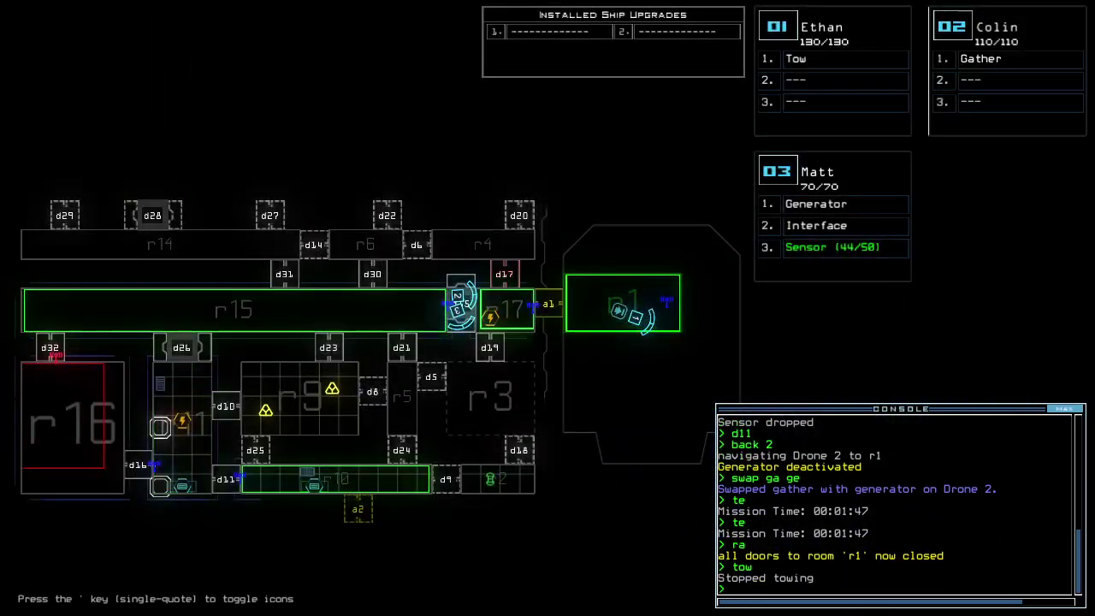
{"action": "key", "text": "Tab"}
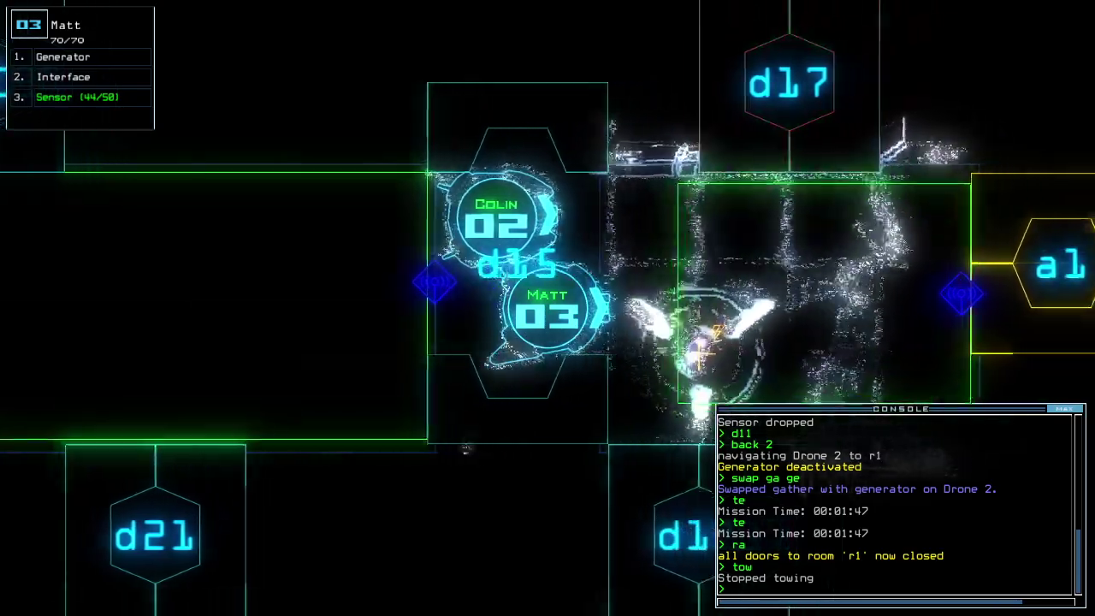
{"action": "type", "text": "generator"}
{"action": "key", "text": "Return"}
- Open room r1's doors, send drone 03 back to r1, then close them
{"action": "key", "text": "Tab"}
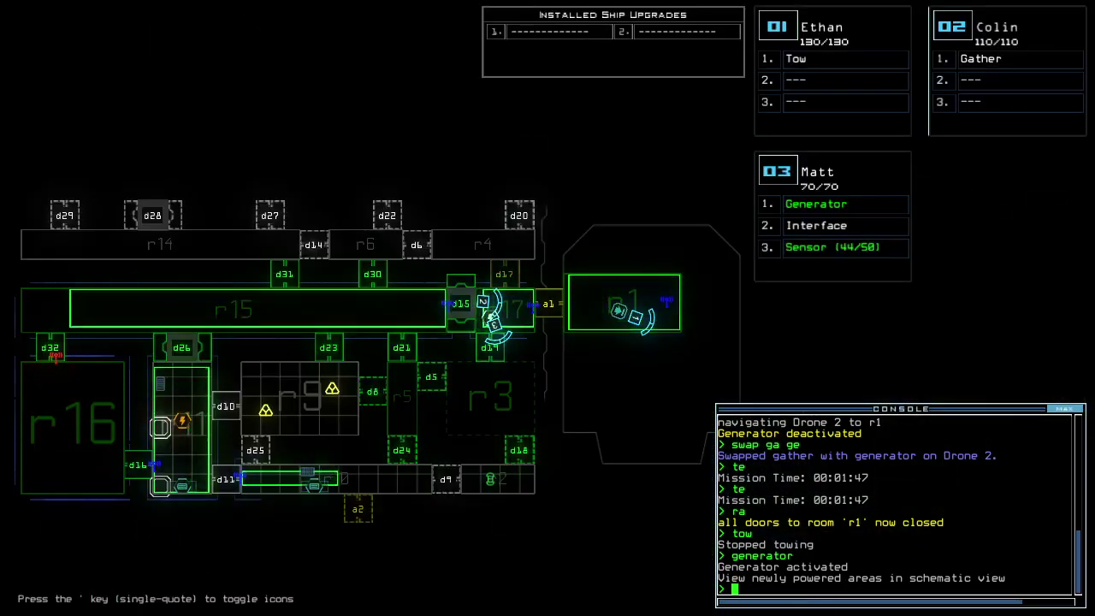
{"action": "key", "text": "Tab"}
{"action": "type", "text": "arr"}
{"action": "key", "text": "Return"}
{"action": "type", "text": "back 3"}
{"action": "key", "text": "Return"}
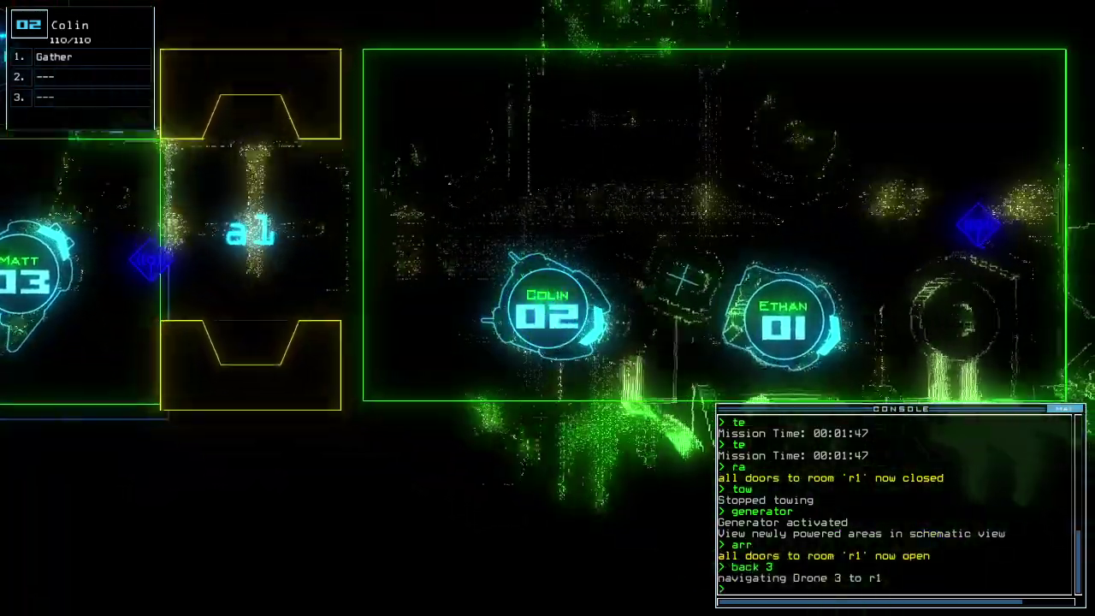
{"action": "key", "text": "Tab"}
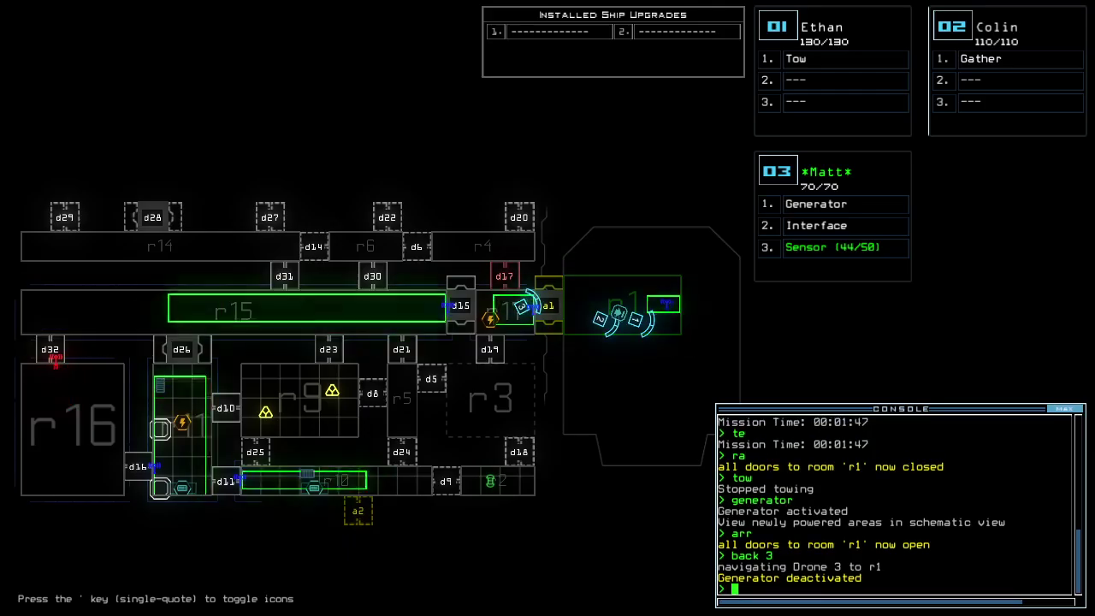
{"action": "key", "text": "Tab"}
{"action": "type", "text": "ra"}
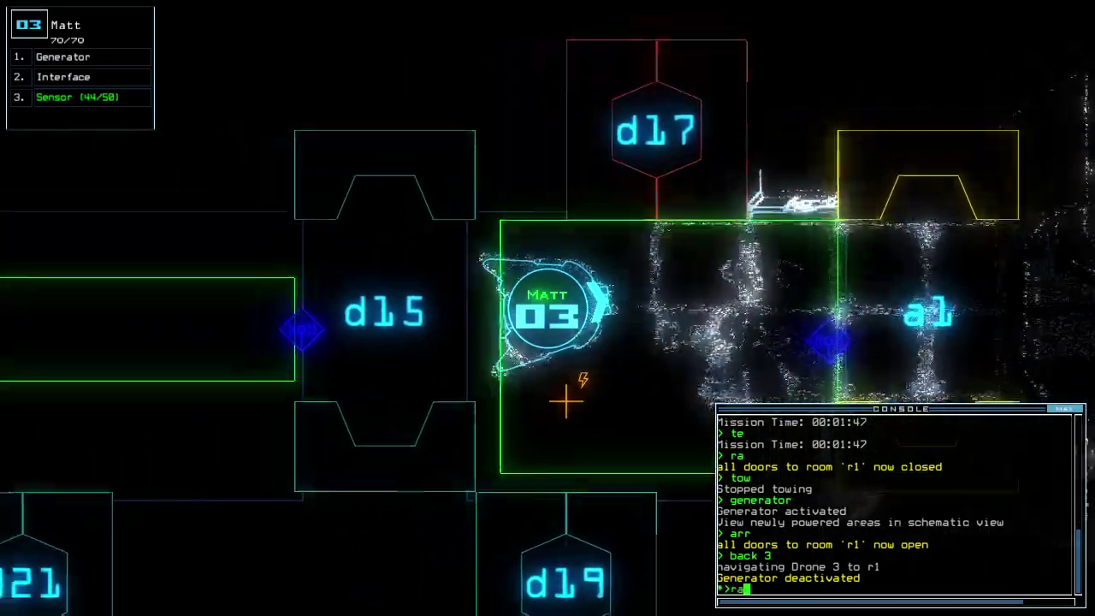
{"action": "key", "text": "Return"}
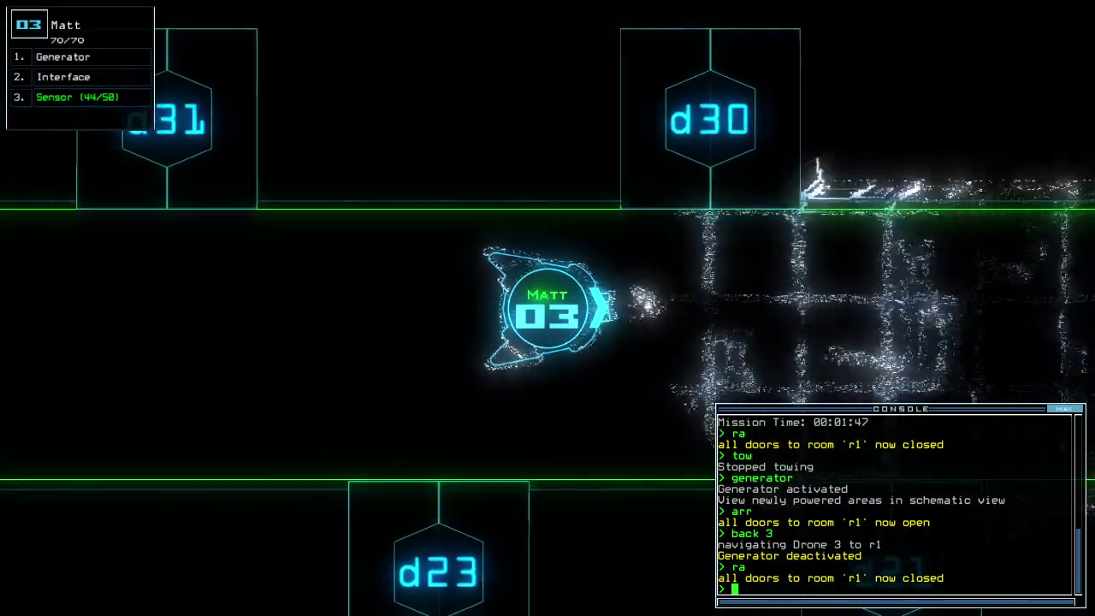
{"action": "key", "text": "Tab"}
{"action": "key", "text": "Tab"}
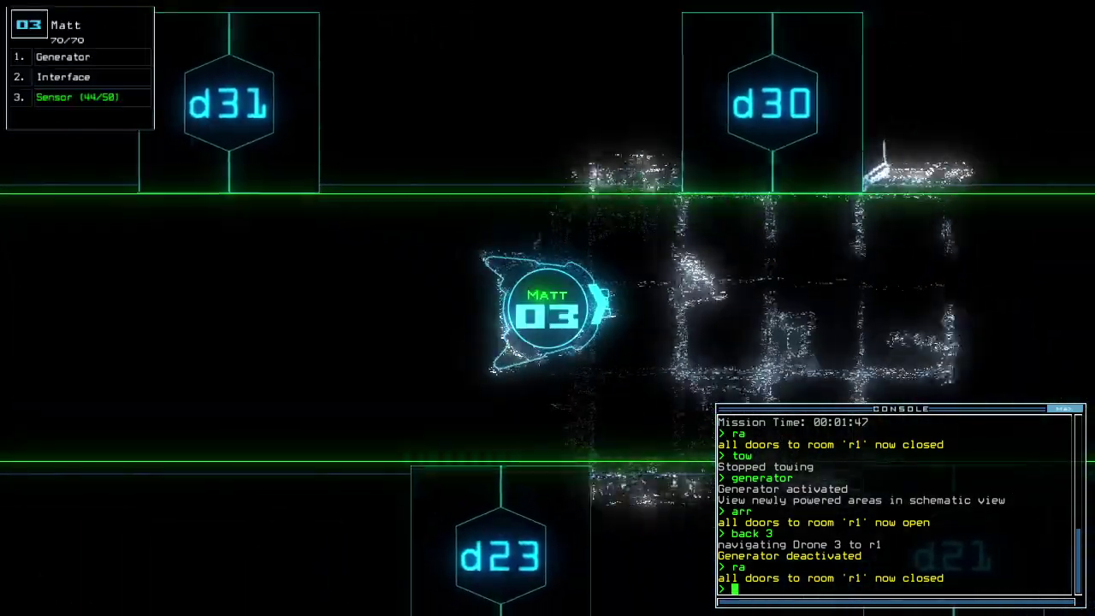
{"action": "type", "text": "generator ;d17"}
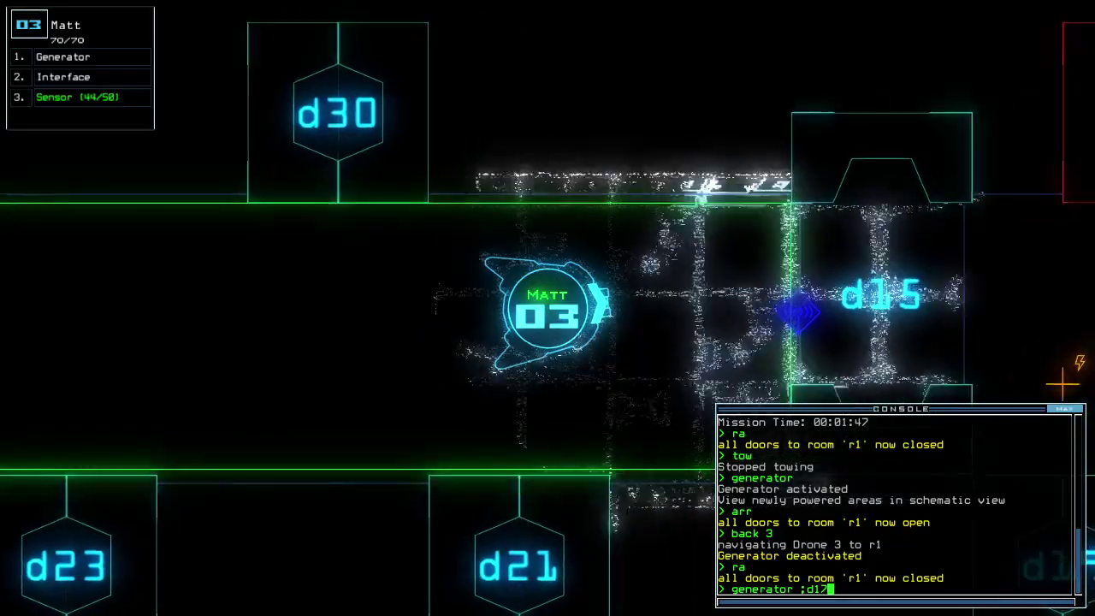
- Activate the generator, toggle door d17, and steer drone 03 toward door d26
{"action": "key", "text": "Return"}
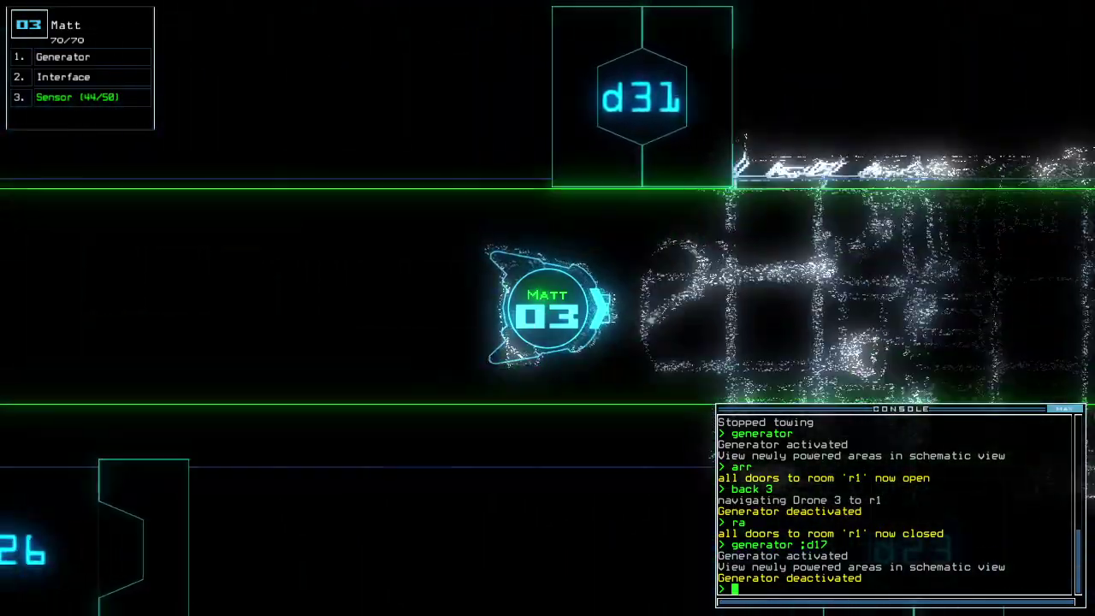
{"action": "key", "text": "Left"}
{"action": "key", "text": "Up"}
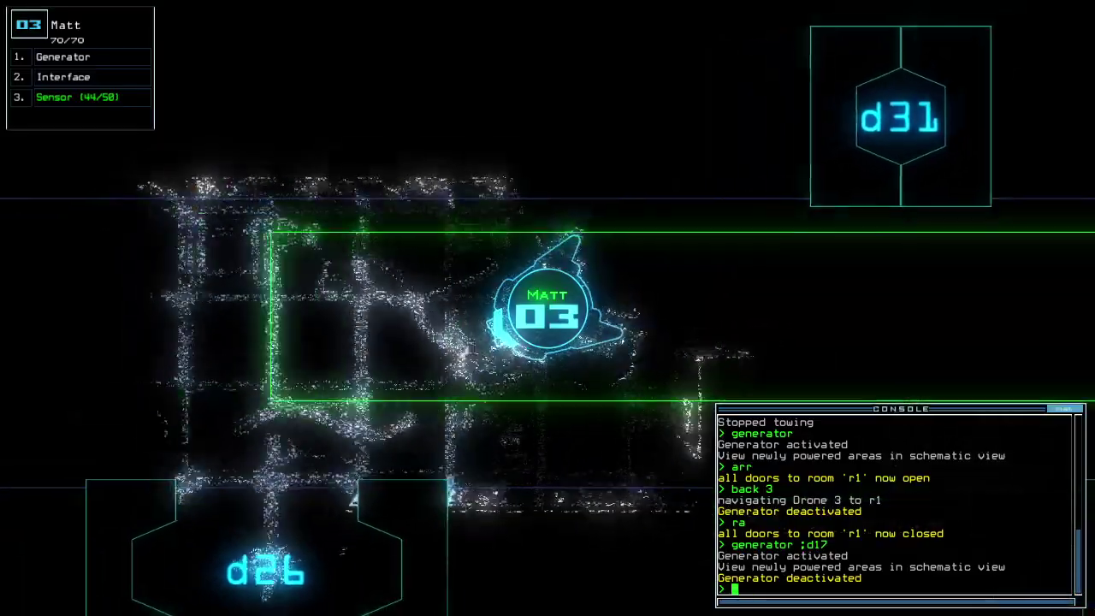
{"action": "key", "text": "Left"}
{"action": "key", "text": "Down"}
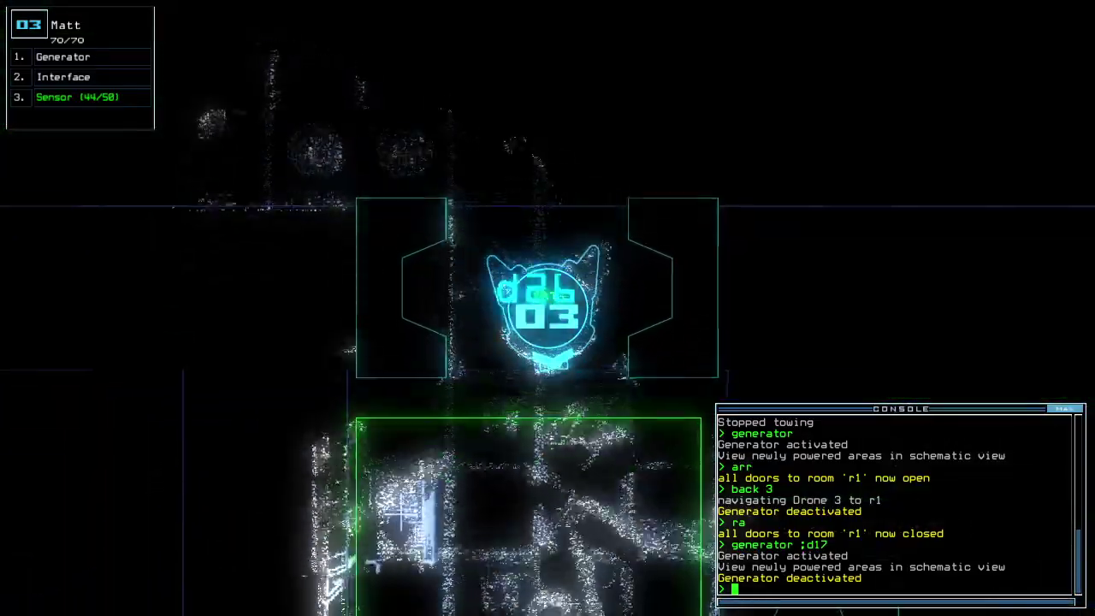
- Activate the generator, start re-docking at airlock a2, and toggle door d11
{"action": "key", "text": "Right"}
{"action": "type", "text": "generator"}
{"action": "key", "text": "Return"}
{"action": "key", "text": "Tab"}
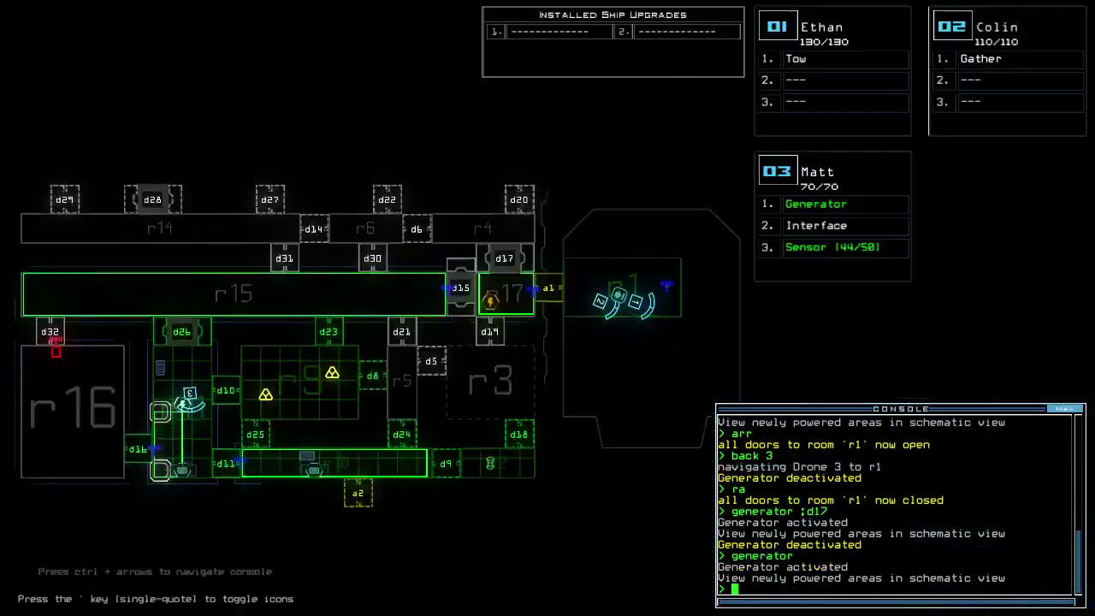
{"action": "type", "text": "dd a2"}
{"action": "key", "text": "Return"}
{"action": "type", "text": "d1"}
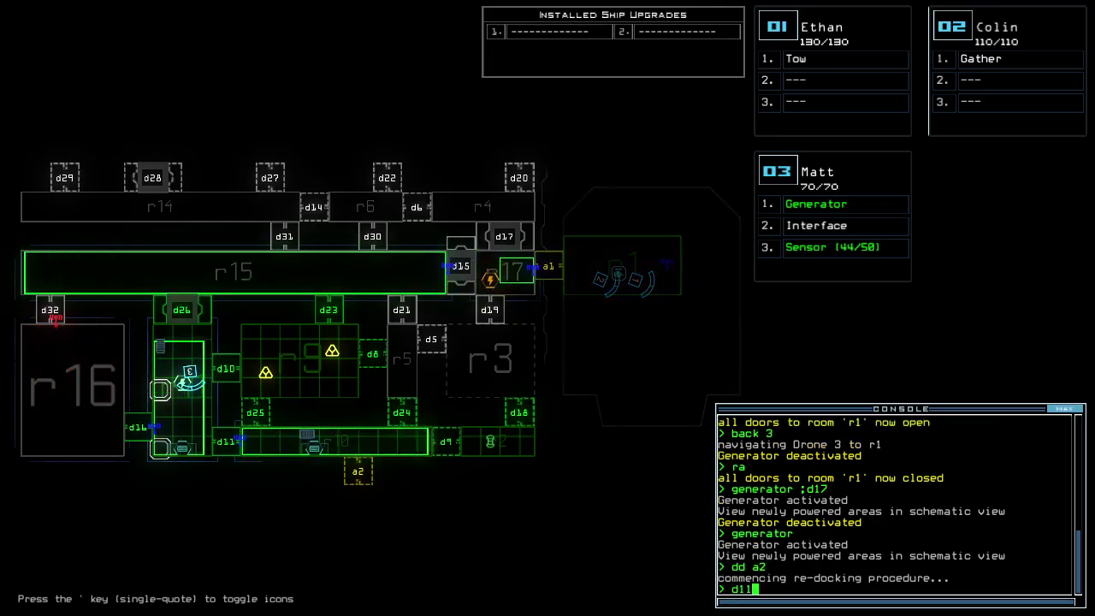
{"action": "type", "text": "1"}
{"action": "key", "text": "Return"}
- Drive Matt down and through door d11
{"action": "key", "text": "Tab"}
{"action": "key", "text": "Down"}
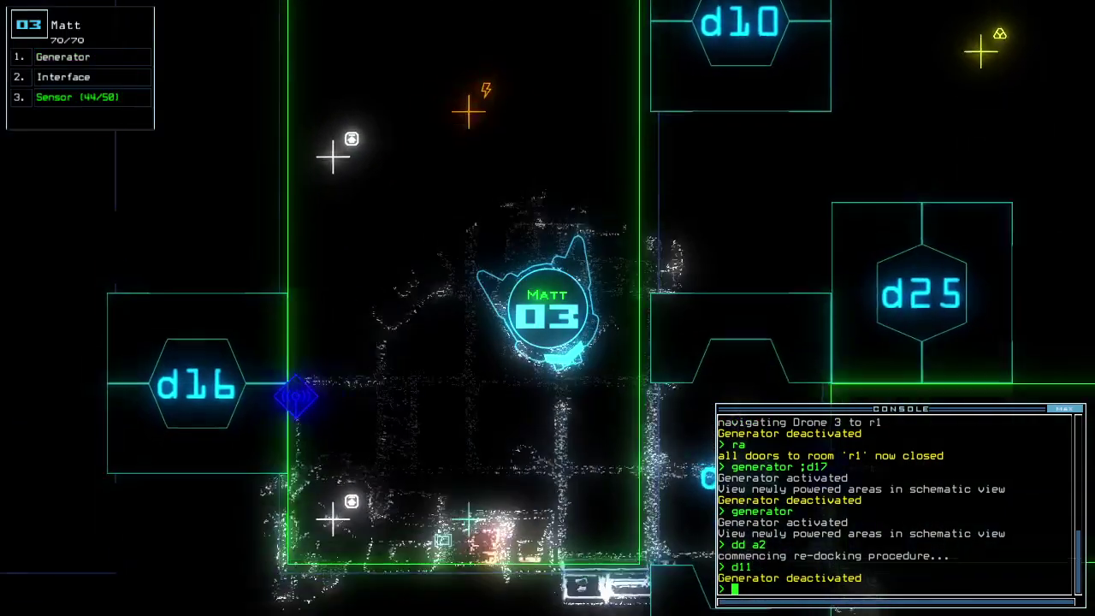
{"action": "key", "text": "Right"}
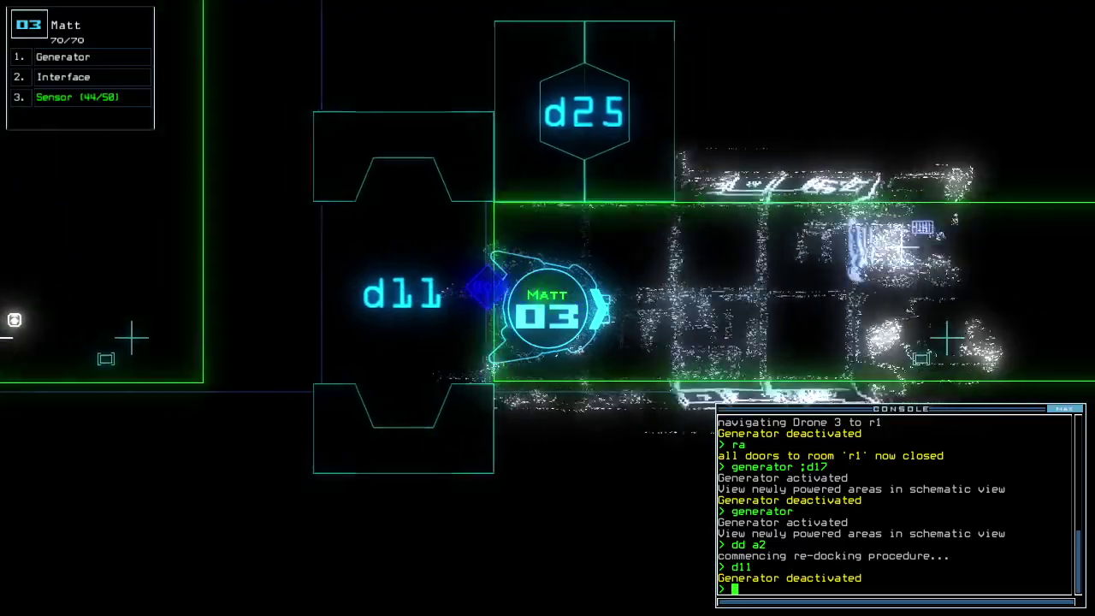
{"action": "key", "text": "Right"}
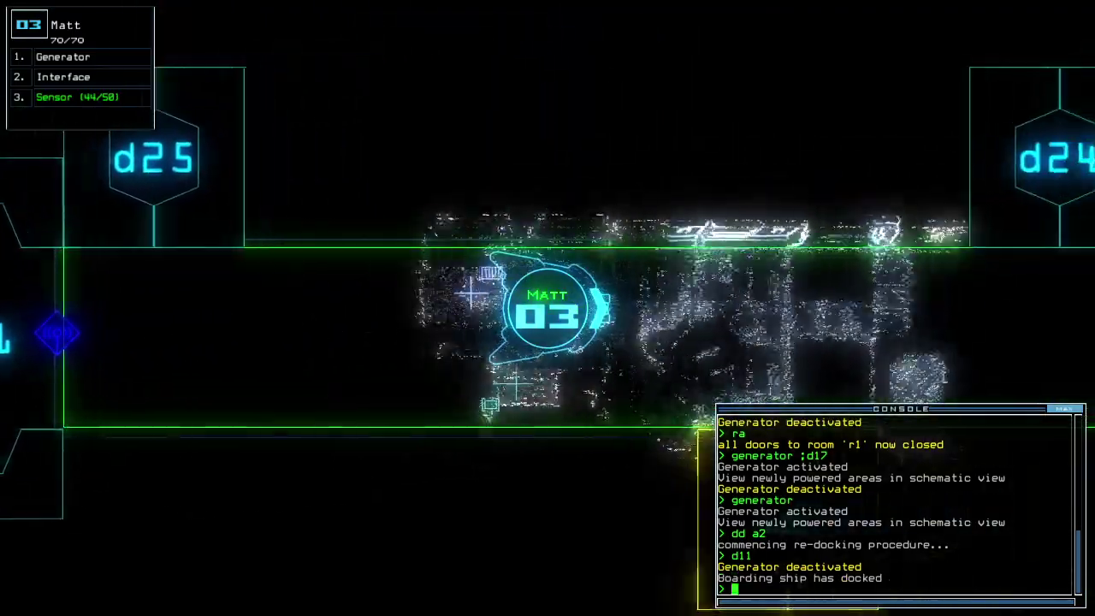
{"action": "type", "text": "arr"}
- Open all doors to room r1 with arr, then close them with ra
{"action": "key", "text": "Return"}
{"action": "key", "text": "Down"}
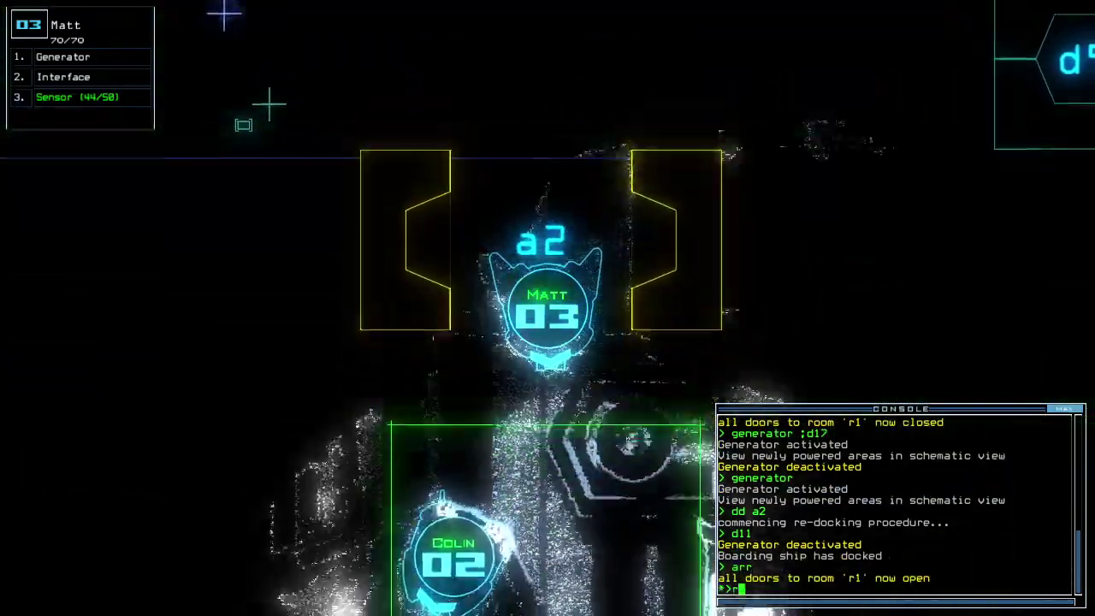
{"action": "type", "text": "ra"}
{"action": "key", "text": "Return"}
{"action": "key", "text": "Tab"}
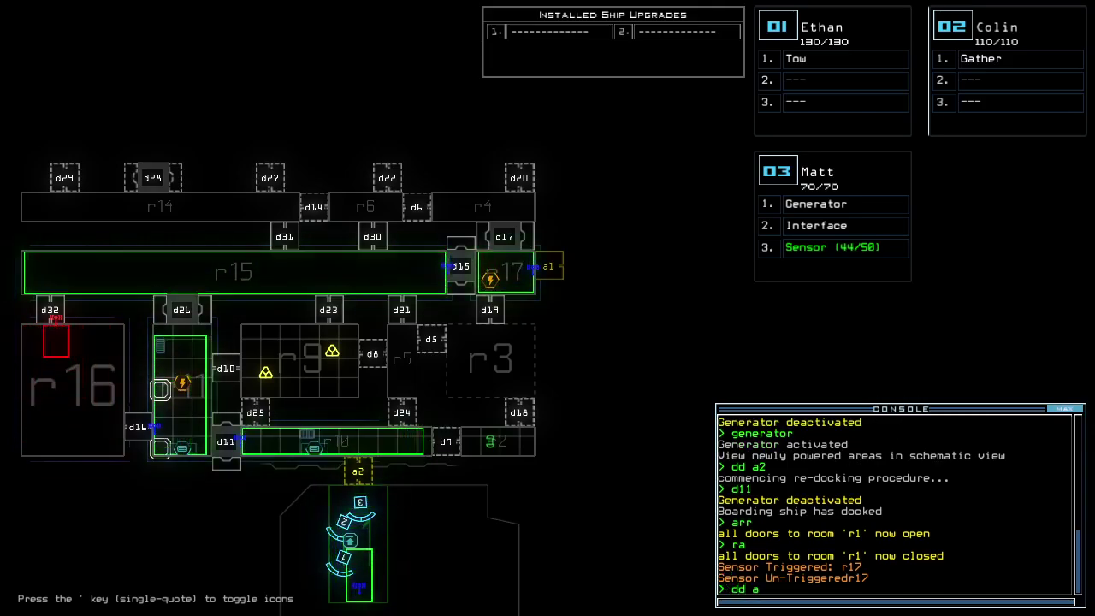
{"action": "type", "text": "1"}
- Re-dock at airlock a1 and transfer Interface and Sensor from Matt to Ethan
{"action": "key", "text": "Return"}
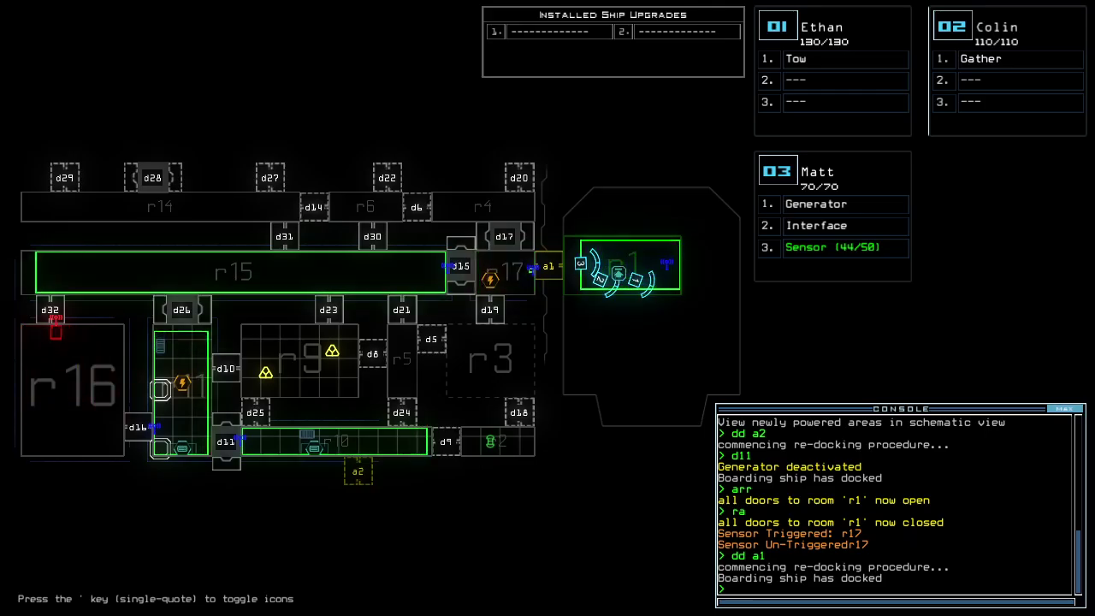
{"action": "type", "text": "3swap 1"}
{"action": "key", "text": "Return"}
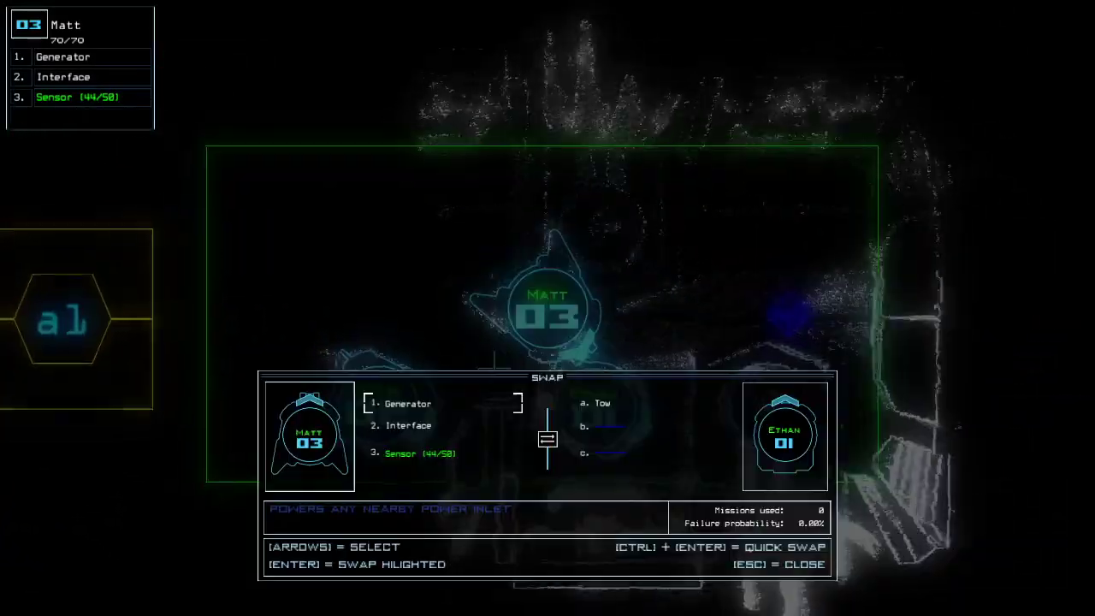
{"action": "key", "text": "Down"}
{"action": "key", "text": "Return"}
{"action": "key", "text": "Down"}
{"action": "key", "text": "Return"}
{"action": "key", "text": "Escape"}
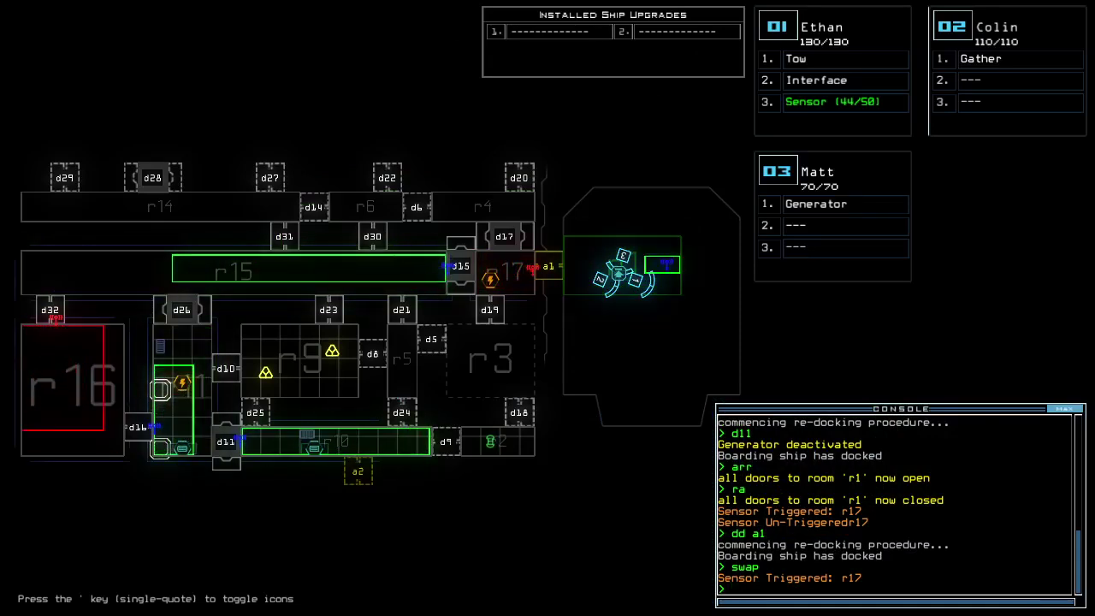
{"action": "key", "text": "3"}
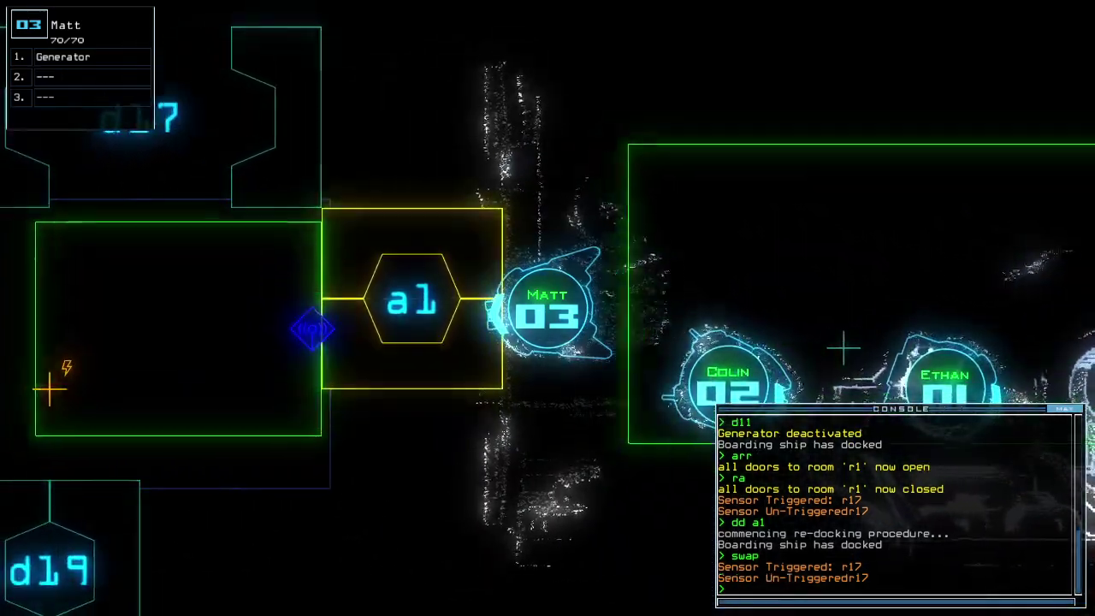
{"action": "type", "text": "ar"}
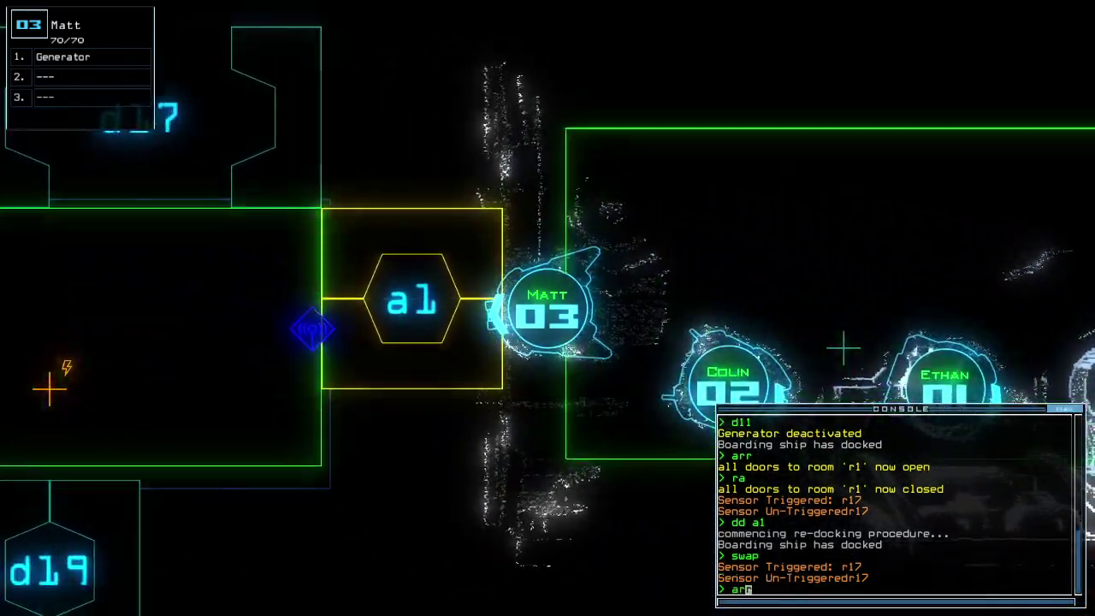
{"action": "key", "text": "BackSpace"}
{"action": "key", "text": "BackSpace"}
{"action": "key", "text": "Escape"}
{"action": "key", "text": "3"}
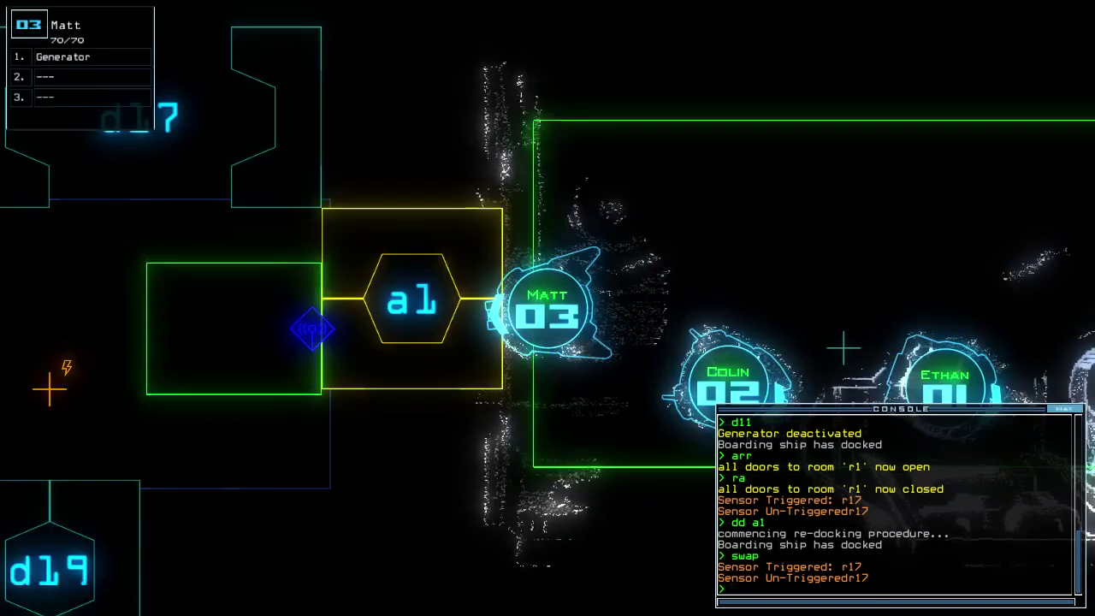
{"action": "key", "text": "Escape"}
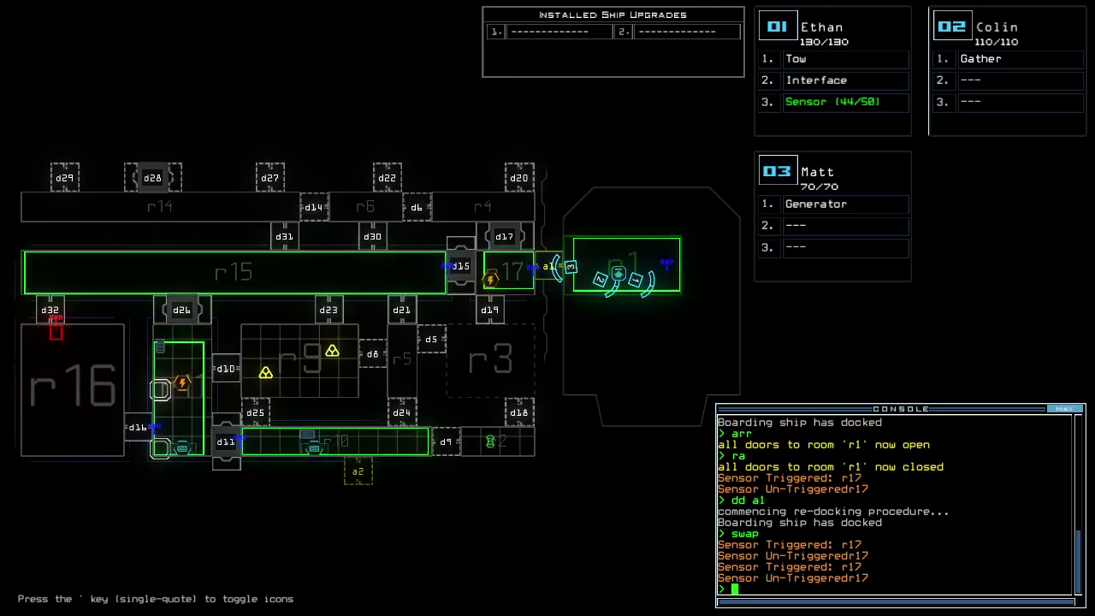
- Open all doors to room r1, then have Matt run the generator and close doors
{"action": "key", "text": "Tab"}
{"action": "type", "text": "arr"}
{"action": "key", "text": "Return"}
{"action": "type", "text": "generator ;"}
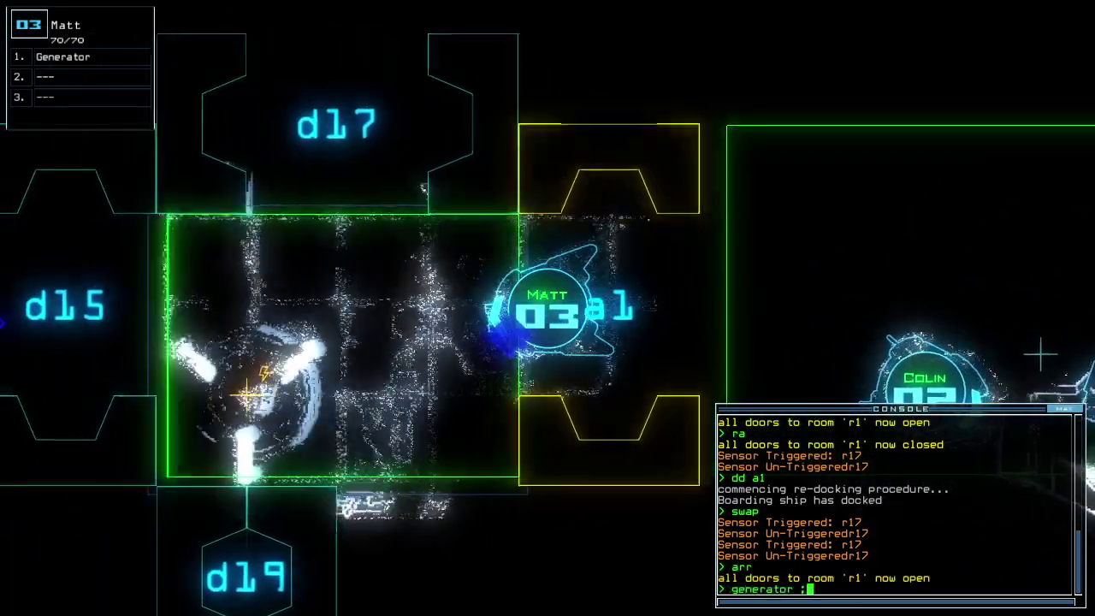
{"action": "type", "text": "cccc"}
{"action": "key", "text": "Return"}
{"action": "key", "text": "Tab"}
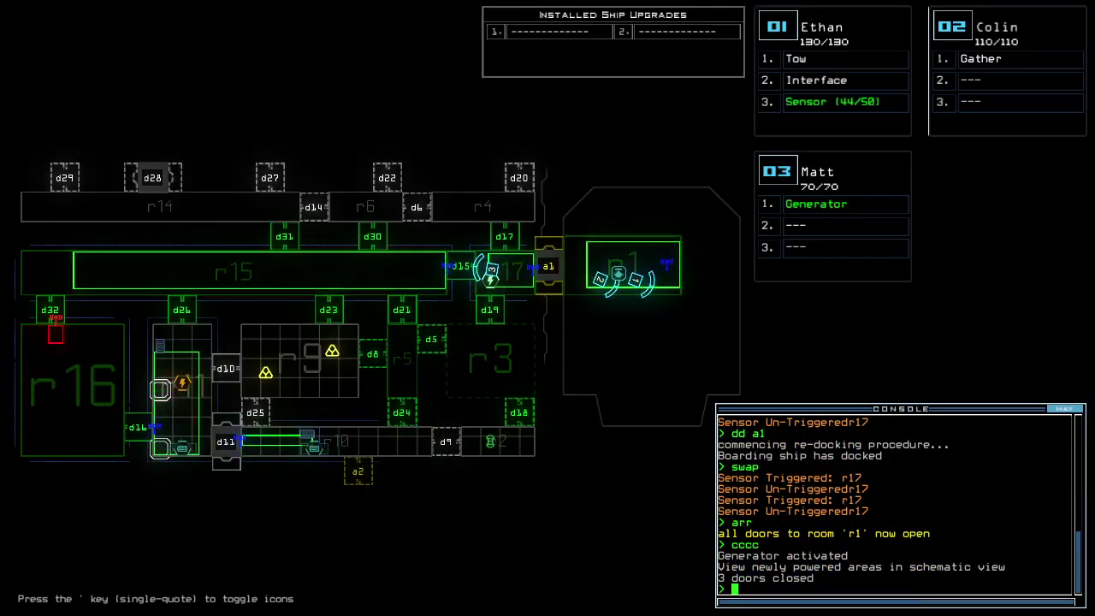
{"action": "key", "text": "Tab"}
{"action": "key", "text": "Tab"}
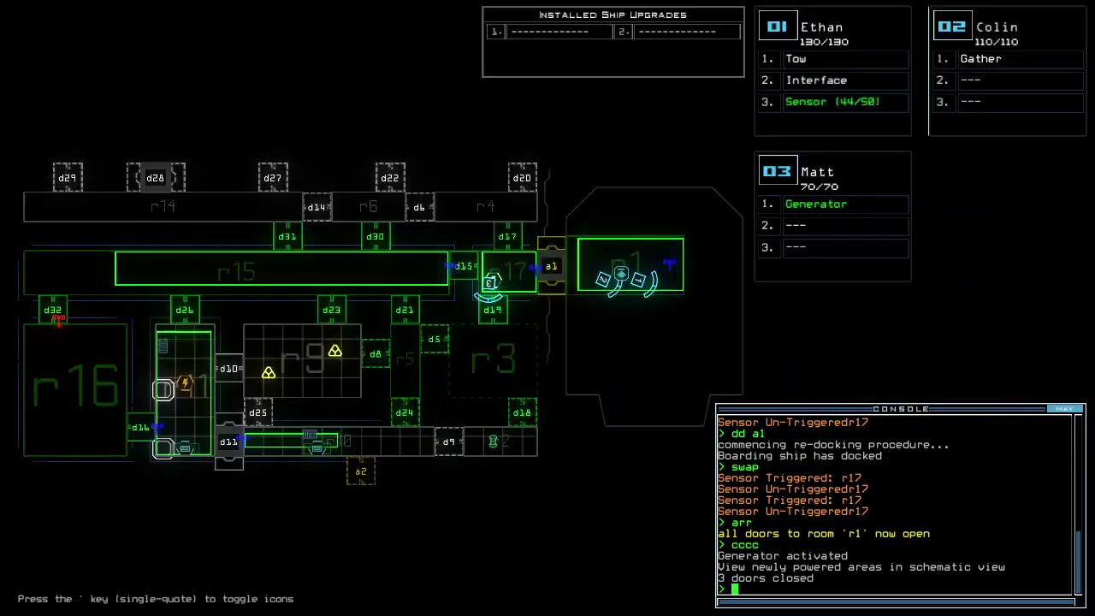
- Select Colin and send him through doors d15 and d21
{"action": "key", "text": "2"}
{"action": "key", "text": "Left"}
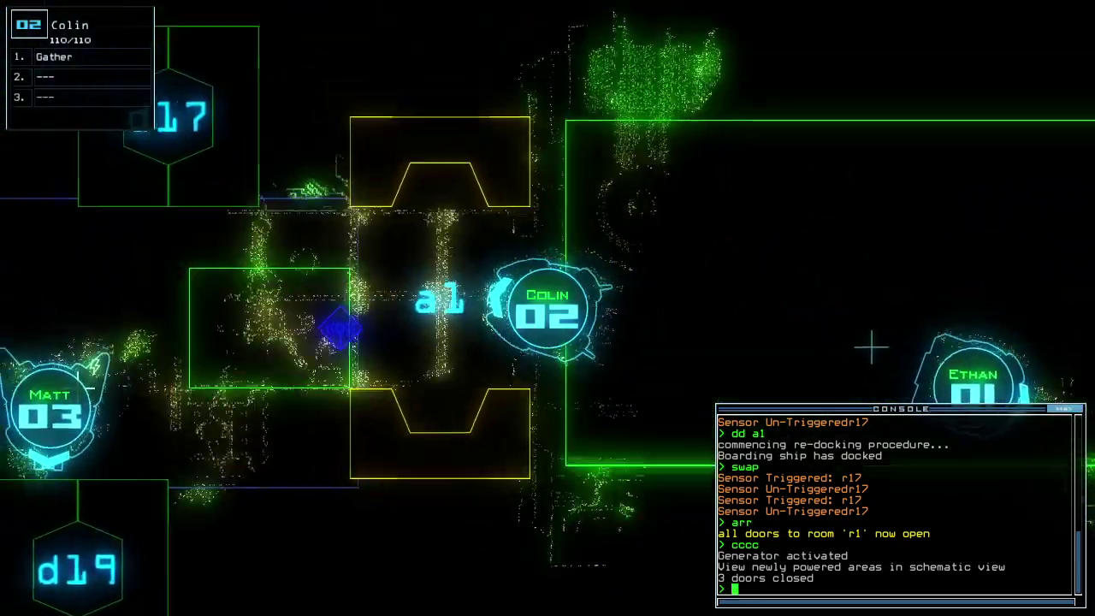
{"action": "key", "text": "Tab"}
{"action": "key", "text": "Tab"}
{"action": "type", "text": "d1"}
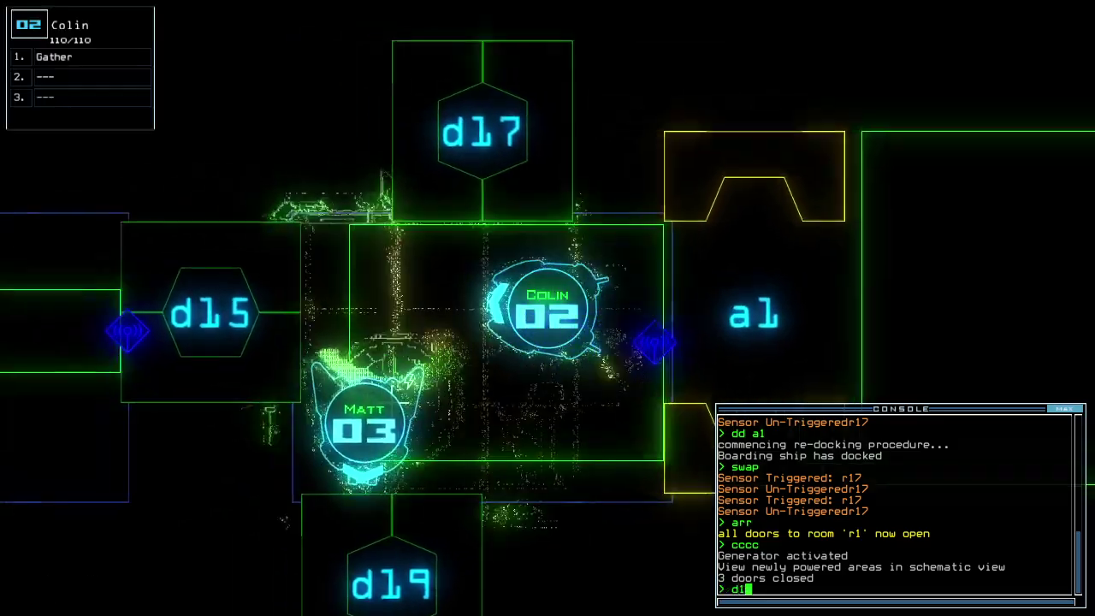
{"action": "type", "text": "5"}
{"action": "key", "text": "Return"}
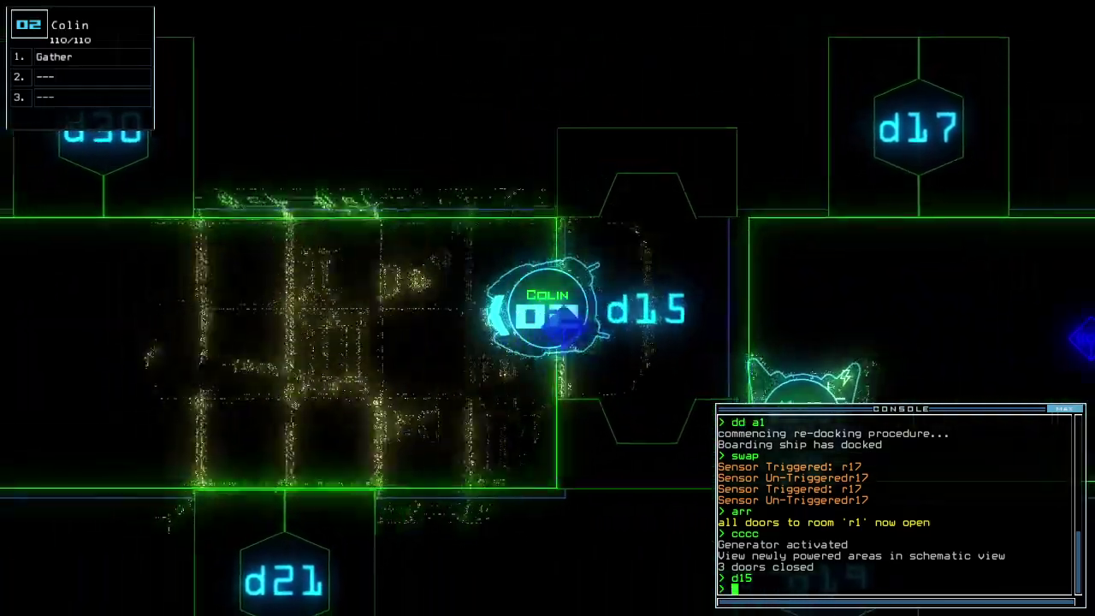
{"action": "key", "text": "Left"}
{"action": "key", "text": "Tab"}
{"action": "type", "text": "d21"}
{"action": "key", "text": "Tab"}
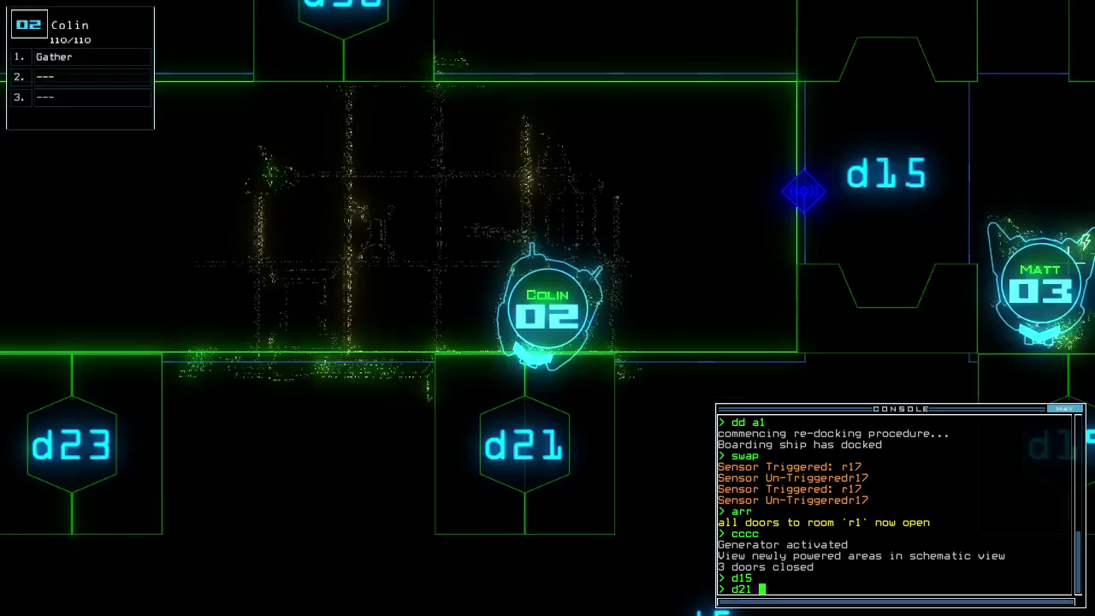
{"action": "key", "text": "Return"}
- Close the doors around Colin, collect scrap, and send him through door d8
{"action": "key", "text": "Down"}
{"action": "type", "text": "ccc"}
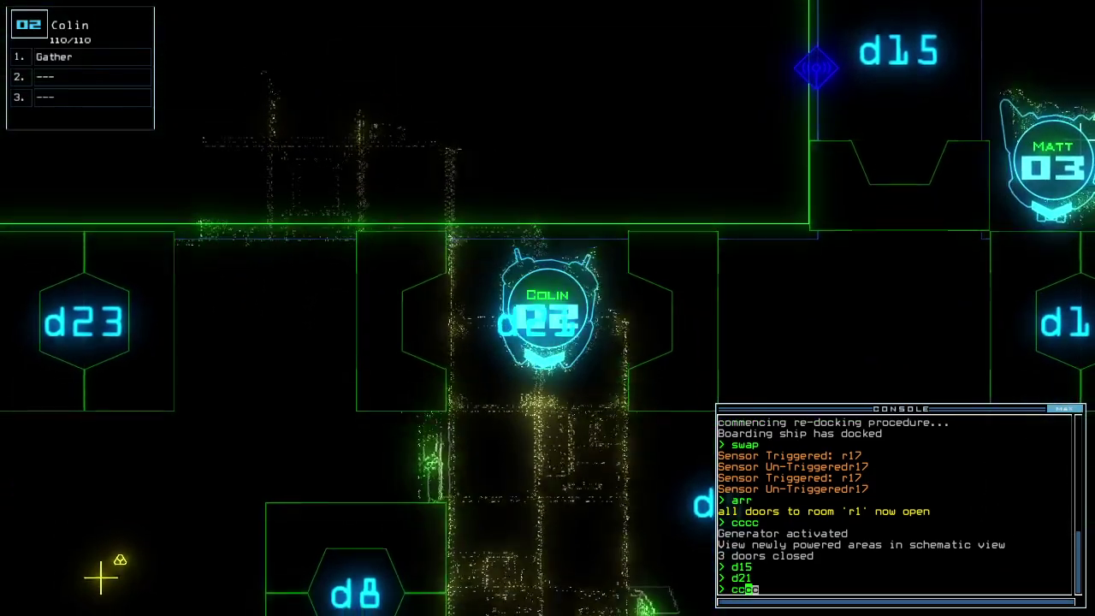
{"action": "type", "text": "c"}
{"action": "key", "text": "Return"}
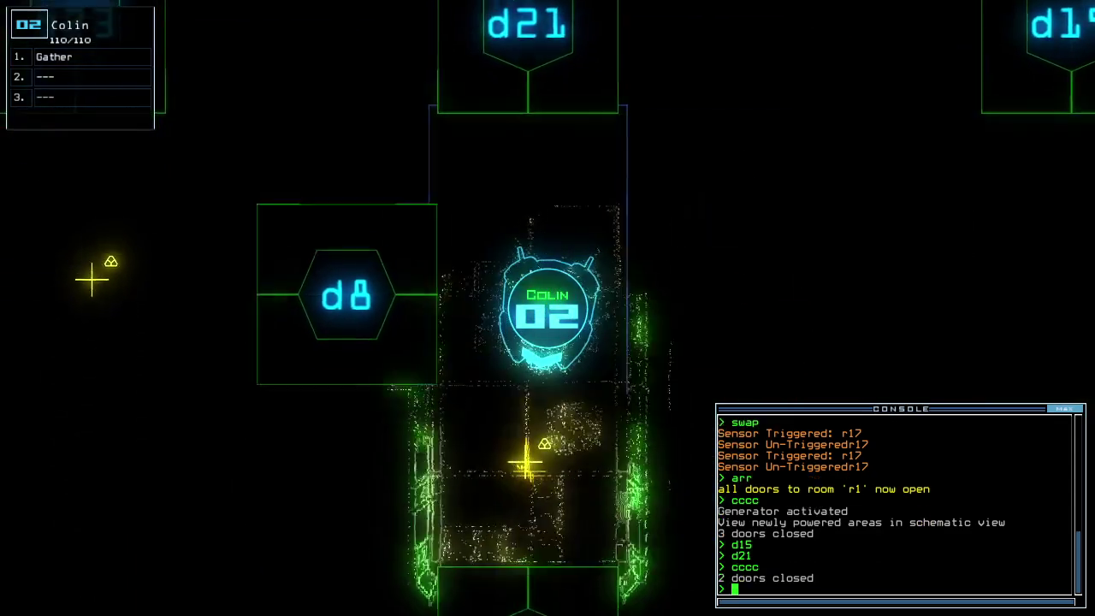
{"action": "type", "text": "g"}
{"action": "key", "text": "Return"}
{"action": "key", "text": "Tab"}
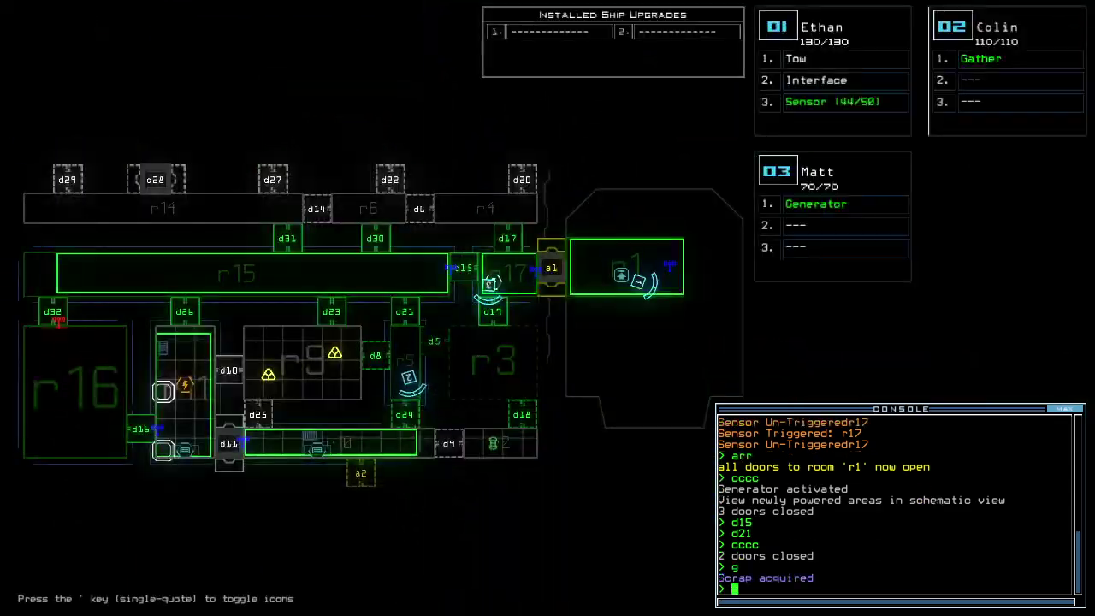
{"action": "key", "text": "Tab"}
{"action": "type", "text": "d8"}
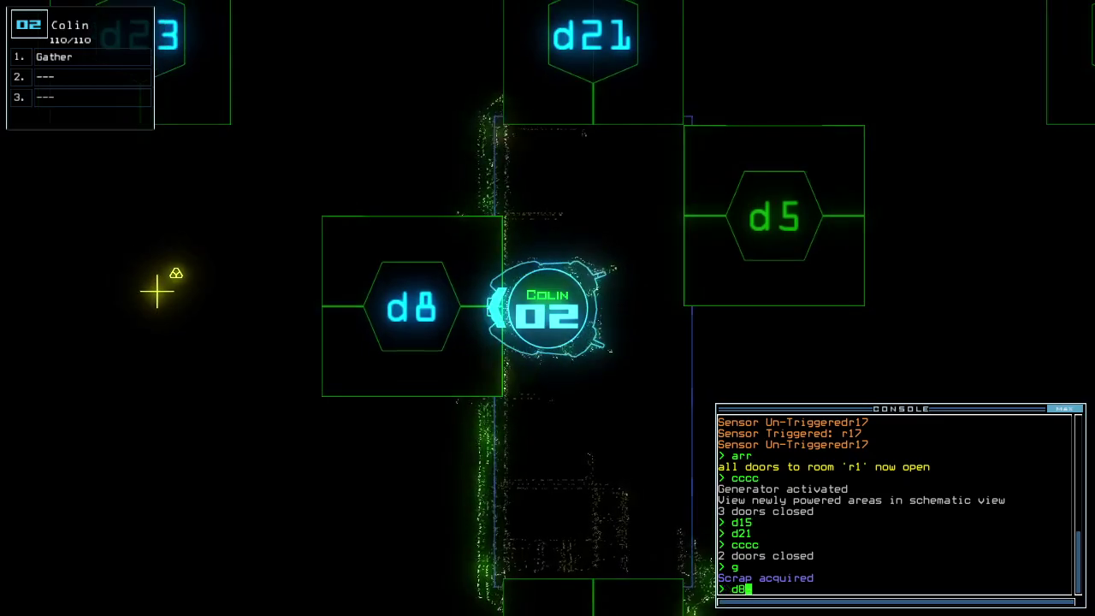
{"action": "key", "text": "Tab"}
{"action": "key", "text": "Tab"}
{"action": "key", "text": "Return"}
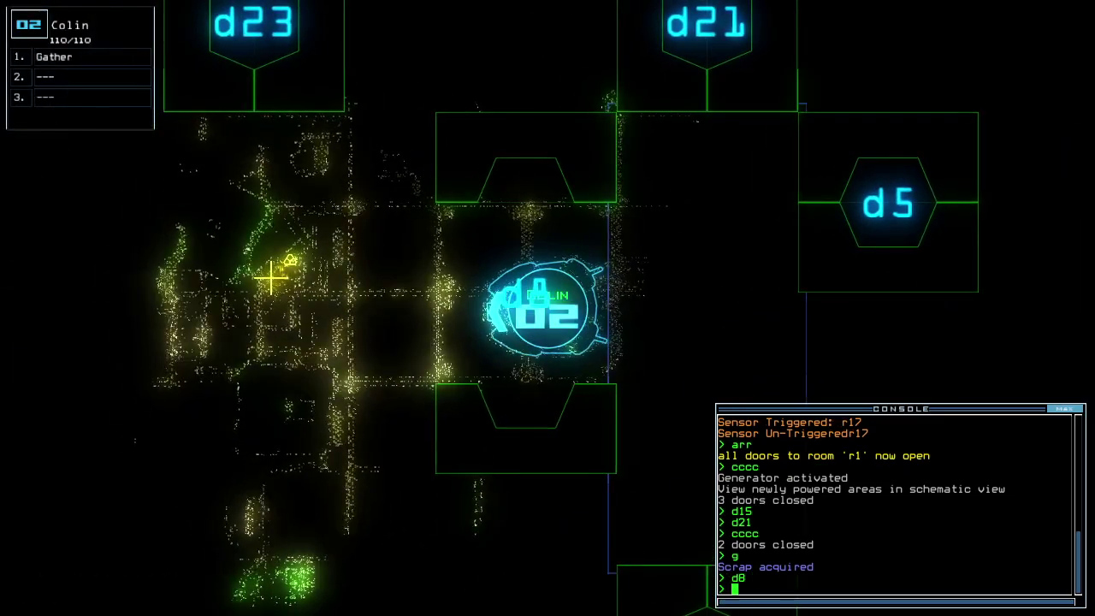
- Collect two more scrap pickups with Colin and move him back past door d8
{"action": "key", "text": "Left"}
{"action": "key", "text": "Tab"}
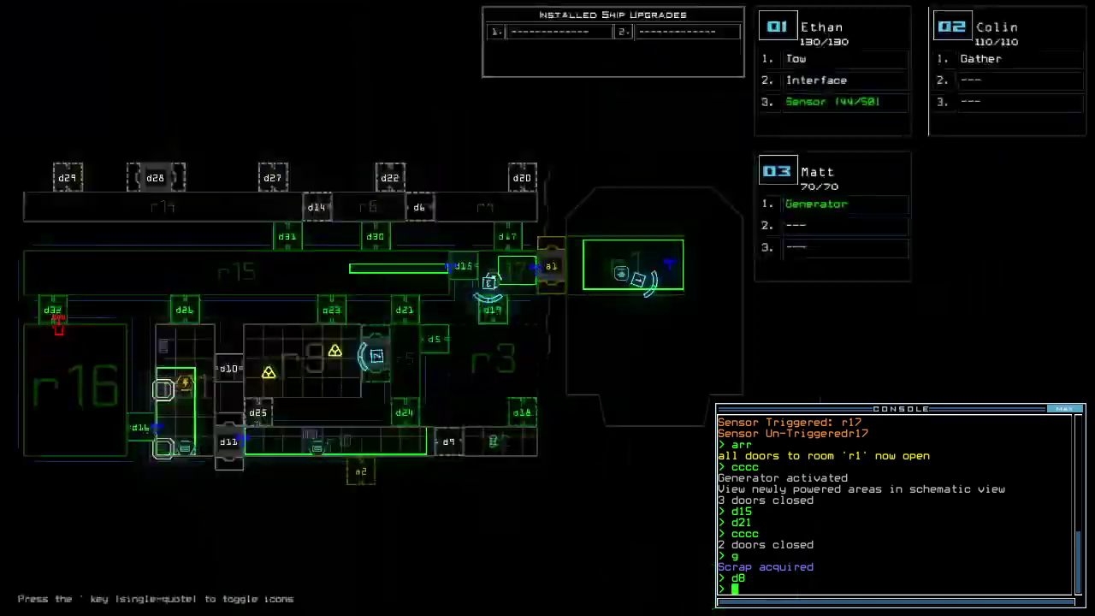
{"action": "key", "text": "Tab"}
{"action": "key", "text": "Left"}
{"action": "type", "text": "g"}
{"action": "key", "text": "Return"}
{"action": "key", "text": "Left"}
{"action": "key", "text": "Down"}
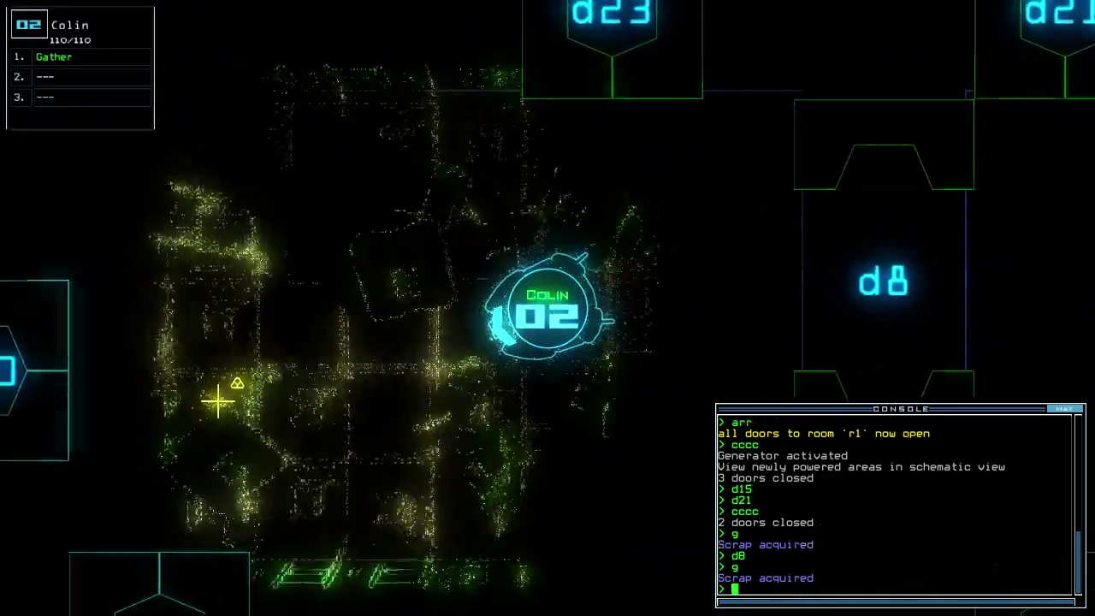
{"action": "type", "text": "g"}
{"action": "key", "text": "Return"}
{"action": "key", "text": "Right"}
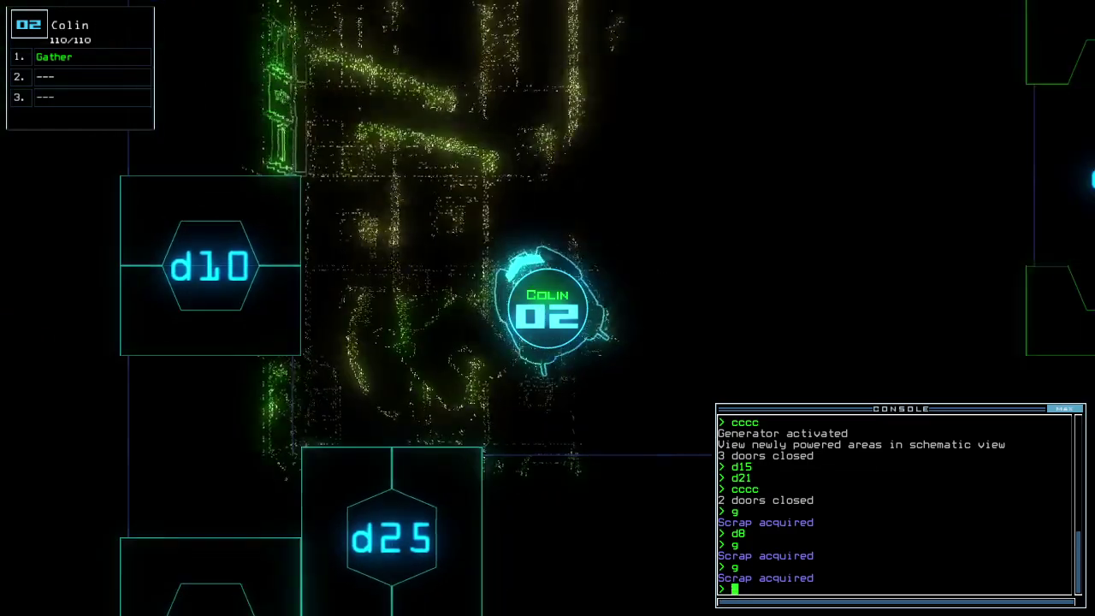
{"action": "key", "text": "Up"}
{"action": "key", "text": "Right"}
{"action": "type", "text": "d5"}
{"action": "key", "text": "Tab"}
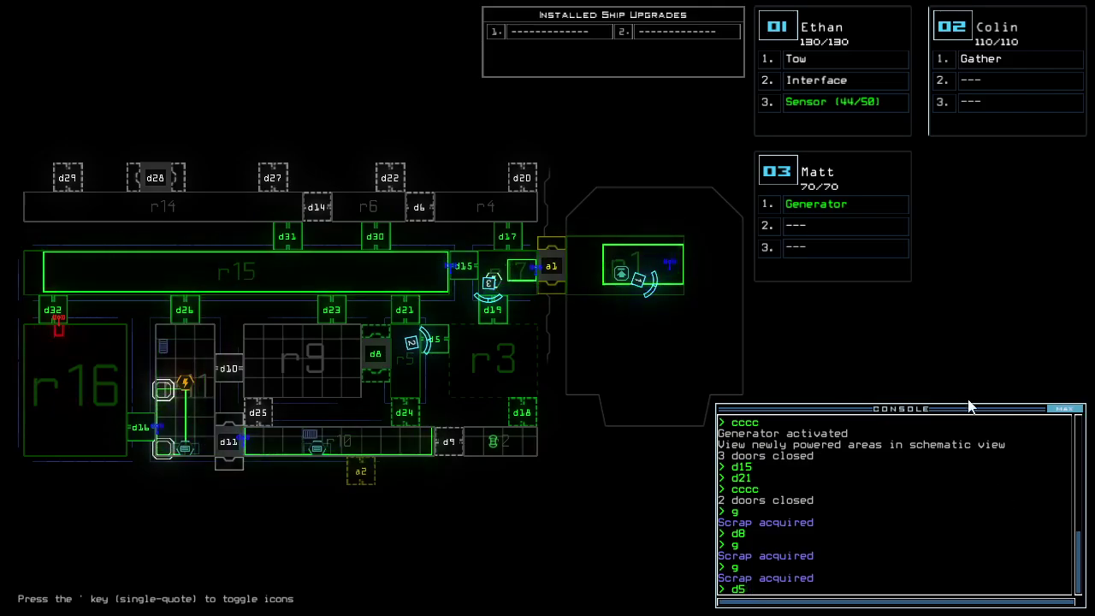
- Move Colin through doors d5, d21 and d15 toward door d17
{"action": "left_click_drag", "start_coordinate": [972, 414], "coordinate": [987, 176]}
{"action": "key", "text": "Tab"}
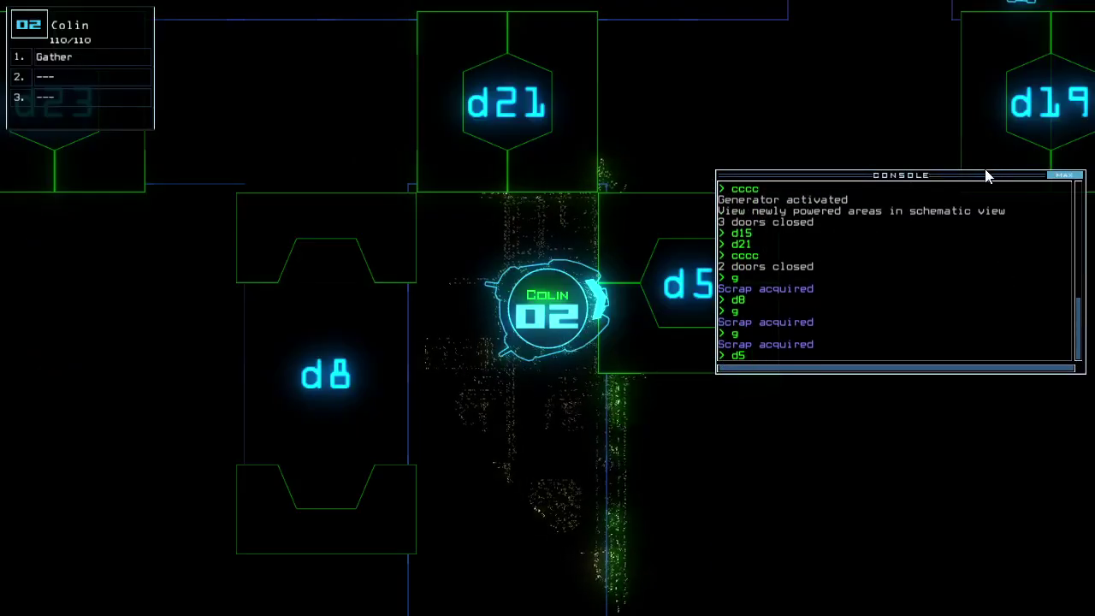
{"action": "key", "text": "Return"}
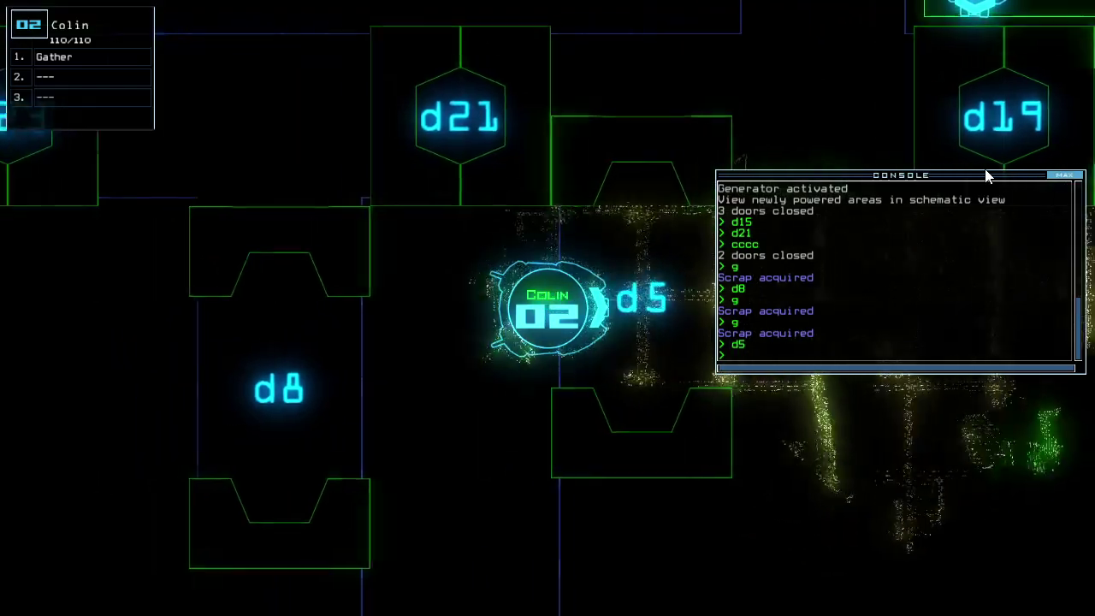
{"action": "type", "text": "d21"}
{"action": "key", "text": "Return"}
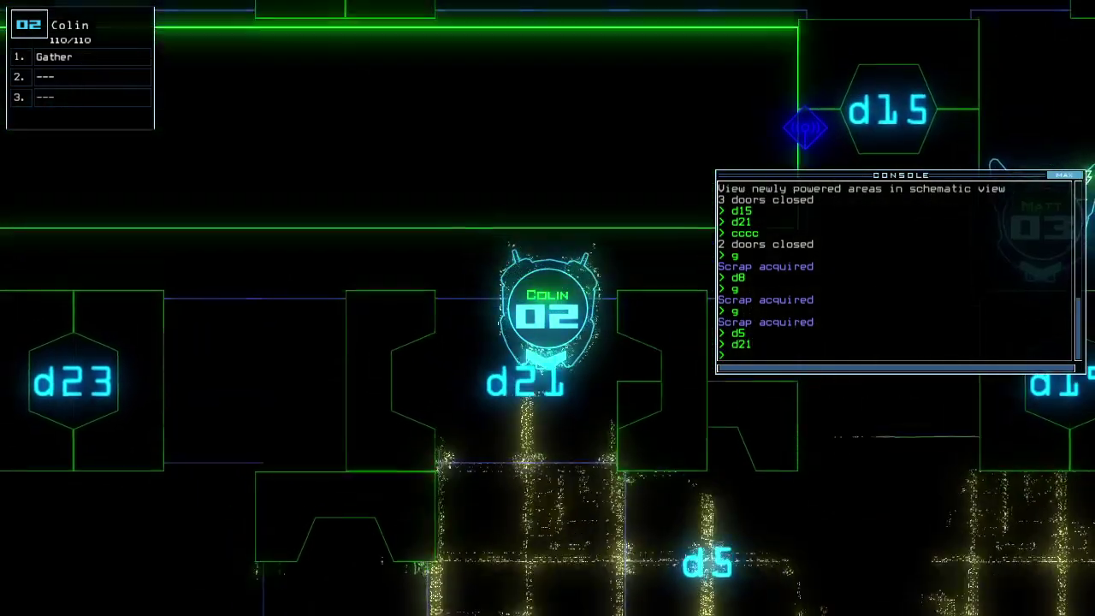
{"action": "key", "text": "Tab"}
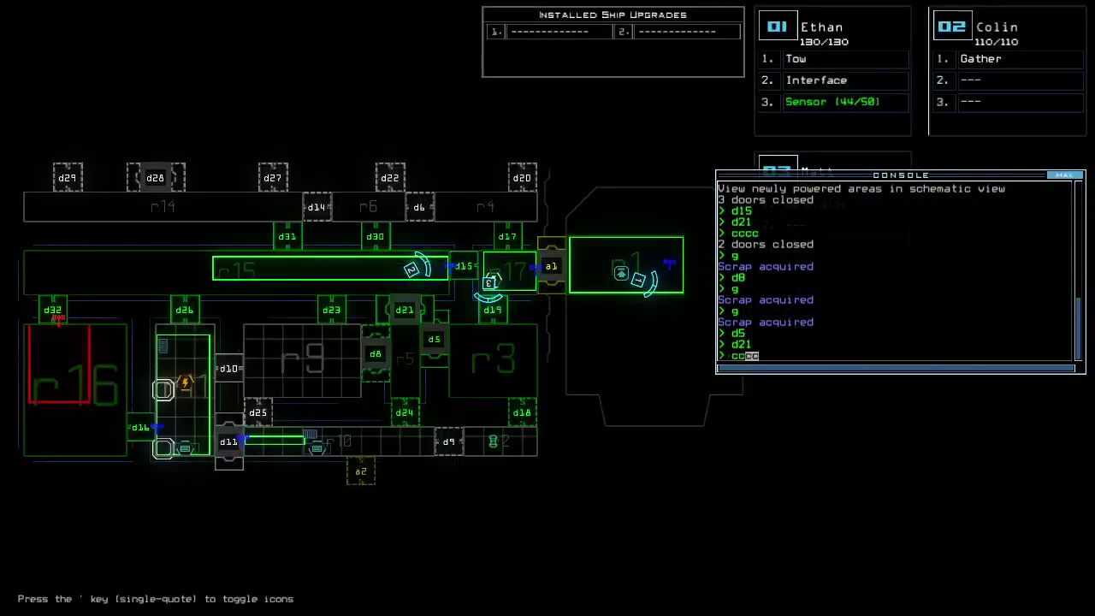
{"action": "key", "text": "Tab"}
{"action": "type", "text": "d15"}
{"action": "key", "text": "Return"}
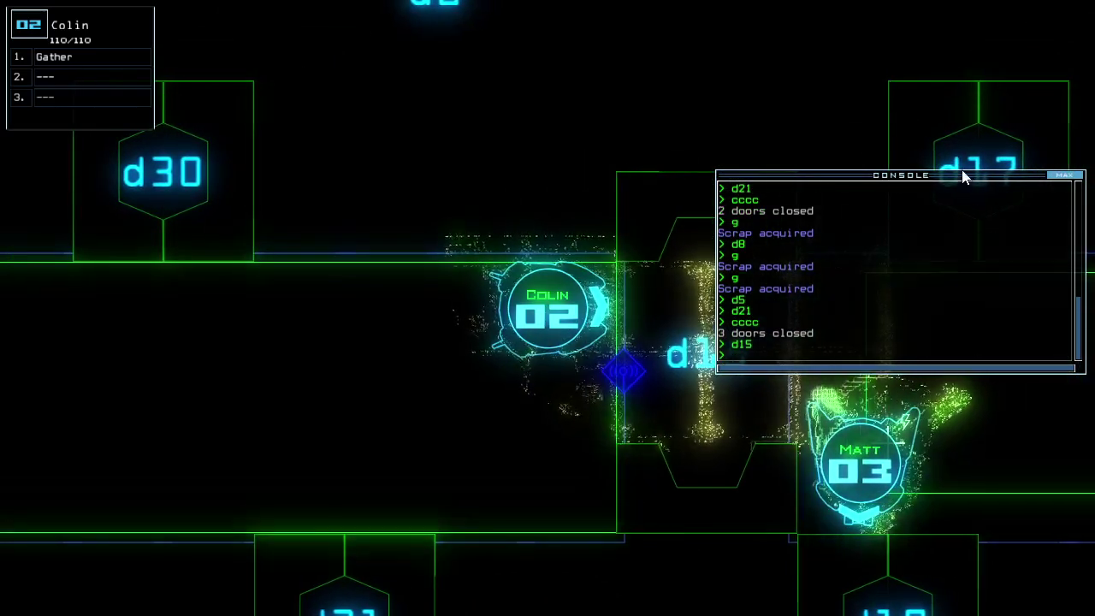
{"action": "left_click_drag", "start_coordinate": [966, 176], "coordinate": [998, 409]}
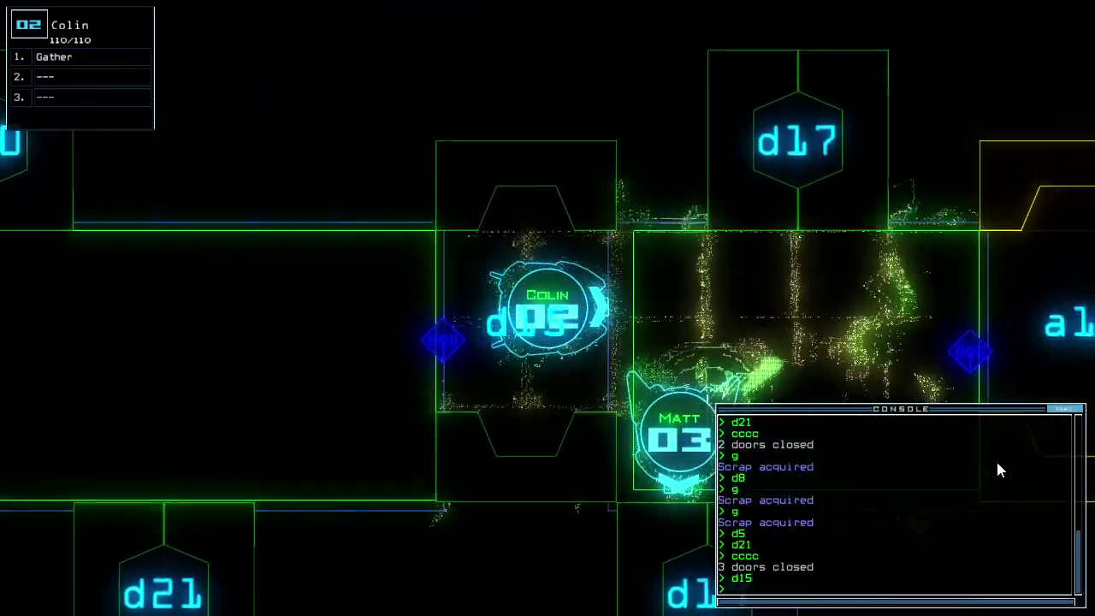
{"action": "type", "text": "swap 1"}
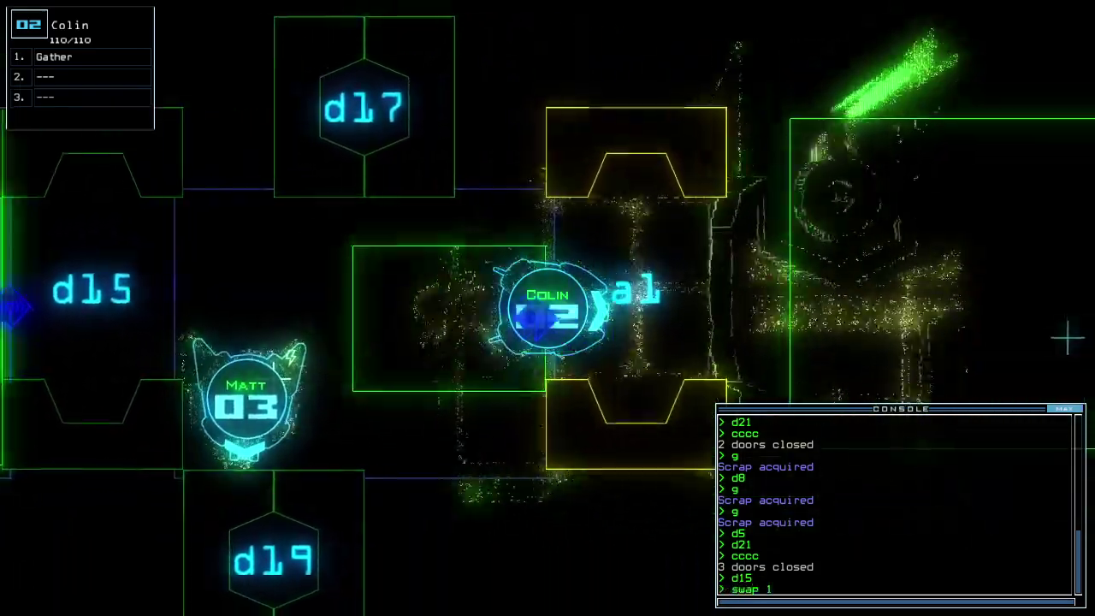
{"action": "type", "text": " se"}
- Give Colin the sensor module and drop sensors at doors d19 and d18
{"action": "key", "text": "Return"}
{"action": "type", "text": "d19"}
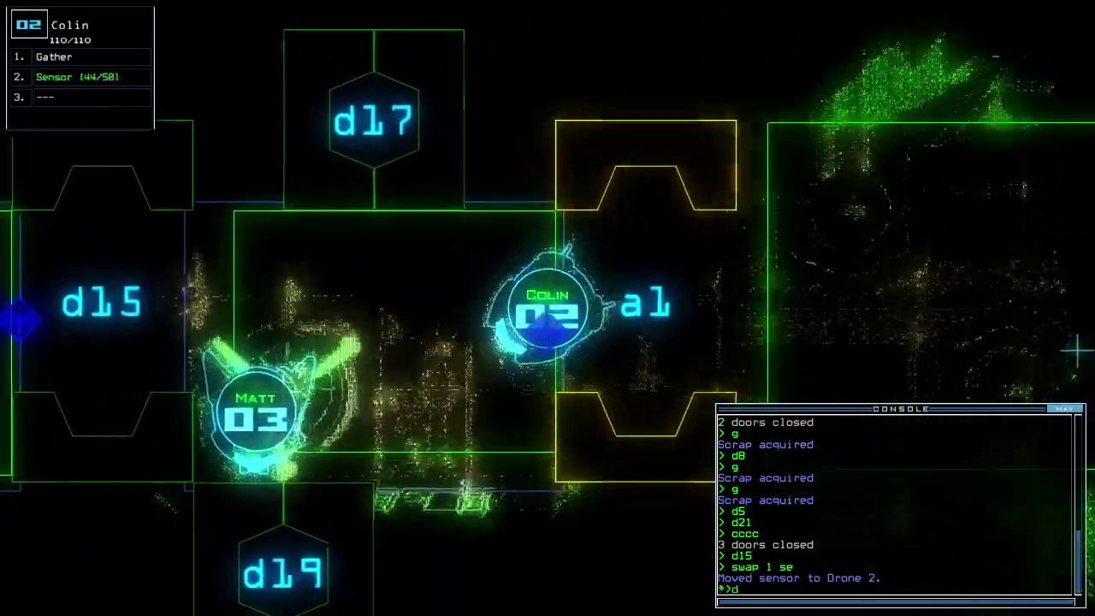
{"action": "key", "text": "Return"}
{"action": "type", "text": "ss"}
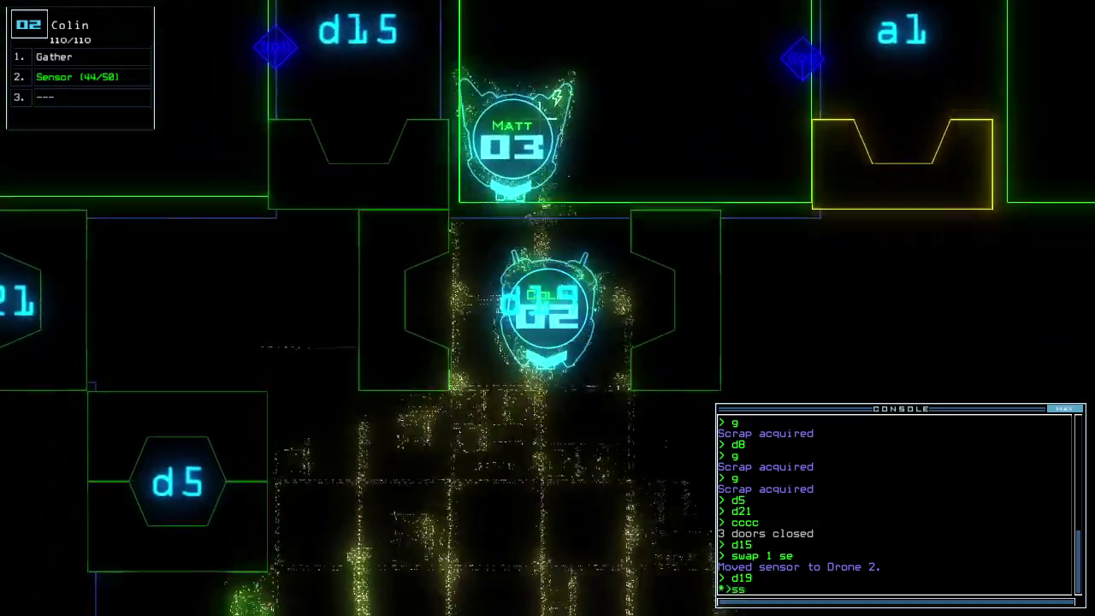
{"action": "key", "text": "Return"}
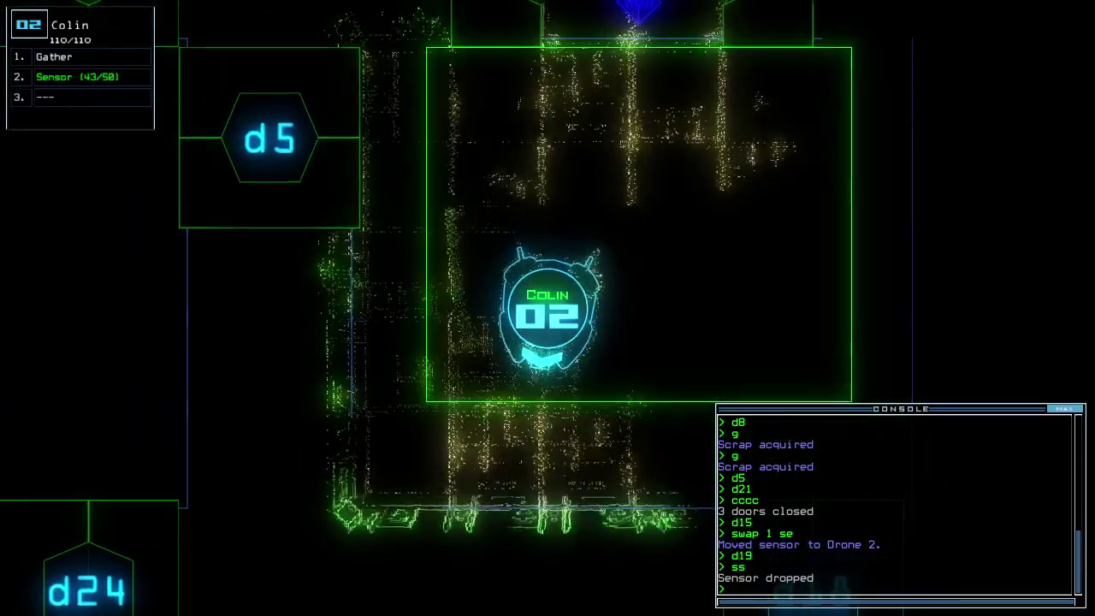
{"action": "type", "text": "d18"}
{"action": "key", "text": "Return"}
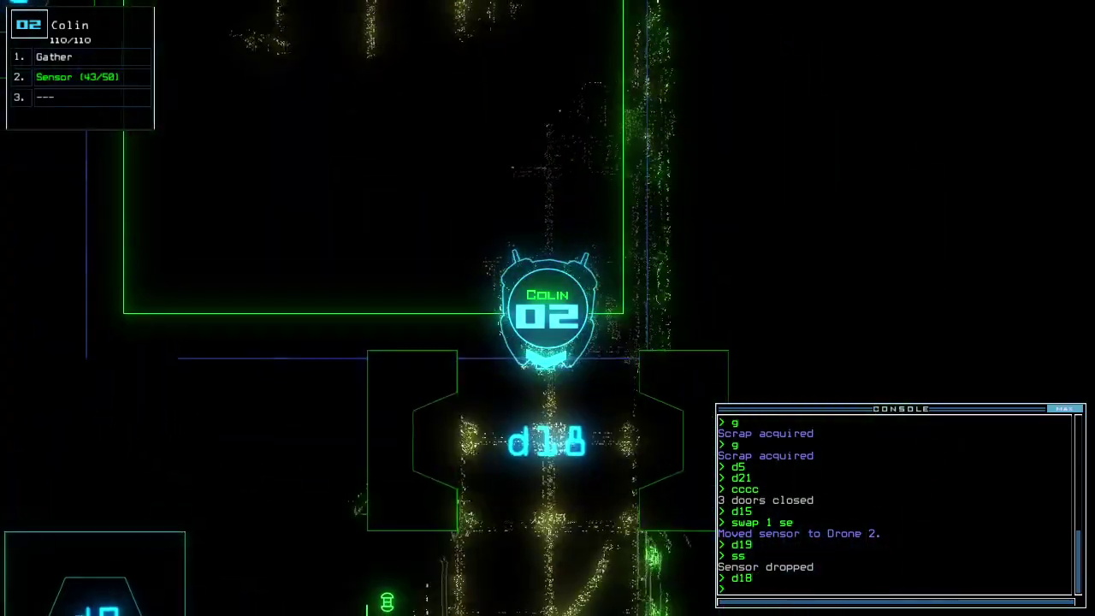
{"action": "type", "text": "ss"}
{"action": "key", "text": "Return"}
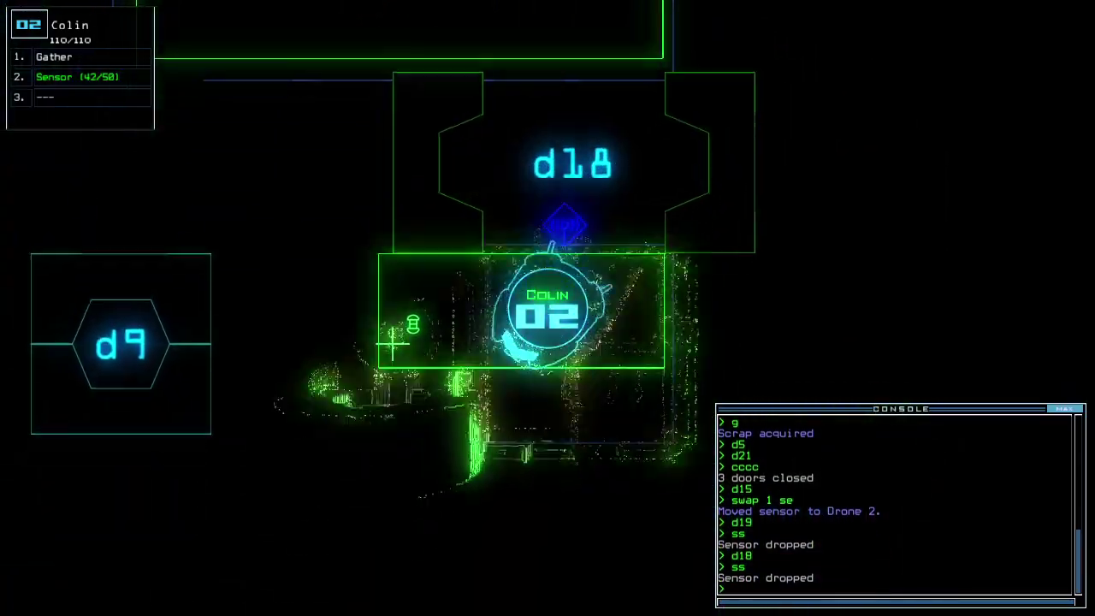
{"action": "type", "text": "g"}
- Collect the fuel from room r9 with Colin
{"action": "key", "text": "Return"}
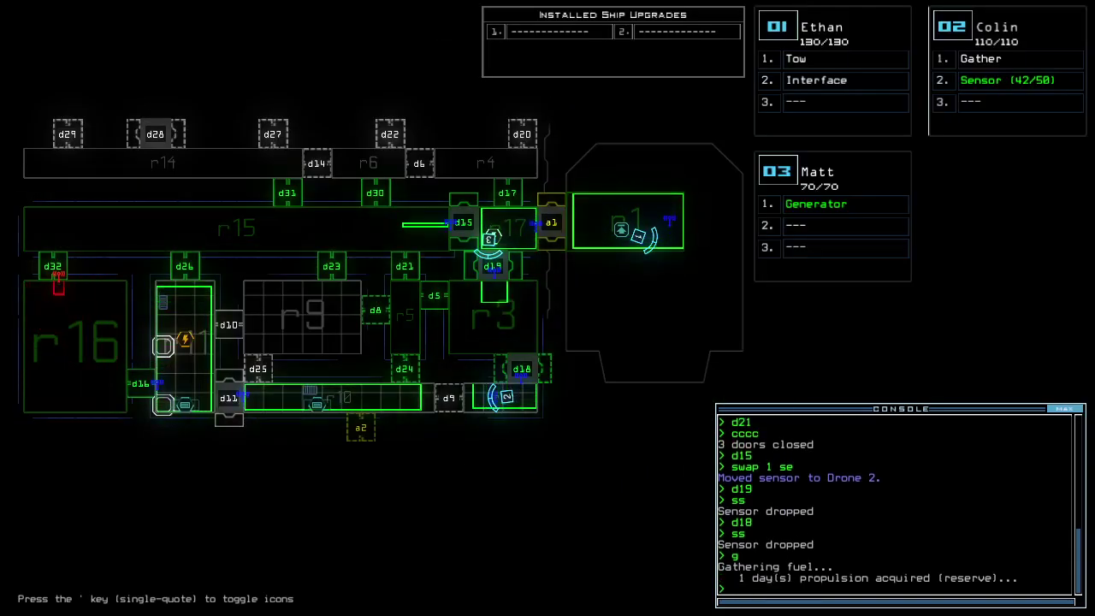
{"action": "type", "text": "f r"}
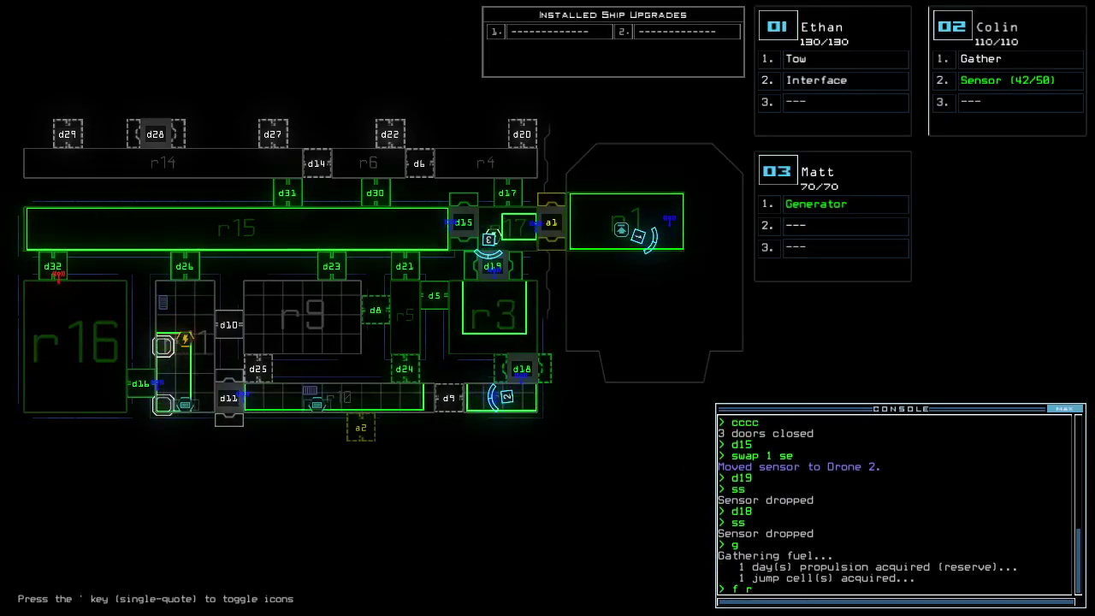
{"action": "type", "text": "9"}
{"action": "key", "text": "Return"}
{"action": "key", "text": "Tab"}
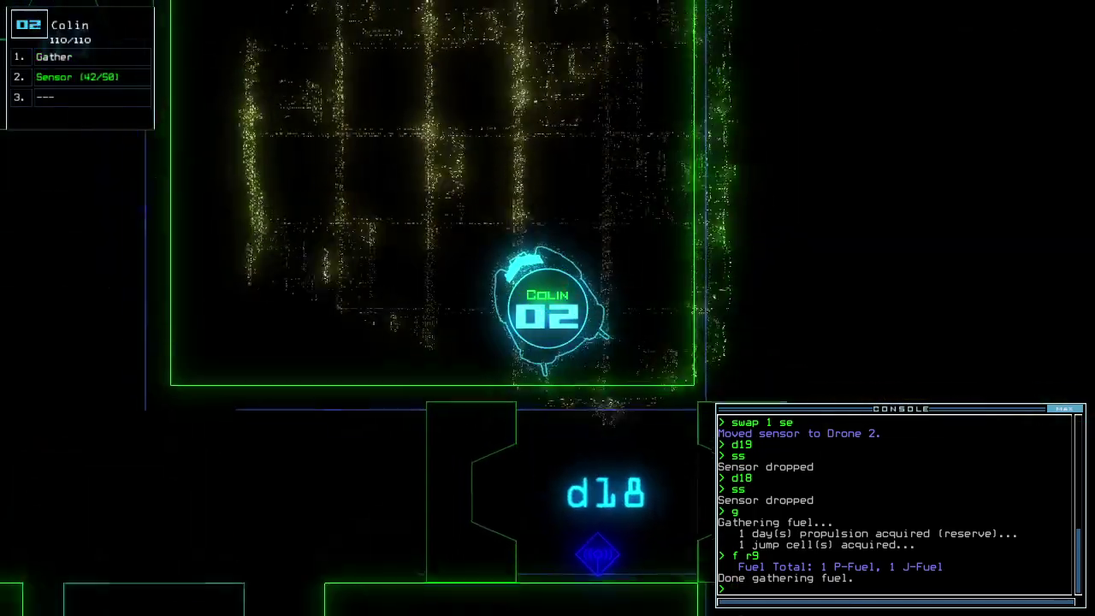
{"action": "type", "text": "d5"}
- Open door d5 and close the four nearby doors
{"action": "key", "text": "Return"}
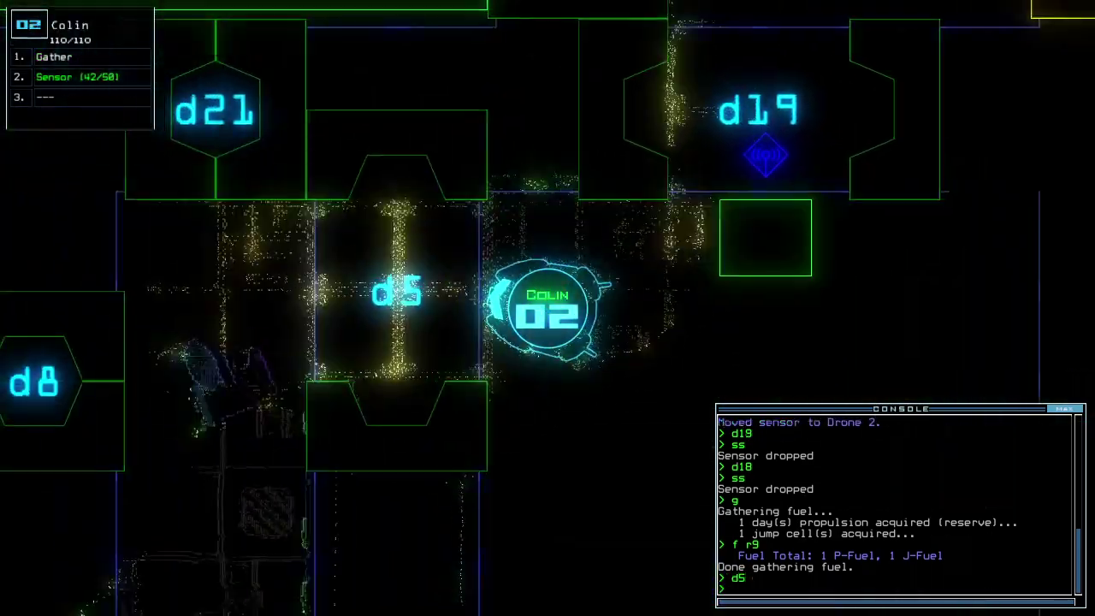
{"action": "type", "text": "cccc"}
{"action": "key", "text": "Return"}
{"action": "key", "text": "Tab"}
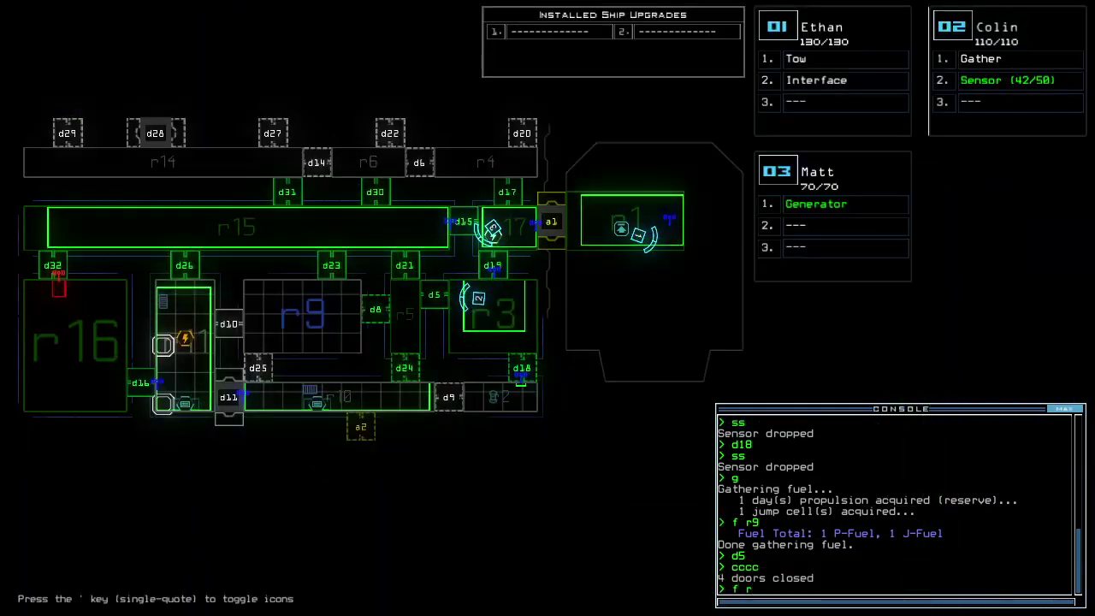
{"action": "type", "text": "9 r5"}
{"action": "key", "text": "Return"}
{"action": "type", "text": "d1"}
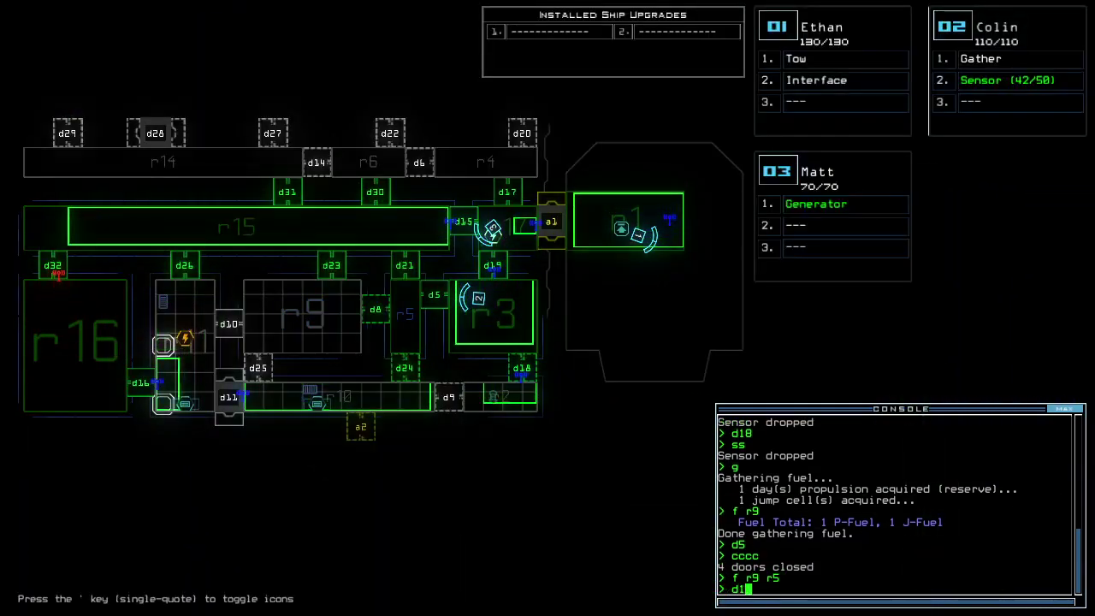
{"action": "type", "text": "9"}
- Toggle doors d19 and d15, then open d30 and drop a sensor there
{"action": "key", "text": "Return"}
{"action": "type", "text": "d1"}
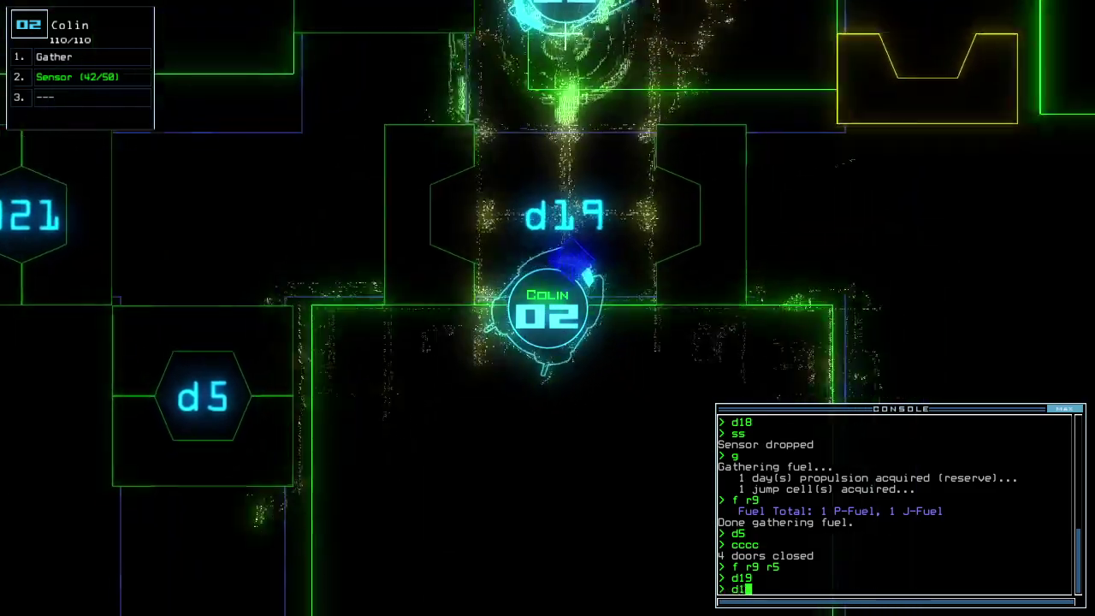
{"action": "type", "text": "5"}
{"action": "key", "text": "Return"}
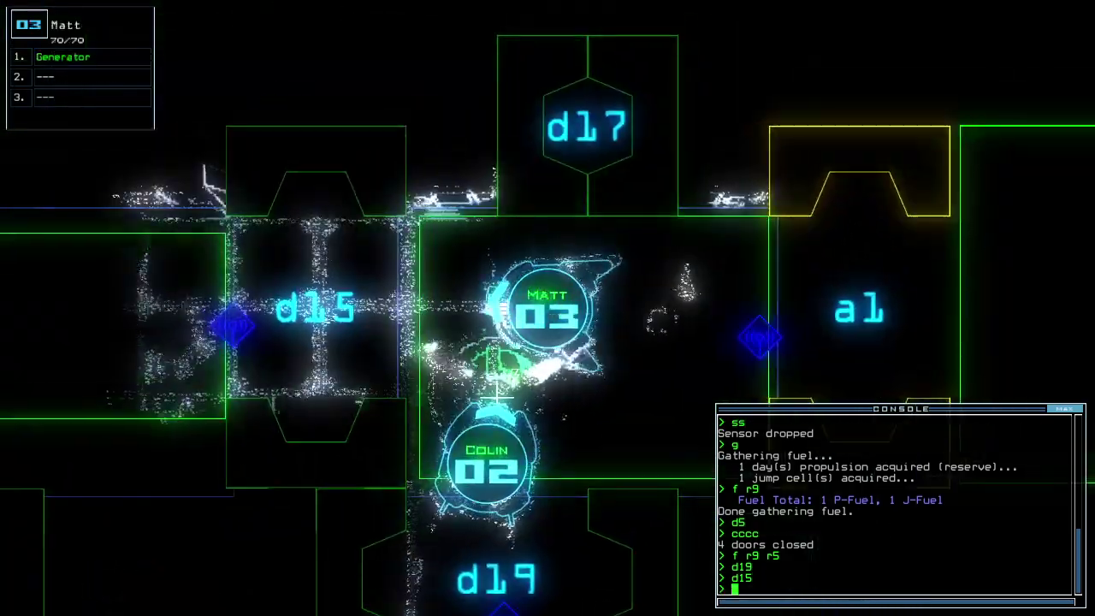
{"action": "type", "text": "2d15"}
{"action": "key", "text": "Return"}
{"action": "type", "text": "d30"}
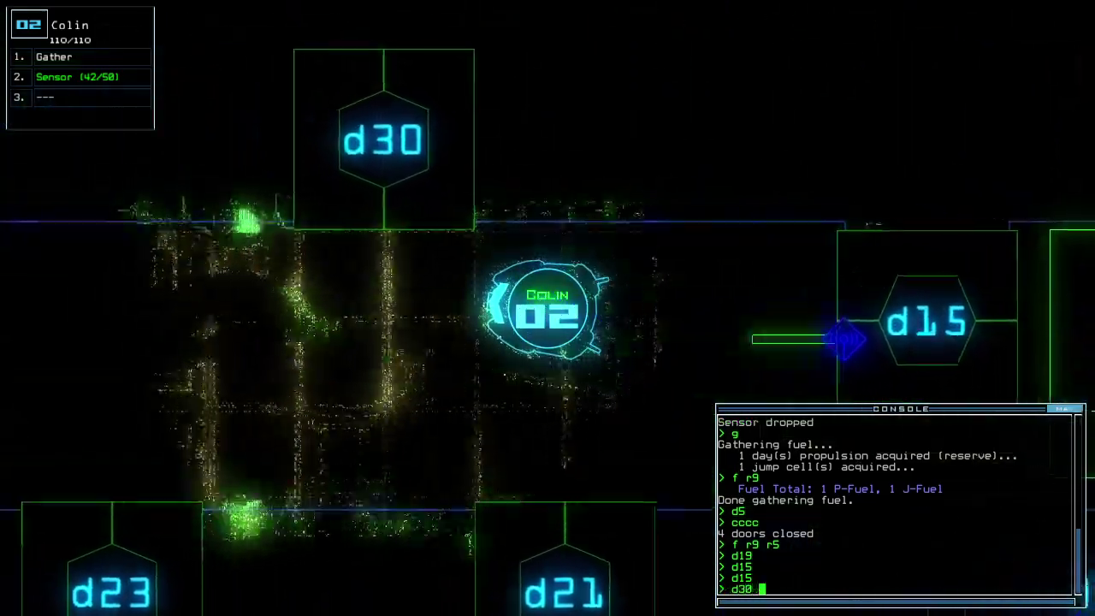
{"action": "key", "text": "Tab"}
{"action": "key", "text": "Tab"}
{"action": "key", "text": "Return"}
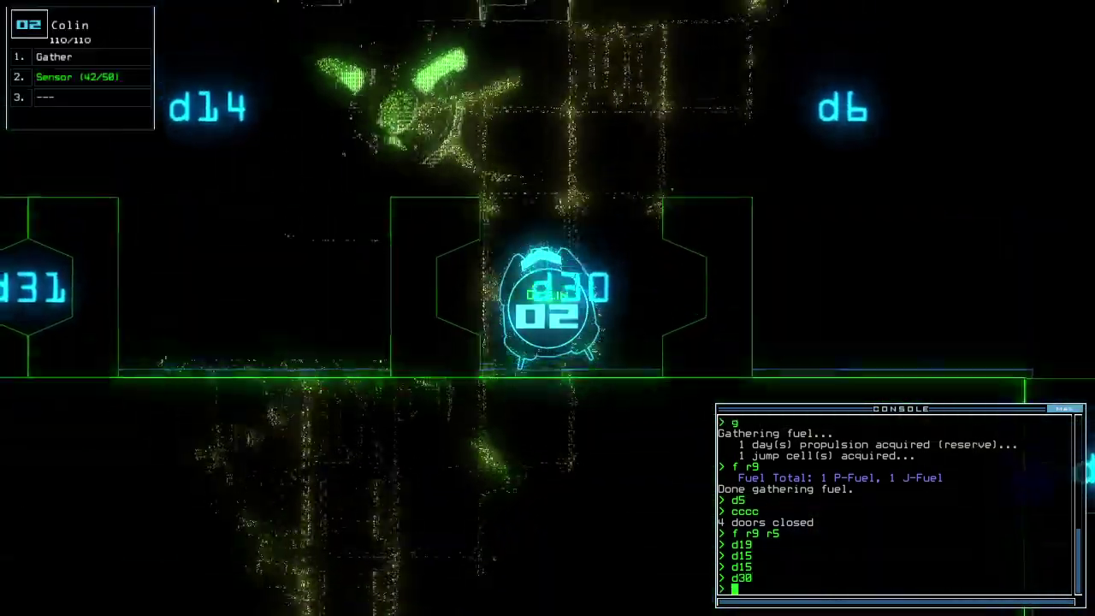
{"action": "type", "text": "ss"}
{"action": "key", "text": "Return"}
{"action": "key", "text": "Tab"}
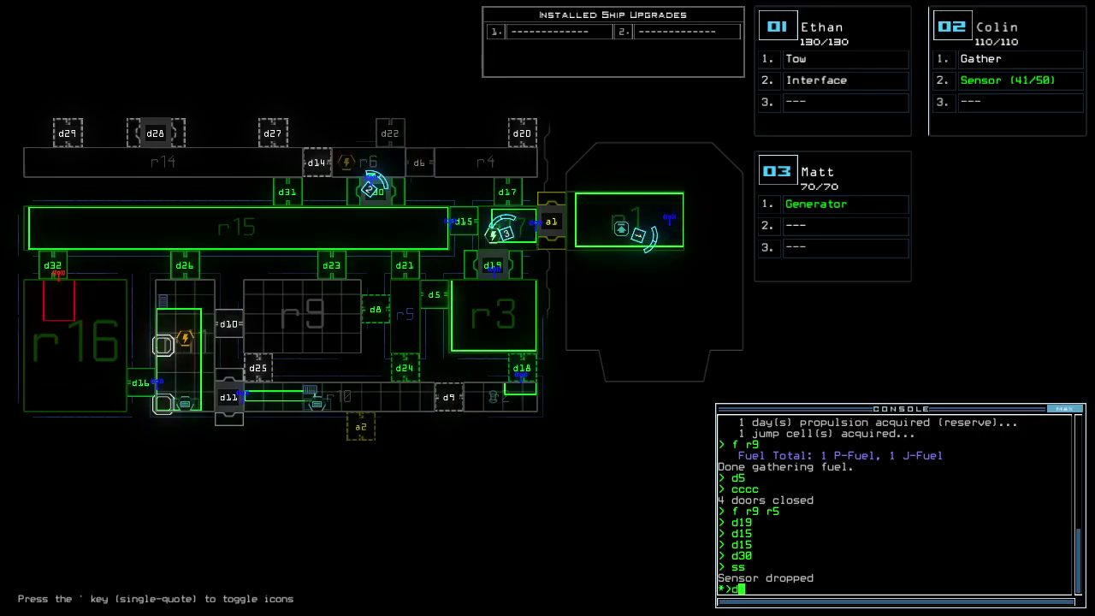
- Shut down Matt's generator and seal all doors to room r1
{"action": "key", "text": "Tab"}
{"action": "type", "text": "5"}
{"action": "key", "text": "Return"}
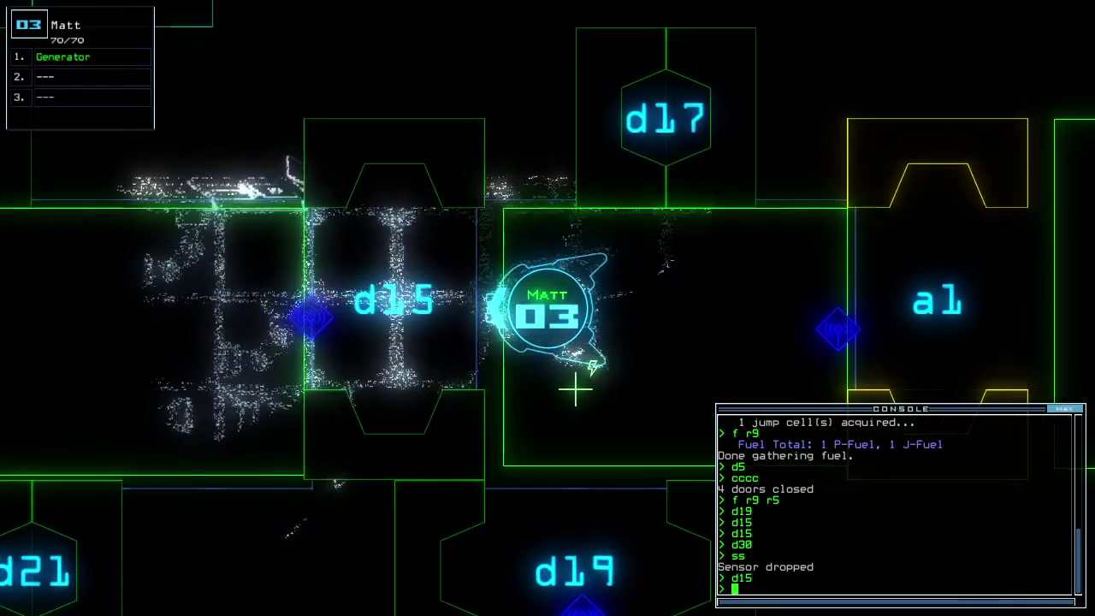
{"action": "key", "text": "Tab"}
{"action": "type", "text": "r"}
{"action": "key", "text": "Tab"}
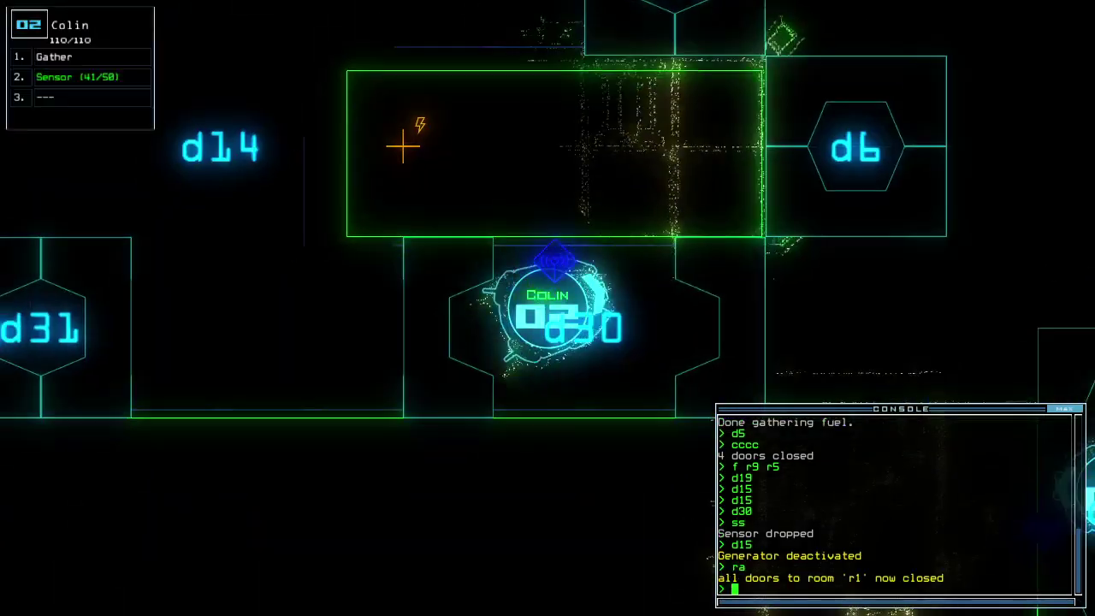
- Make sure every door to room r1 is closed
{"action": "key", "text": "Tab"}
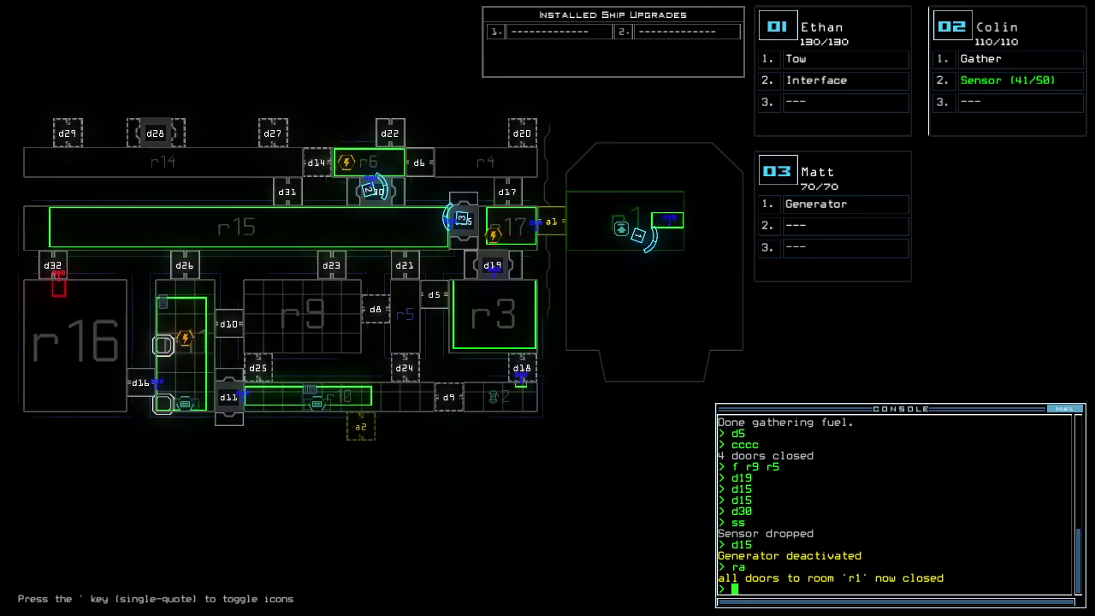
{"action": "key", "text": "Tab"}
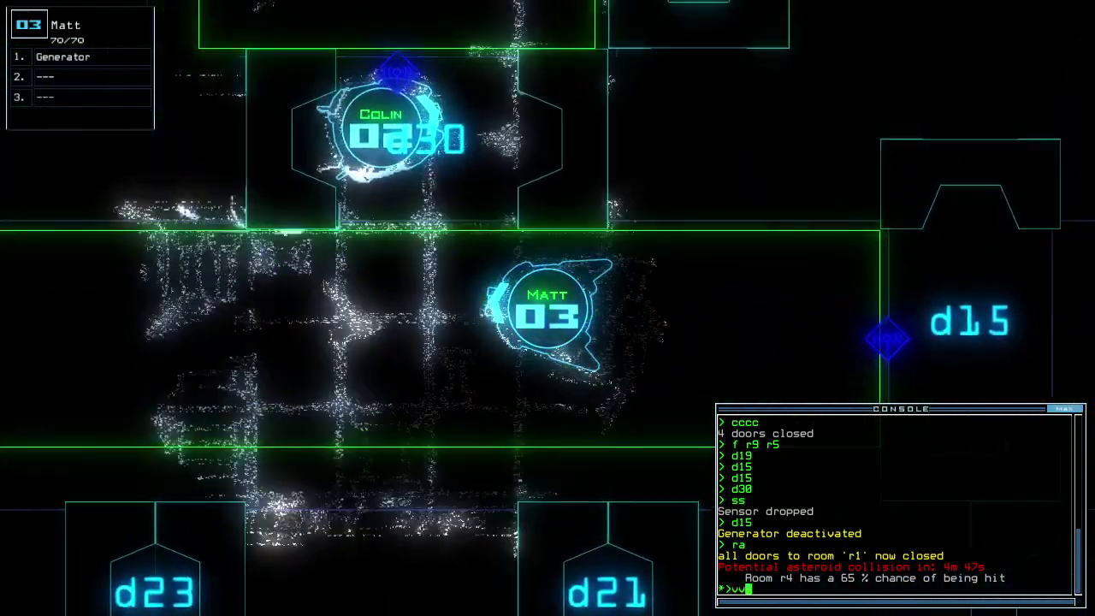
{"action": "type", "text": "v"}
{"action": "key", "text": "Return"}
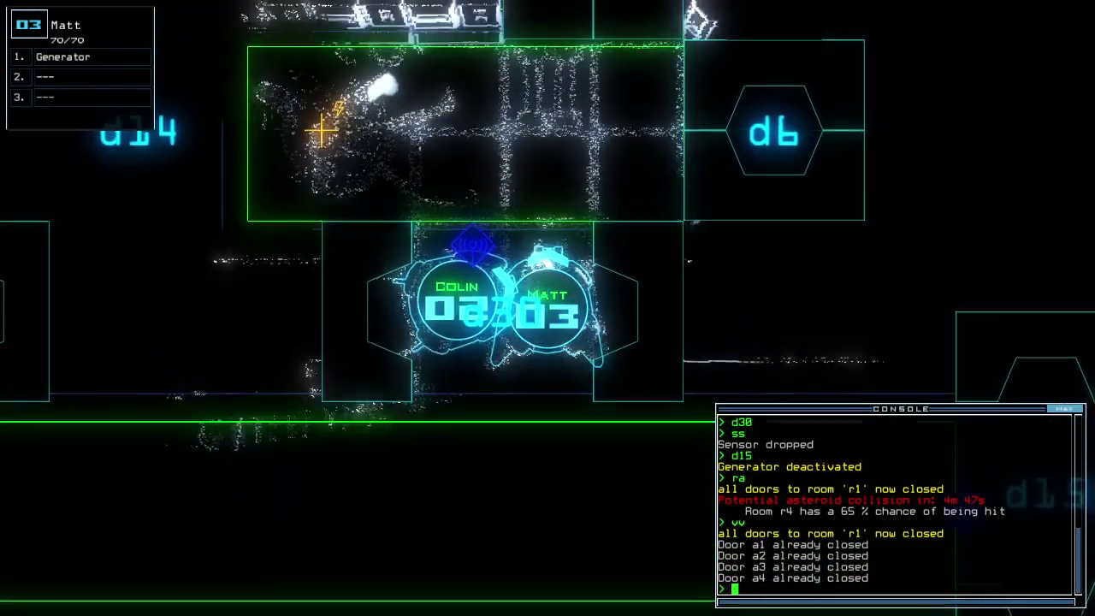
{"action": "key", "text": "Tab"}
{"action": "type", "text": "ra"}
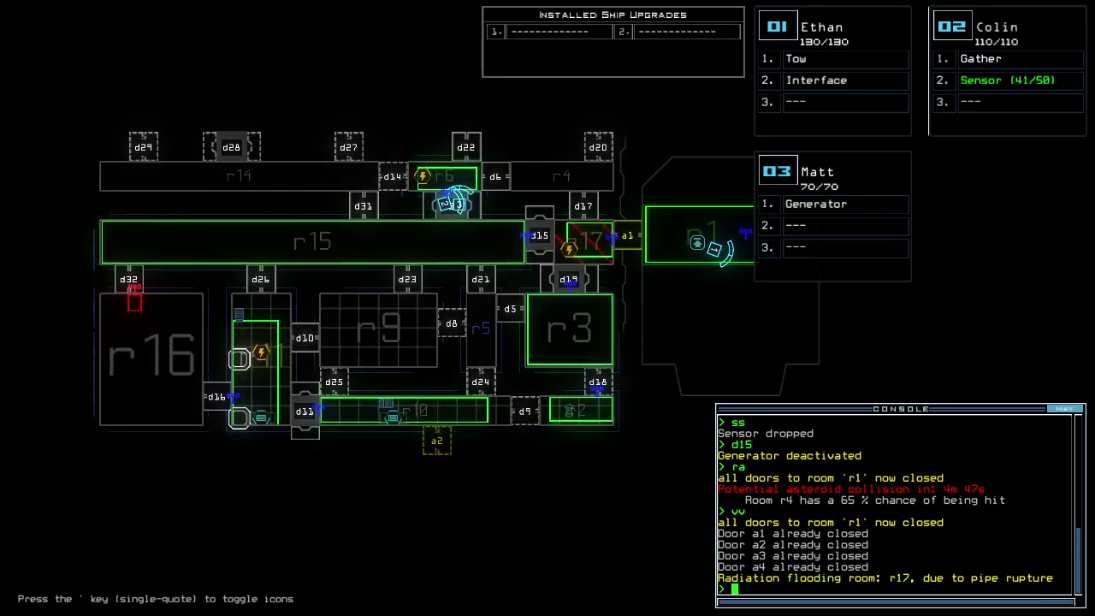
{"action": "key", "text": "Tab"}
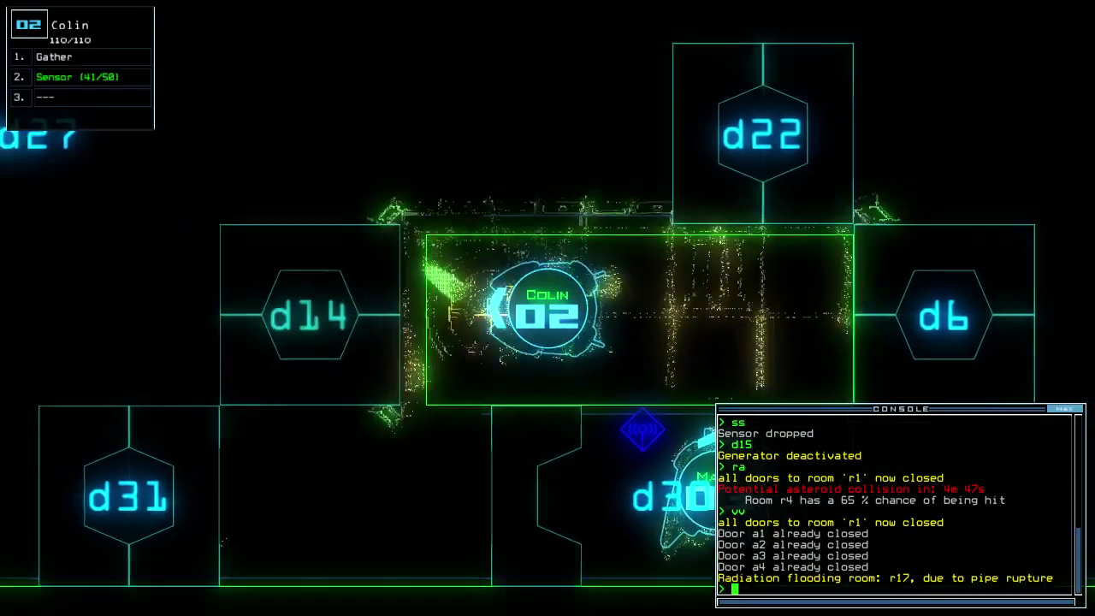
{"action": "type", "text": "ge"}
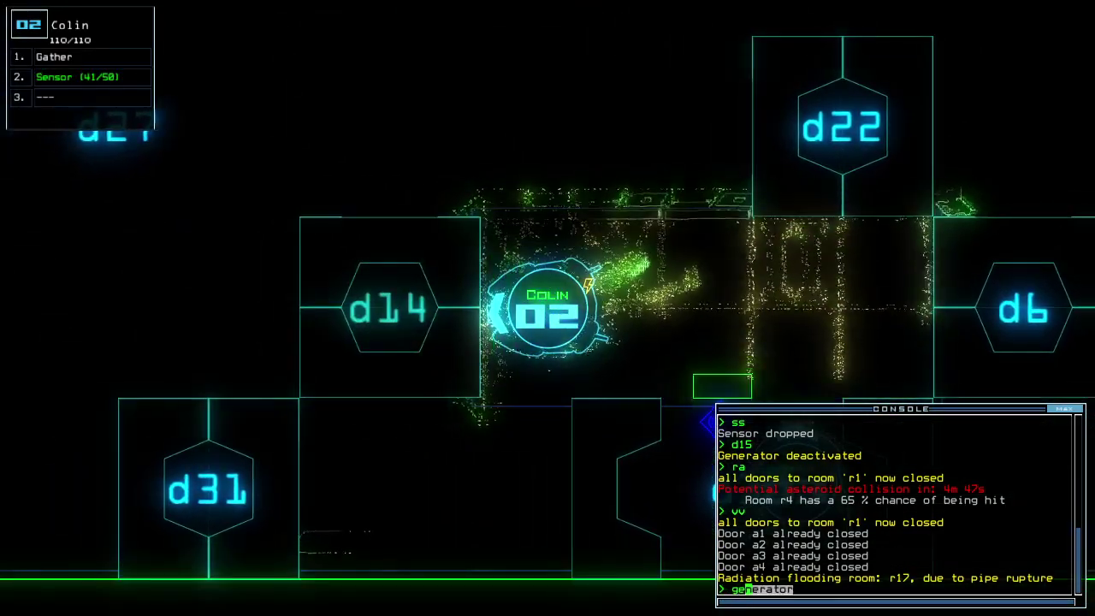
- Restart Matt's generator, close two nearby doors, and re-dock at airlock a4
{"action": "key", "text": "ctrl+3"}
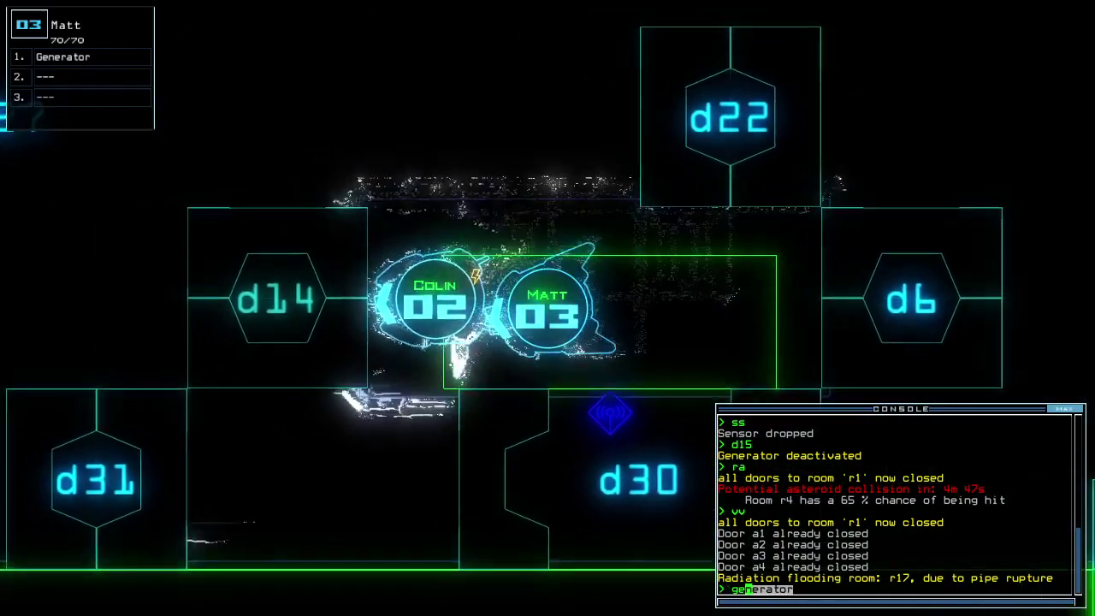
{"action": "type", "text": "nerator"}
{"action": "key", "text": "Return"}
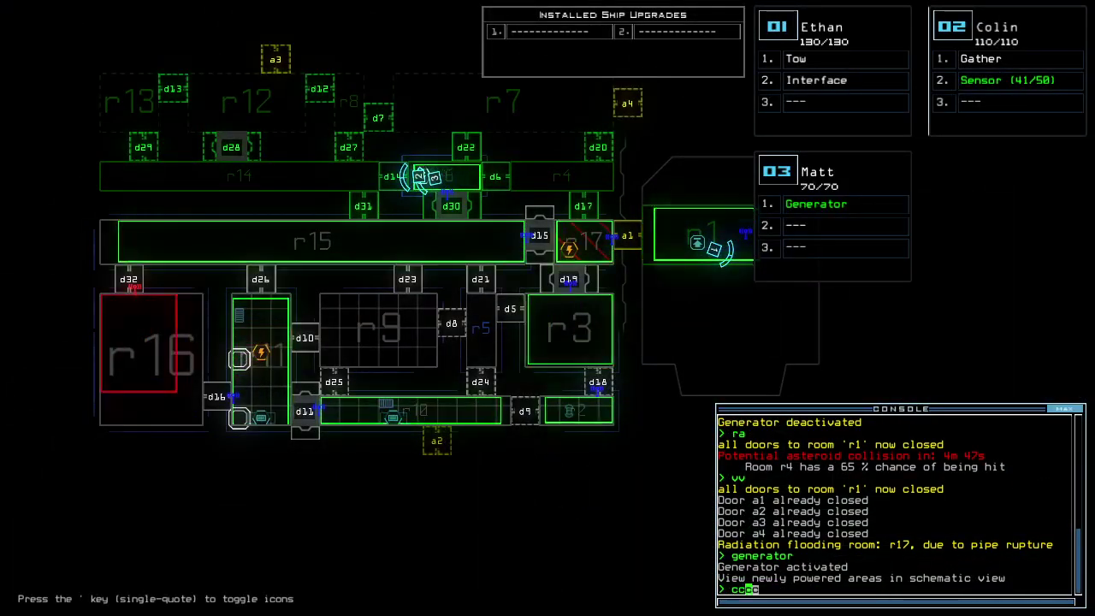
{"action": "type", "text": "cc"}
{"action": "key", "text": "Return"}
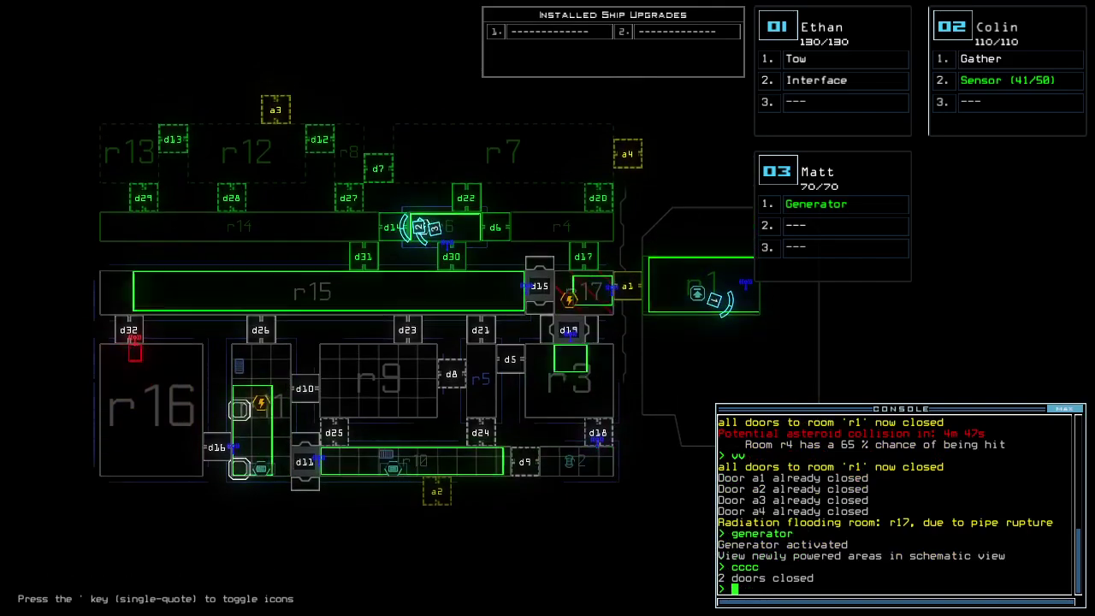
{"action": "type", "text": "dda4"}
{"action": "key", "text": "Return"}
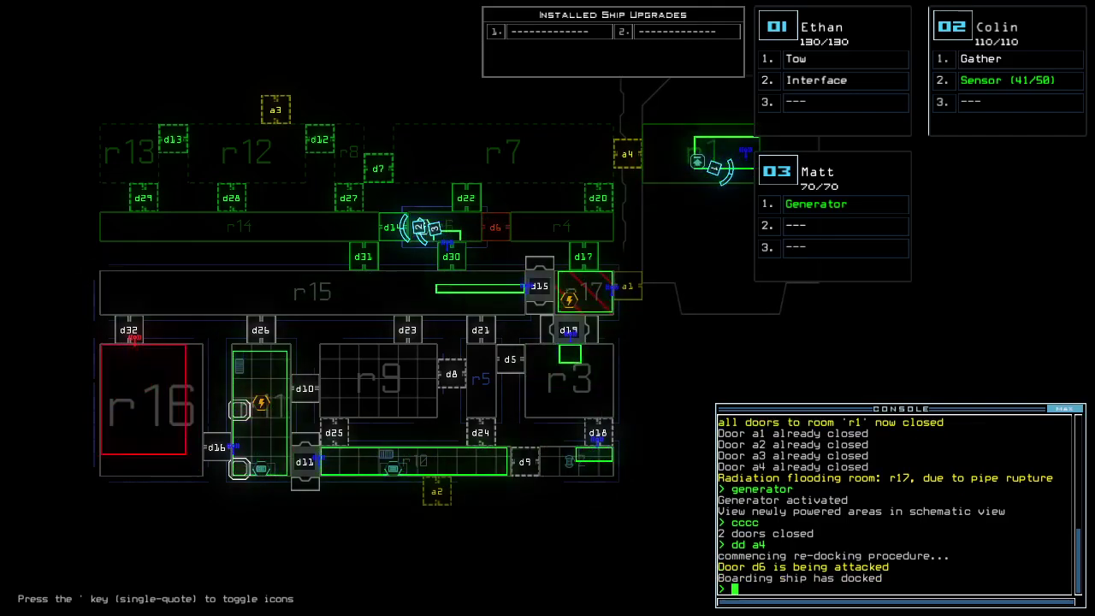
{"action": "type", "text": "d17"}
- Open doors d17, d20 and d22 to bring Colin into the d22 doorway
{"action": "key", "text": "Return"}
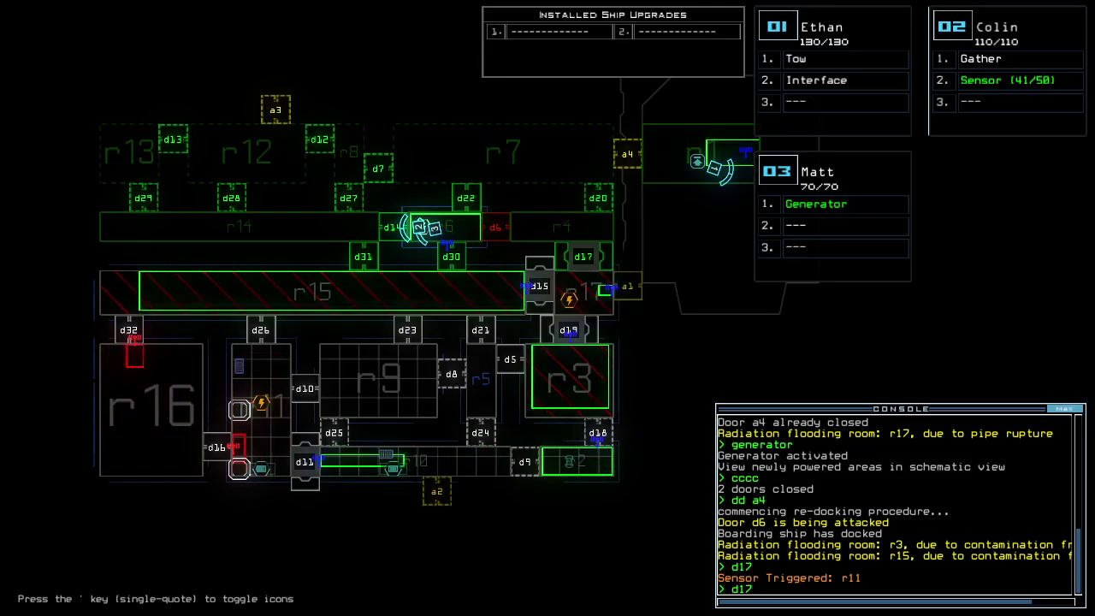
{"action": "key", "text": "Return"}
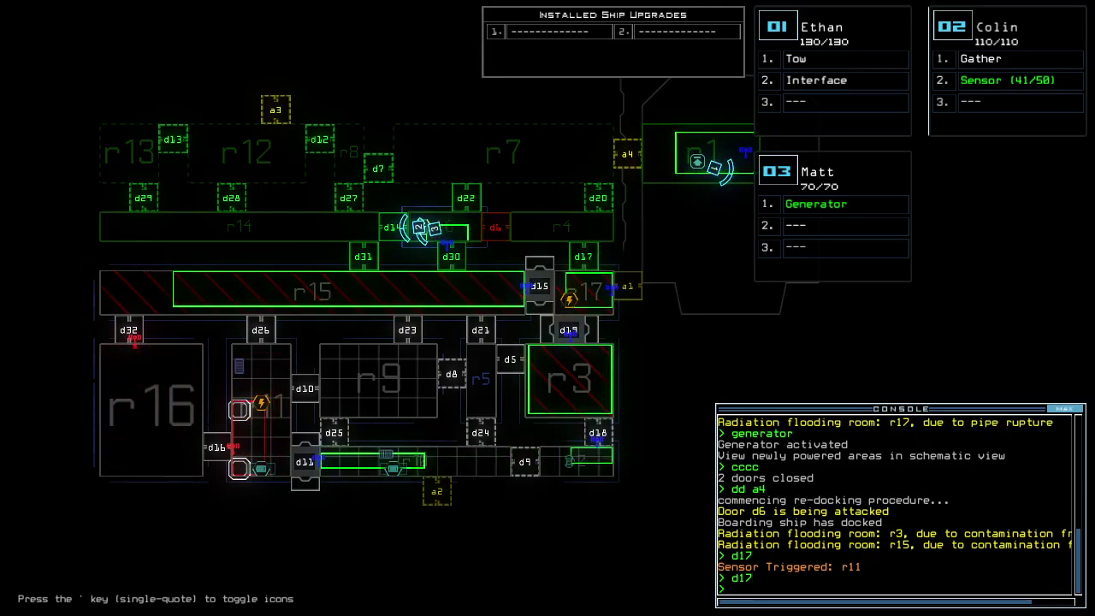
{"action": "type", "text": "d20"}
{"action": "key", "text": "Return"}
{"action": "key", "text": "Tab"}
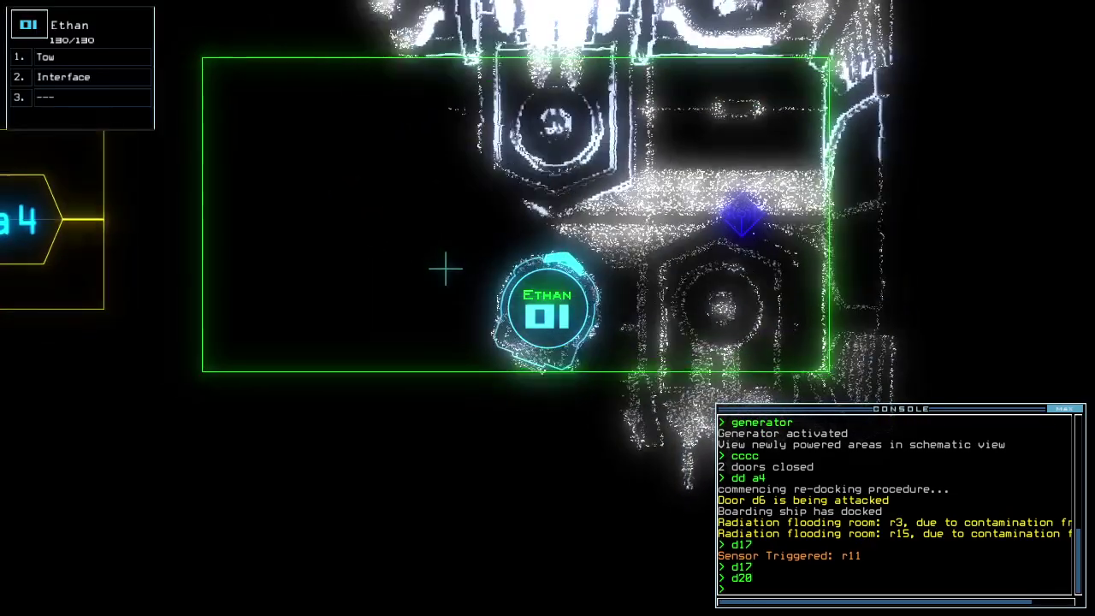
{"action": "key", "text": "Tab"}
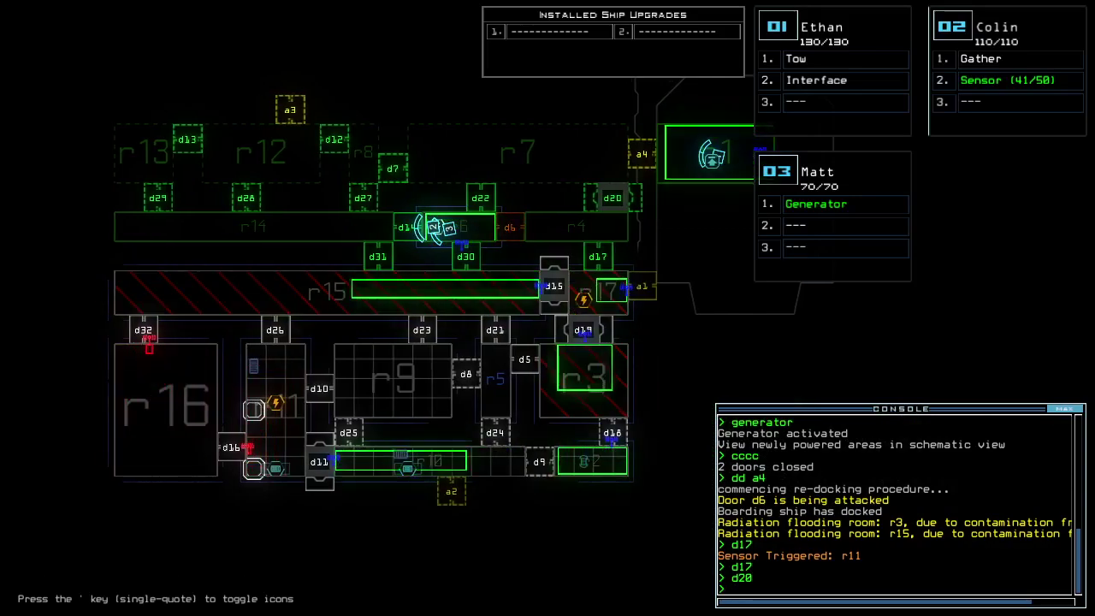
{"action": "key", "text": "2"}
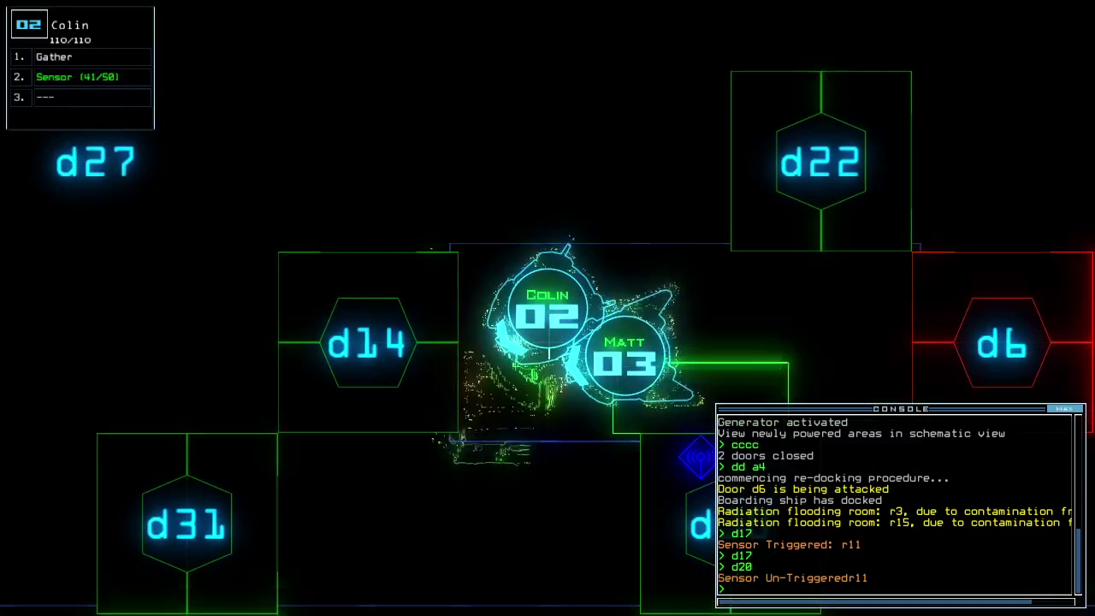
{"action": "key", "text": "3"}
{"action": "key", "text": "Tab"}
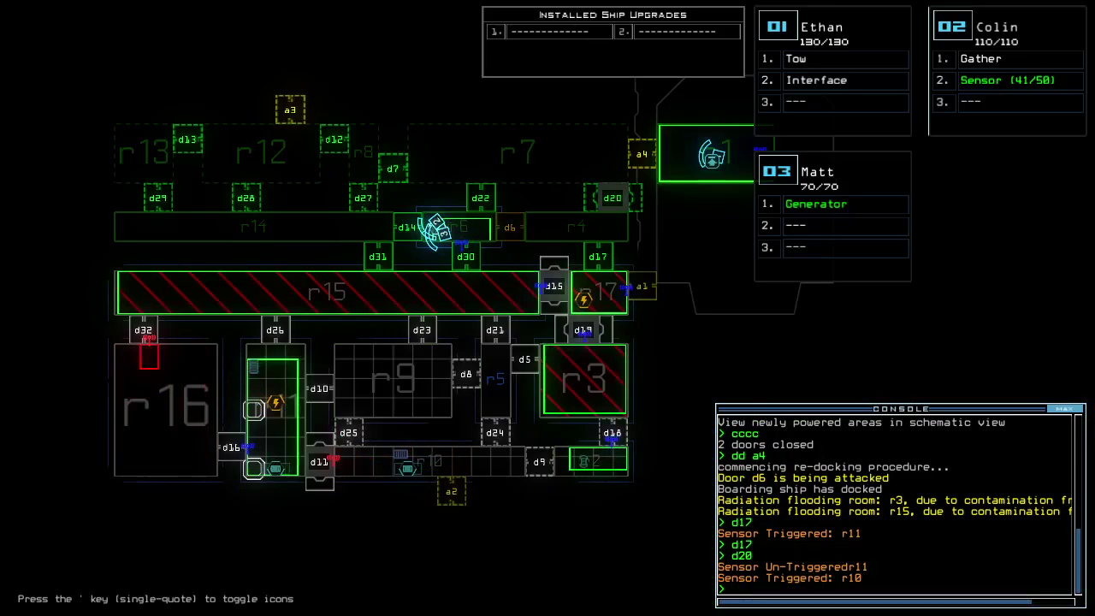
{"action": "key", "text": "2"}
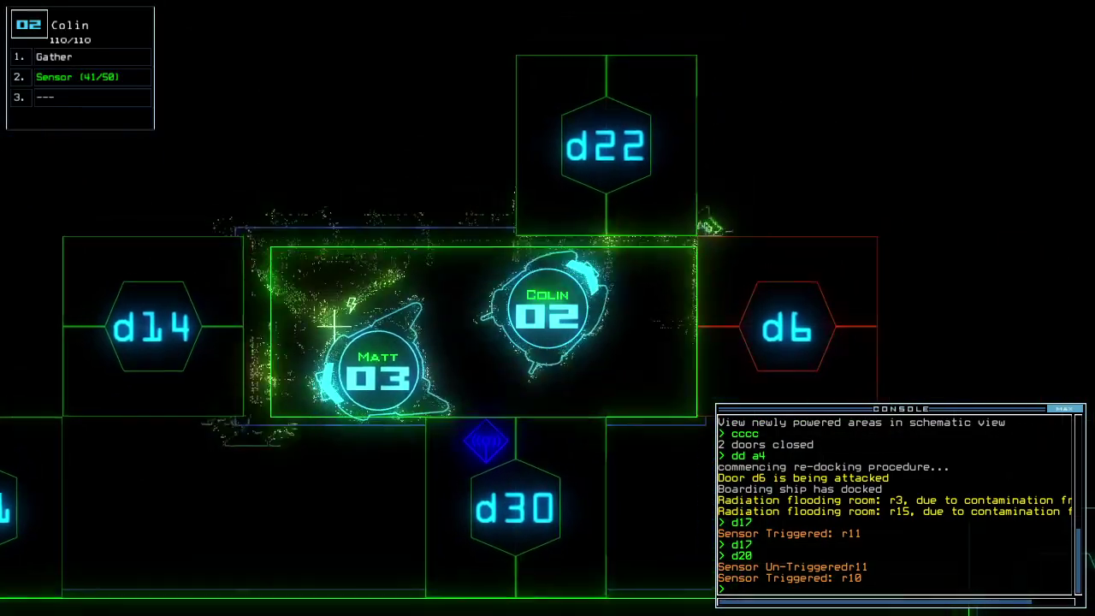
{"action": "key", "text": "Tab"}
{"action": "key", "text": "Tab"}
{"action": "type", "text": "d"}
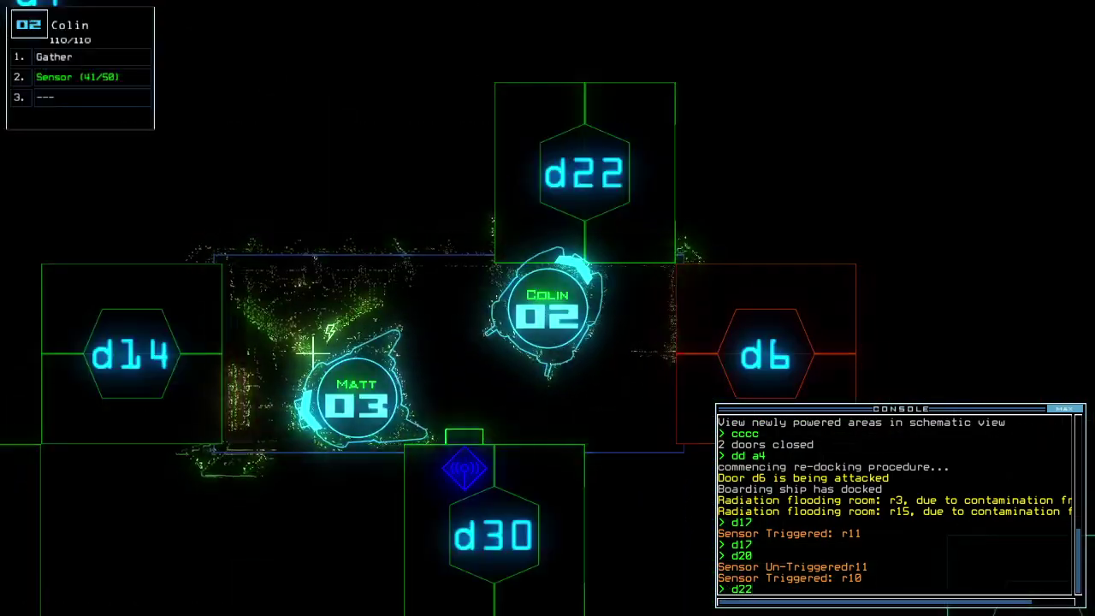
{"action": "key", "text": "Return"}
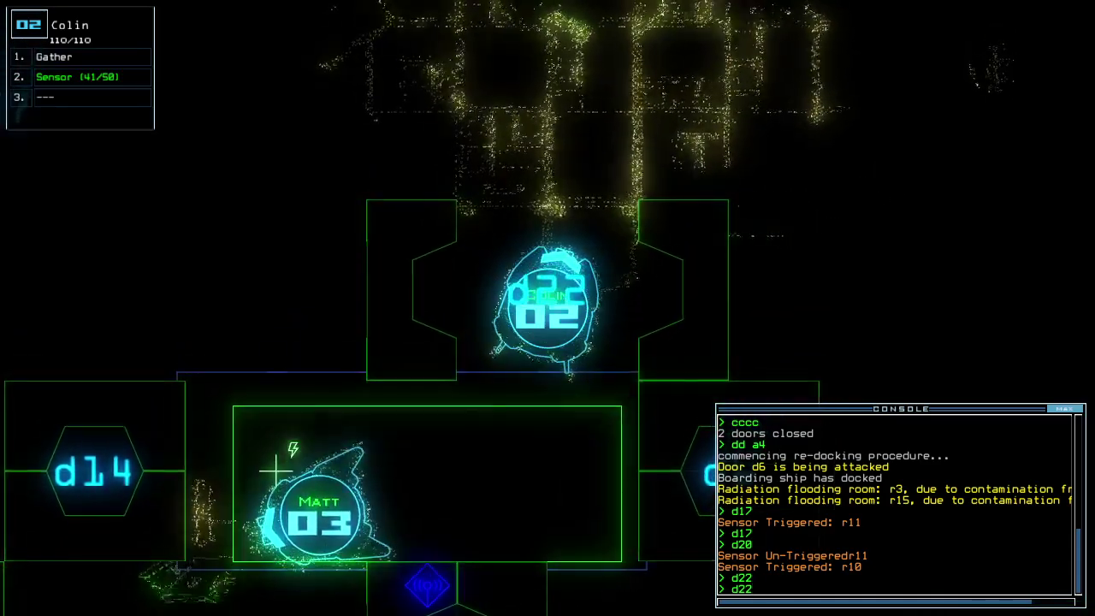
{"action": "type", "text": "s"}
- Drop a motion sensor by d22, toggle d6 and d20, and close doors behind the drones
{"action": "key", "text": "BackSpace"}
{"action": "key", "text": "BackSpace"}
{"action": "key", "text": "BackSpace"}
{"action": "type", "text": "ss"}
{"action": "key", "text": "Return"}
{"action": "scroll", "coordinate": [265, 505], "scroll_direction": "down", "scroll_amount": 5}
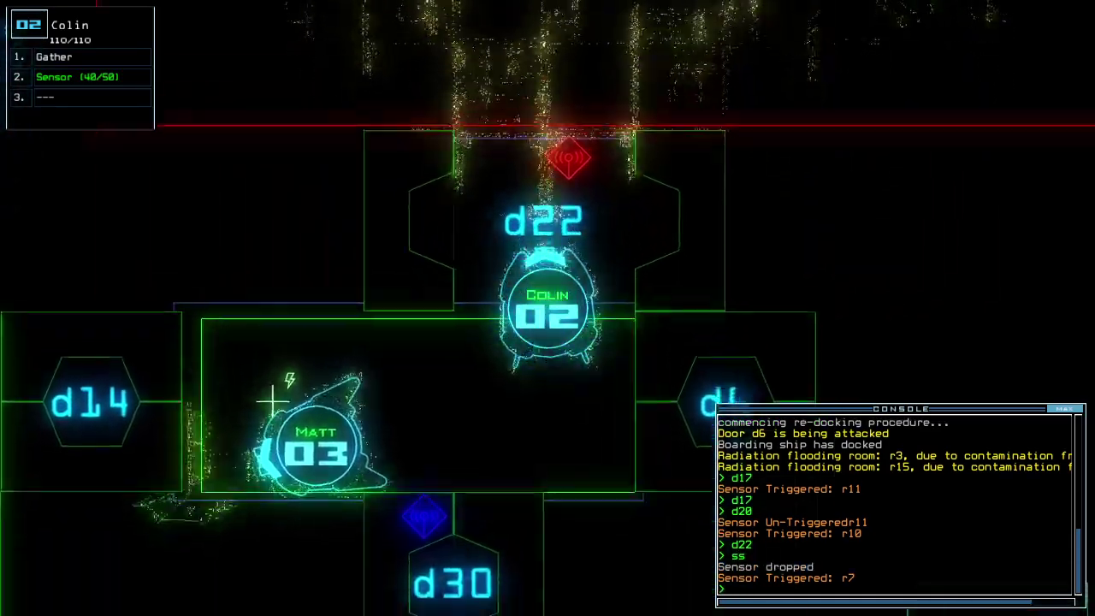
{"action": "type", "text": "cccc"}
{"action": "key", "text": "Return"}
{"action": "type", "text": "d"}
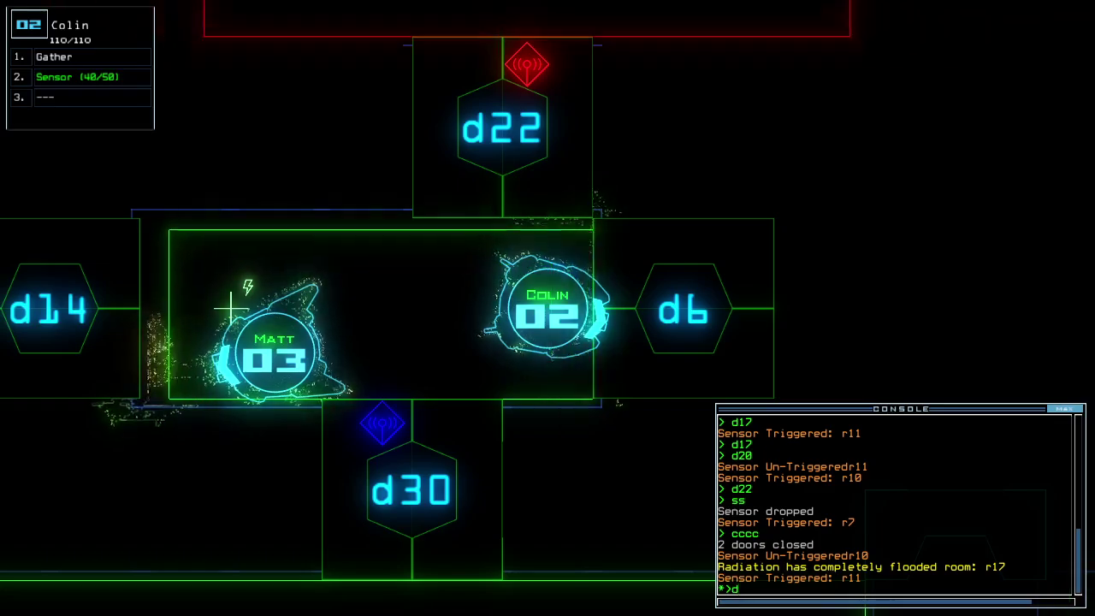
{"action": "type", "text": "6"}
{"action": "key", "text": "Return"}
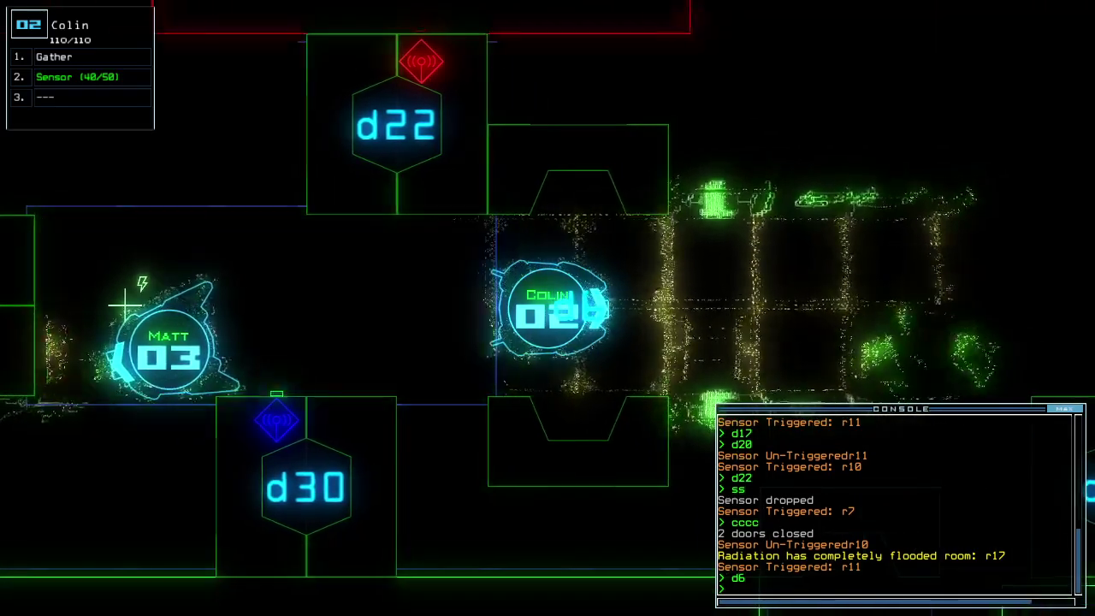
{"action": "type", "text": "cccc"}
{"action": "key", "text": "Return"}
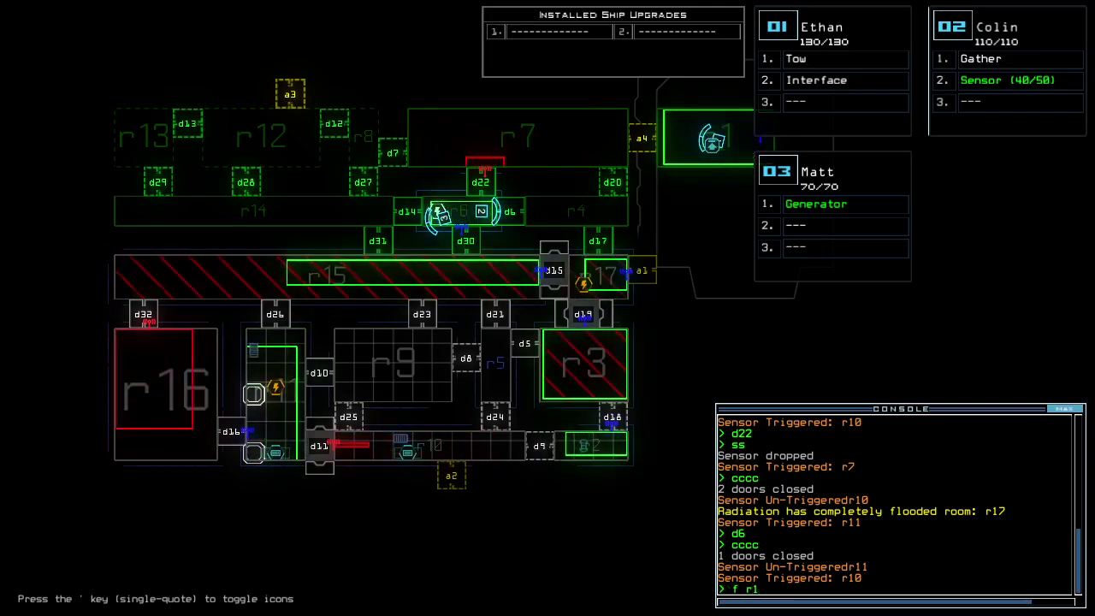
{"action": "type", "text": "4"}
{"action": "key", "text": "Return"}
{"action": "key", "text": "Return"}
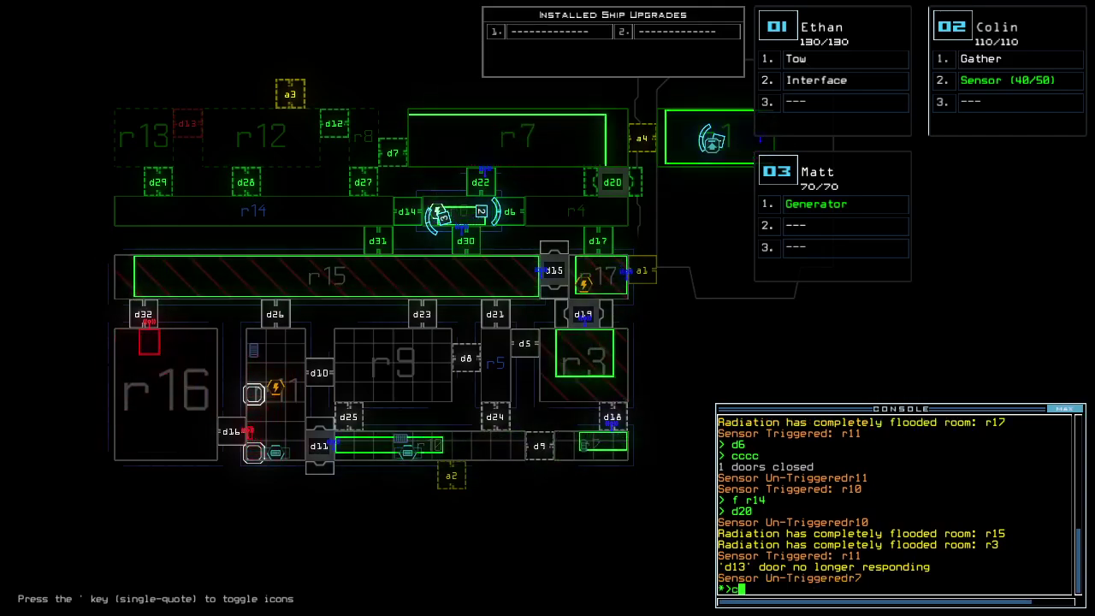
{"action": "type", "text": "ccc"}
- Close the nearby door, reopen d22, and swap modules with drone Rick
{"action": "key", "text": "Return"}
{"action": "type", "text": "2"}
{"action": "key", "text": "Return"}
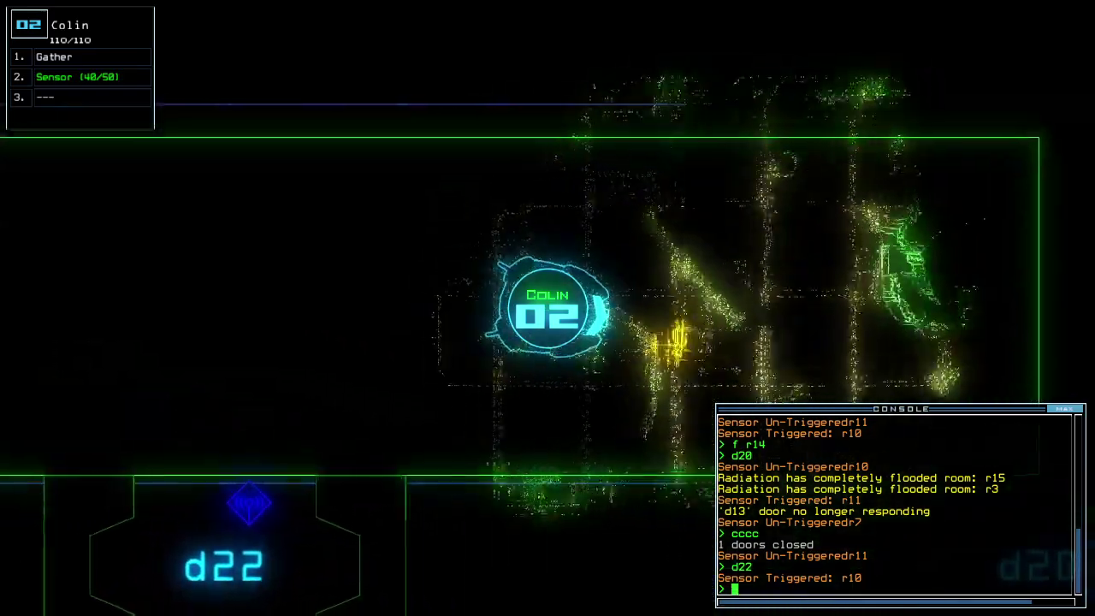
{"action": "type", "text": "swap"}
{"action": "key", "text": "Return"}
{"action": "key", "text": "Escape"}
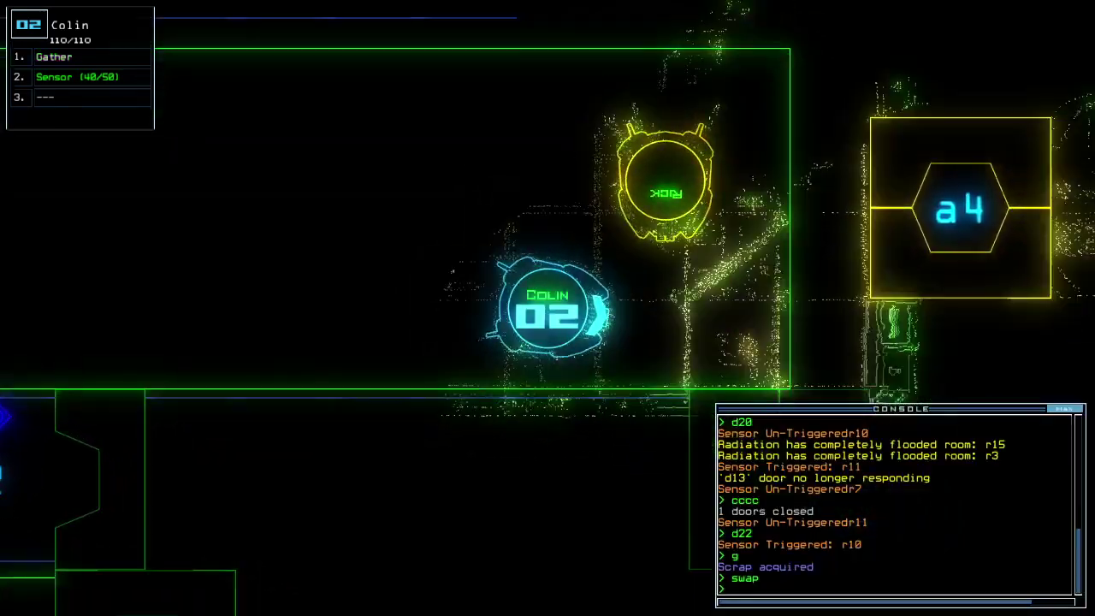
{"action": "type", "text": "arr"}
- Open all doors to room r1 and drive Ethan left toward Rick
{"action": "key", "text": "Return"}
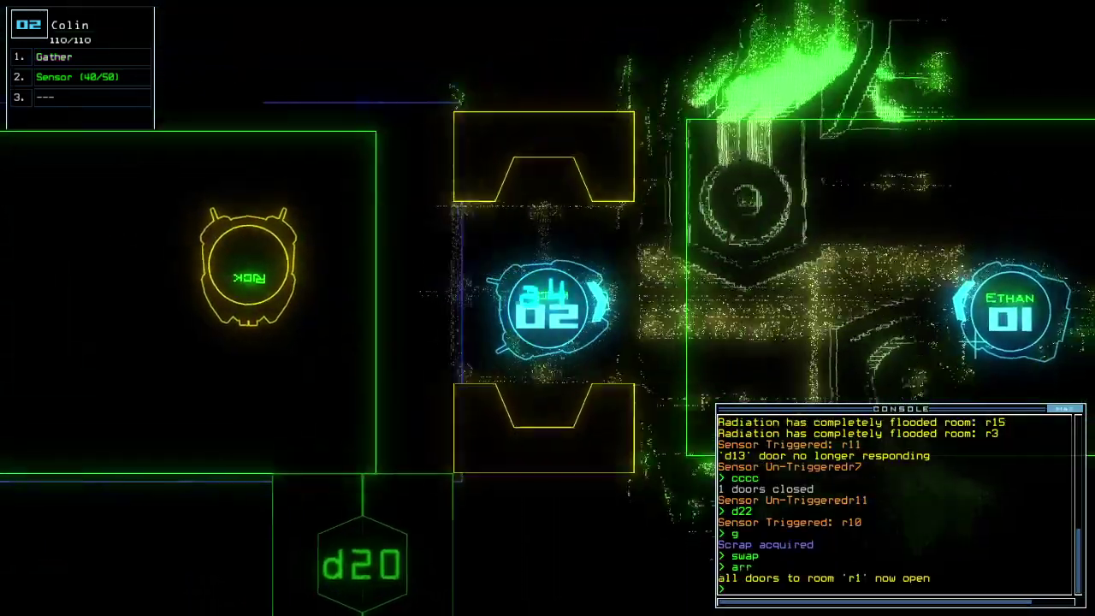
{"action": "key", "text": "Tab"}
{"action": "key", "text": "3"}
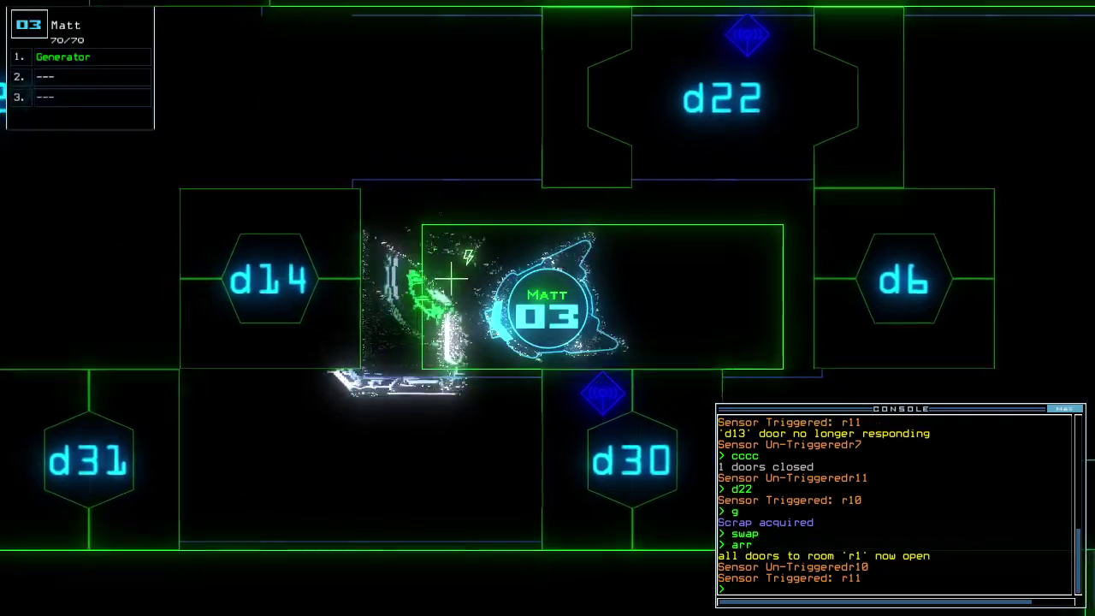
{"action": "key", "text": "Tab"}
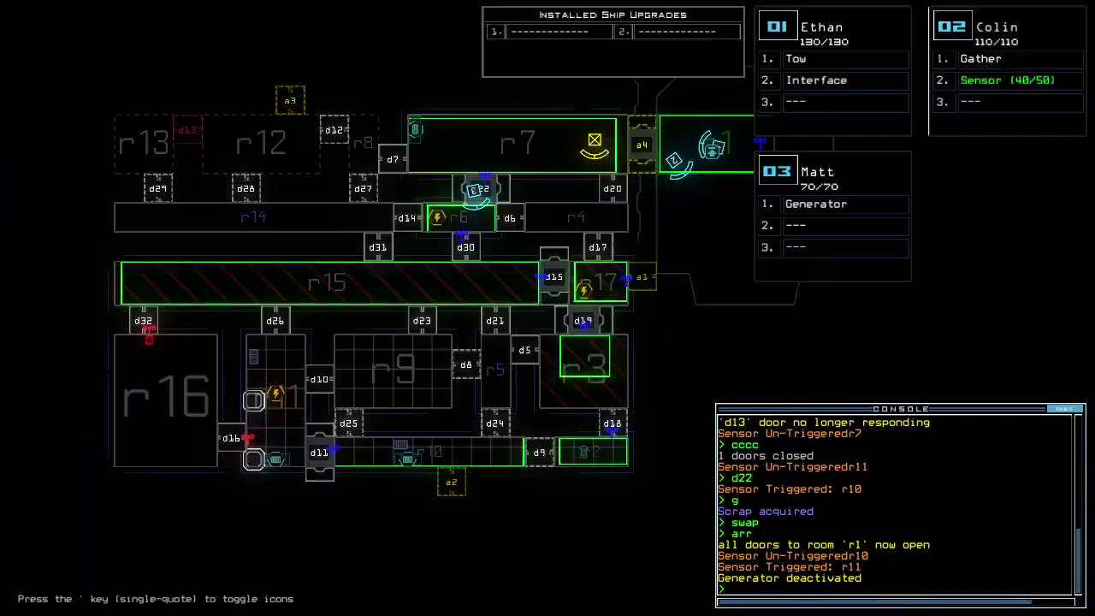
{"action": "key", "text": "2"}
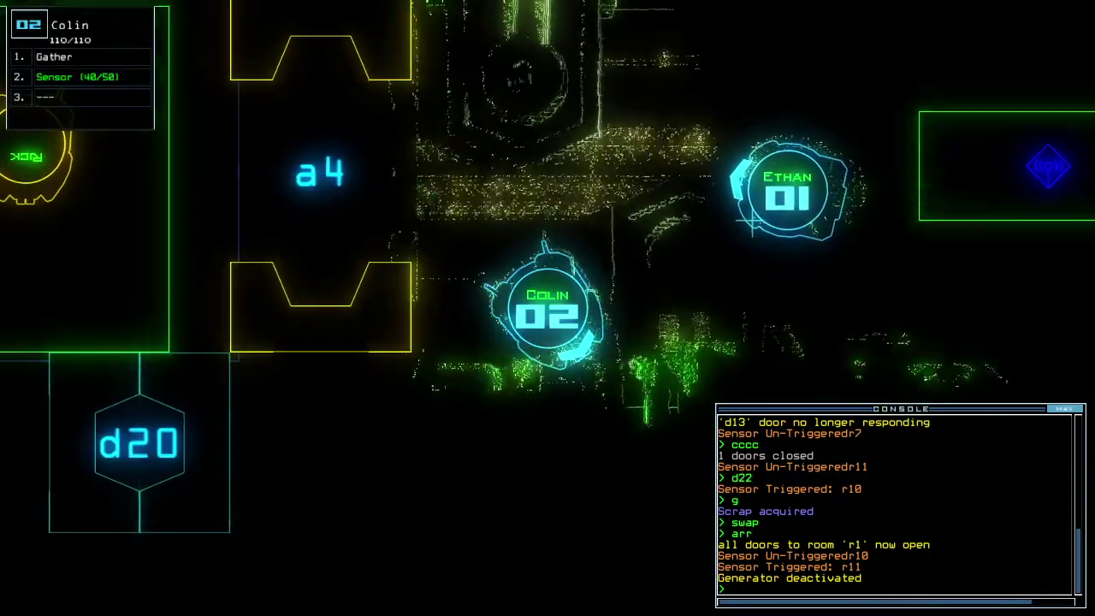
{"action": "key", "text": "1"}
{"action": "key", "text": "Left"}
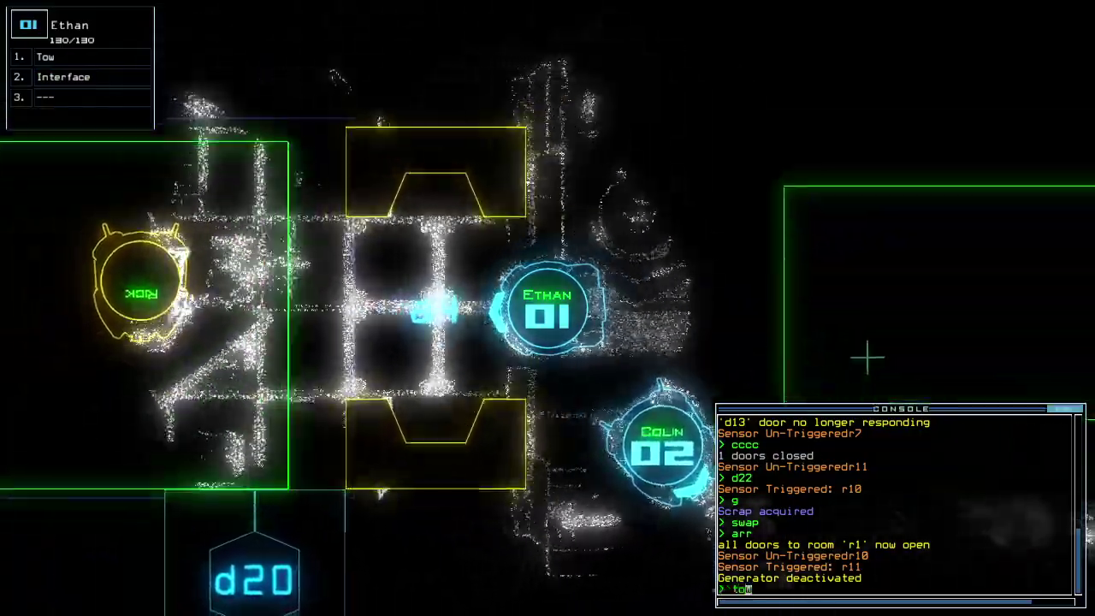
{"action": "type", "text": "te"}
- Check the mission time and have Ethan tow Rick into room r1
{"action": "key", "text": "Return"}
{"action": "key", "text": "Tab"}
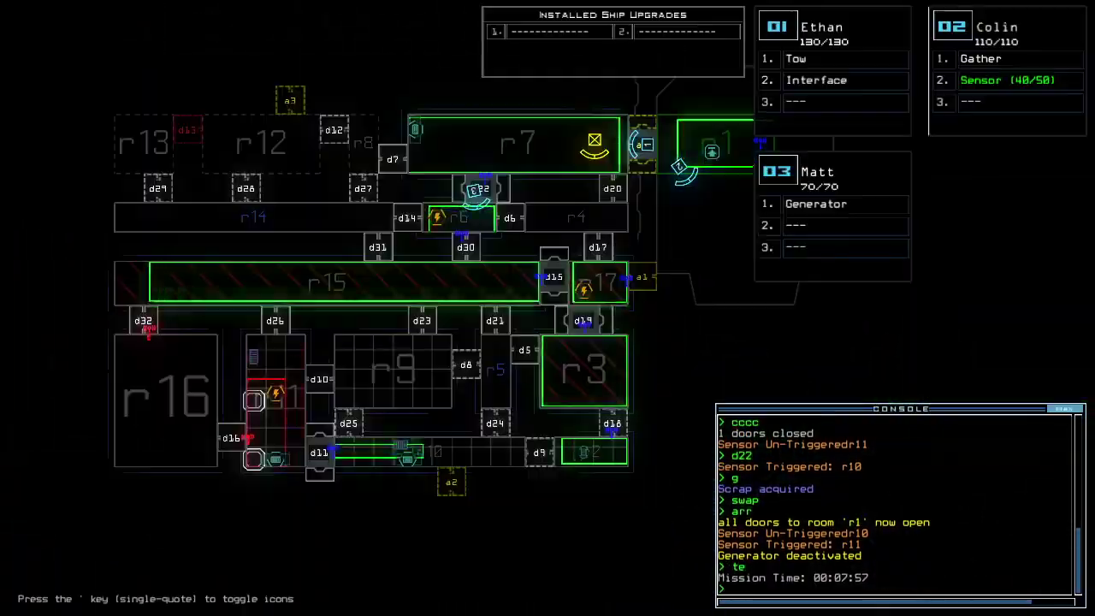
{"action": "key", "text": "3"}
{"action": "key", "text": "Tab"}
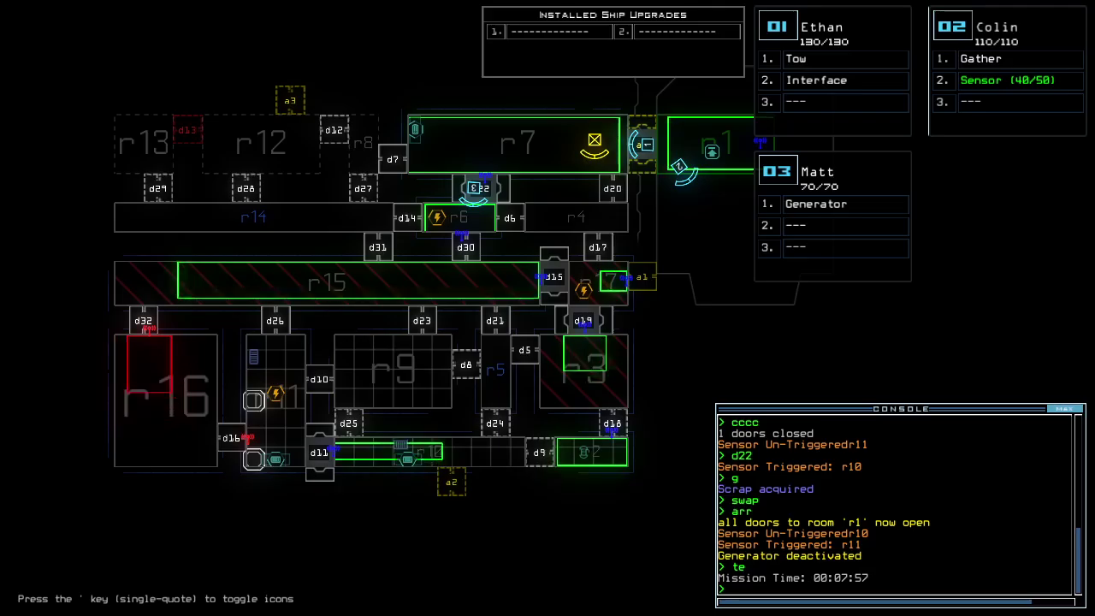
{"action": "type", "text": "te"}
{"action": "key", "text": "Return"}
{"action": "type", "text": "1tow"}
{"action": "key", "text": "Return"}
{"action": "key", "text": "Right"}
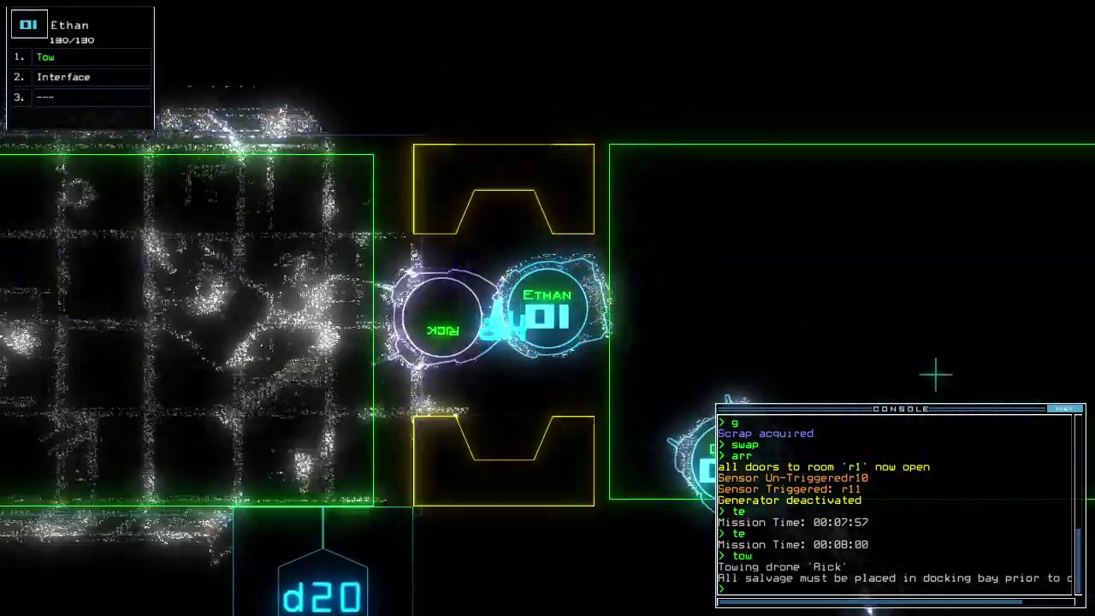
{"action": "type", "text": "tow"}
{"action": "key", "text": "Return"}
{"action": "type", "text": "swap 1"}
- Move Rick's lure onto Ethan and bring Colin into r1 for a module swap
{"action": "key", "text": "Return"}
{"action": "key", "text": "2"}
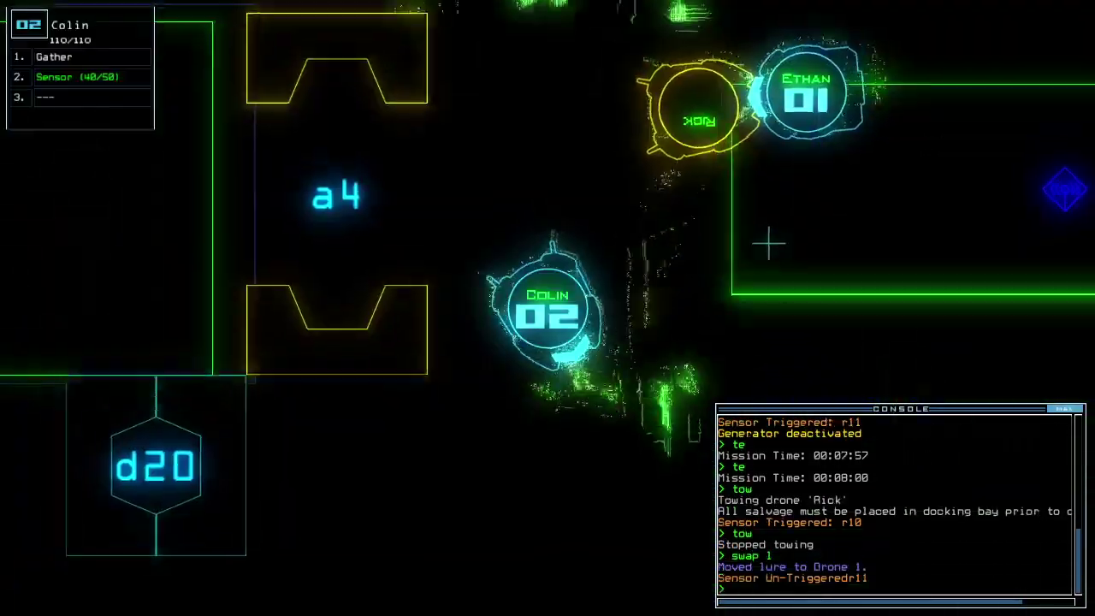
{"action": "key", "text": "Right"}
{"action": "type", "text": "swap"}
{"action": "key", "text": "Return"}
{"action": "key", "text": "Return"}
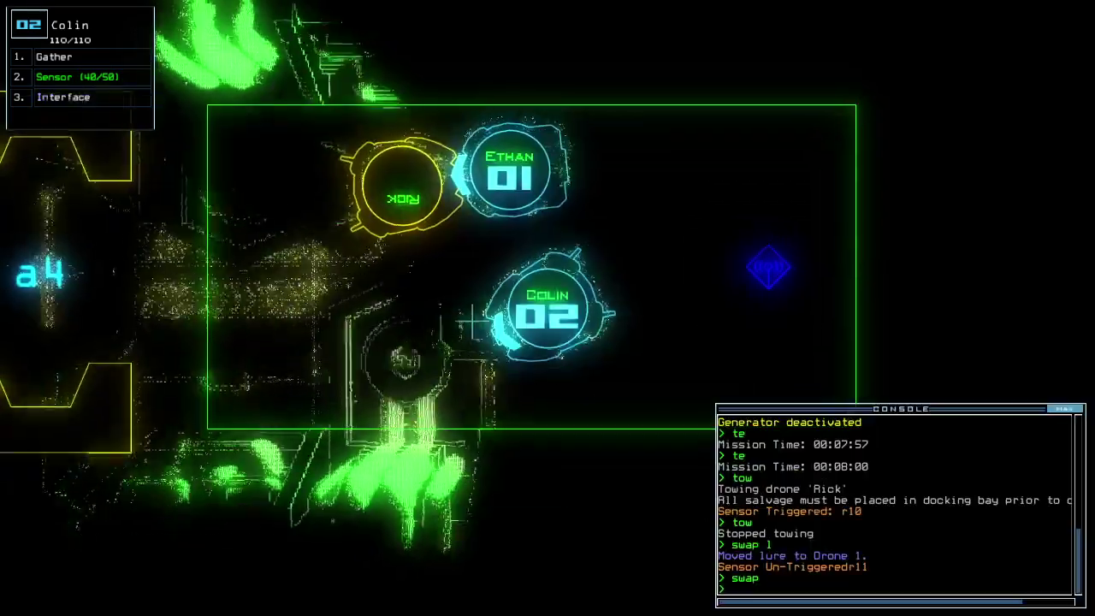
- Restart Matt's generator and close all doors to room r1
{"action": "key", "text": "3"}
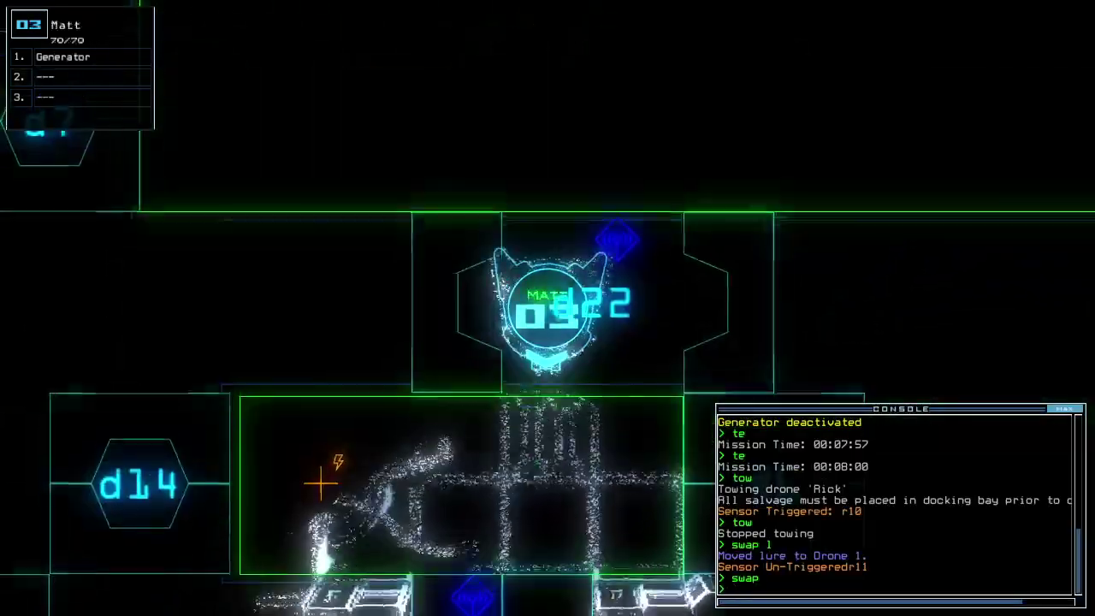
{"action": "type", "text": "g"}
{"action": "key", "text": "Return"}
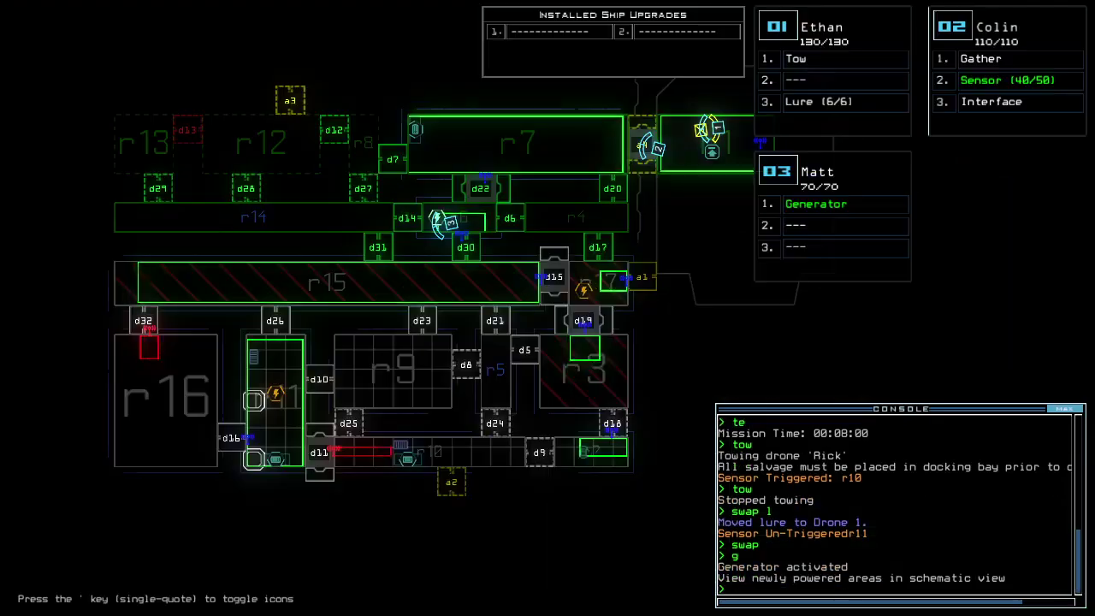
{"action": "type", "text": "2"}
{"action": "type", "text": "ra"}
{"action": "key", "text": "Return"}
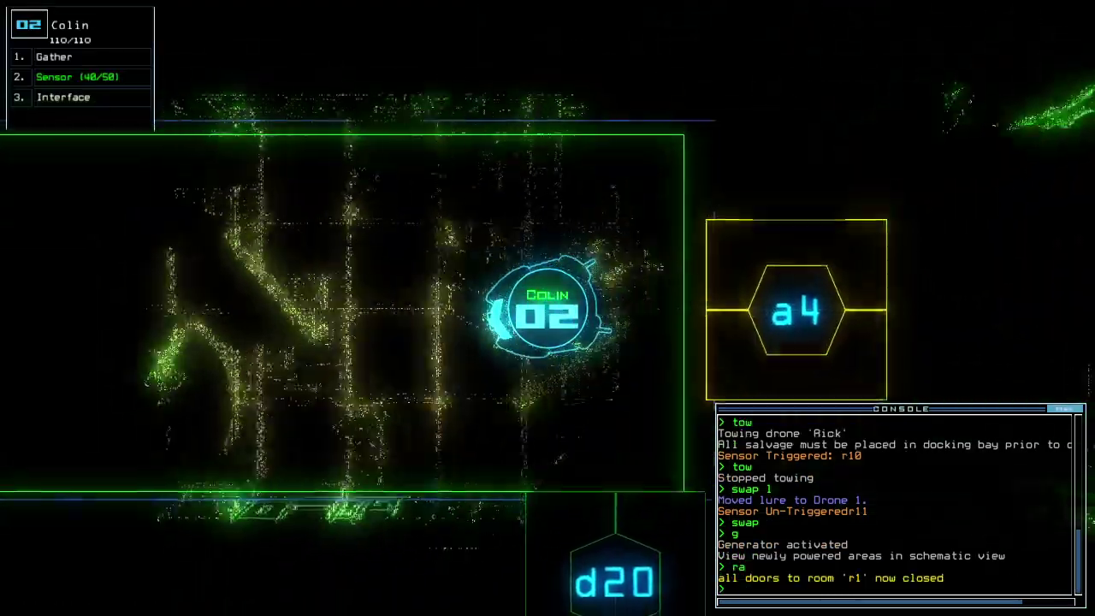
{"action": "key", "text": "Left"}
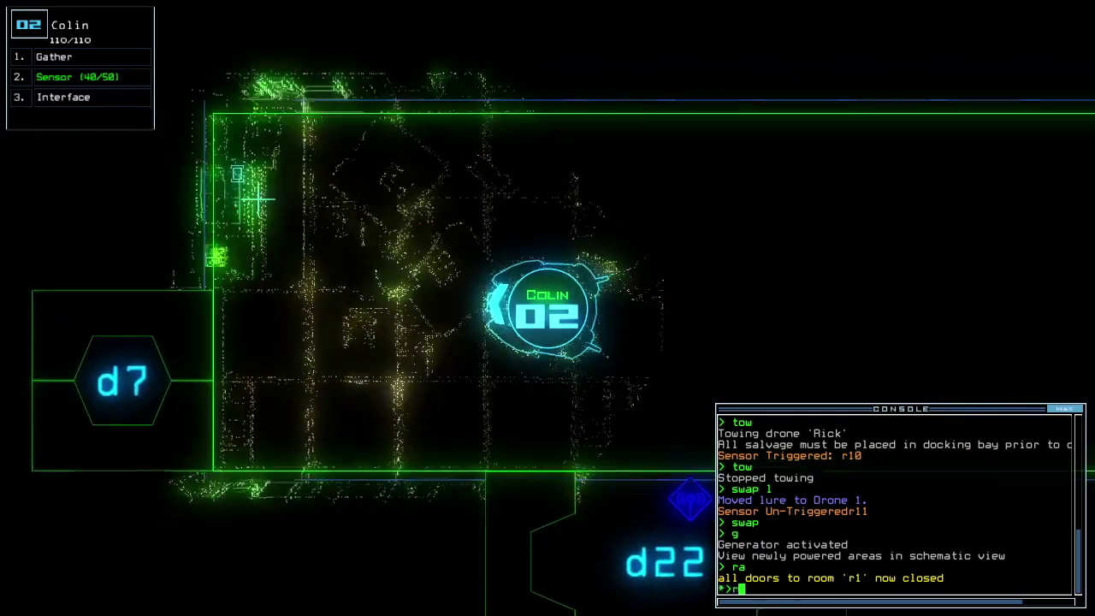
{"action": "type", "text": "rv"}
- Scan nearby rooms for items and close the surrounding doors with cccc
{"action": "key", "text": "Return"}
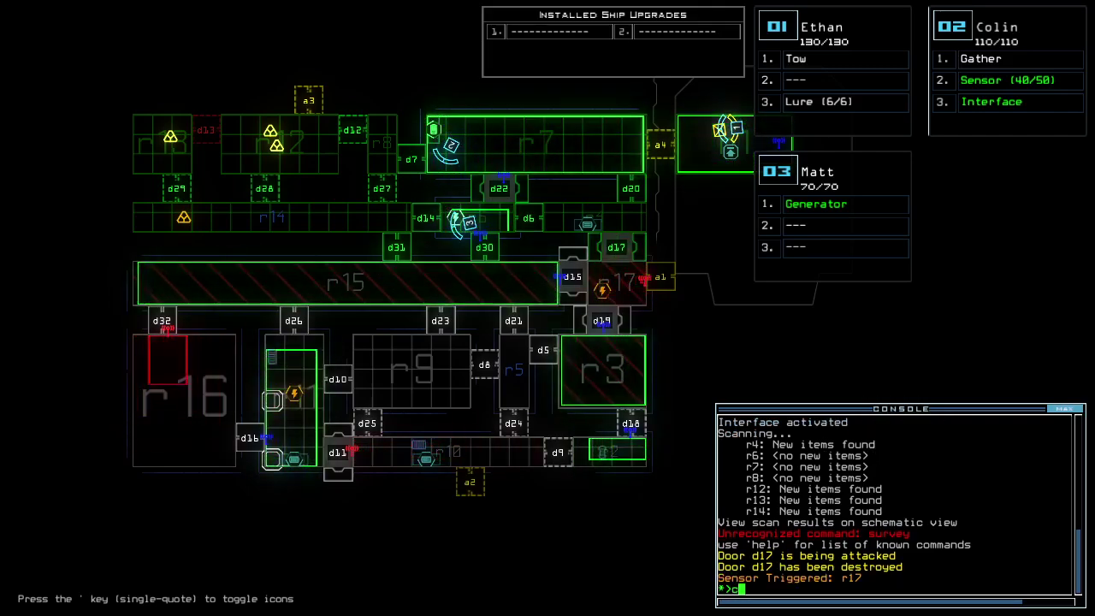
{"action": "type", "text": "cc"}
{"action": "key", "text": "Return"}
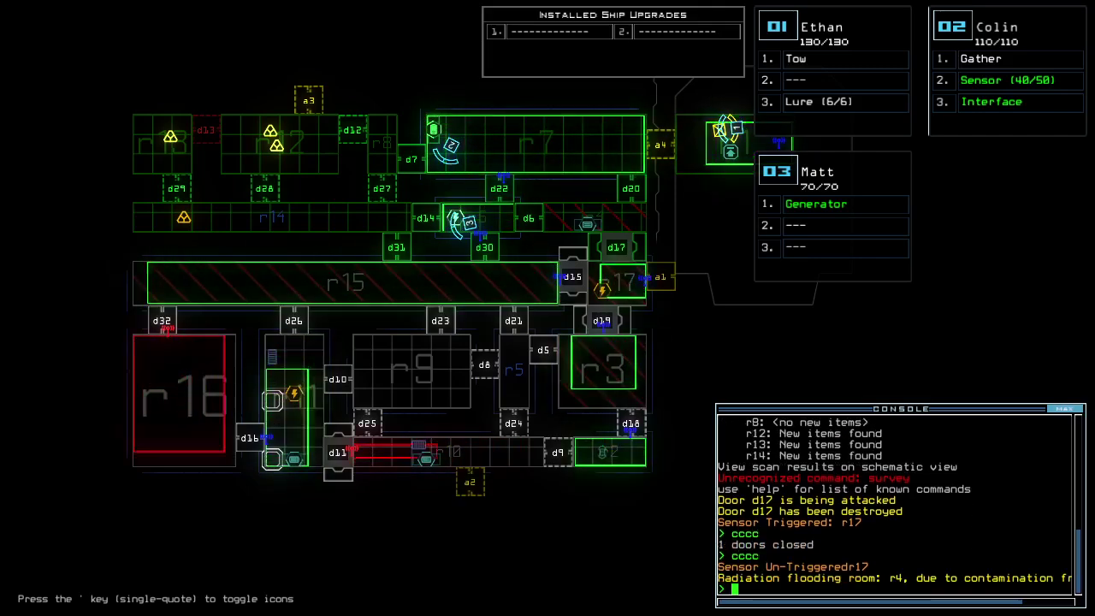
{"action": "key", "text": "Return"}
{"action": "type", "text": "cccc"}
{"action": "key", "text": "Return"}
{"action": "type", "text": "cccc"}
{"action": "key", "text": "Return"}
{"action": "type", "text": "c 2"}
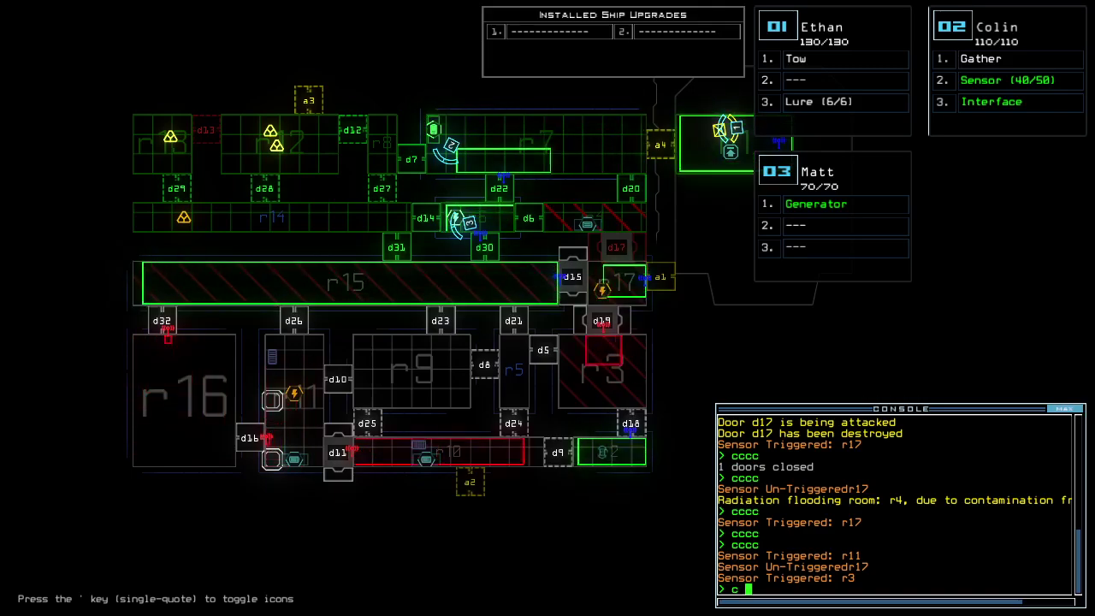
- Drop sensors past doors d7 and d12 and collect both pieces of scrap in r12
{"action": "key", "text": "BackSpace"}
{"action": "type", "text": "2"}
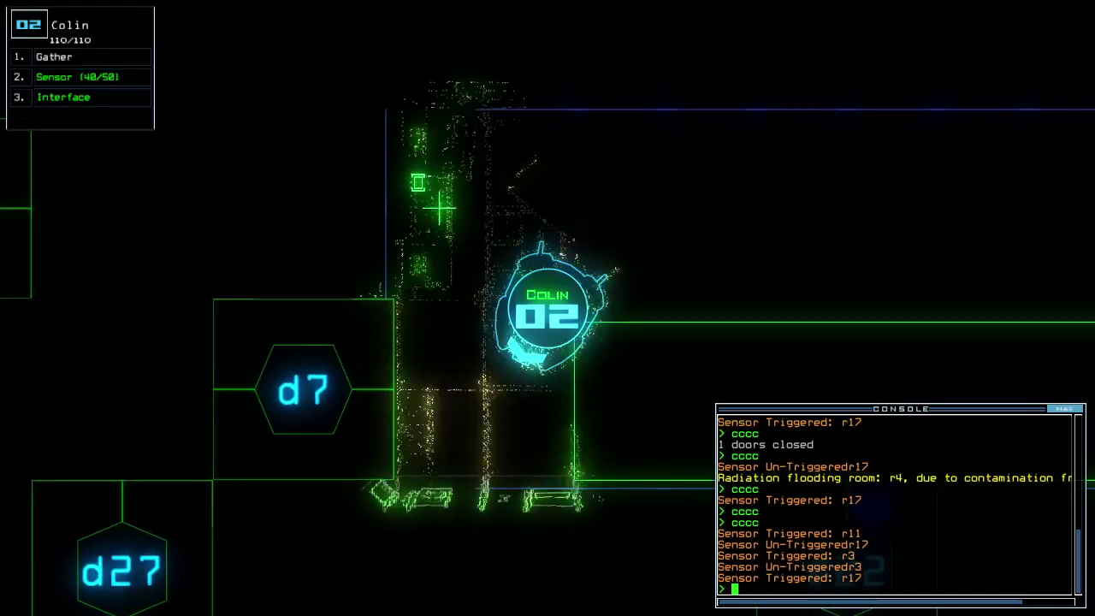
{"action": "type", "text": "d"}
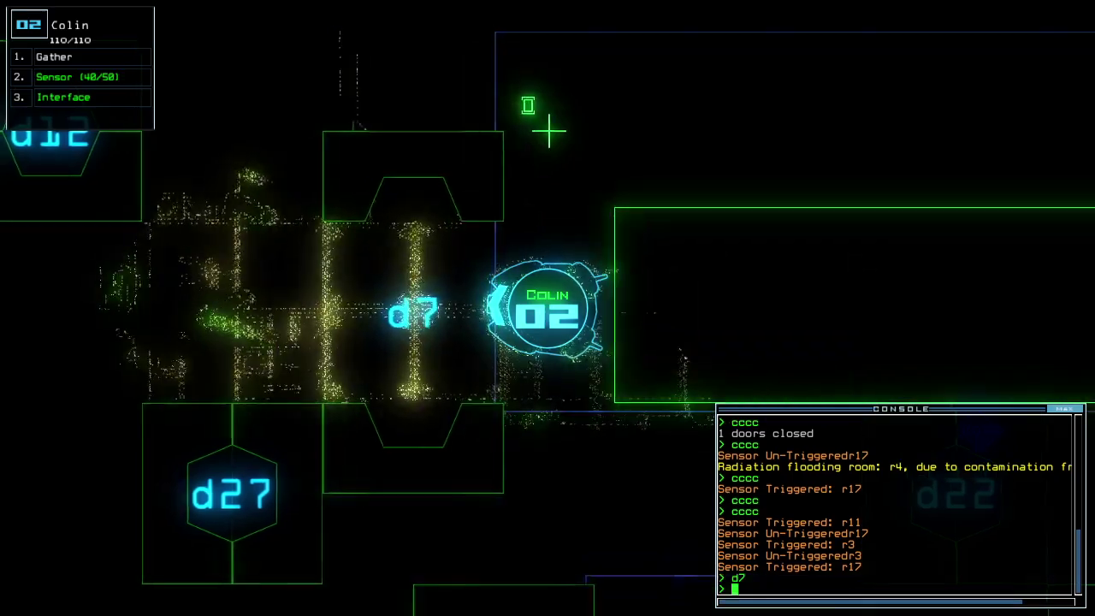
{"action": "key", "text": "Return"}
{"action": "type", "text": "ss"}
{"action": "key", "text": "Return"}
{"action": "type", "text": "d12"}
{"action": "key", "text": "Return"}
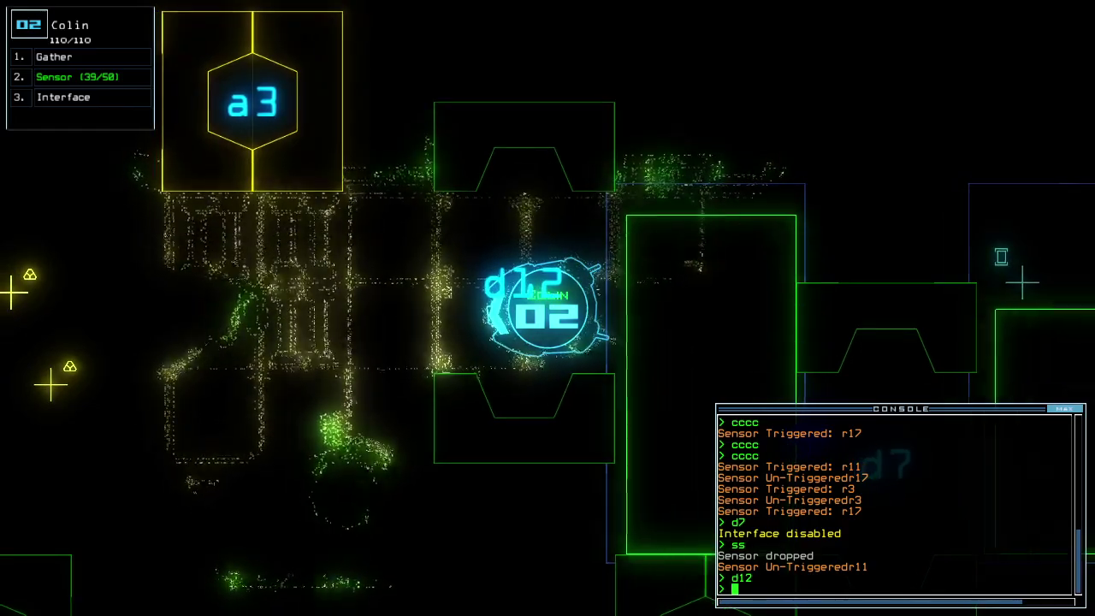
{"action": "type", "text": "ss"}
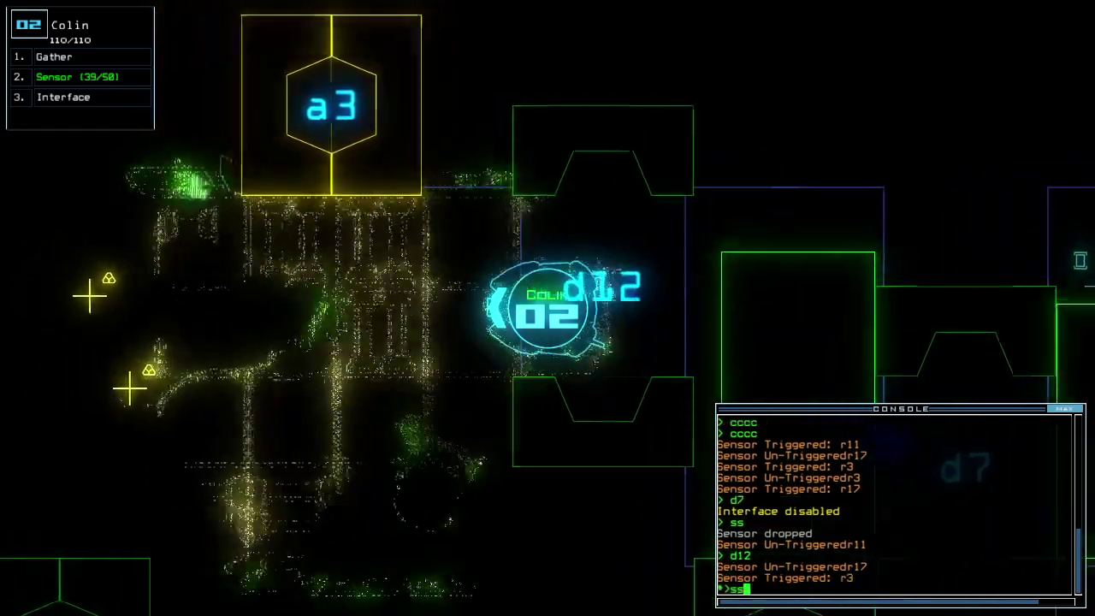
{"action": "key", "text": "Return"}
{"action": "type", "text": "g"}
{"action": "key", "text": "Return"}
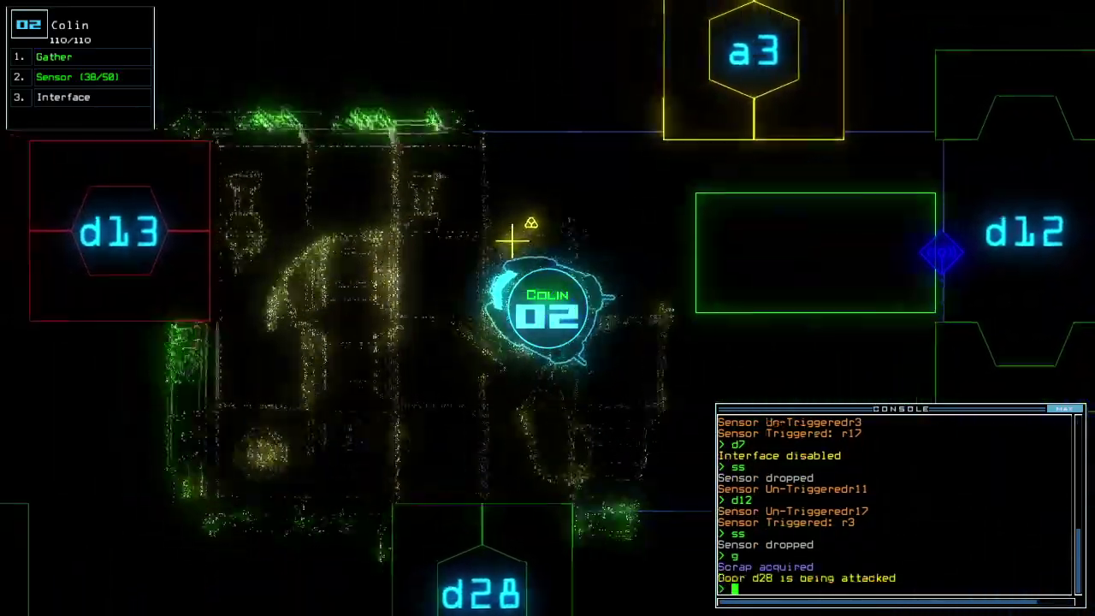
{"action": "type", "text": "g"}
{"action": "key", "text": "Return"}
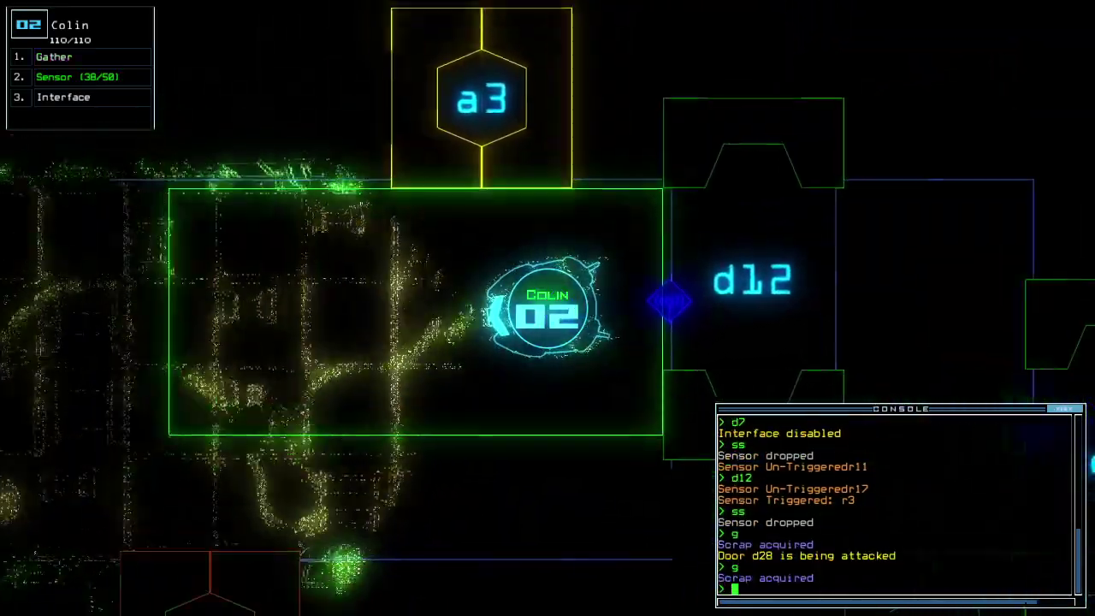
{"action": "type", "text": "d12"}
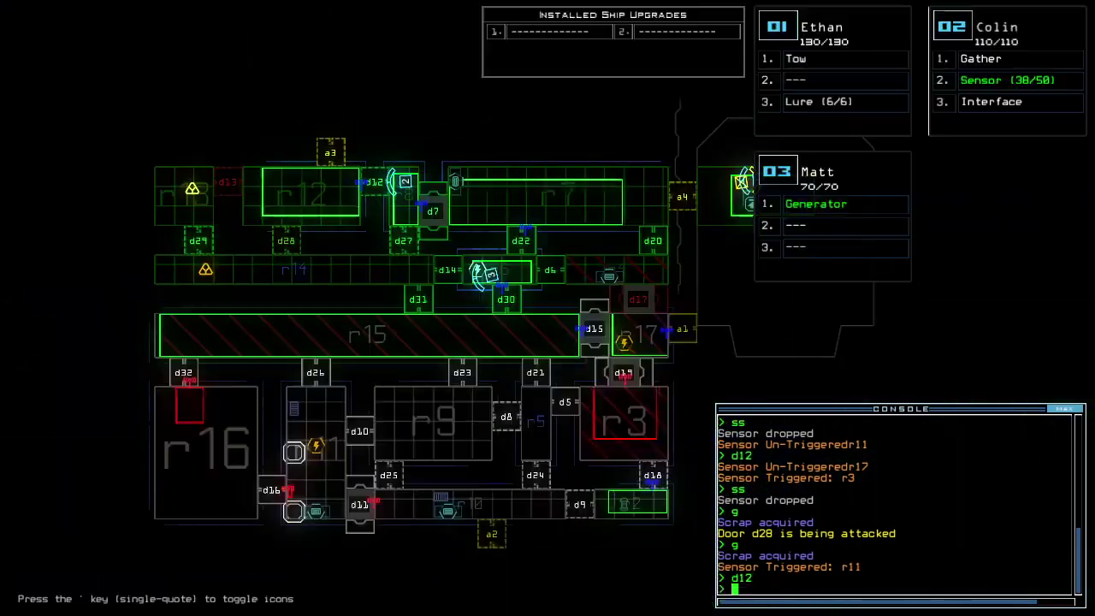
{"action": "type", "text": "28"}
- Open d28, vent r12 to space through a3, then open d12 and drop a sensor
{"action": "key", "text": "Return"}
{"action": "type", "text": "vacuum r12 a"}
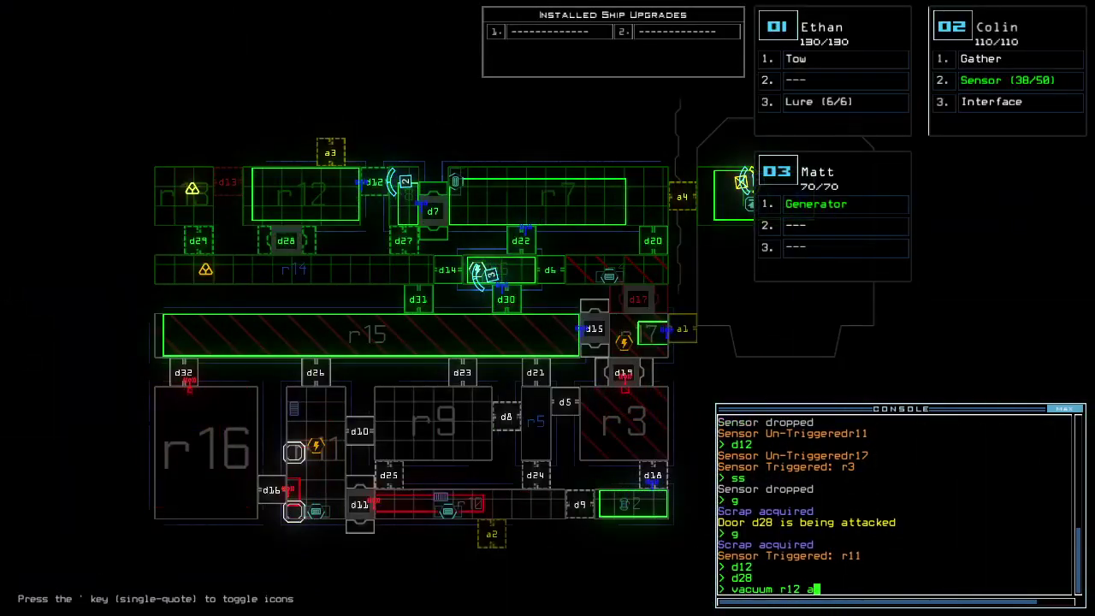
{"action": "type", "text": "3"}
{"action": "key", "text": "Return"}
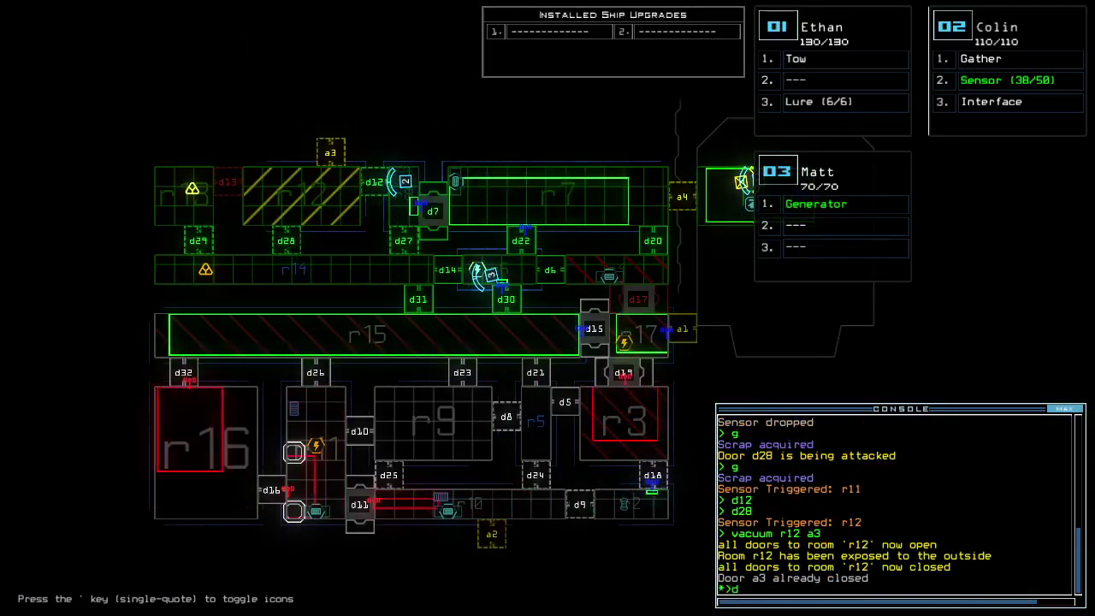
{"action": "type", "text": "d12"}
{"action": "key", "text": "Return"}
{"action": "type", "text": "ss"}
{"action": "key", "text": "Return"}
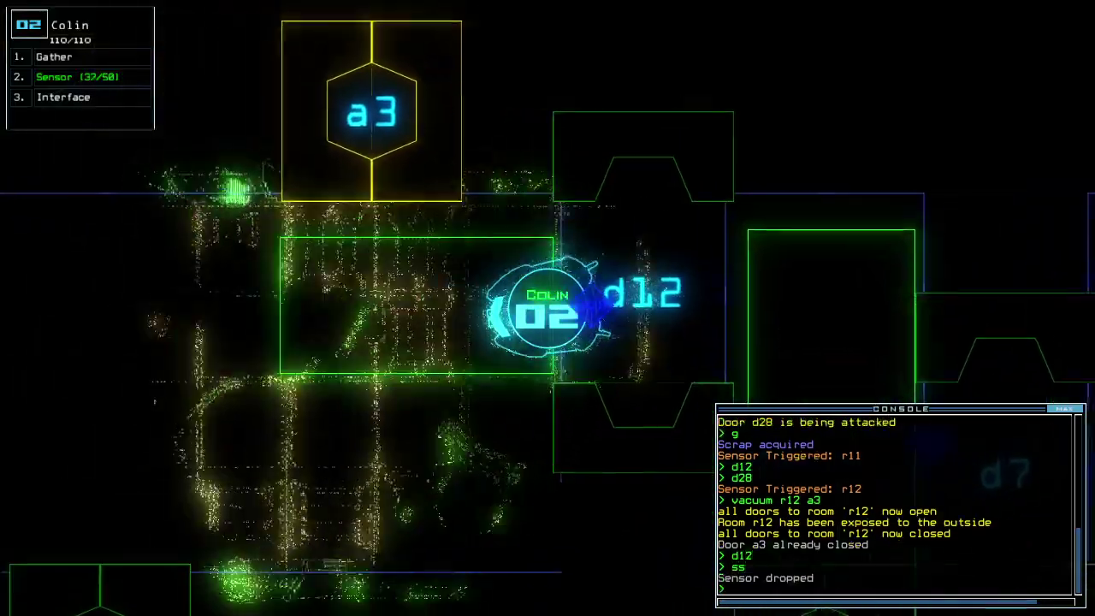
{"action": "type", "text": "d28"}
- Drop a sensor beyond door d28 and collect the scrap in r14
{"action": "key", "text": "Return"}
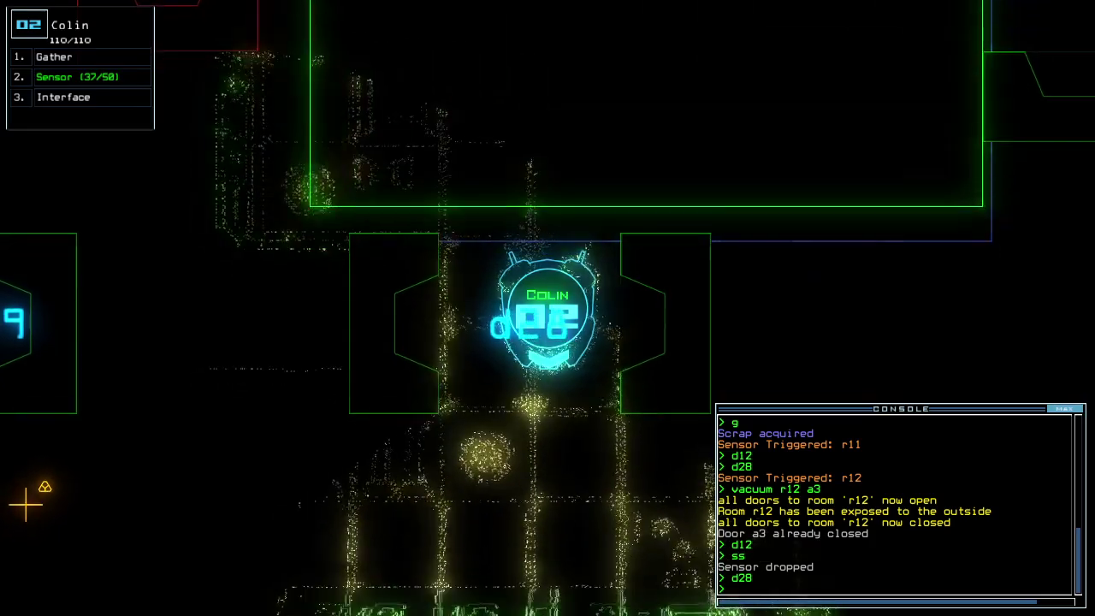
{"action": "type", "text": "ss"}
{"action": "key", "text": "Return"}
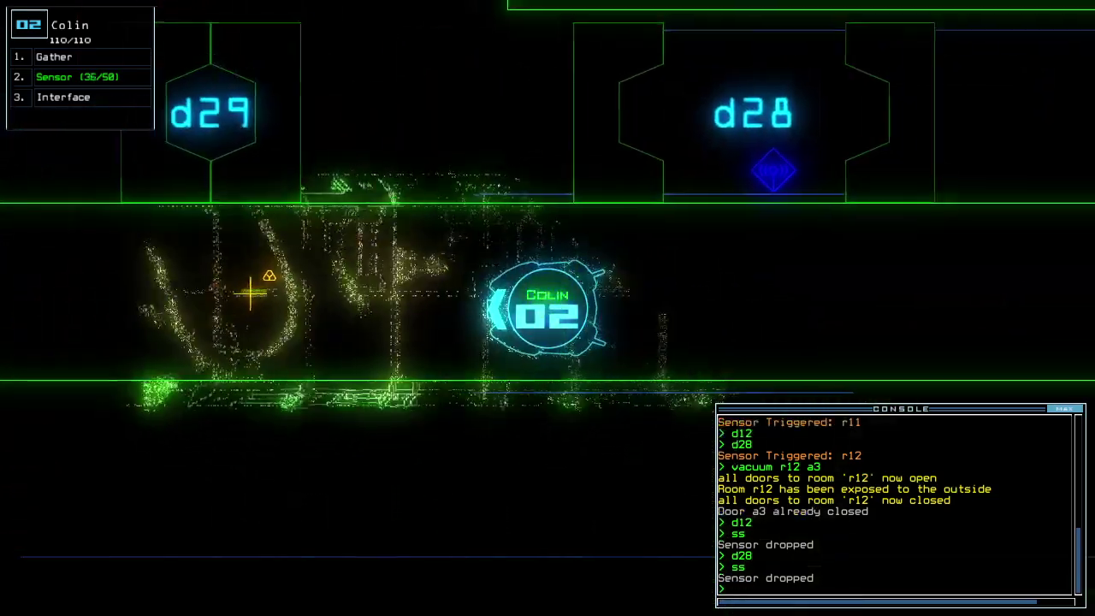
{"action": "type", "text": "g"}
{"action": "key", "text": "Return"}
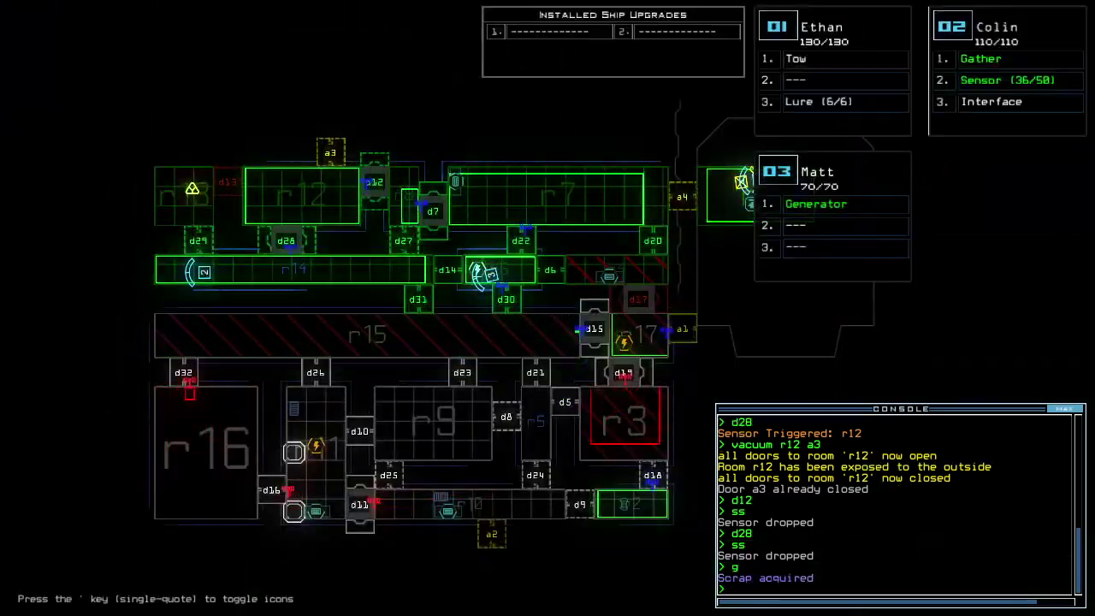
{"action": "type", "text": "d29"}
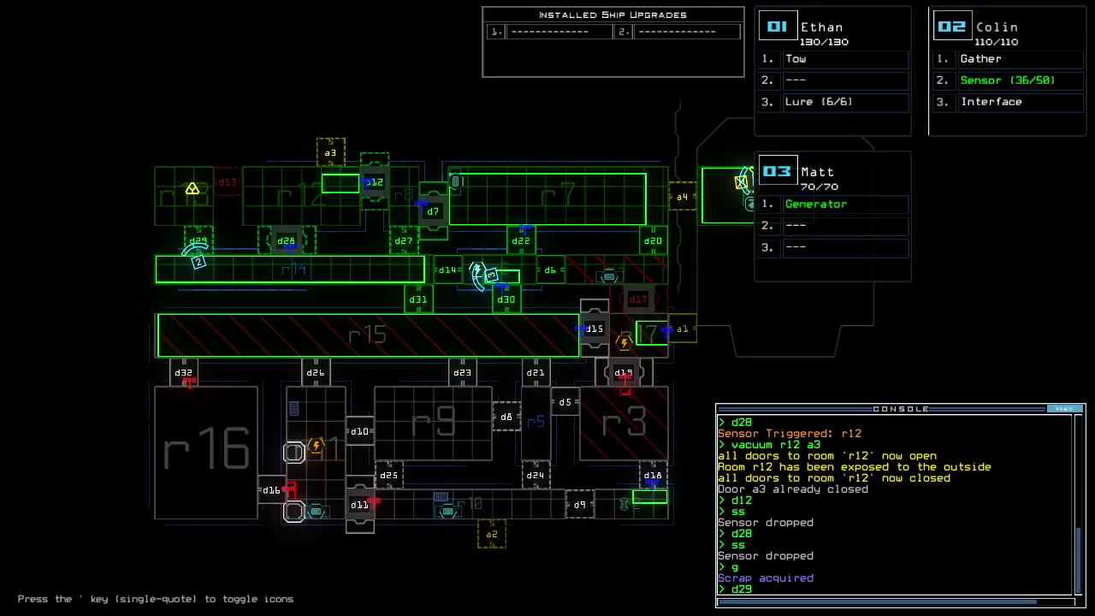
- Drop a sensor past d29, collect r13's scrap, and drive Colin back toward d28
{"action": "key", "text": "Return"}
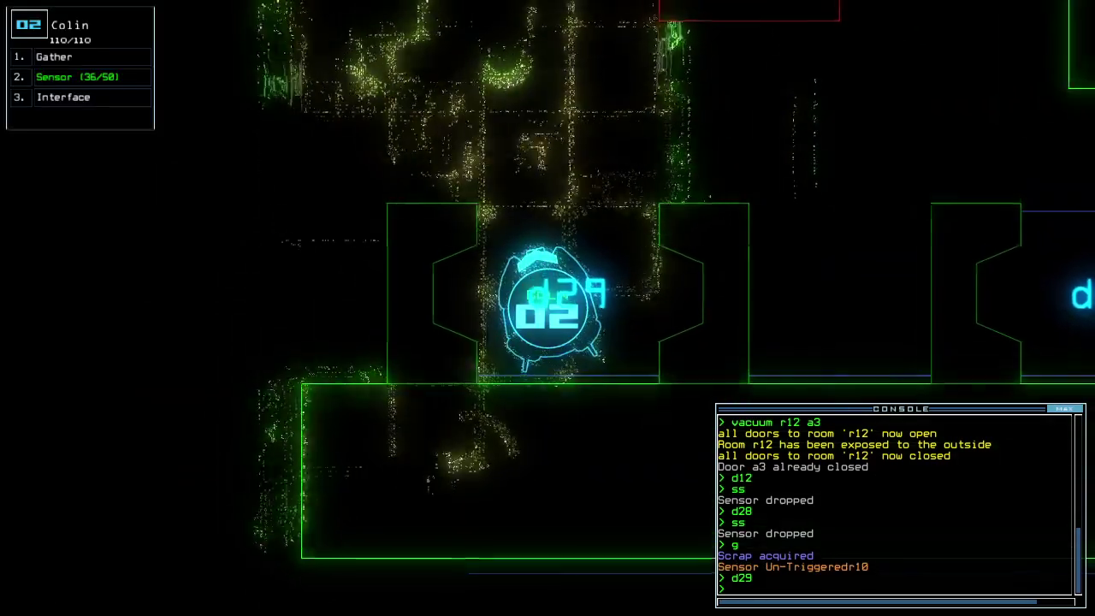
{"action": "type", "text": "ss"}
{"action": "key", "text": "Return"}
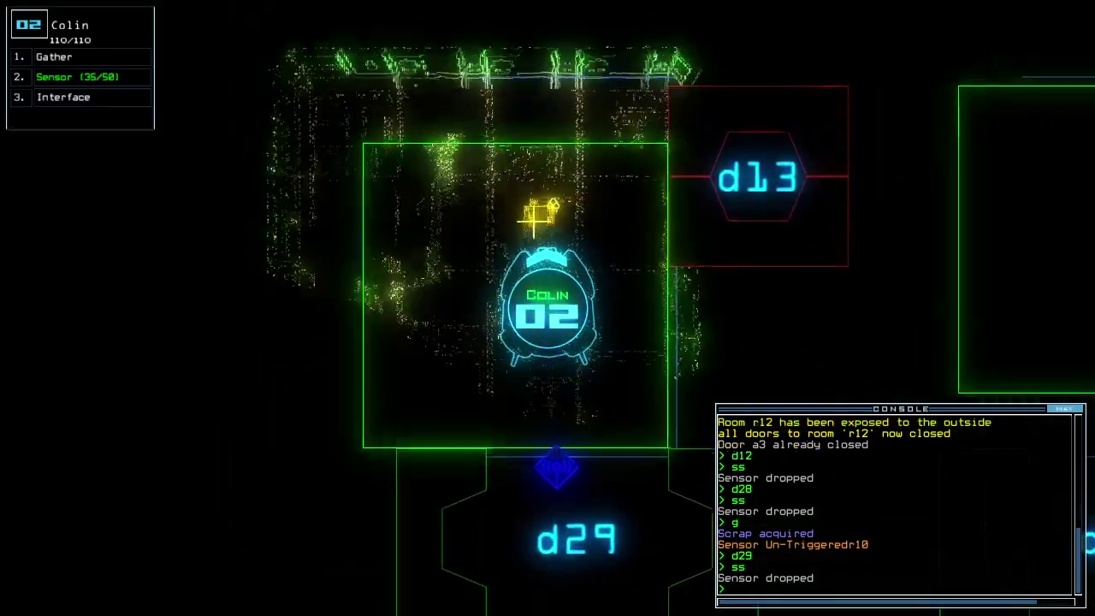
{"action": "type", "text": "g"}
{"action": "key", "text": "Return"}
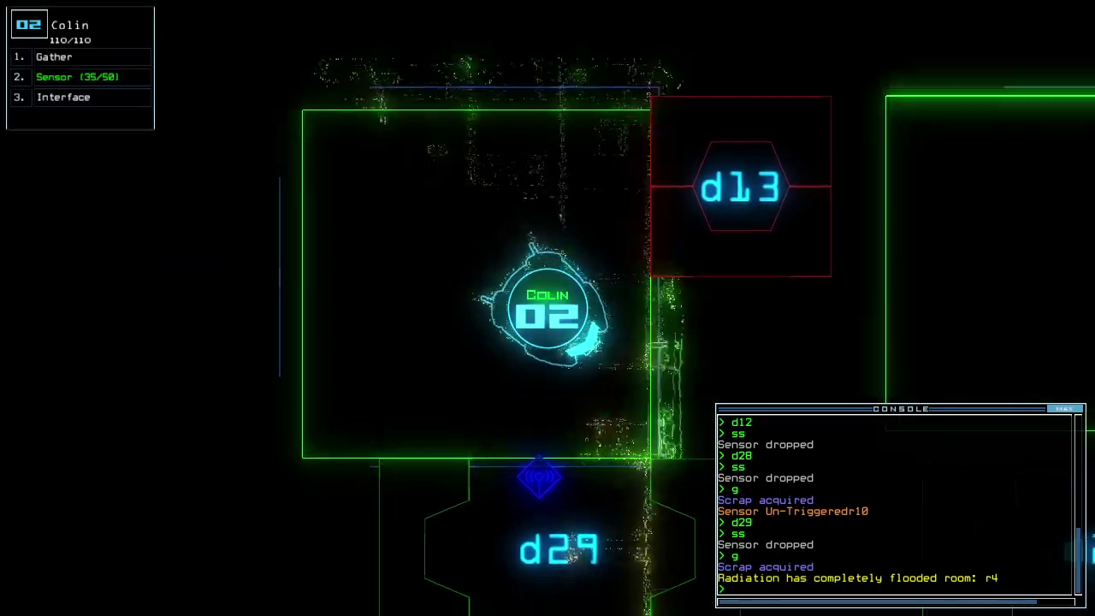
{"action": "key", "text": "Tab"}
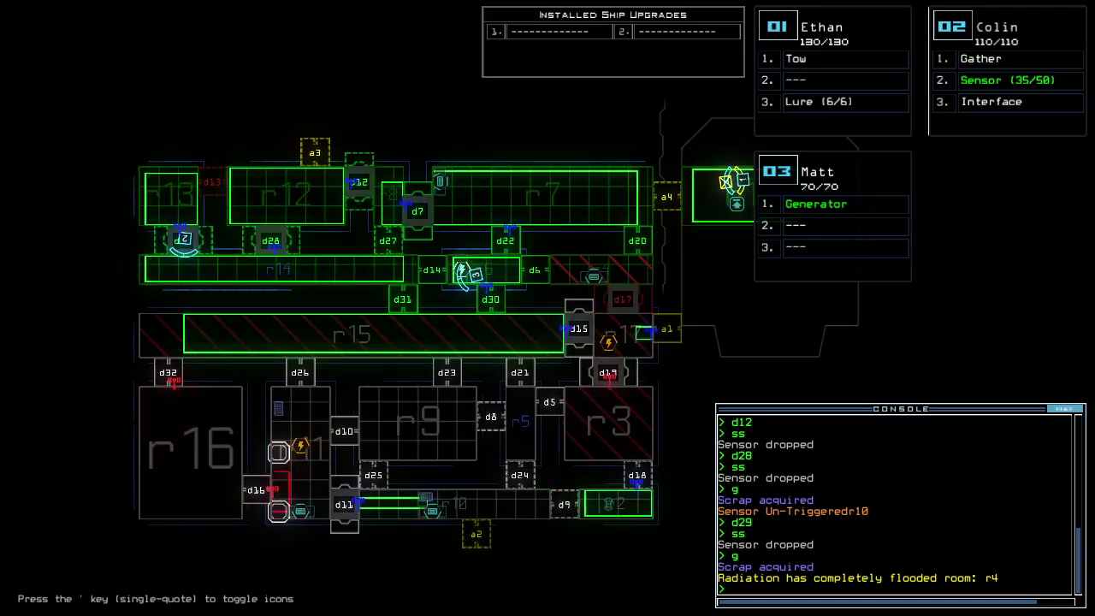
{"action": "key", "text": "Tab"}
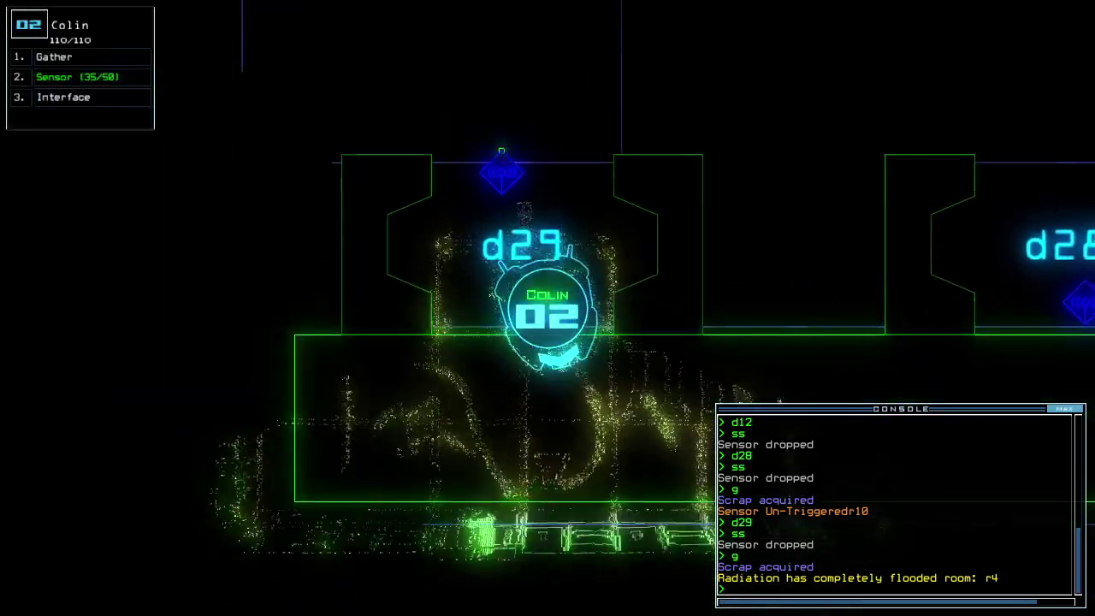
{"action": "key", "text": "Right"}
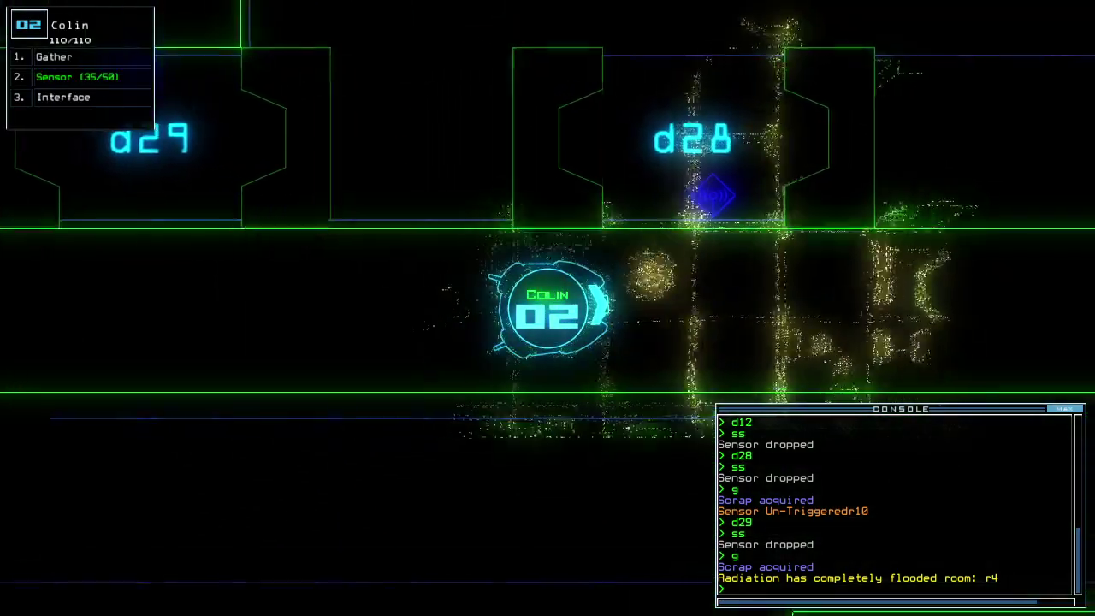
{"action": "key", "text": "Tab"}
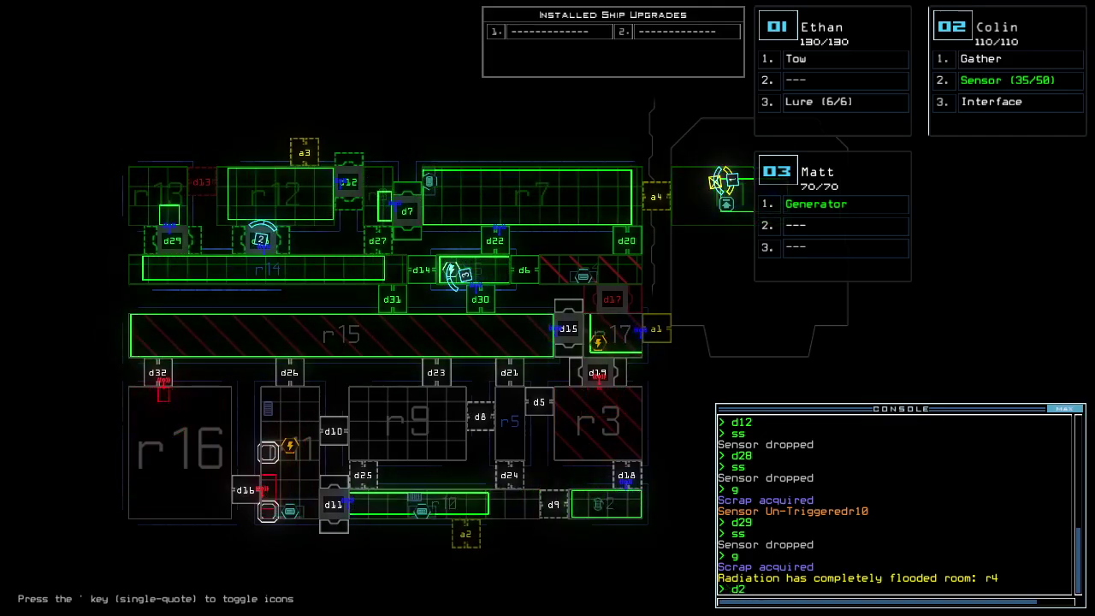
{"action": "type", "text": "2"}
- Open door d22 and drive drone Matt up to it
{"action": "key", "text": "Return"}
{"action": "key", "text": "Tab"}
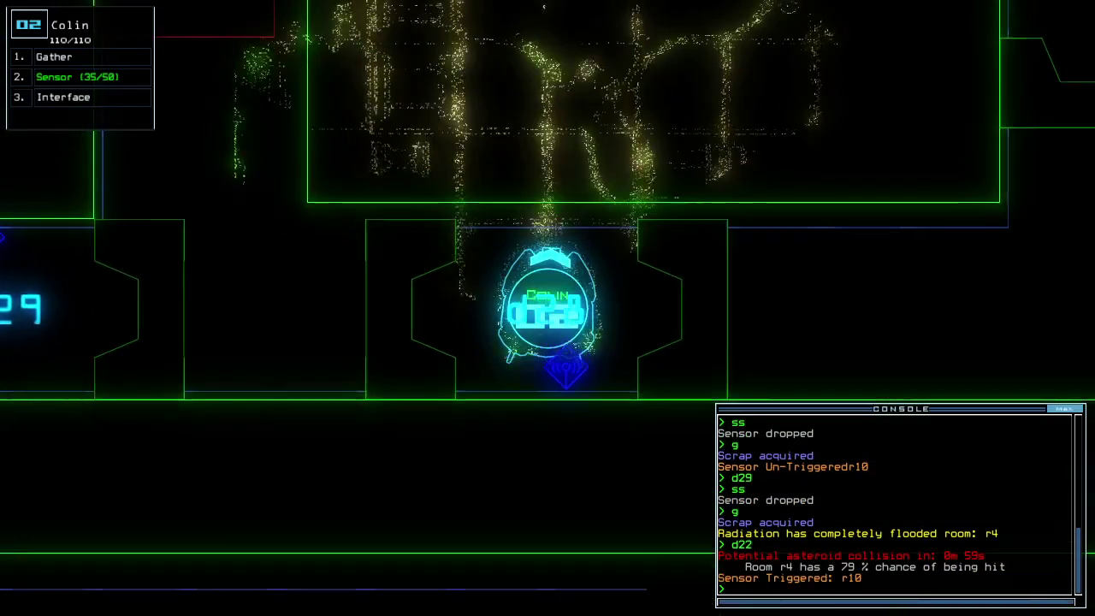
{"action": "key", "text": "Tab"}
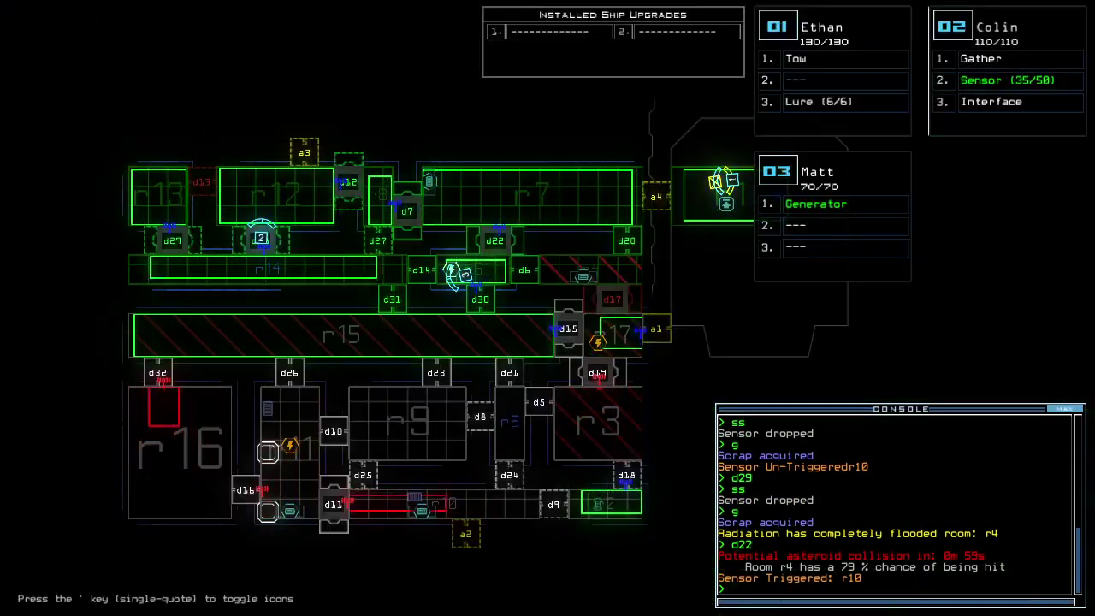
{"action": "key", "text": "3"}
{"action": "key", "text": "Up"}
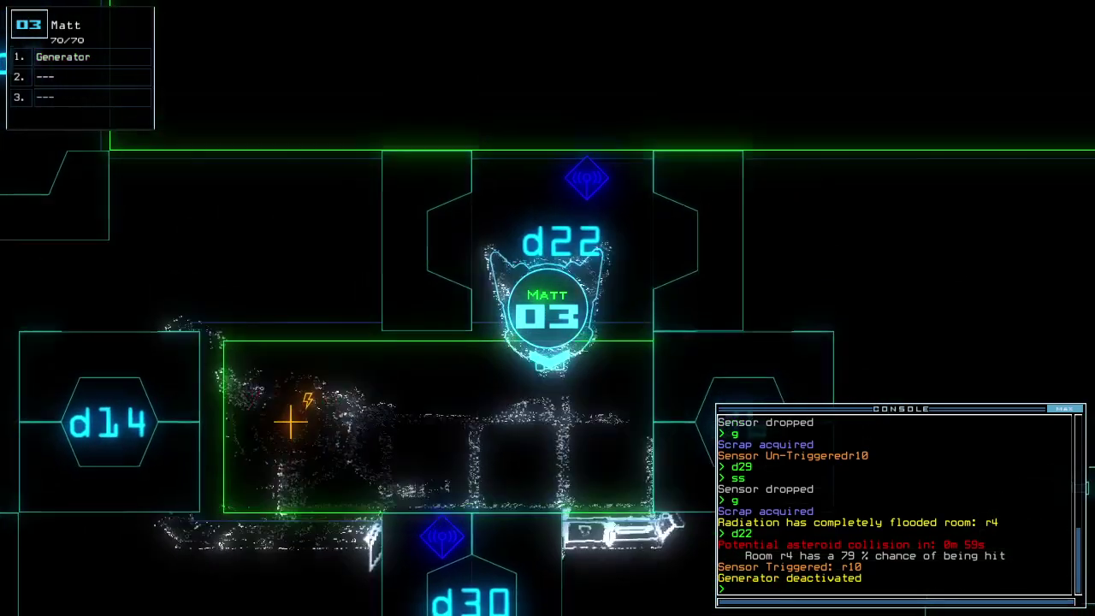
- Re-dock the boarding ship at airlock a3 and check the mission time
{"action": "key", "text": "Tab"}
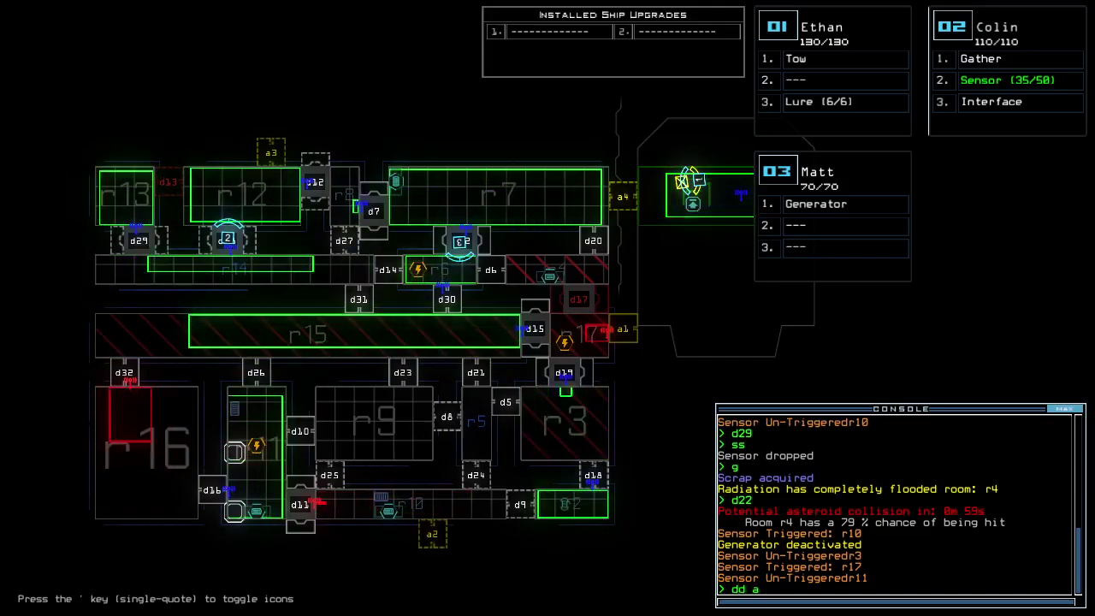
{"action": "type", "text": "3"}
{"action": "key", "text": "Return"}
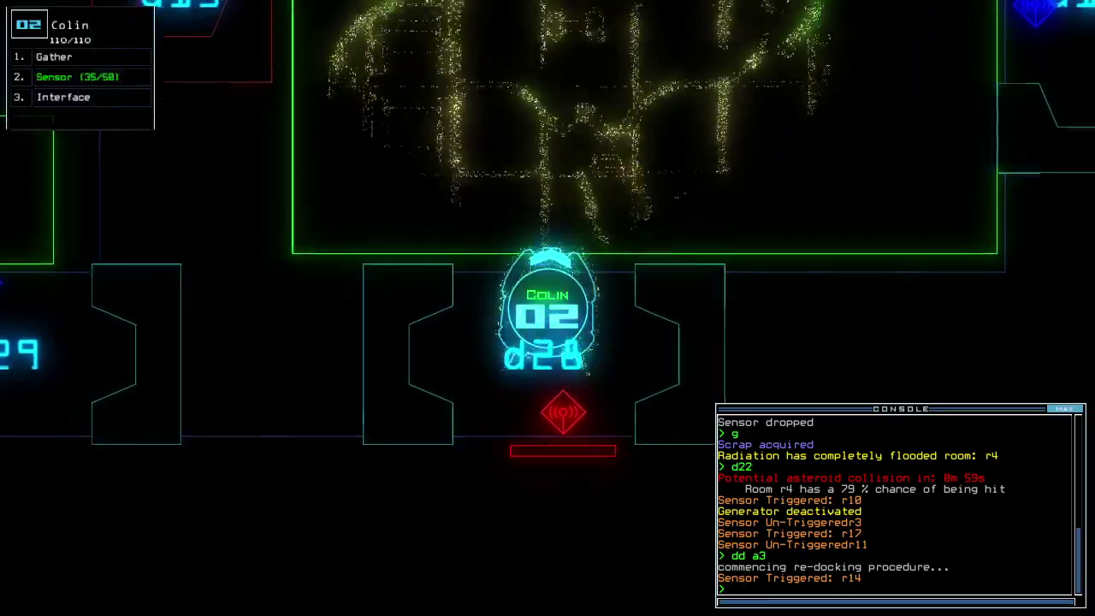
{"action": "type", "text": "te"}
{"action": "key", "text": "Return"}
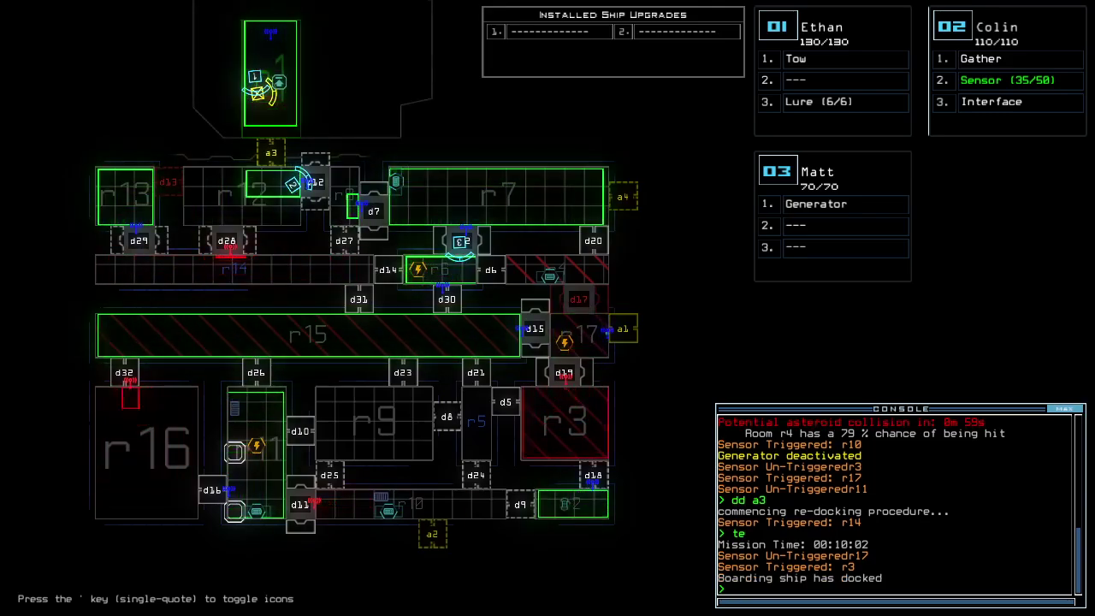
{"action": "type", "text": "generator"}
- Switch the generator back on, close all doors, then open doors d22 and d7
{"action": "key", "text": "Return"}
{"action": "type", "text": "cccc"}
{"action": "key", "text": "Return"}
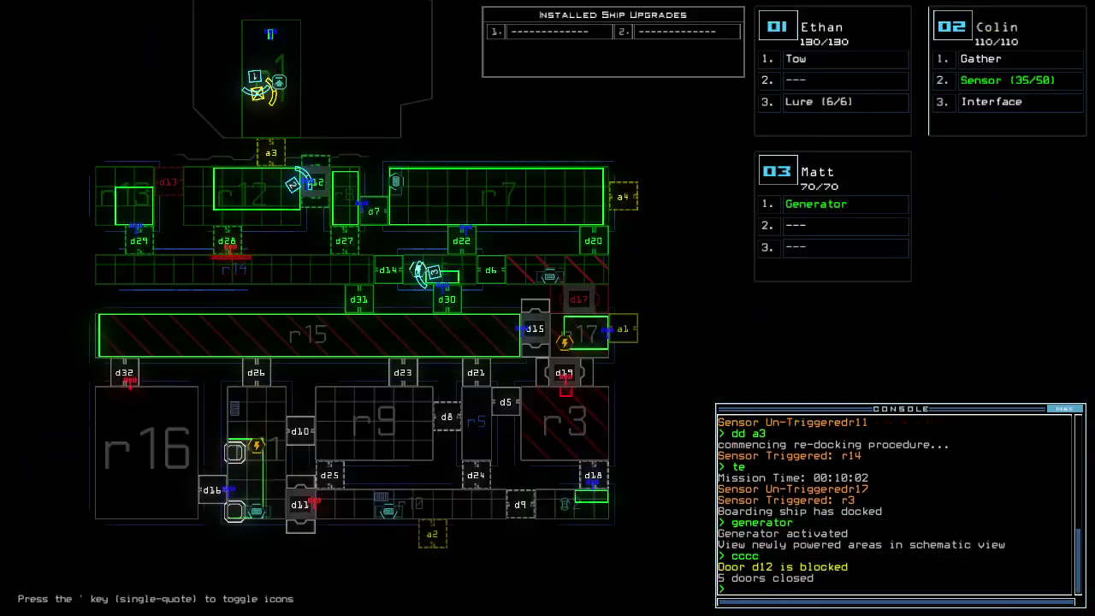
{"action": "type", "text": "7"}
{"action": "key", "text": "Return"}
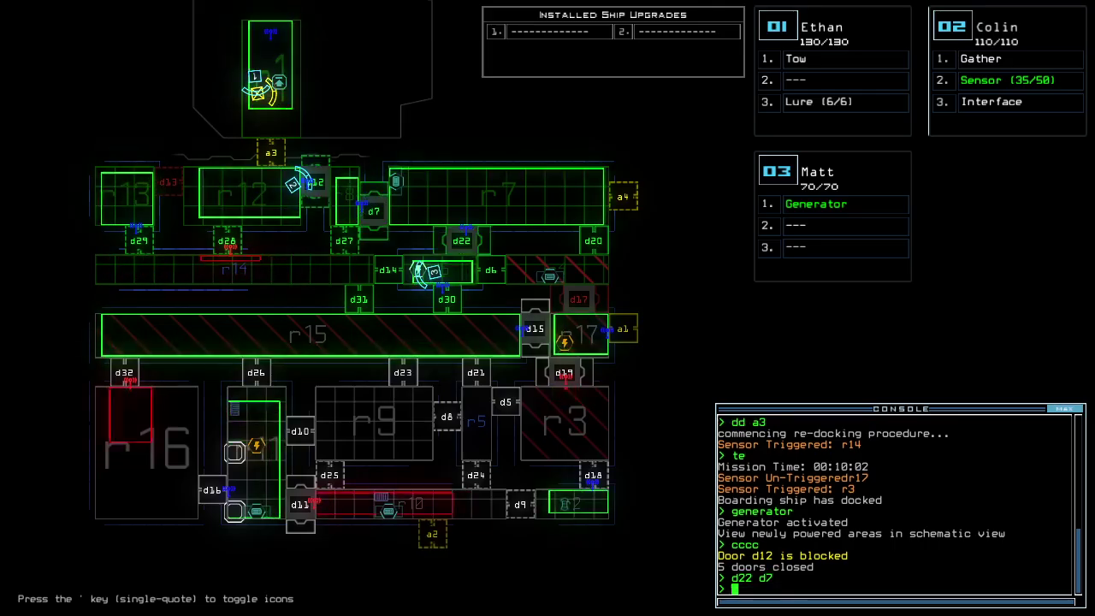
{"action": "type", "text": "arr"}
- Open room r1's doors, send drone 2 back to r1, and seal r1 again
{"action": "key", "text": "Return"}
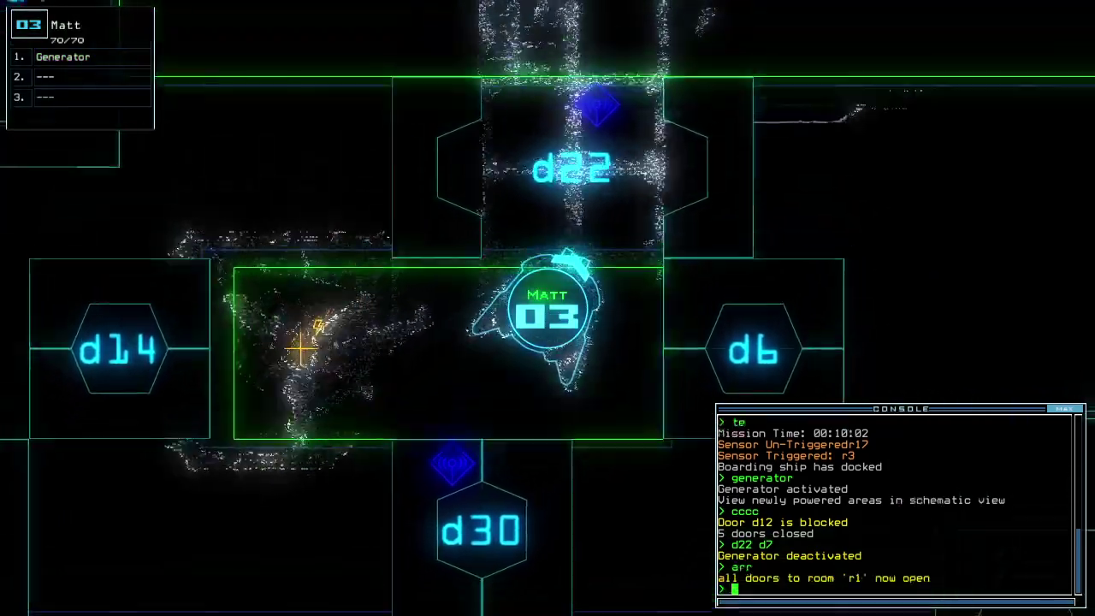
{"action": "type", "text": "back 2"}
{"action": "key", "text": "Return"}
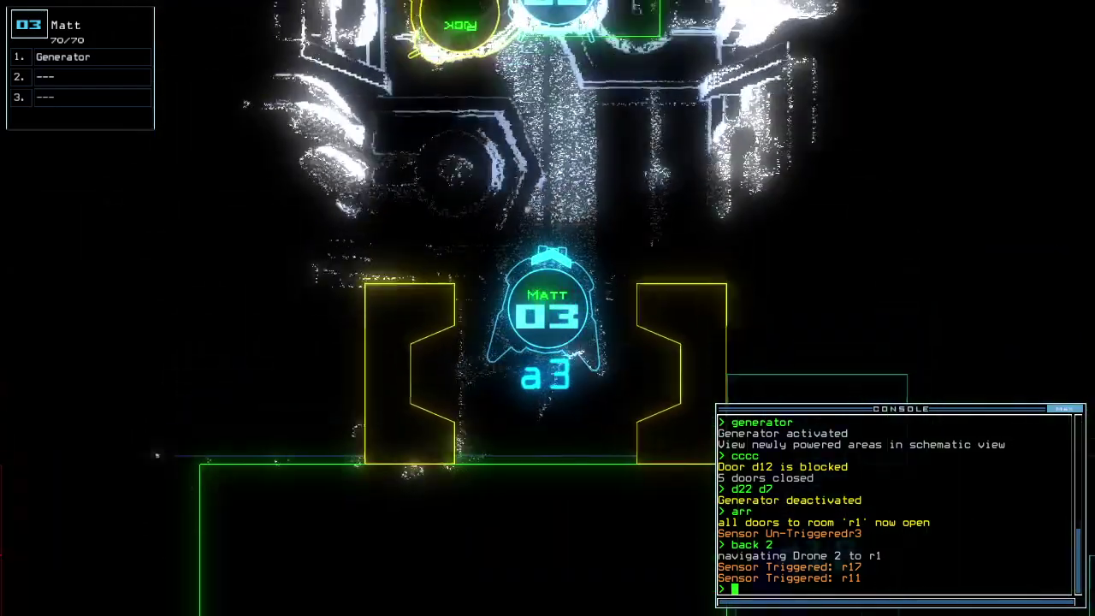
{"action": "type", "text": "ra"}
{"action": "key", "text": "Return"}
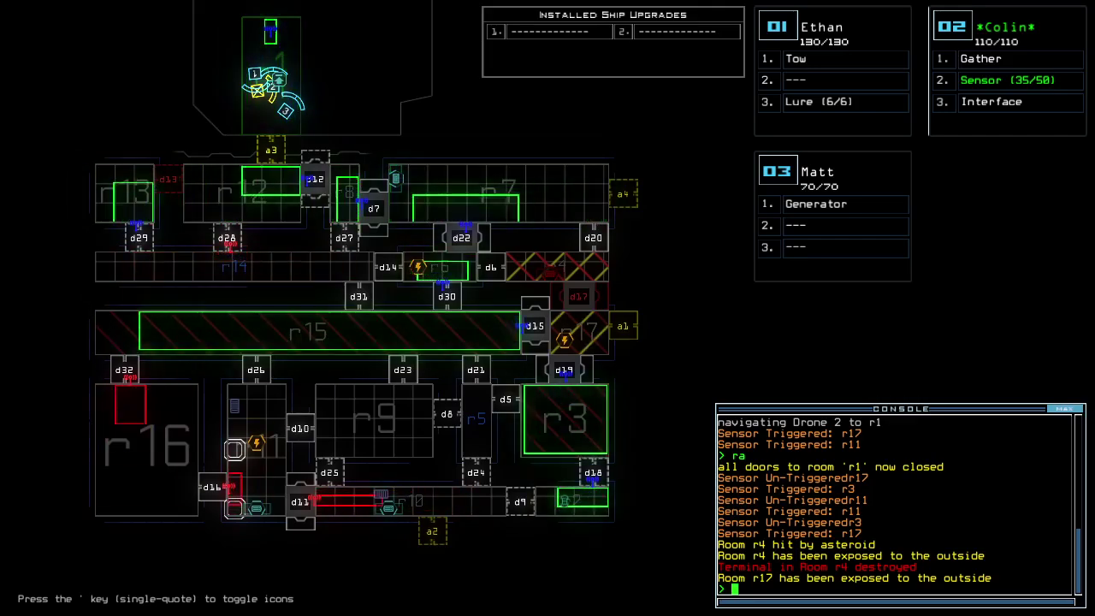
{"action": "type", "text": "arr"}
- Reopen all doors to room r1 and select drone Colin
{"action": "key", "text": "Return"}
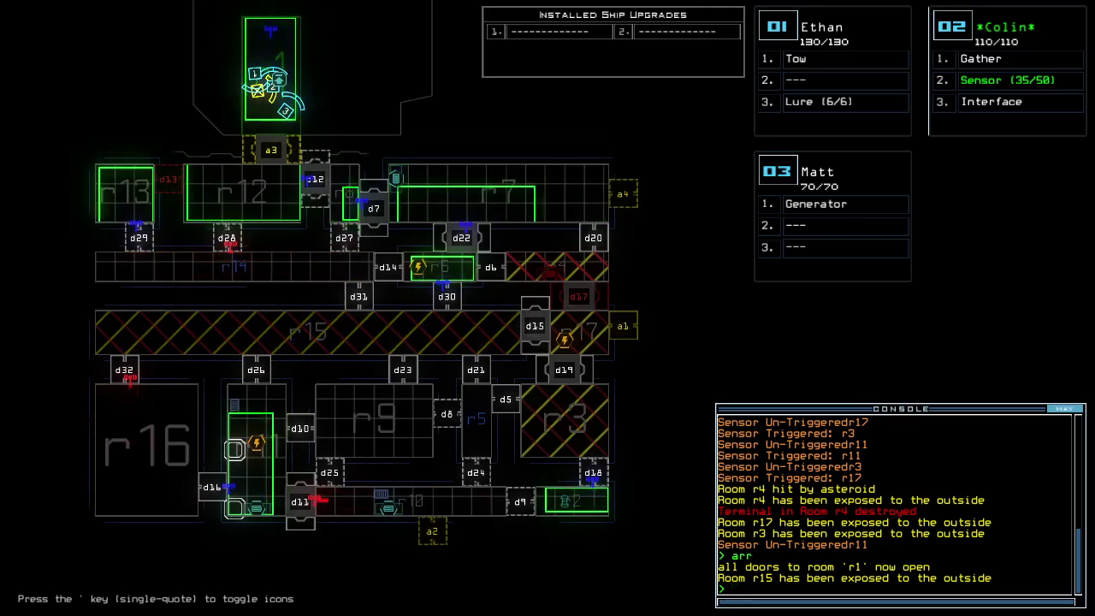
{"action": "key", "text": "3"}
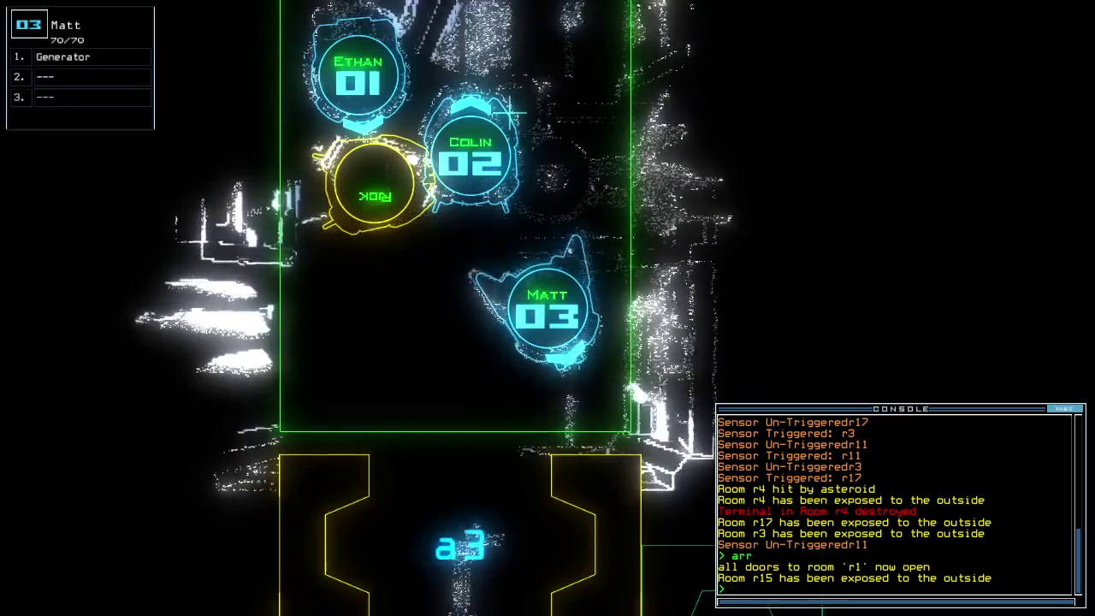
{"action": "key", "text": "2"}
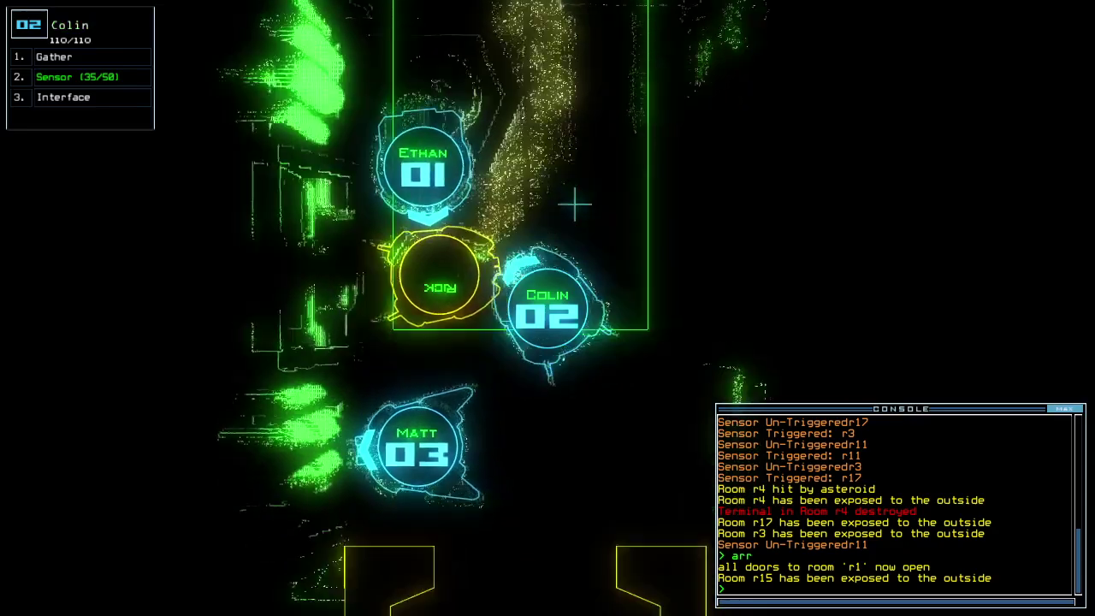
{"action": "key", "text": "Tab"}
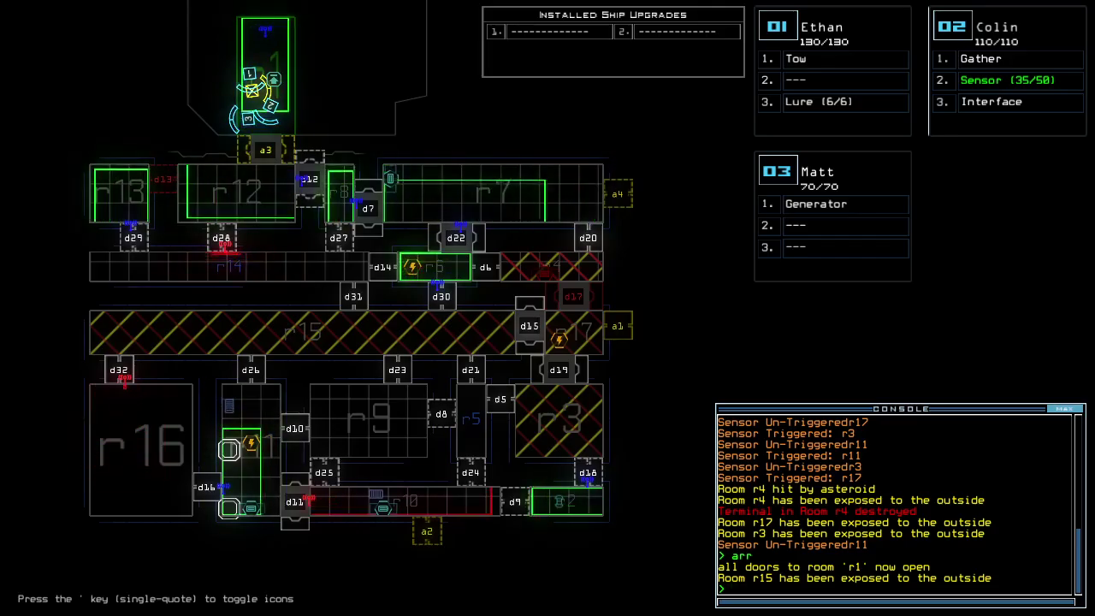
- Drop a sensor from drone Colin at airlock a3
{"action": "key", "text": "Tab"}
{"action": "type", "text": "s"}
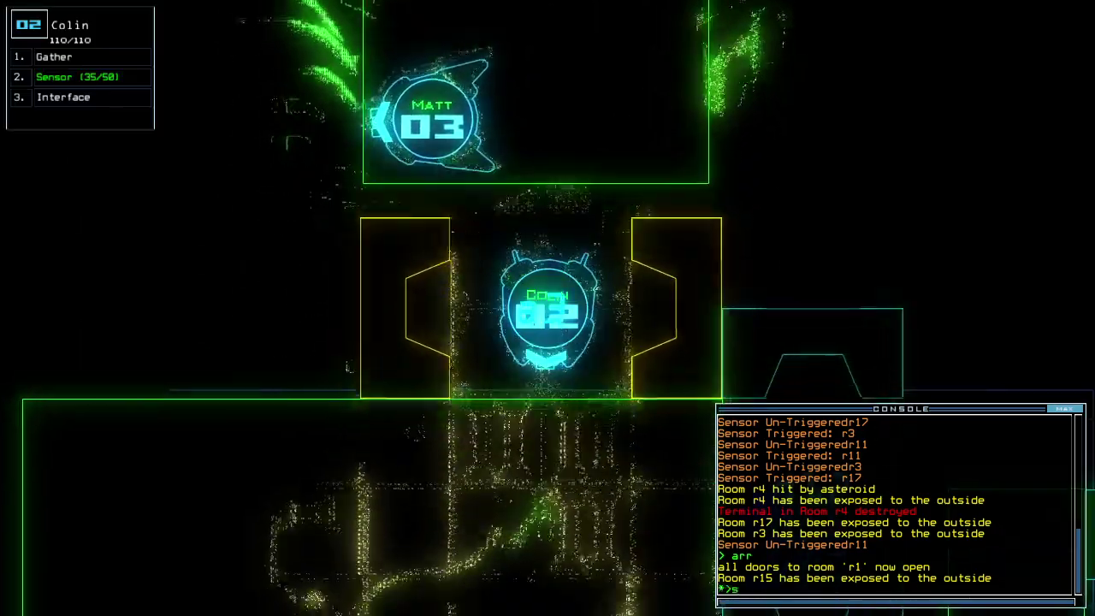
{"action": "type", "text": "s"}
{"action": "key", "text": "Return"}
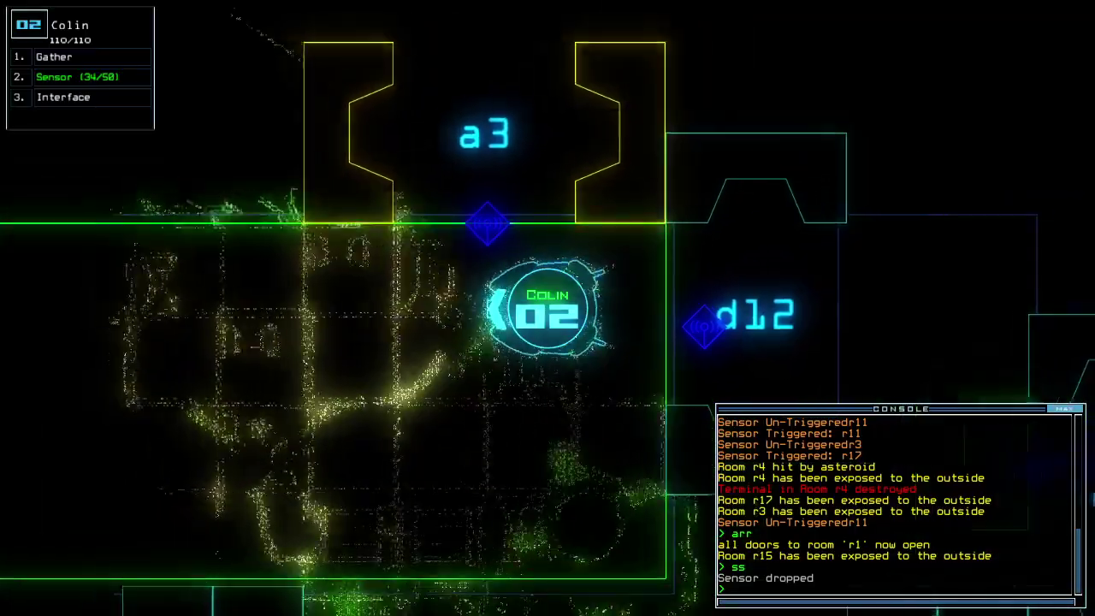
{"action": "key", "text": "Tab"}
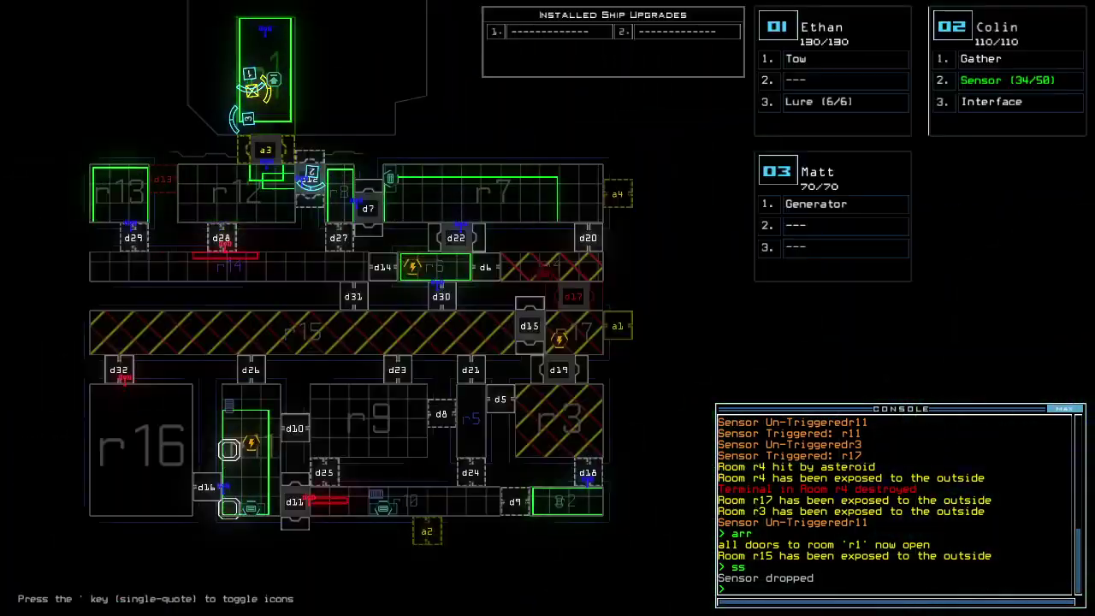
- Send drone Colin navigating to Matt's room r12 and glance through both drones' cameras
{"action": "key", "text": "Tab"}
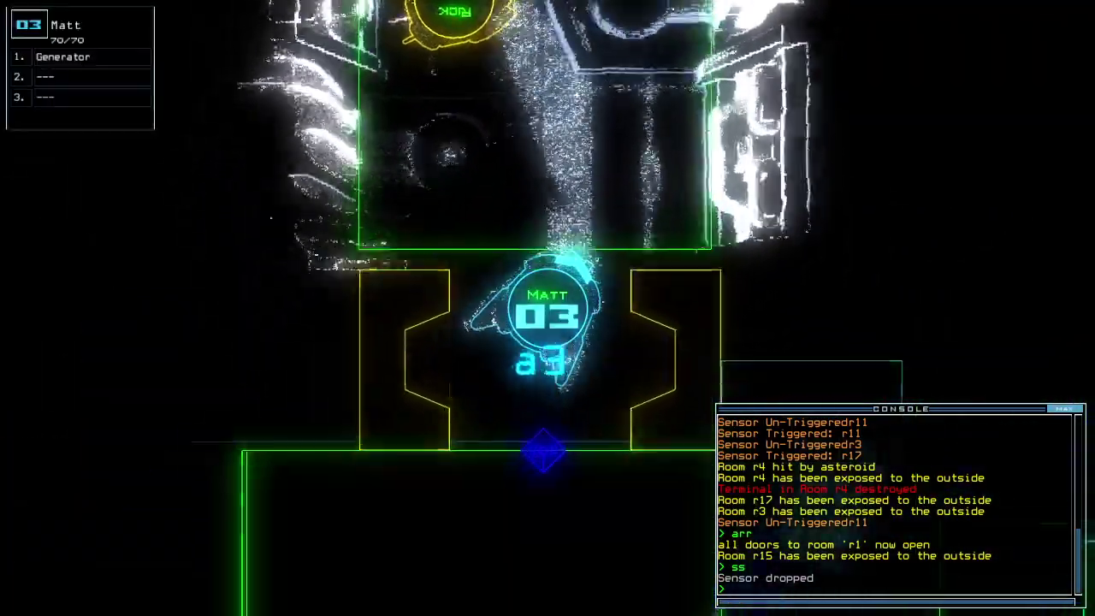
{"action": "type", "text": "navigate 2"}
{"action": "key", "text": "Return"}
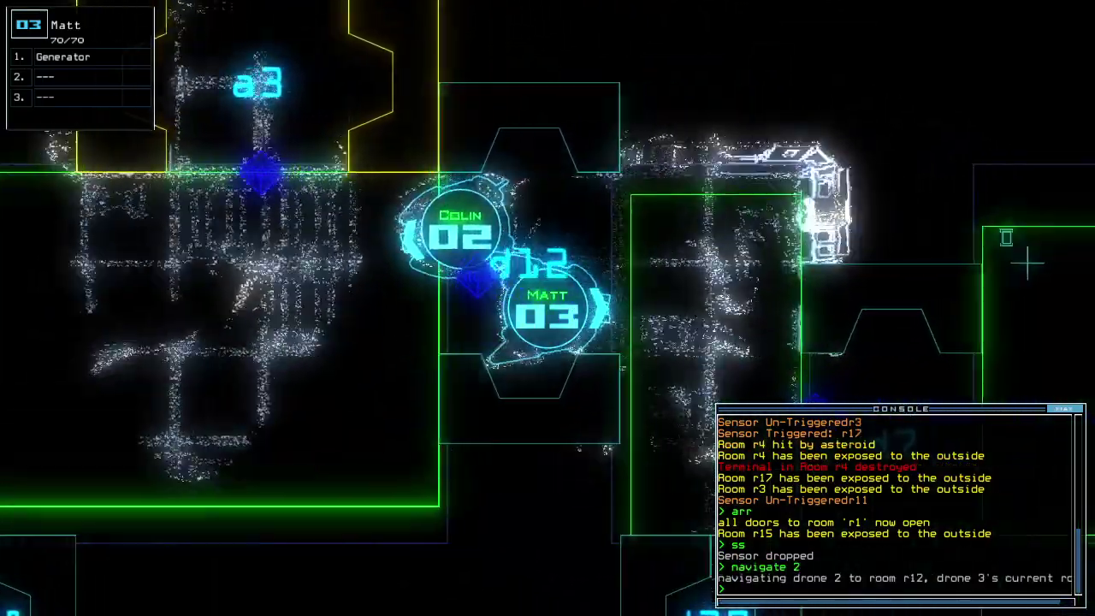
{"action": "key", "text": "Tab"}
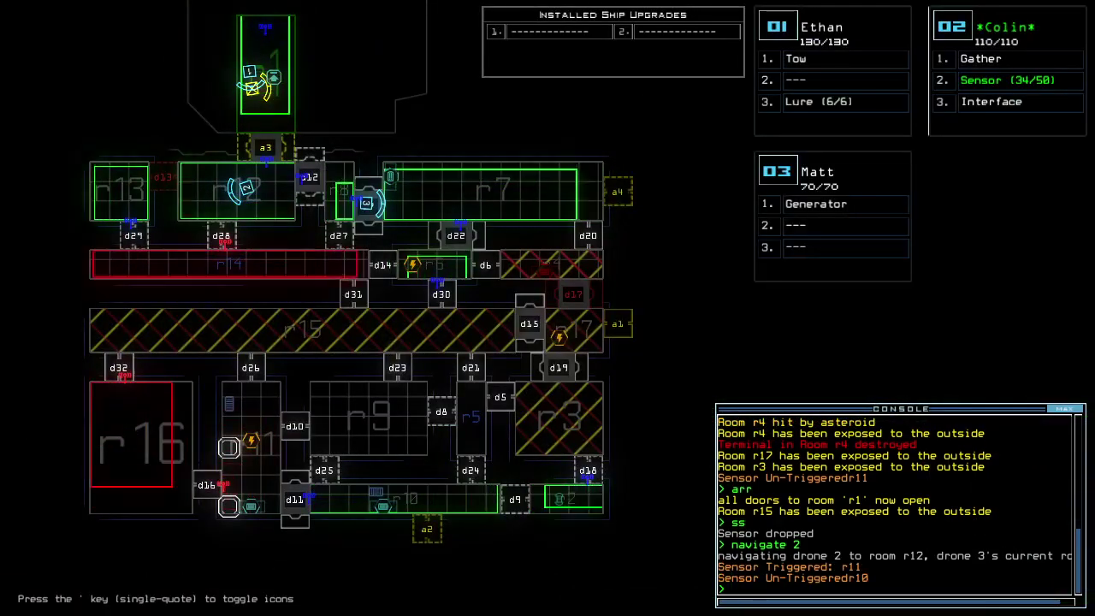
{"action": "key", "text": "ctrl+3"}
{"action": "key", "text": "Tab"}
{"action": "key", "text": "ctrl+2"}
{"action": "key", "text": "Tab"}
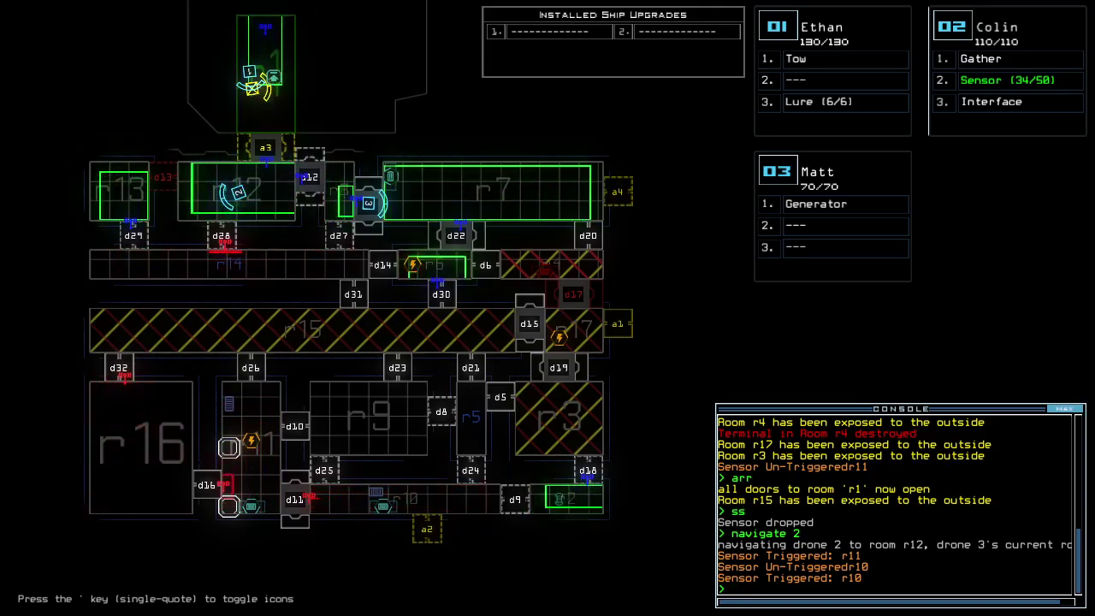
{"action": "type", "text": "te"}
- Show mission time (00:11:50), then seal room r1's doors with vv and reopen them with arr
{"action": "key", "text": "Return"}
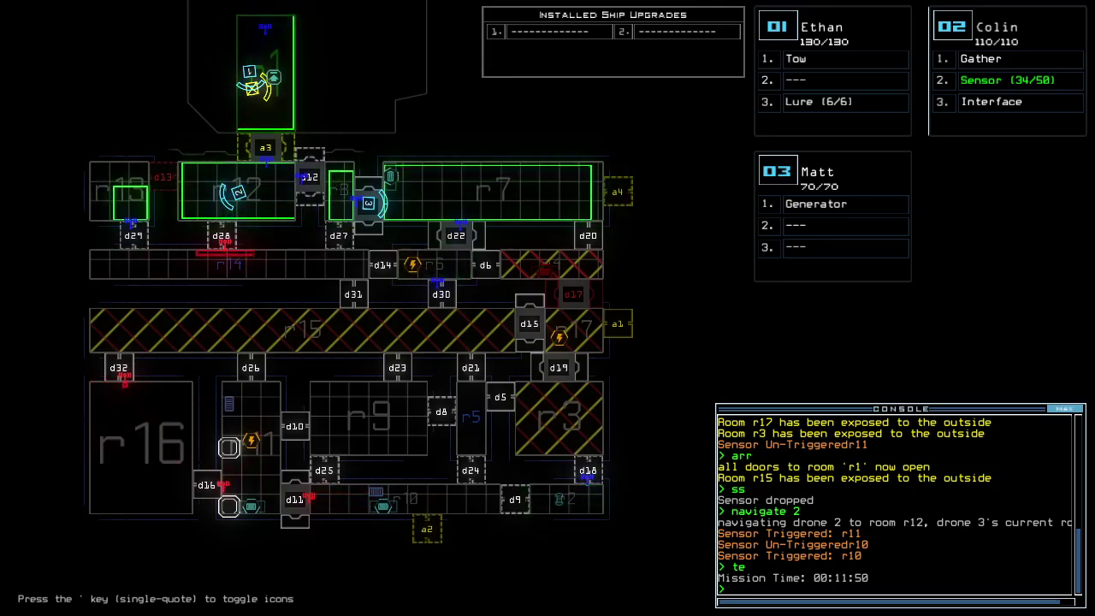
{"action": "key", "text": "2"}
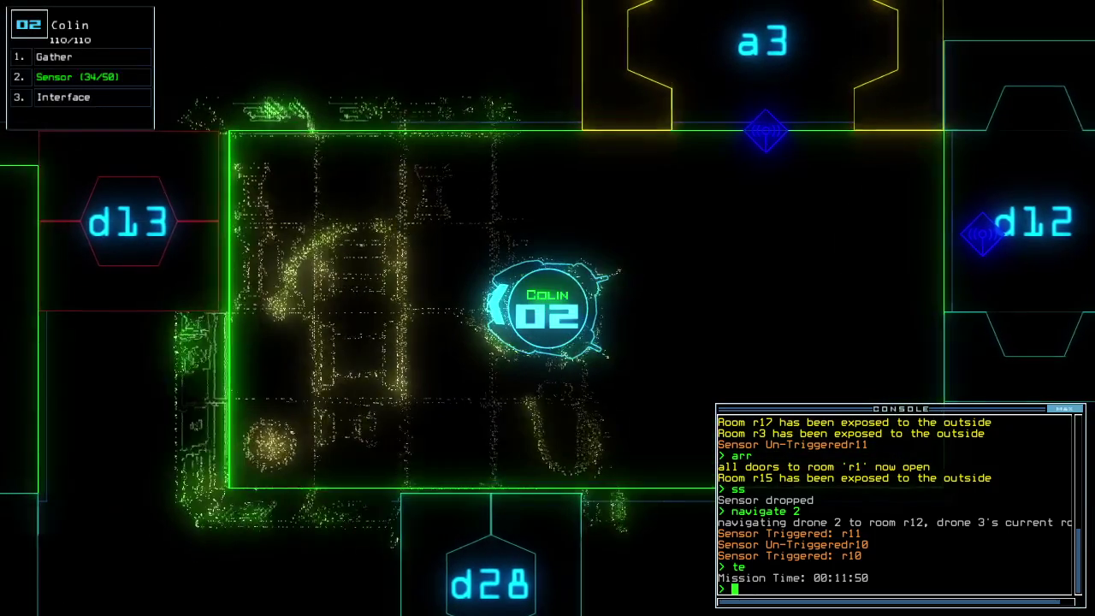
{"action": "key", "text": "Tab"}
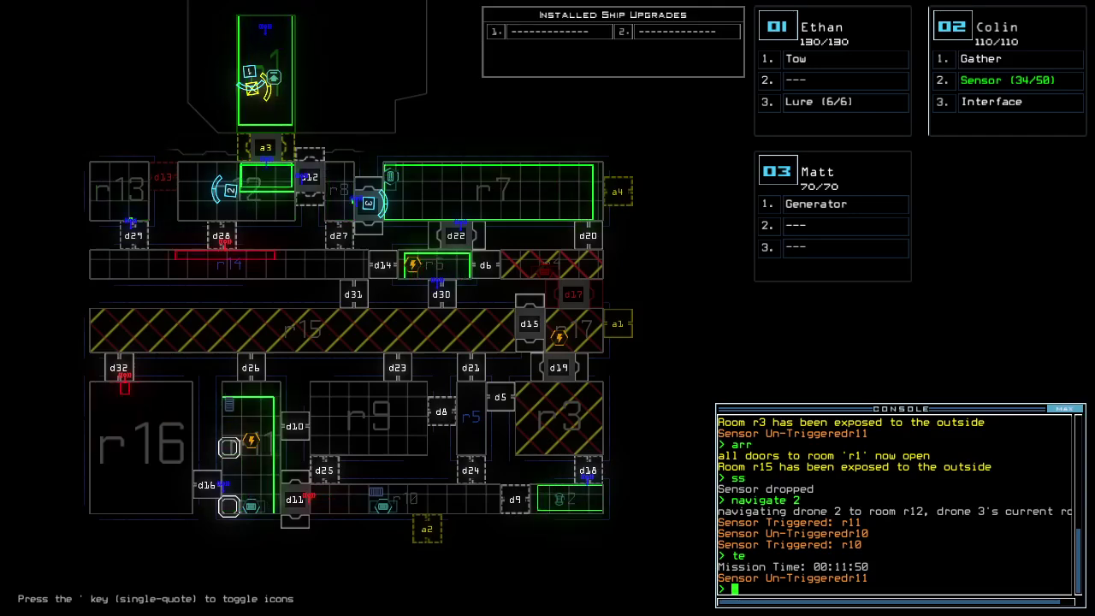
{"action": "type", "text": "vv"}
{"action": "key", "text": "Return"}
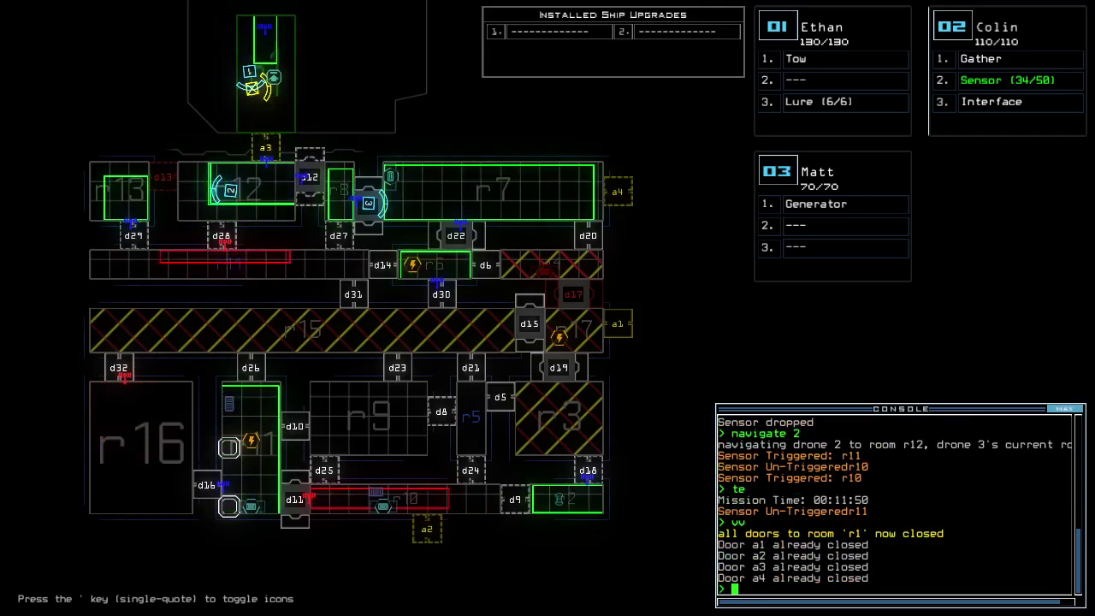
{"action": "type", "text": "arr"}
{"action": "key", "text": "Return"}
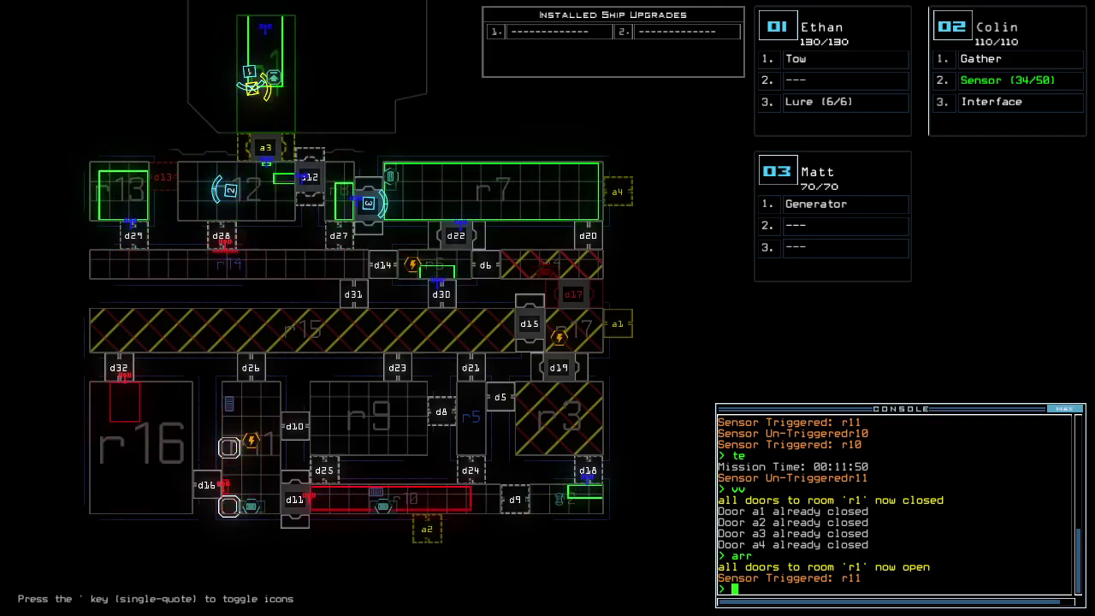
- Follow drone Matt and send drone Ethan navigating to room r12
{"action": "key", "text": "F3"}
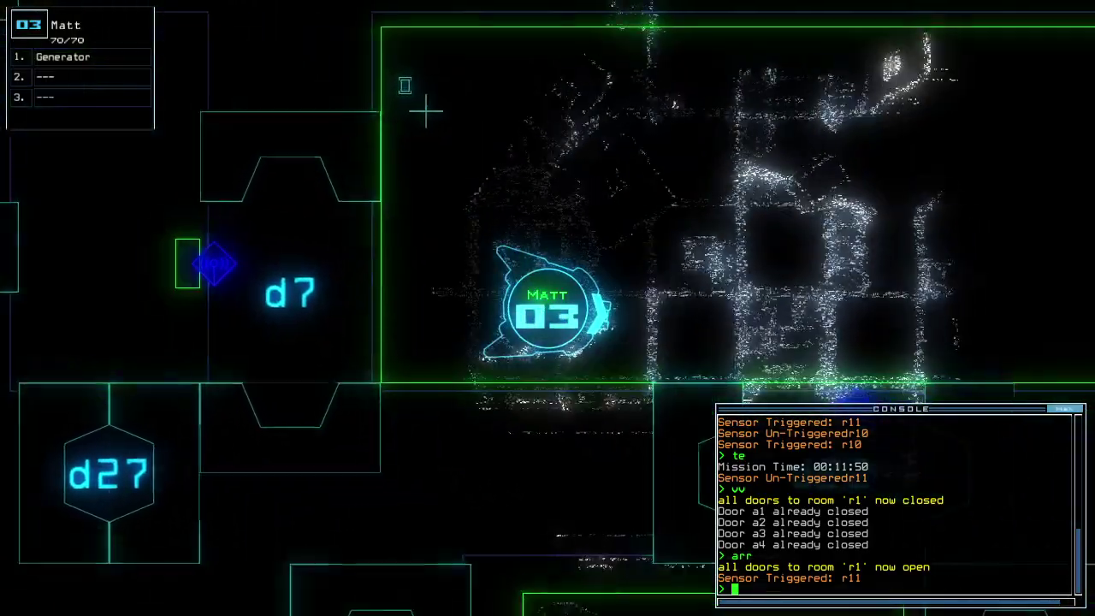
{"action": "key", "text": "Left"}
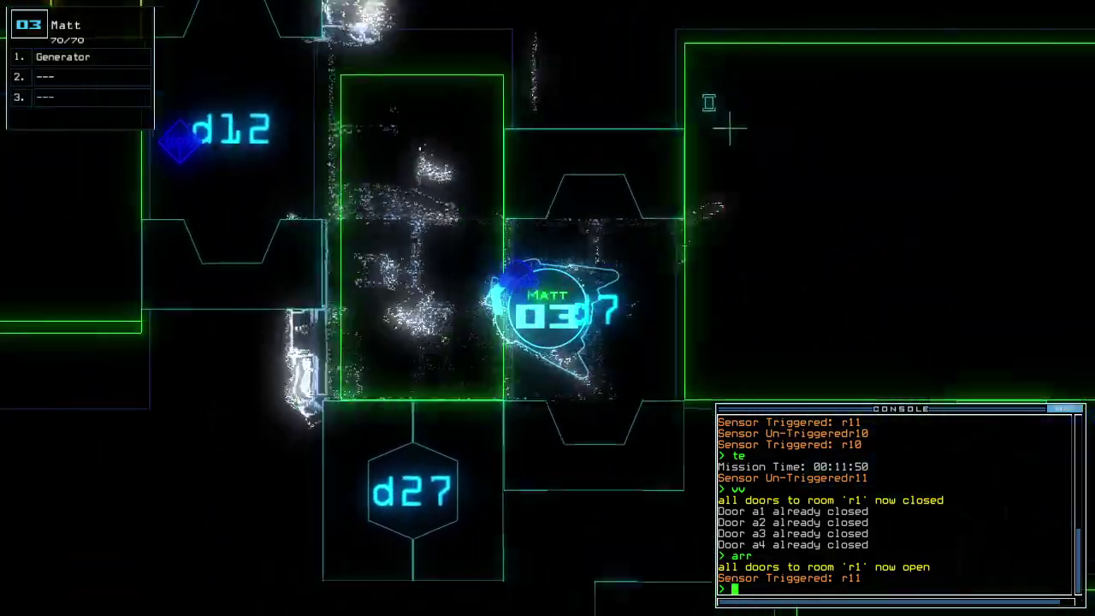
{"action": "key", "text": "Left"}
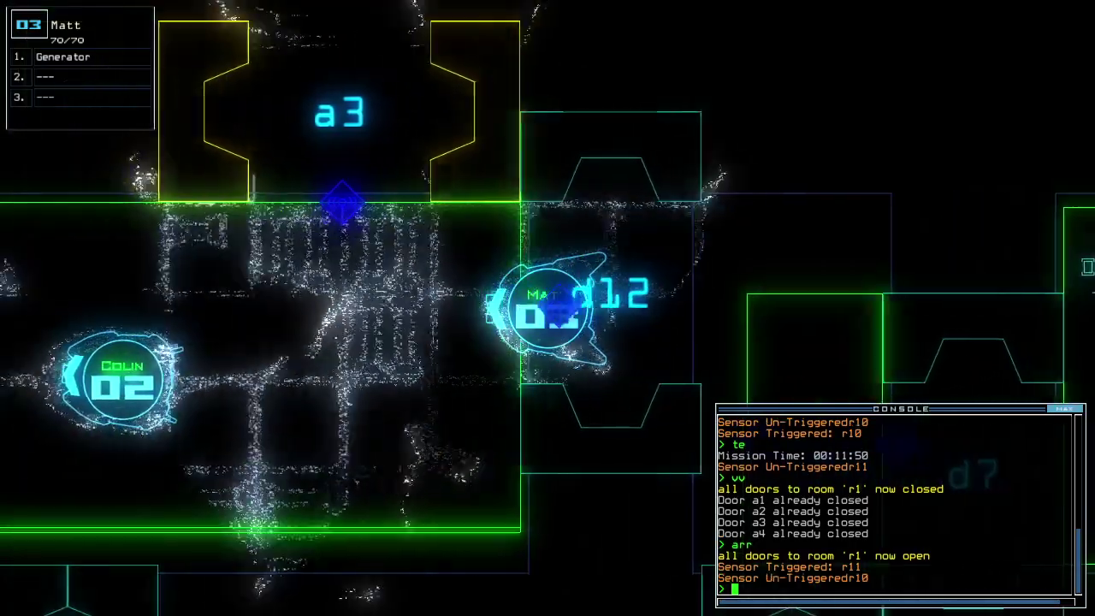
{"action": "type", "text": "navigate 1"}
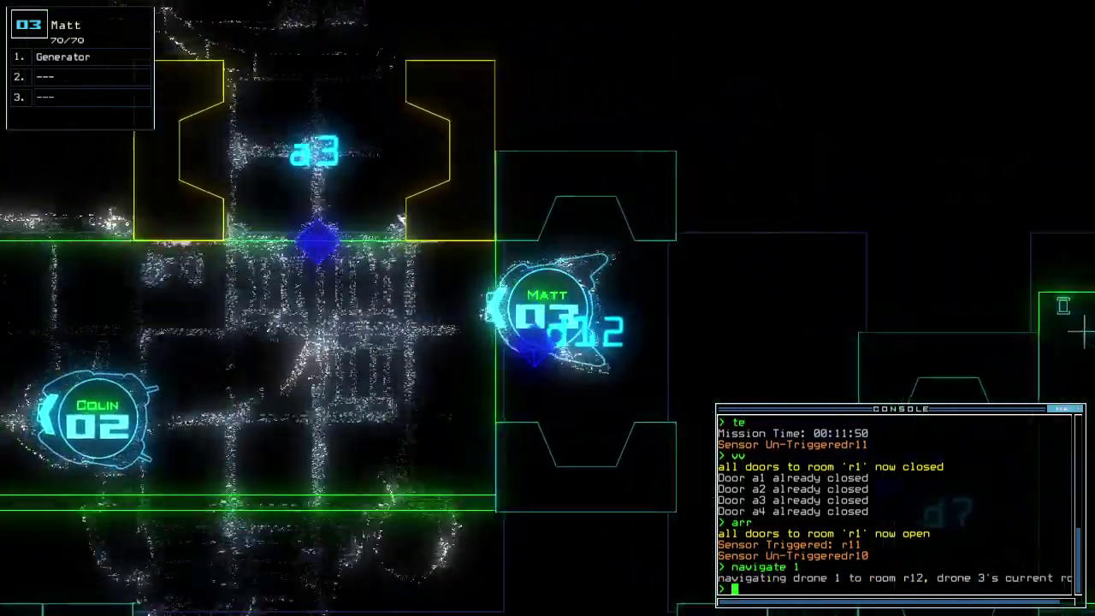
{"action": "key", "text": "Tab"}
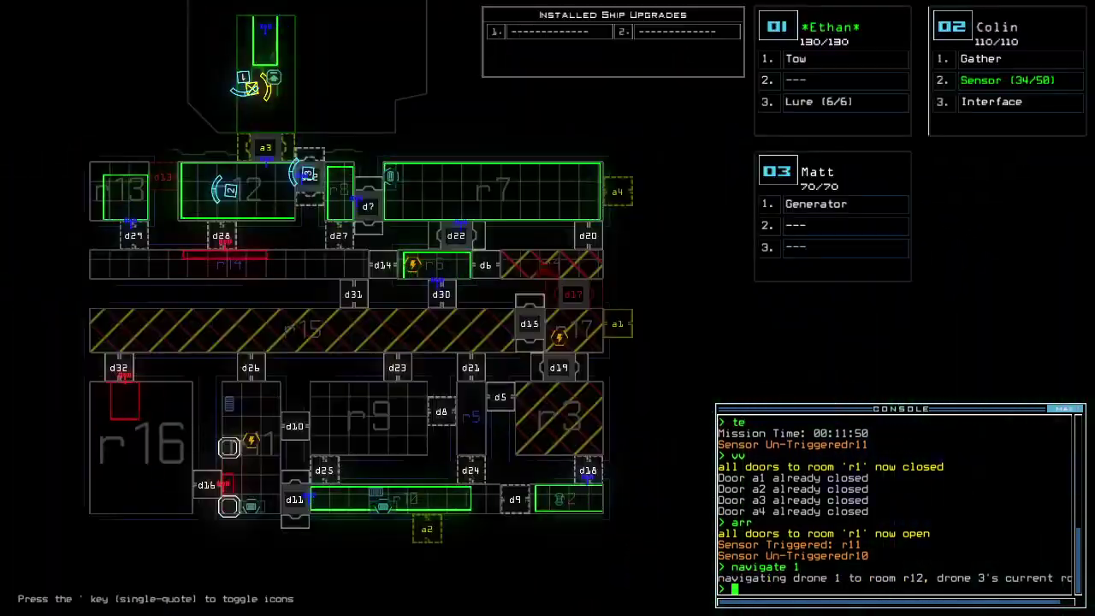
- Move Ethan's lure to drone Matt (drone 3) with swap 1, briefly pausing the game
{"action": "key", "text": "Tab"}
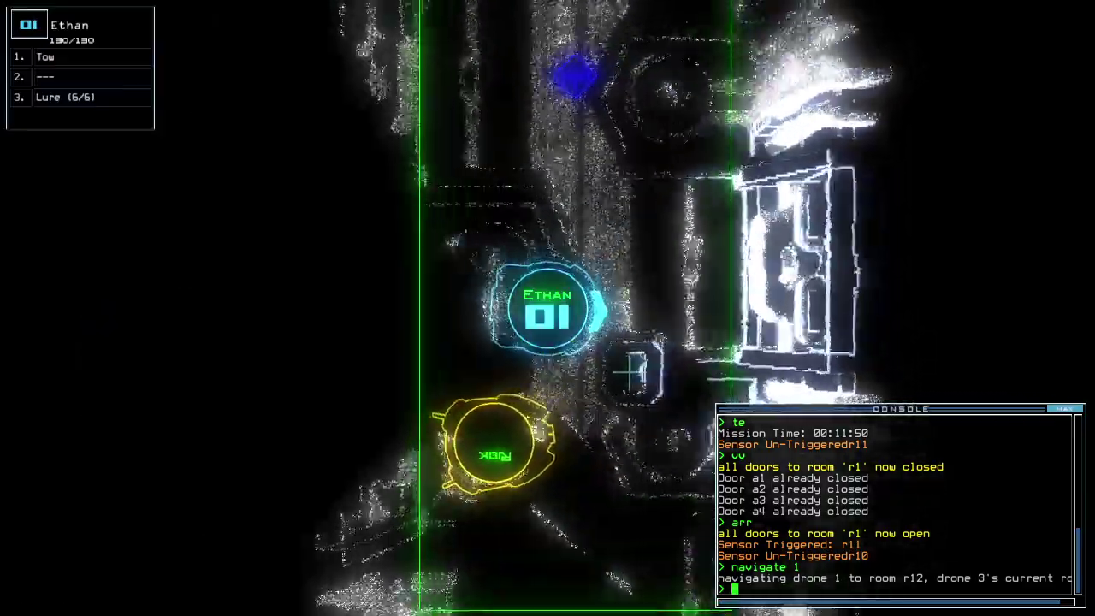
{"action": "type", "text": "swap 1"}
{"action": "key", "text": "Return"}
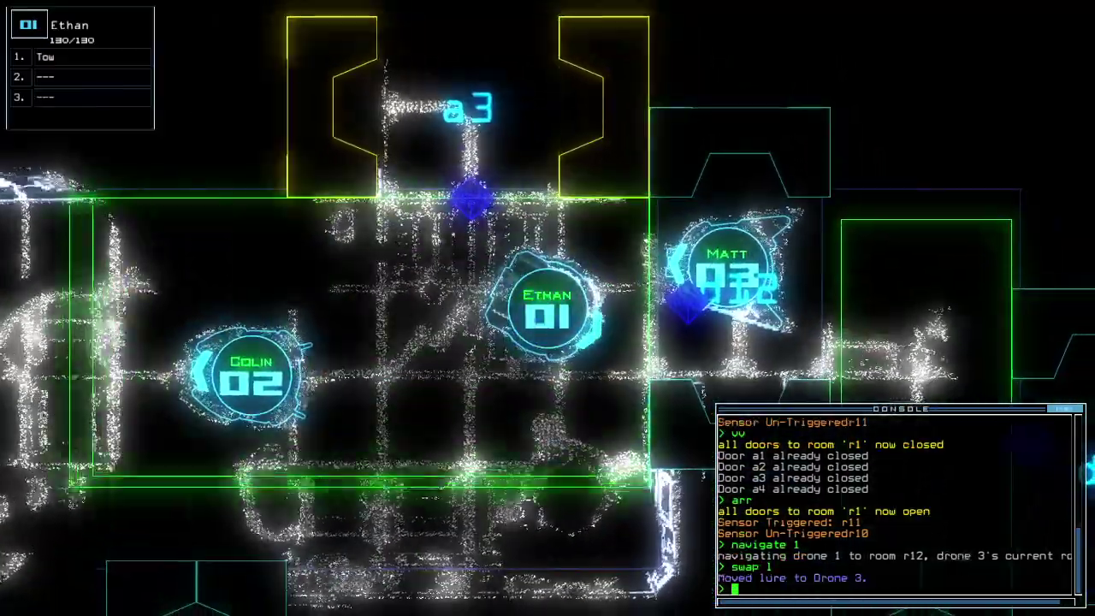
{"action": "key", "text": "Escape"}
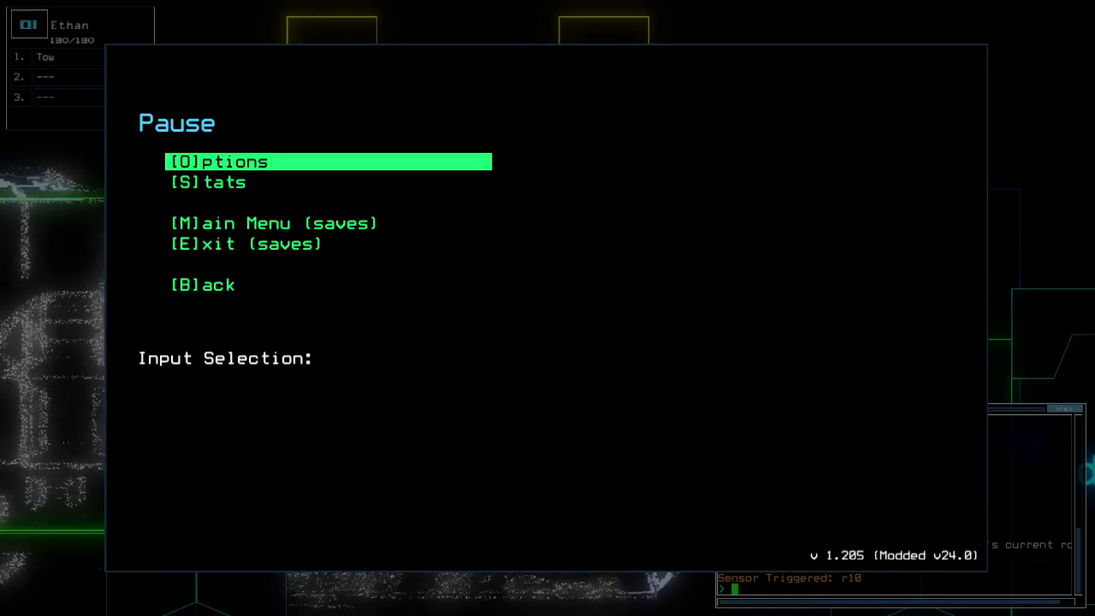
{"action": "key", "text": "Escape"}
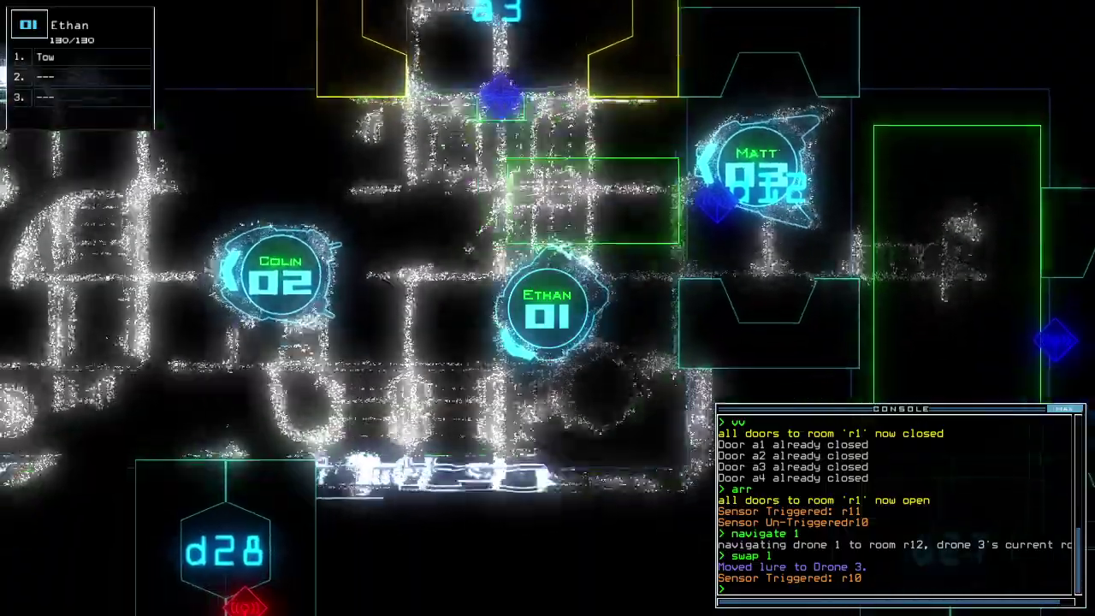
- Drive drone Matt through a3 and re-dock the boarding ship at airlock a2
{"action": "key", "text": "3"}
{"action": "key", "text": "Up"}
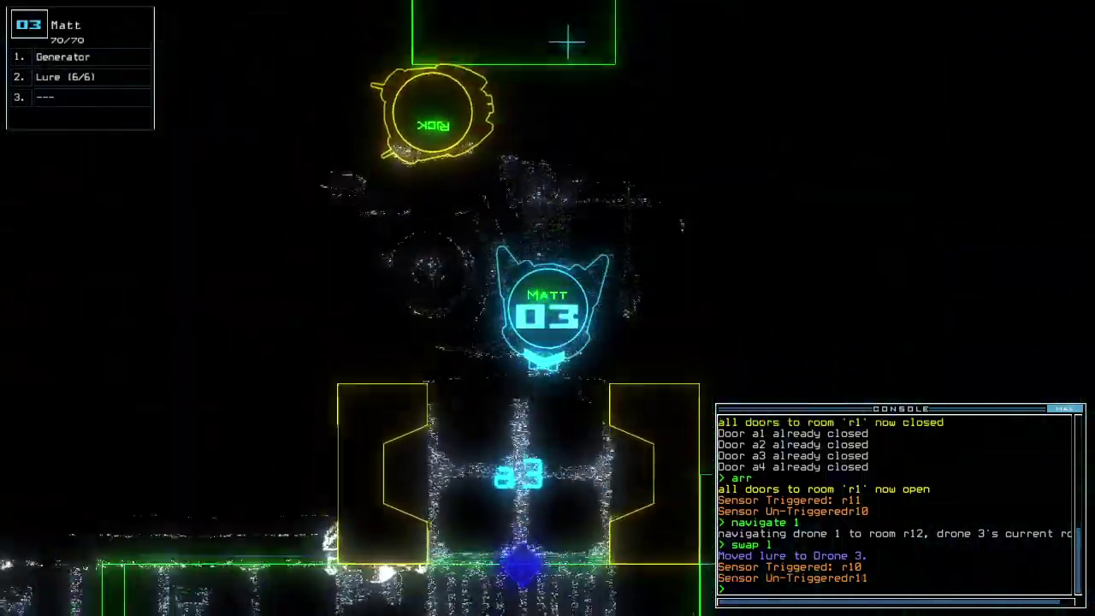
{"action": "key", "text": "Tab"}
{"action": "type", "text": "dd a2"}
{"action": "key", "text": "Return"}
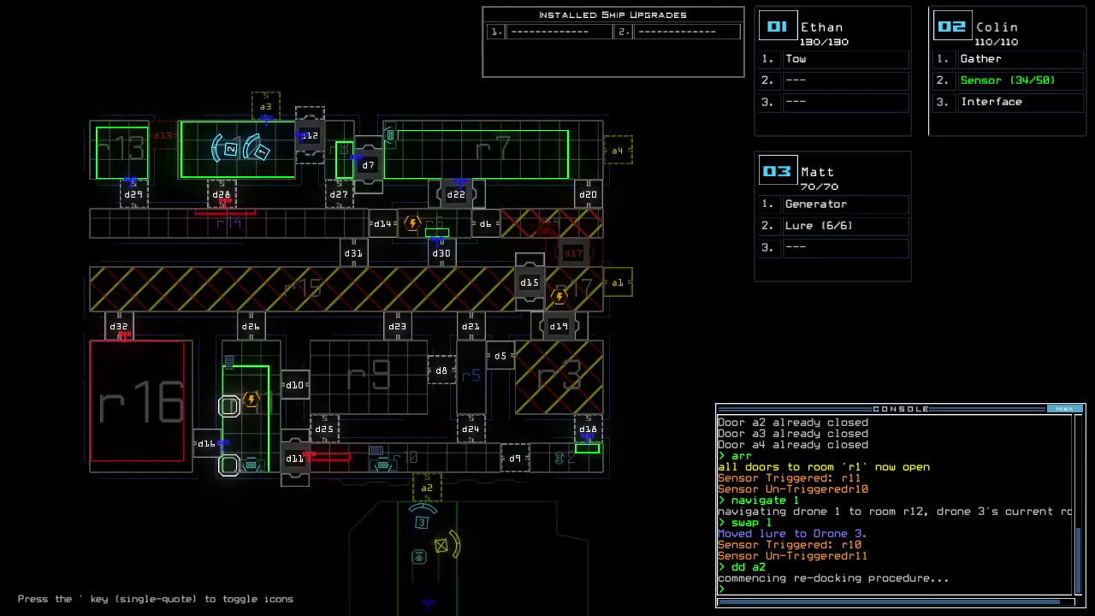
{"action": "key", "text": "Tab"}
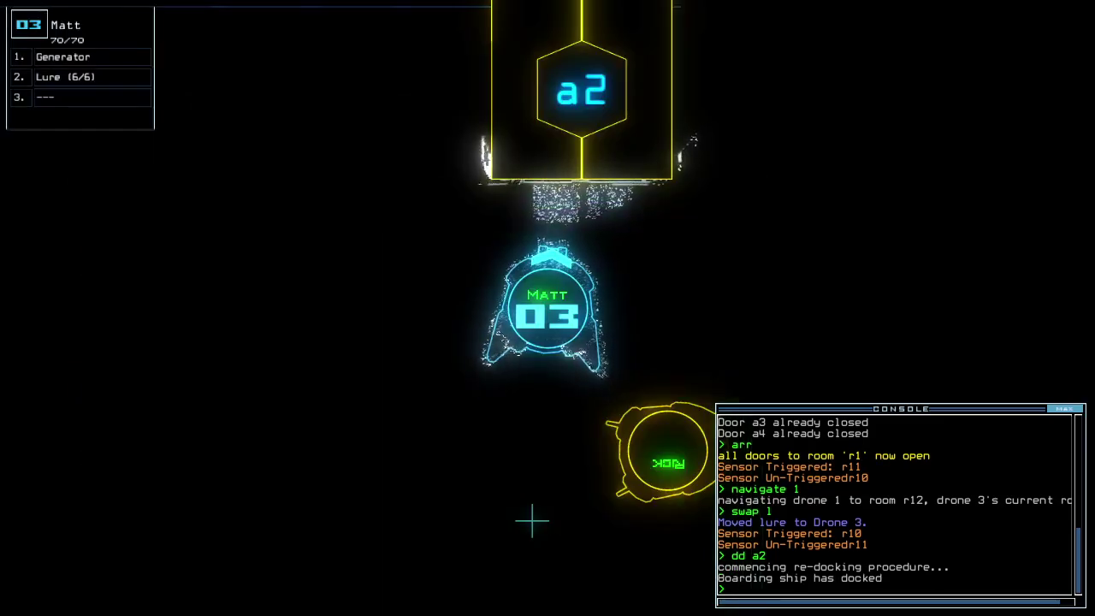
{"action": "key", "text": "Down"}
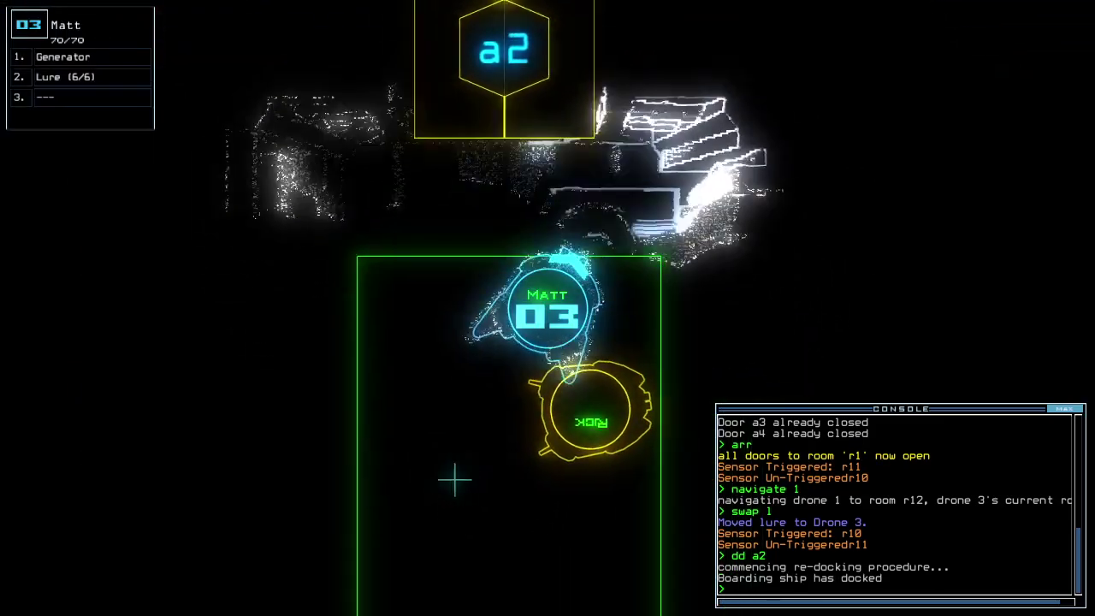
{"action": "type", "text": "1"}
- Drop two lures from drone 3 around room r1, opening and then closing its doors
{"action": "key", "text": "Return"}
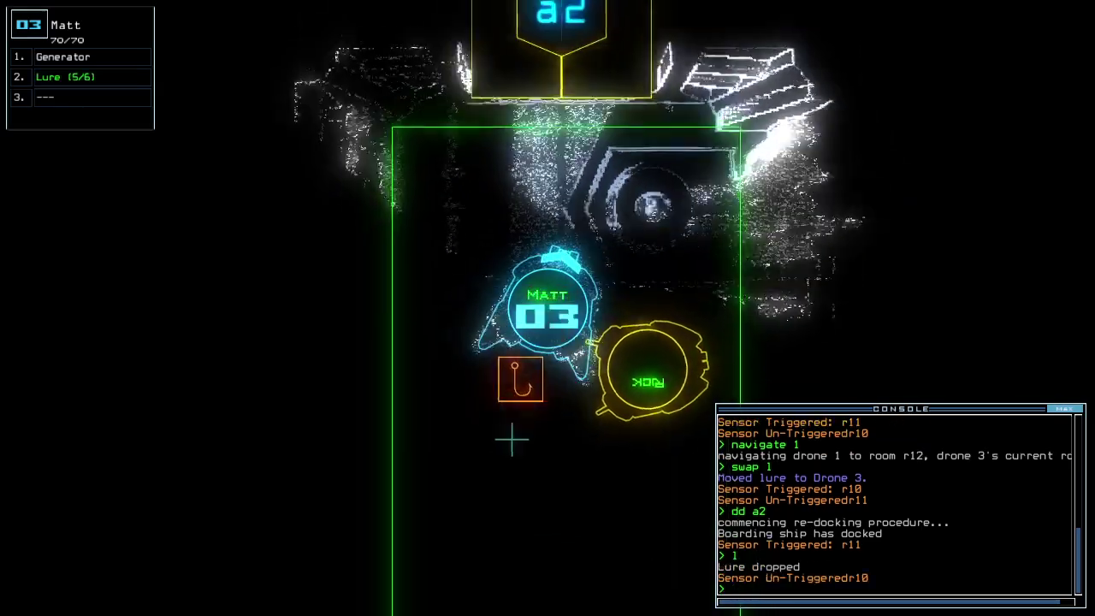
{"action": "key", "text": "Up"}
{"action": "type", "text": "arr"}
{"action": "key", "text": "Return"}
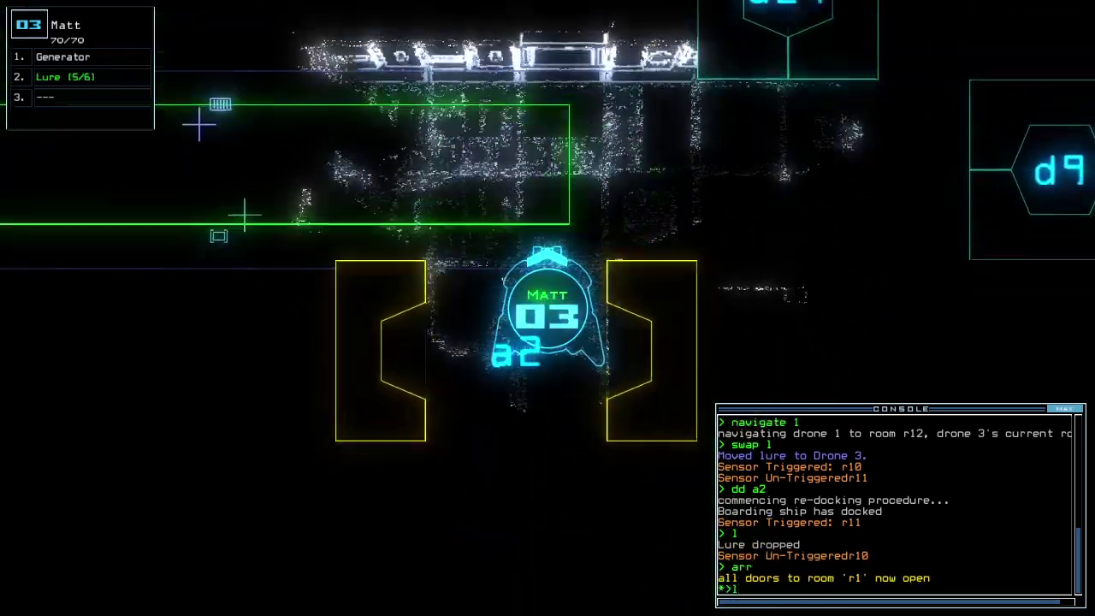
{"action": "key", "text": "Return"}
{"action": "key", "text": "Down"}
{"action": "type", "text": "ra"}
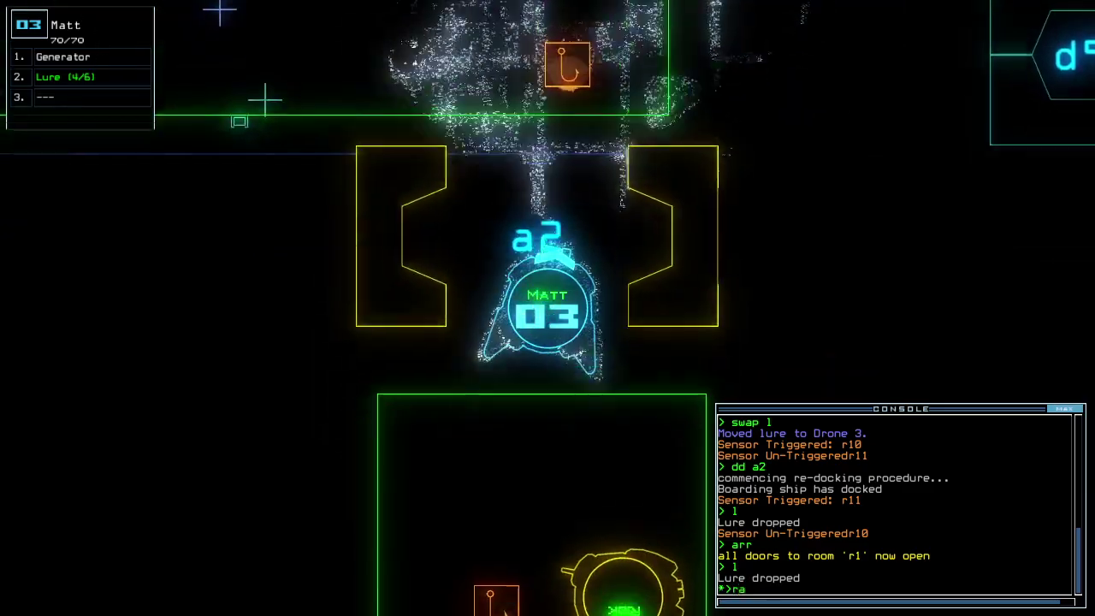
{"action": "key", "text": "Return"}
{"action": "type", "text": "pickup"}
- Recover the lure, drive drone 3 through a2 toward door d11, and seal r1
{"action": "key", "text": "Return"}
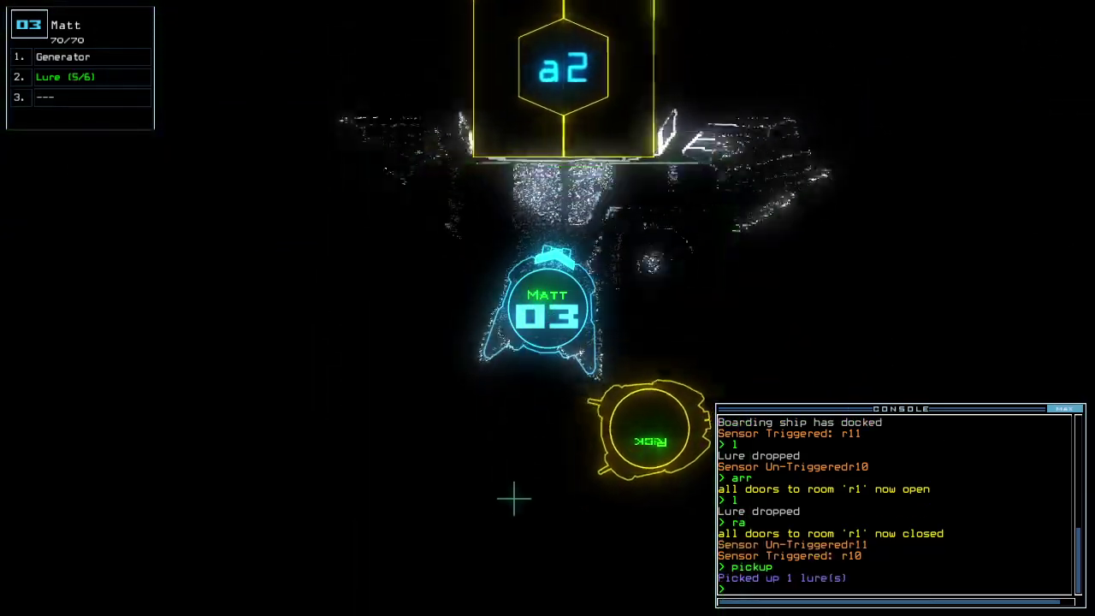
{"action": "type", "text": "arr"}
{"action": "key", "text": "Return"}
{"action": "key", "text": "Up"}
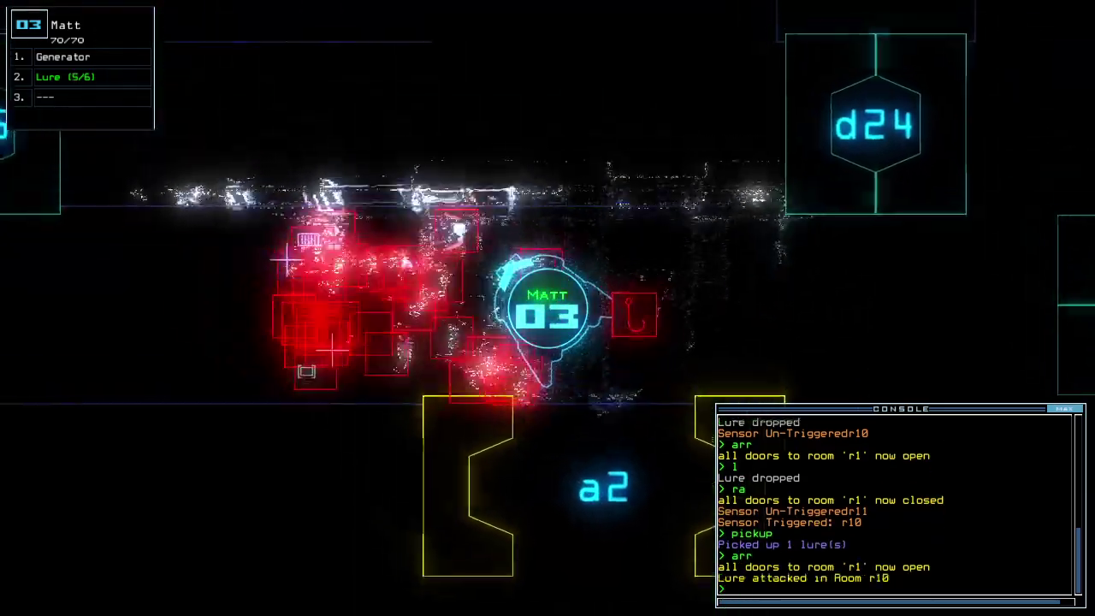
{"action": "key", "text": "Left"}
{"action": "type", "text": "ra"}
{"action": "key", "text": "Return"}
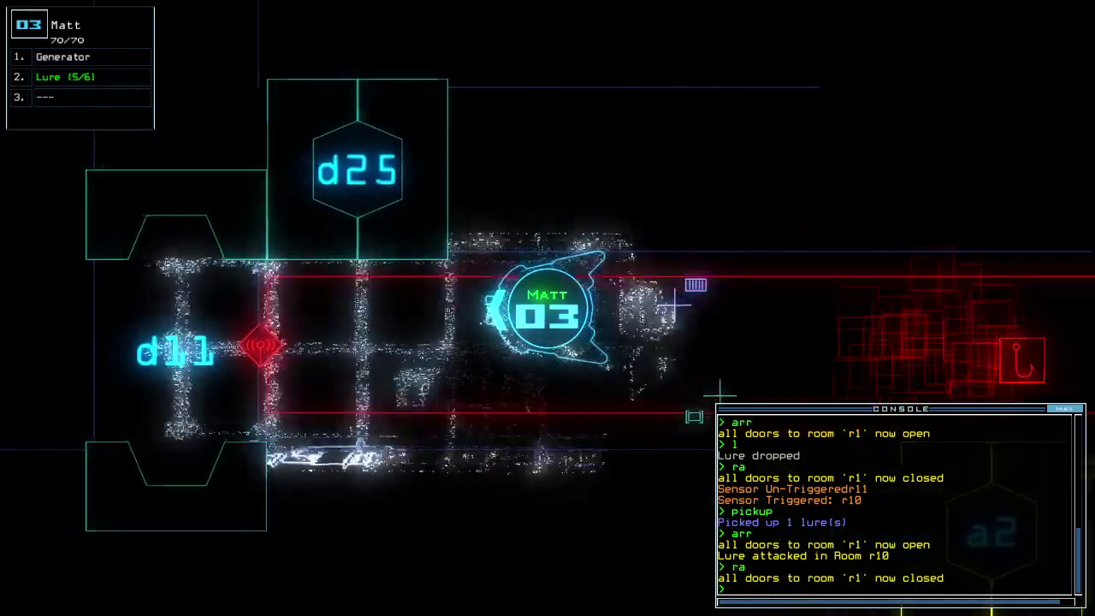
{"action": "type", "text": "l"}
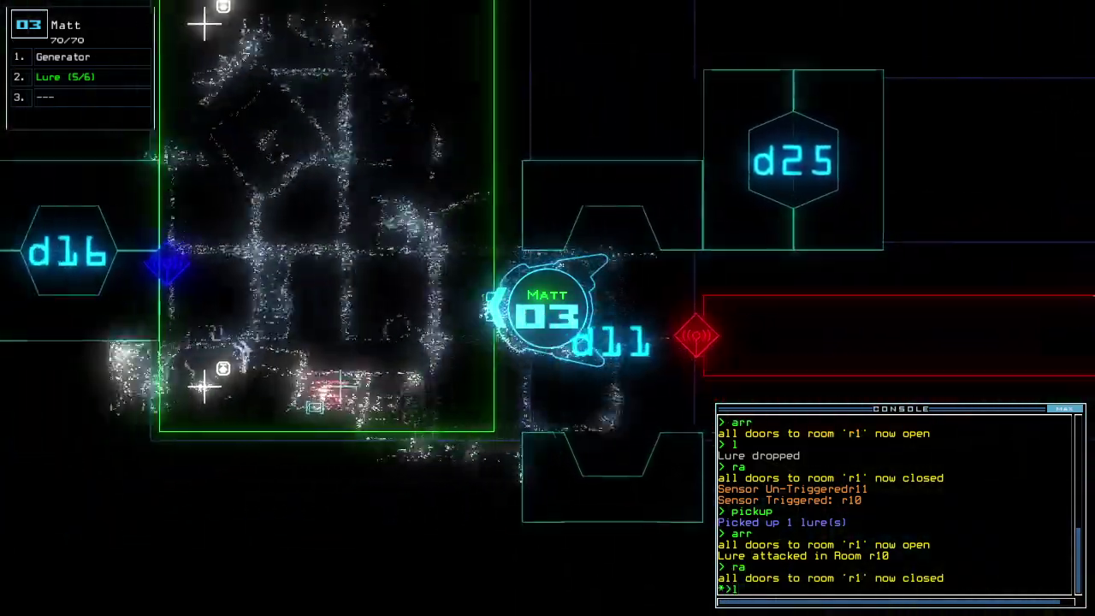
- Drop a lure by door d11, power the generator, close d11, and re-dock at a3
{"action": "key", "text": "Return"}
{"action": "type", "text": "generator"}
{"action": "key", "text": "Return"}
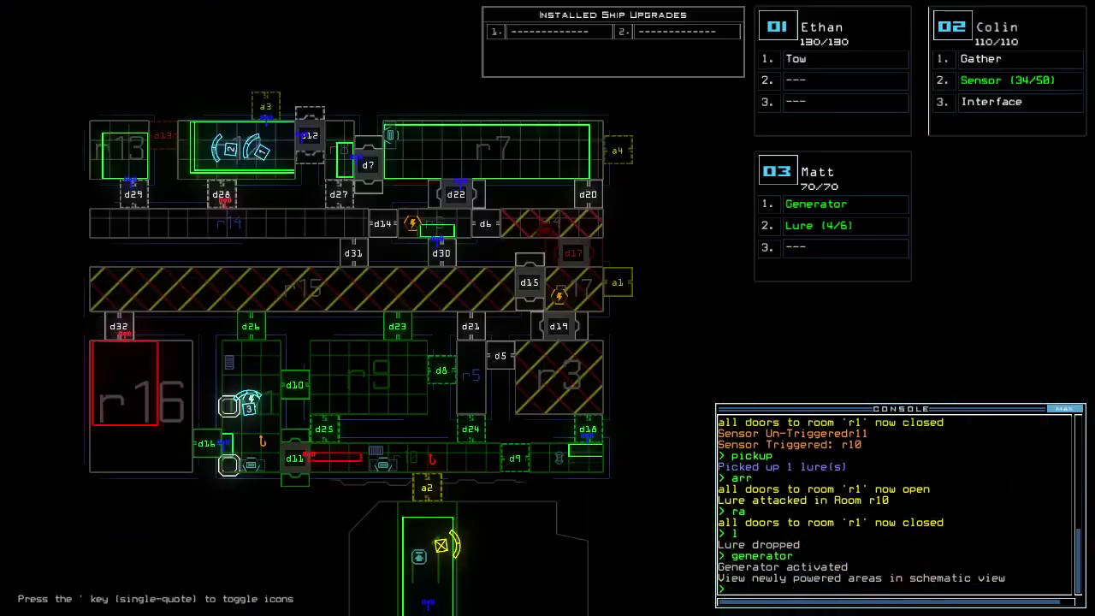
{"action": "type", "text": "d11"}
{"action": "key", "text": "Return"}
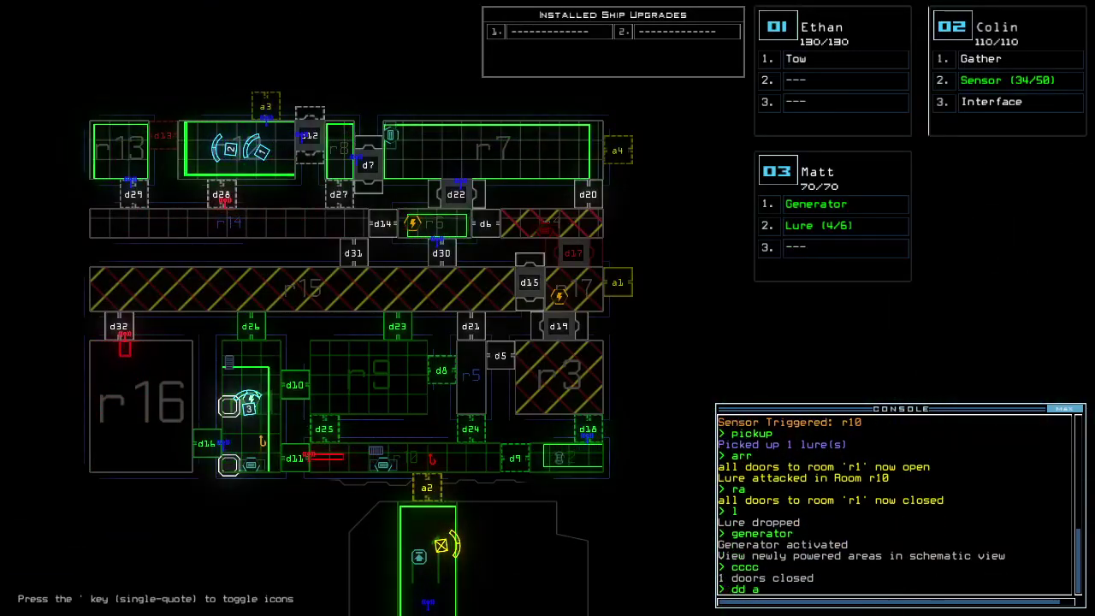
{"action": "type", "text": "1"}
{"action": "key", "text": "Return"}
{"action": "type", "text": "vacuum r10 a2"}
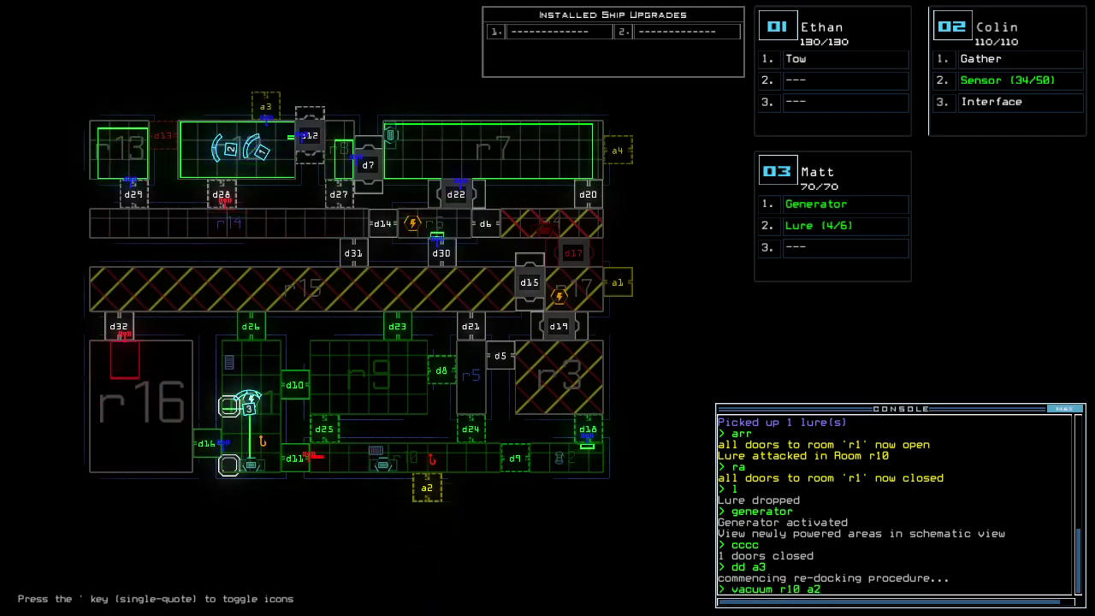
{"action": "type", "text": "d"}
- Vent room r10 through airlock a2, reopen door d11, and open room r1's doors
{"action": "key", "text": "Return"}
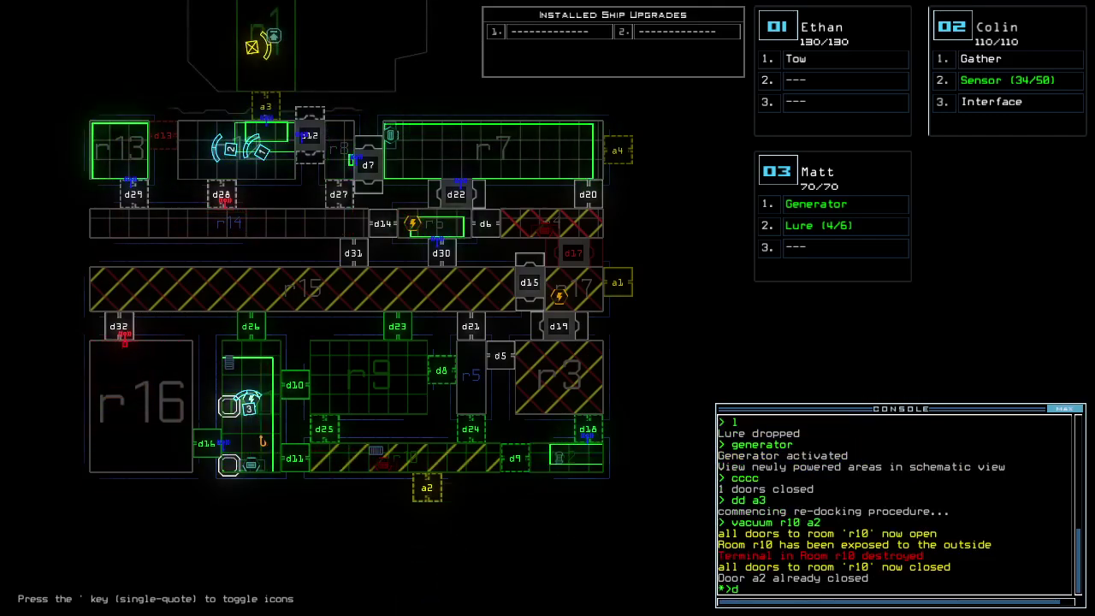
{"action": "type", "text": "11"}
{"action": "key", "text": "Return"}
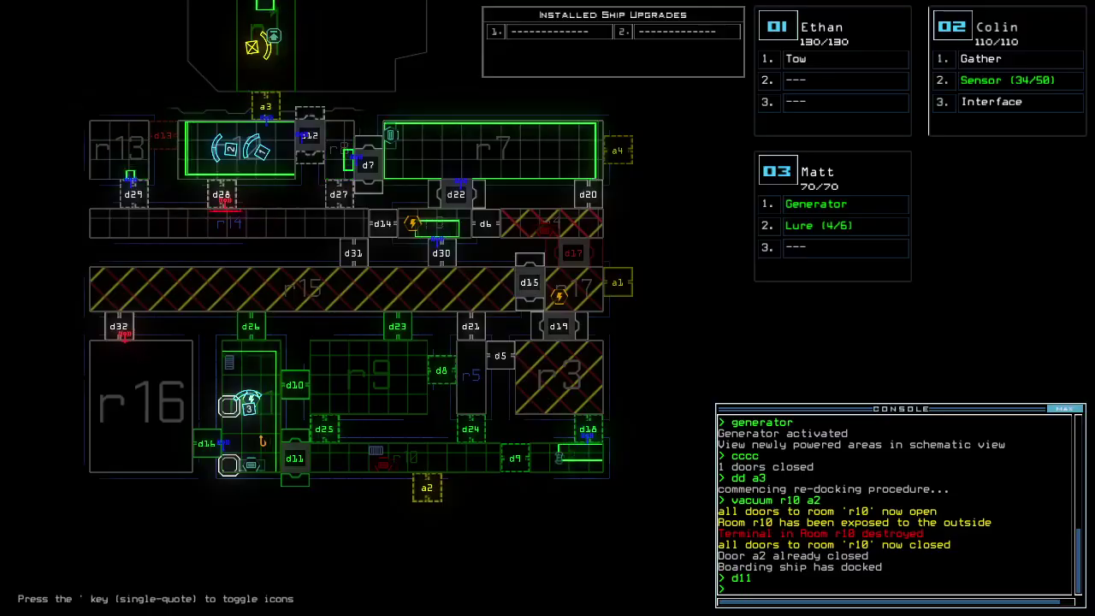
{"action": "key", "text": "Tab"}
{"action": "type", "text": "arr"}
{"action": "key", "text": "Return"}
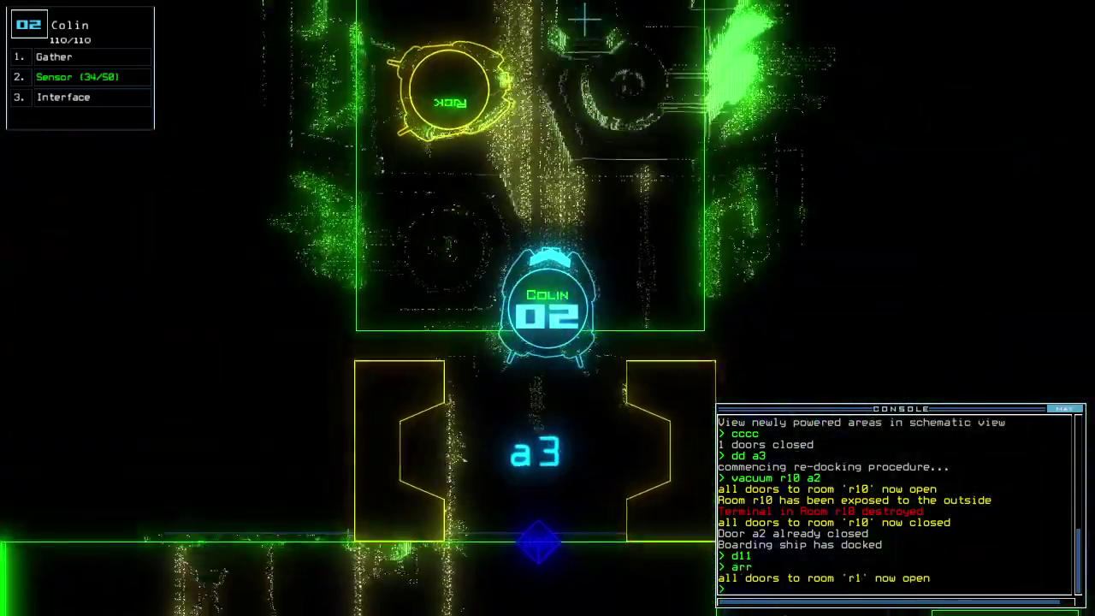
- Re-dock at airlock a2, open room r1's doors, and drop a sensor with drone 2
{"action": "key", "text": "Tab"}
{"action": "type", "text": "dd a2"}
{"action": "key", "text": "Return"}
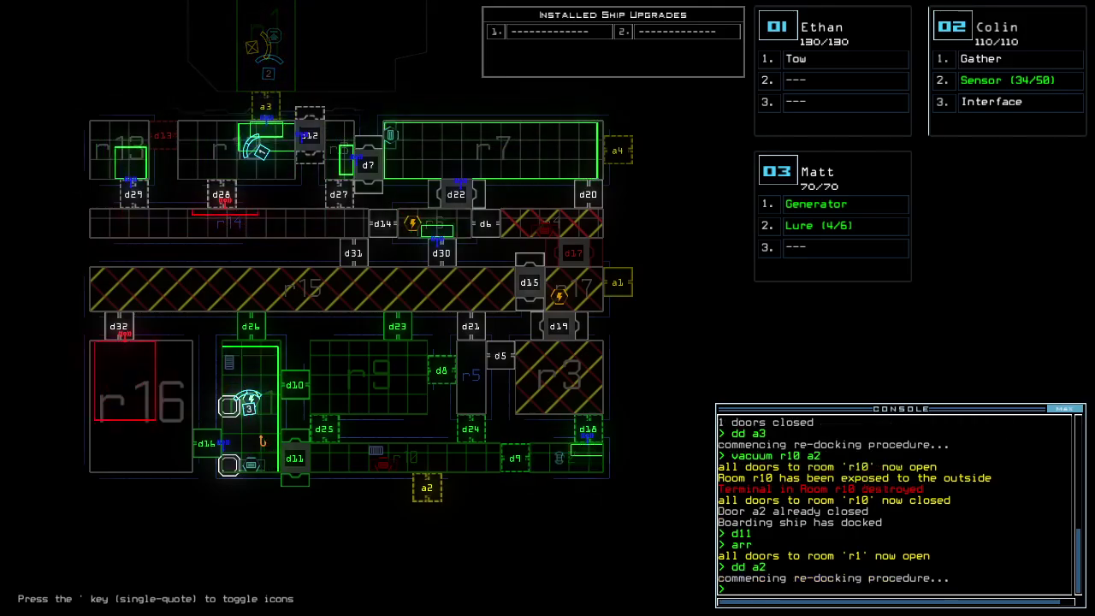
{"action": "key", "text": "Tab"}
{"action": "key", "text": "Tab"}
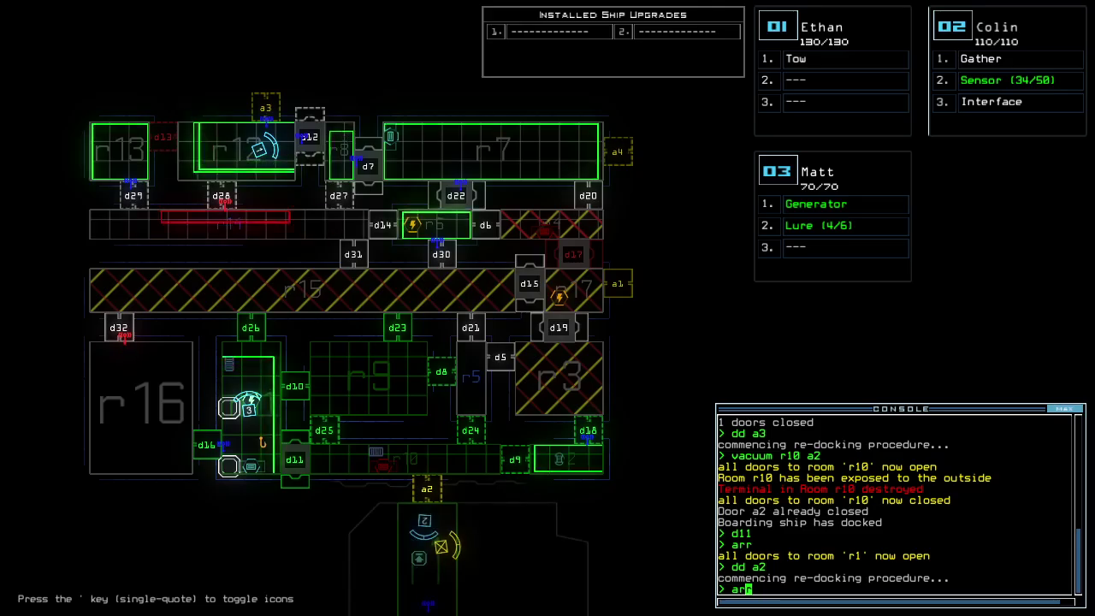
{"action": "type", "text": "r"}
{"action": "key", "text": "Return"}
{"action": "key", "text": "Tab"}
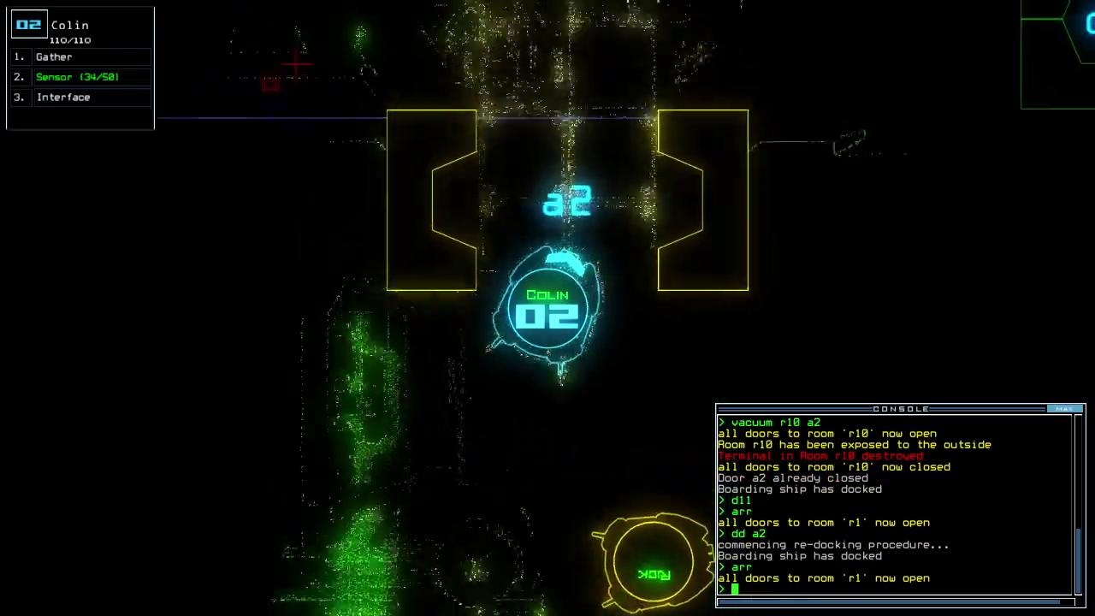
{"action": "type", "text": "ss"}
{"action": "key", "text": "Return"}
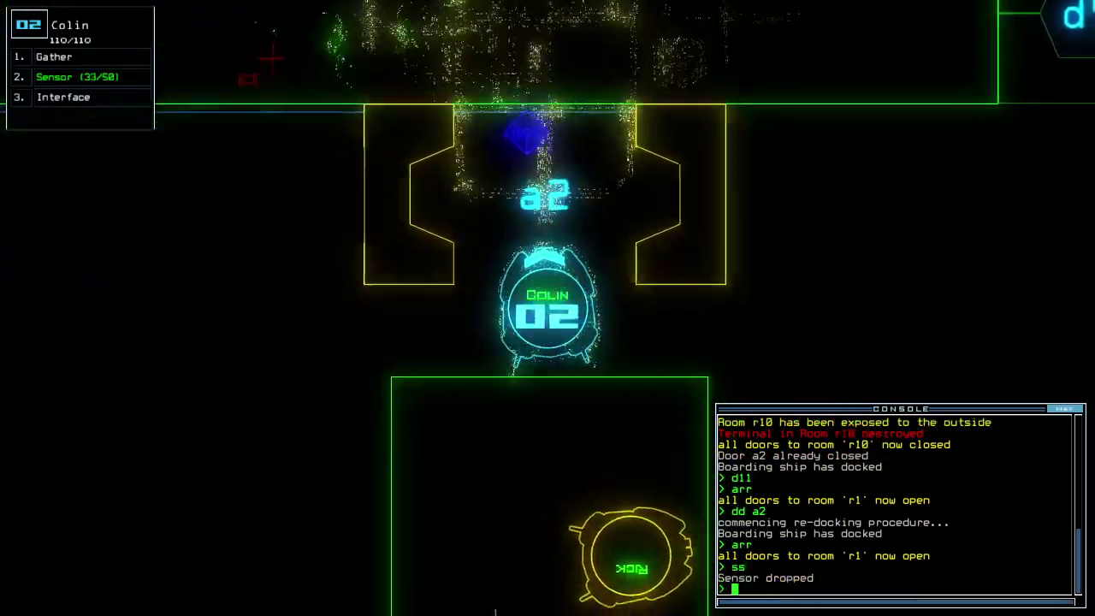
{"action": "key", "text": "Tab"}
{"action": "key", "text": "Tab"}
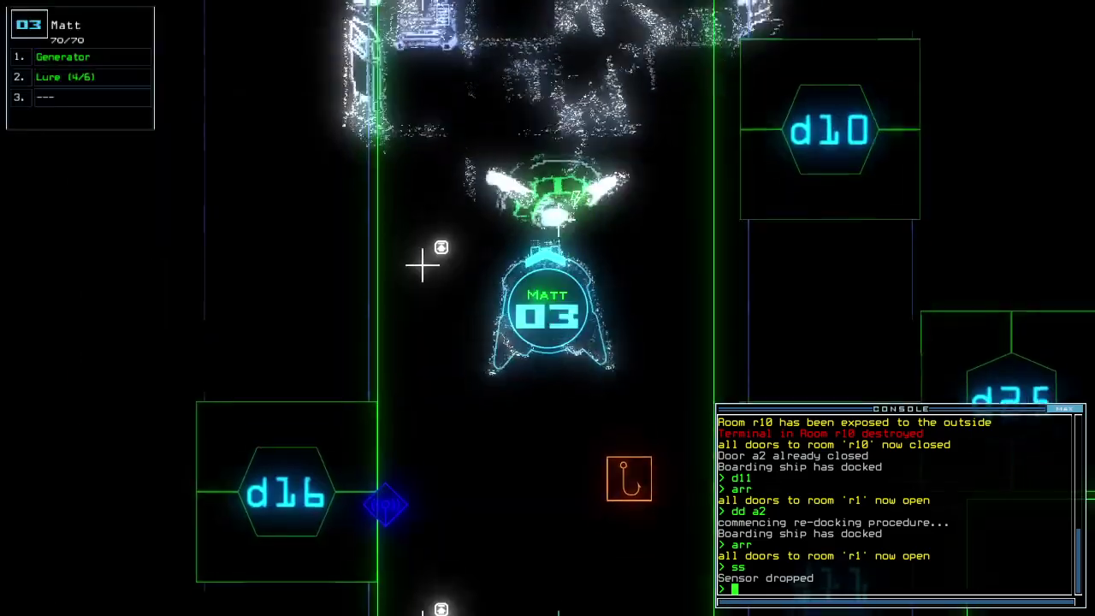
- Deactivate the generator, swap drone 3's generator for gather, and start re-docking at a3
{"action": "key", "text": "1"}
{"action": "key", "text": "Down"}
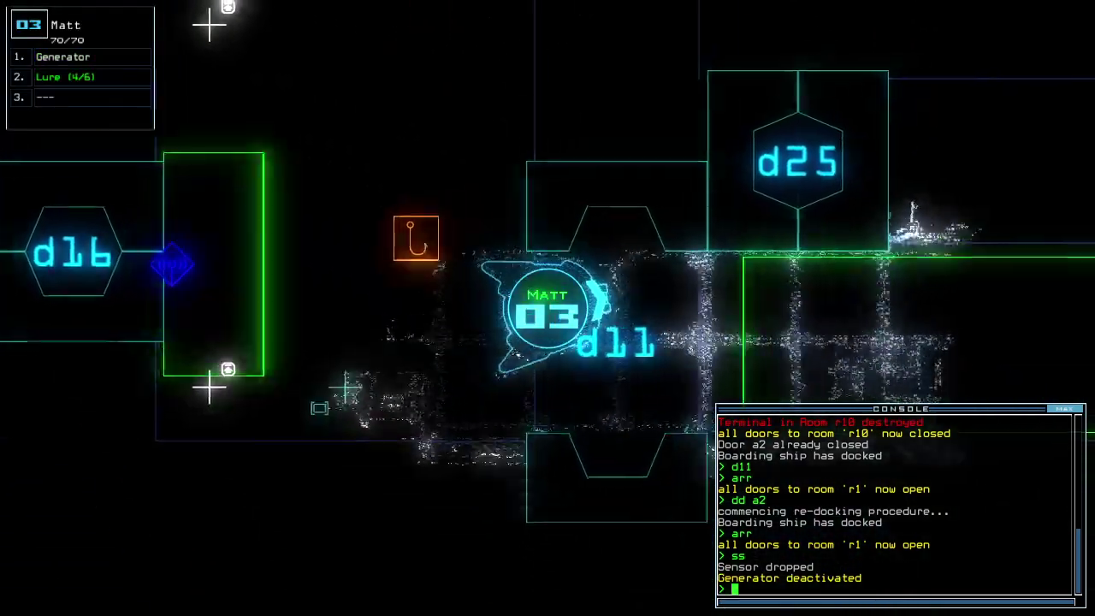
{"action": "key", "text": "Tab"}
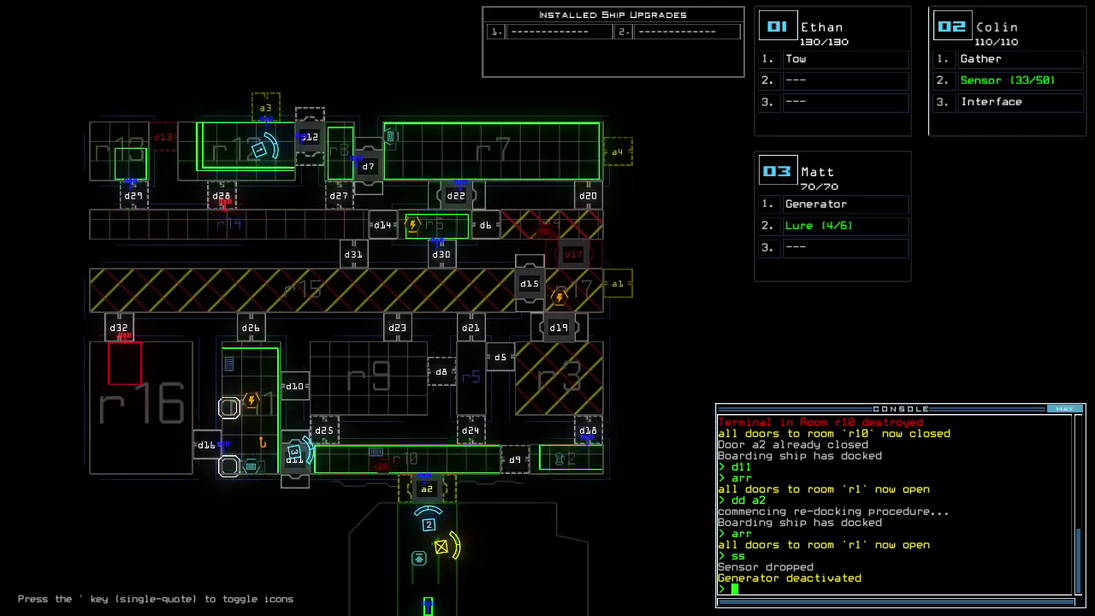
{"action": "key", "text": "Tab"}
{"action": "type", "text": "2swap ga ge"}
{"action": "key", "text": "Return"}
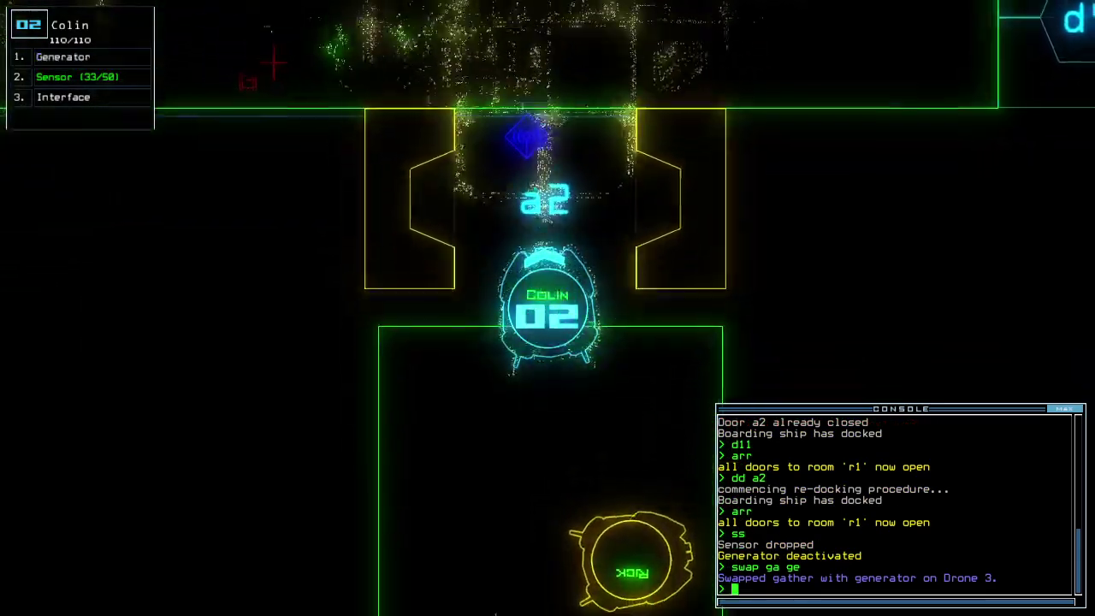
{"action": "key", "text": "Tab"}
{"action": "type", "text": "d a3"}
{"action": "key", "text": "Return"}
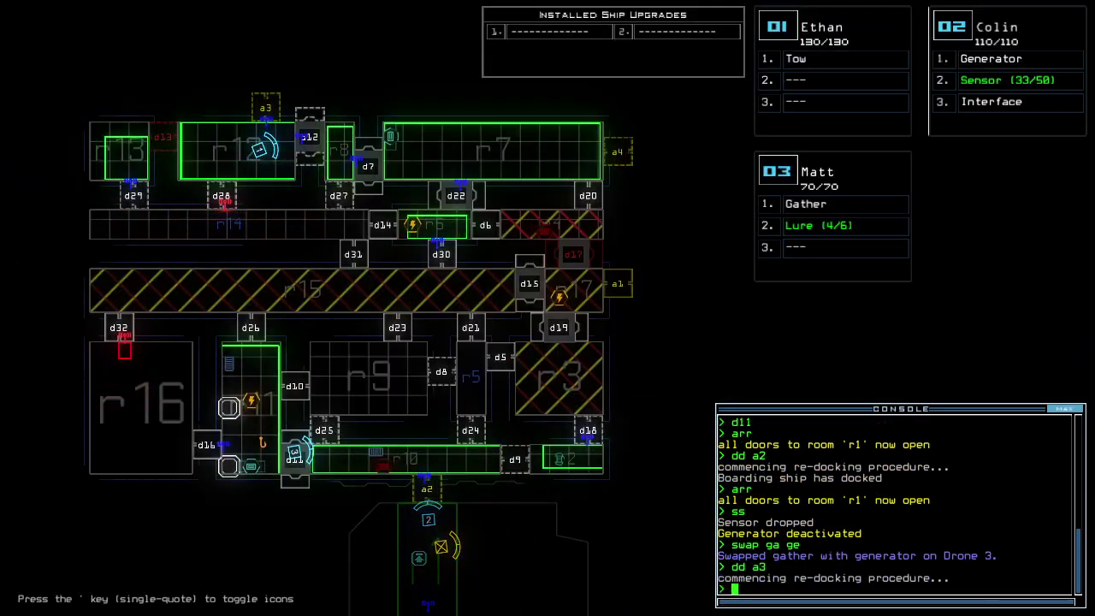
{"action": "key", "text": "1"}
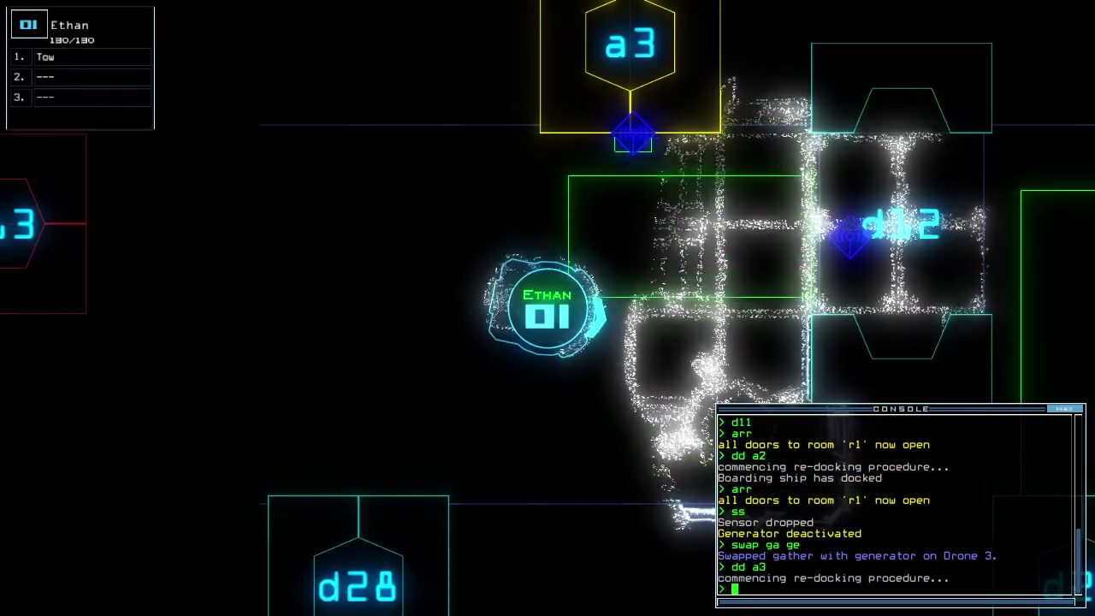
- Check the mission time and re-dock the boarding ship at airlock a2
{"action": "key", "text": "Tab"}
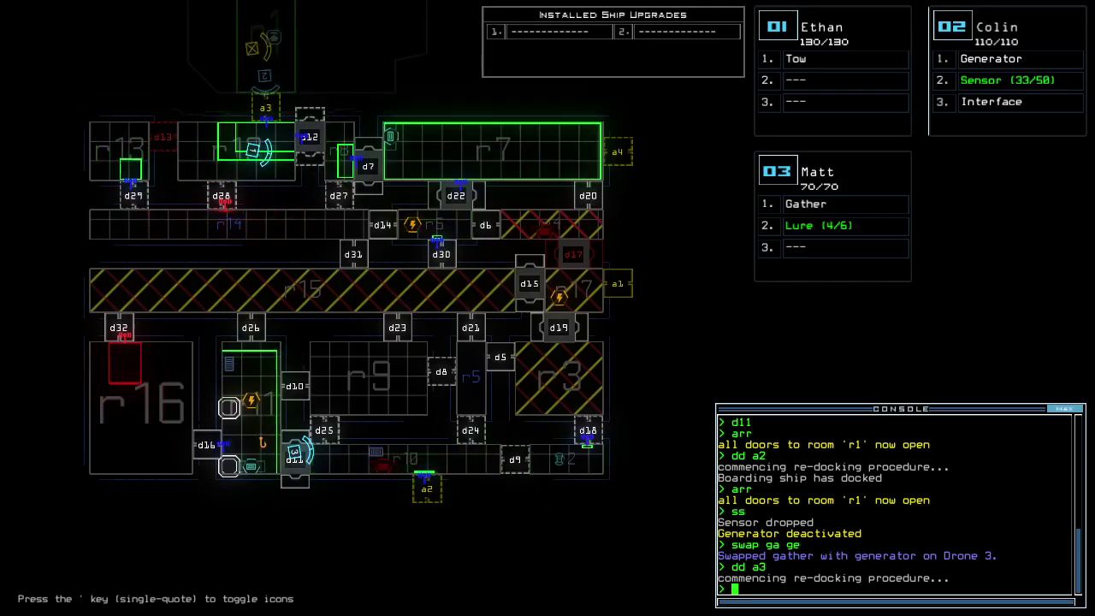
{"action": "key", "text": "3"}
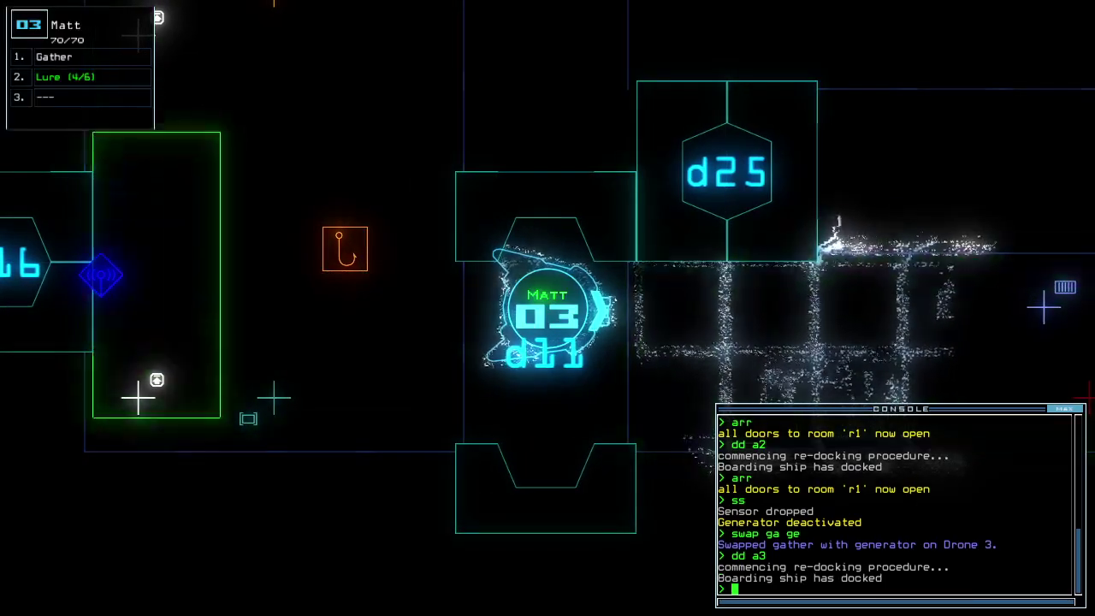
{"action": "key", "text": "Tab"}
{"action": "type", "text": "te"}
{"action": "key", "text": "Return"}
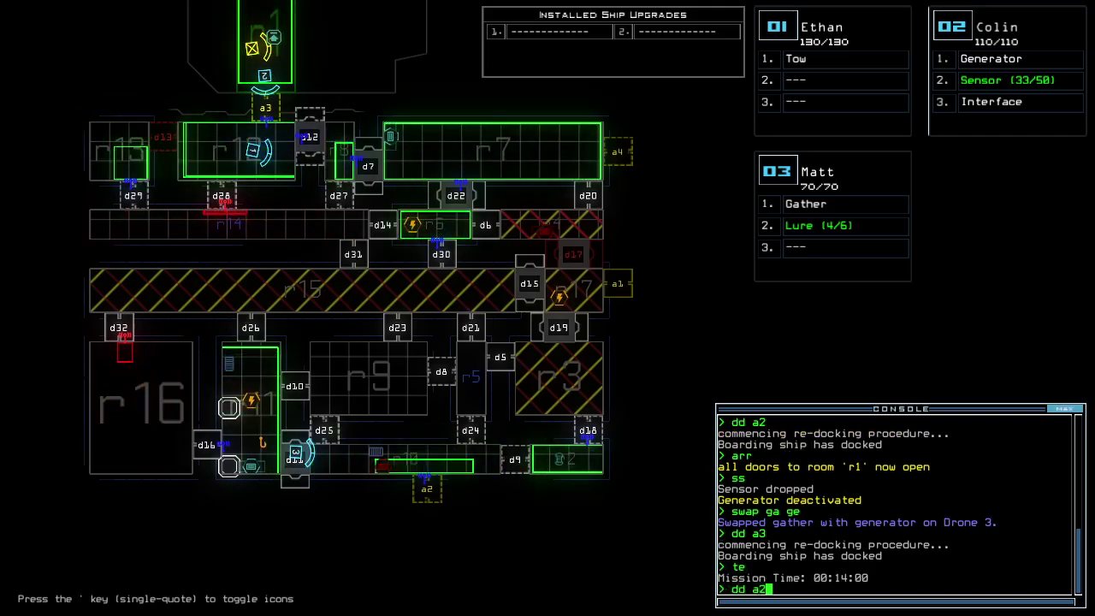
{"action": "key", "text": "Return"}
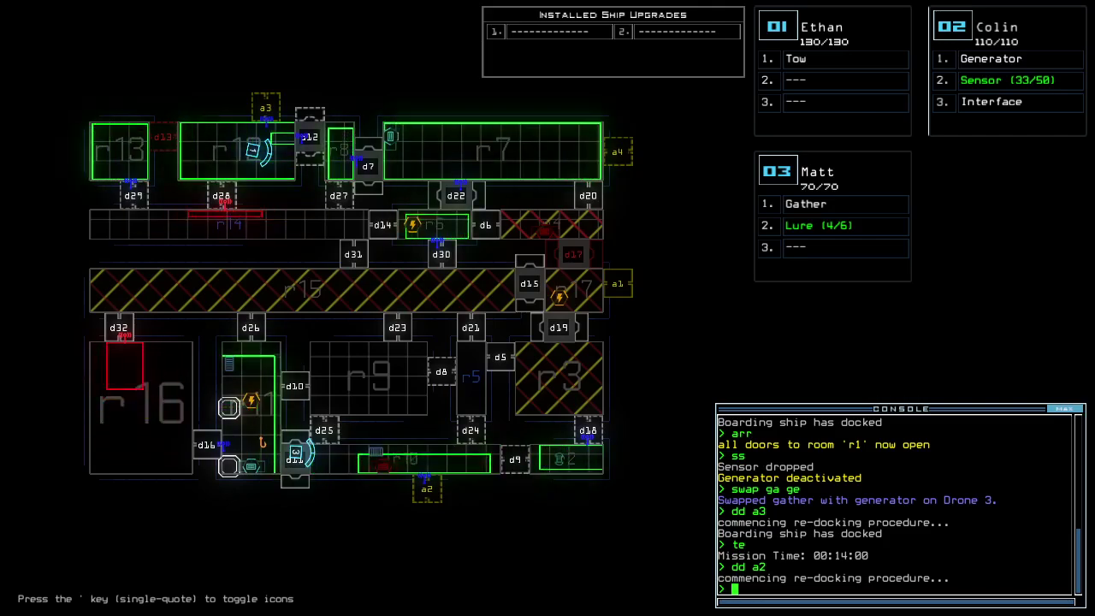
{"action": "type", "text": "2"}
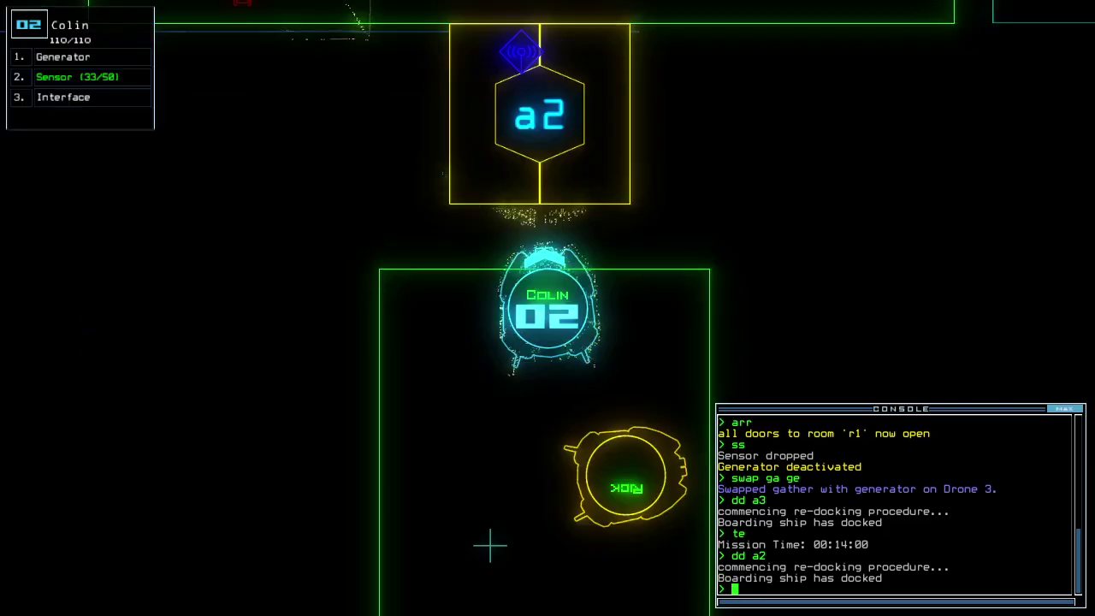
{"action": "type", "text": "arr"}
- Open room r1's doors, drive drone 2 toward door d11, and close r1 again
{"action": "key", "text": "Return"}
{"action": "key", "text": "Up"}
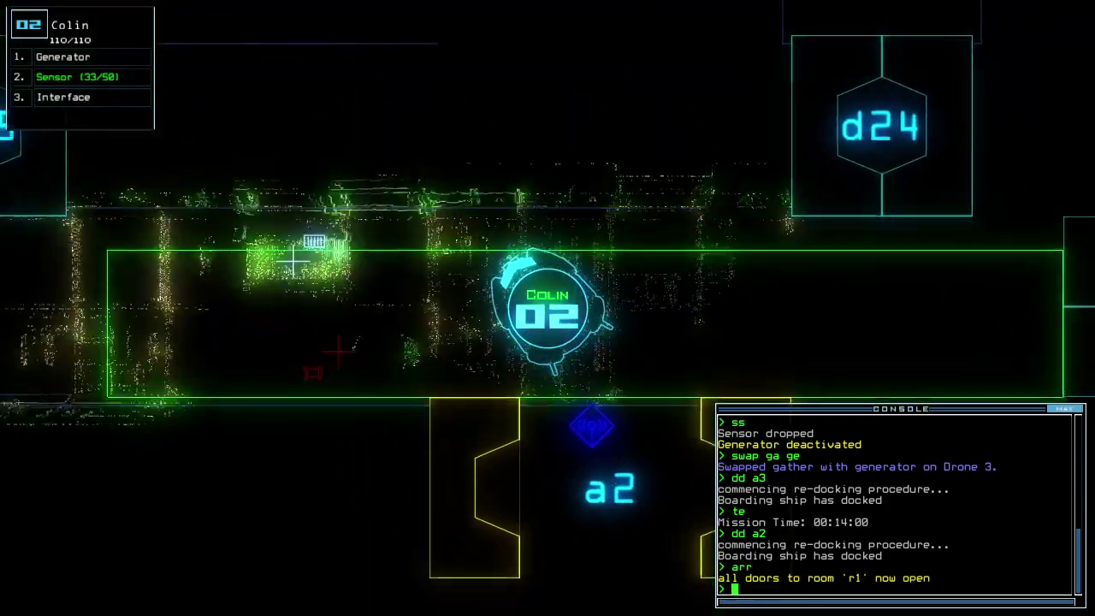
{"action": "key", "text": "Left"}
{"action": "type", "text": "ra"}
{"action": "key", "text": "Return"}
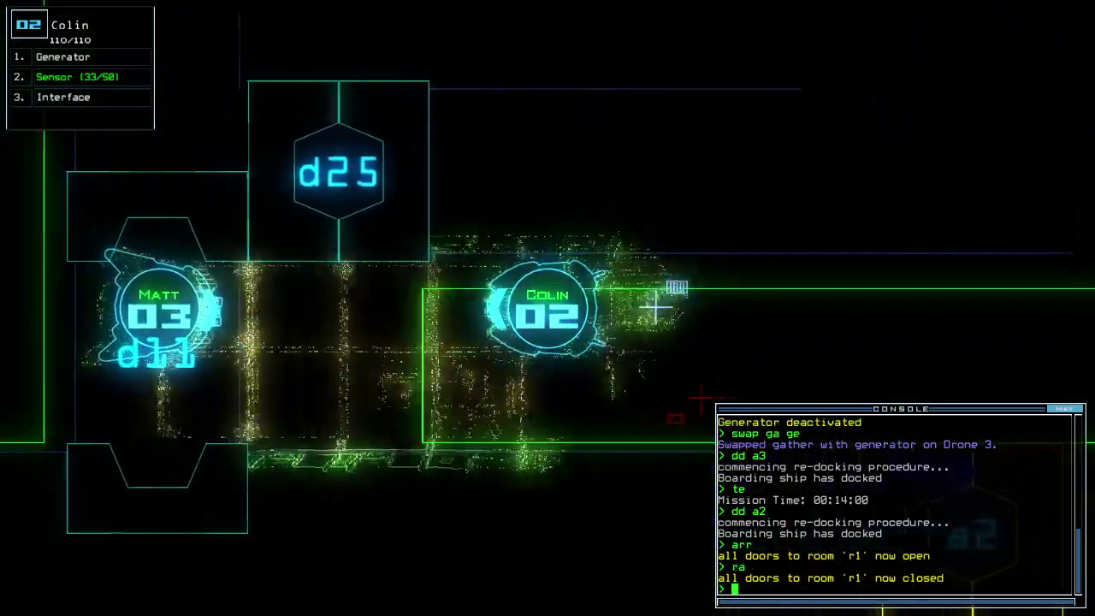
{"action": "key", "text": "Down"}
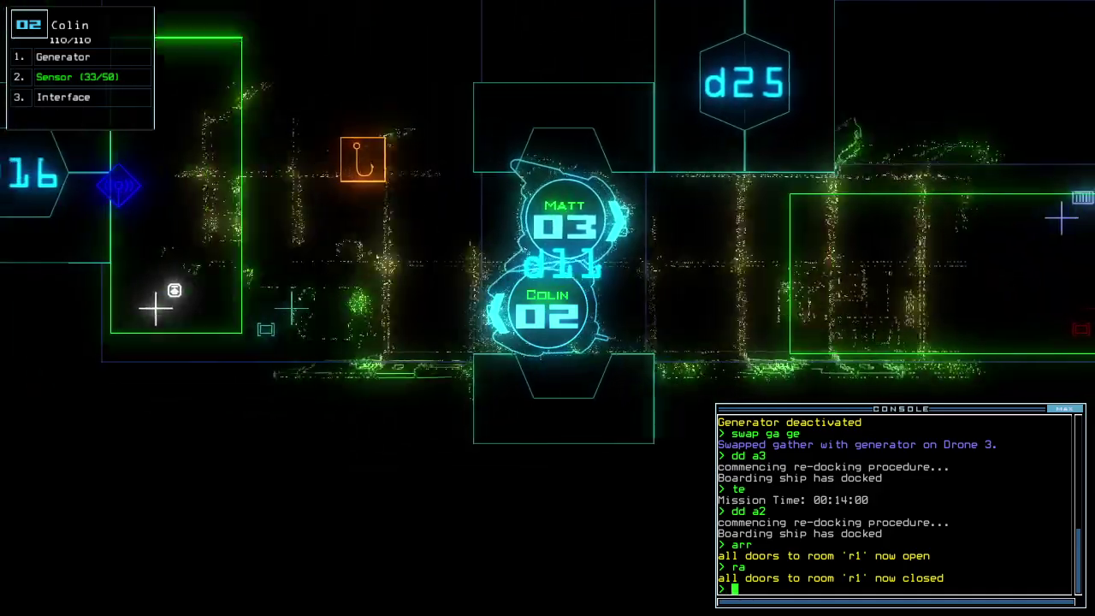
- Have drone Matt drop a lure past door d11, leaving 3 of 6
{"action": "key", "text": "3"}
{"action": "key", "text": "Right"}
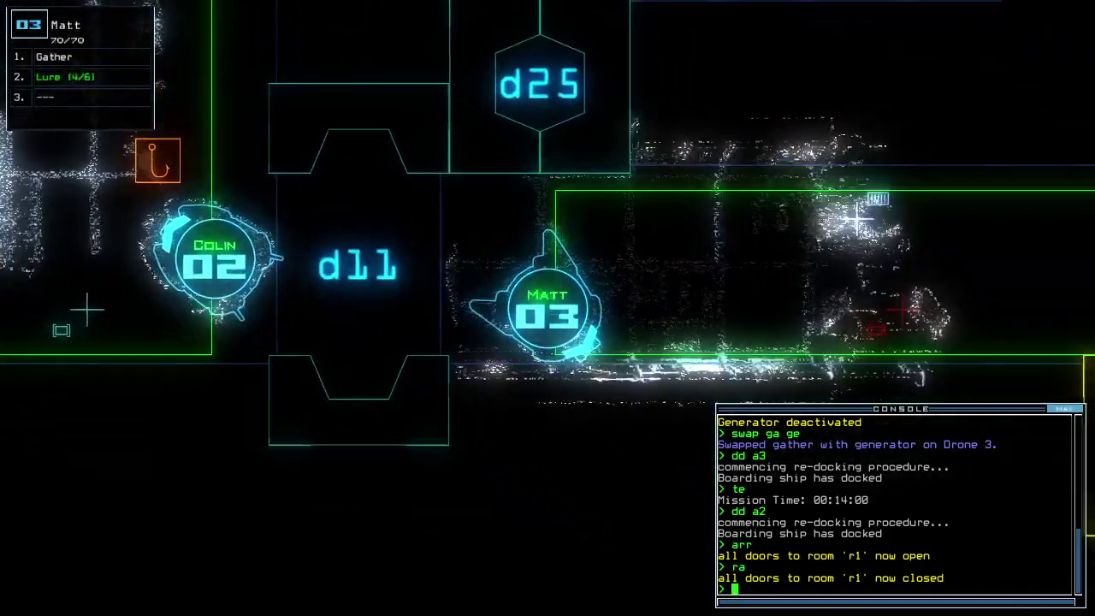
{"action": "type", "text": "l"}
{"action": "key", "text": "Return"}
{"action": "key", "text": "Tab"}
{"action": "key", "text": "Tab"}
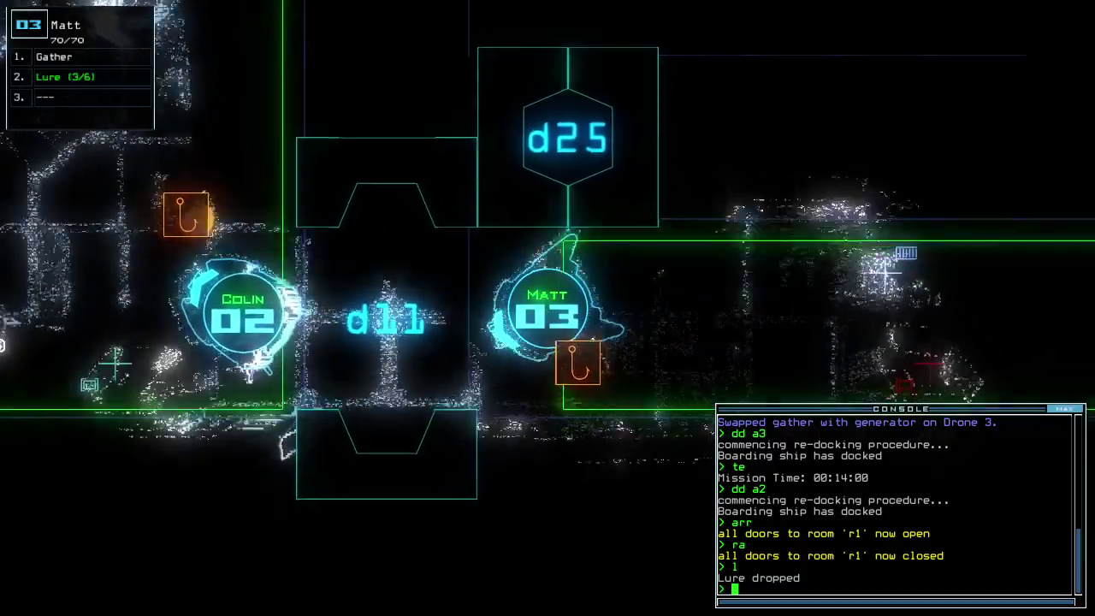
{"action": "type", "text": "2senerator pickup"}
- Run generator and pickup, restart the generator, and swap the sensor module to Matt
{"action": "key", "text": "Return"}
{"action": "key", "text": "Tab"}
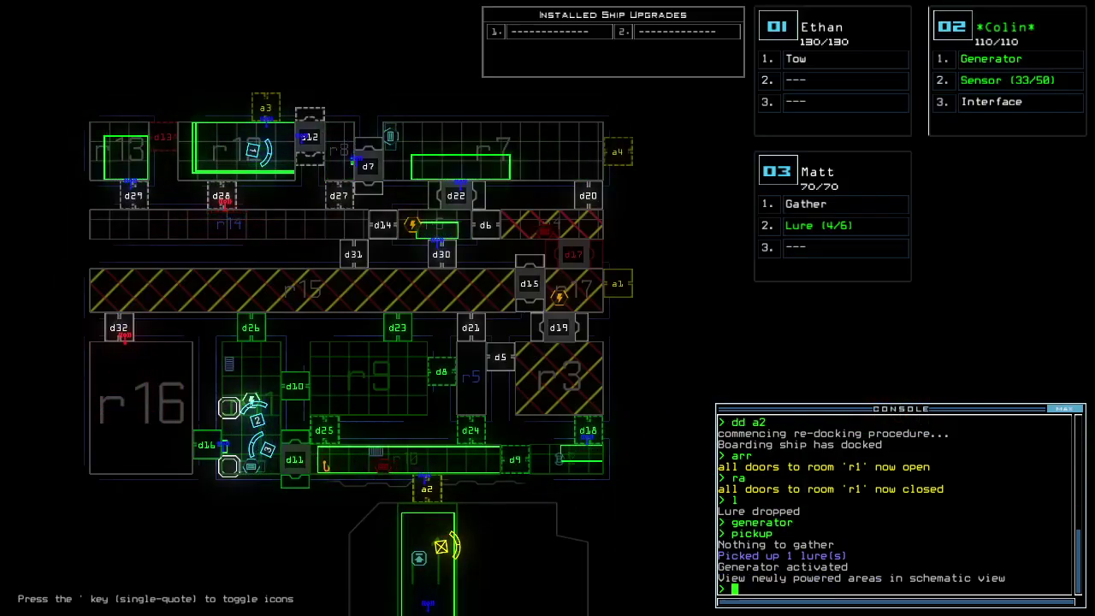
{"action": "key", "text": "Tab"}
{"action": "key", "text": "Tab"}
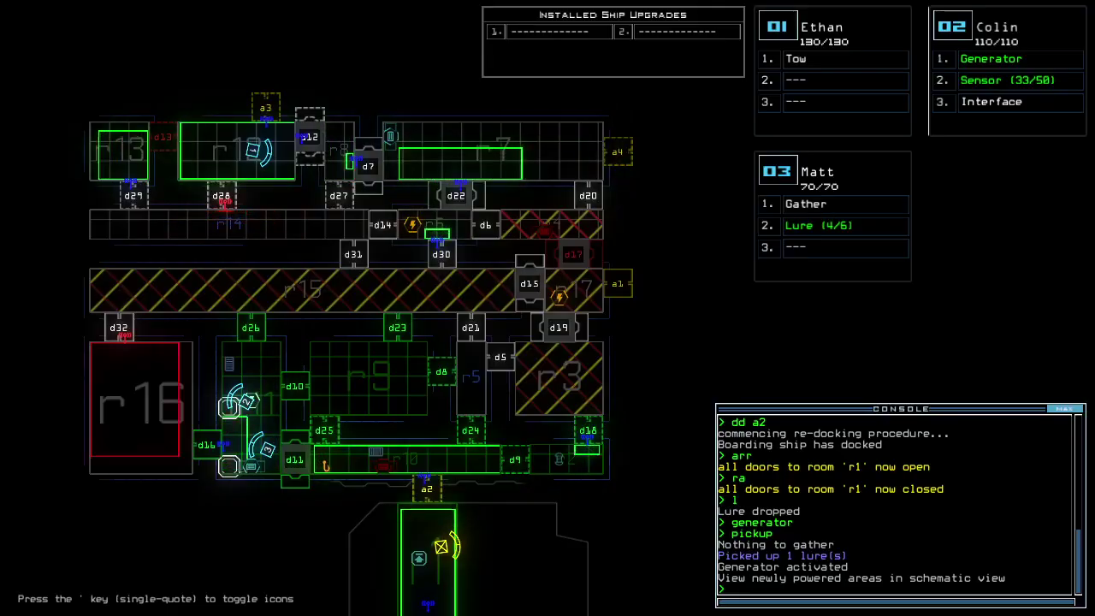
{"action": "key", "text": "Tab"}
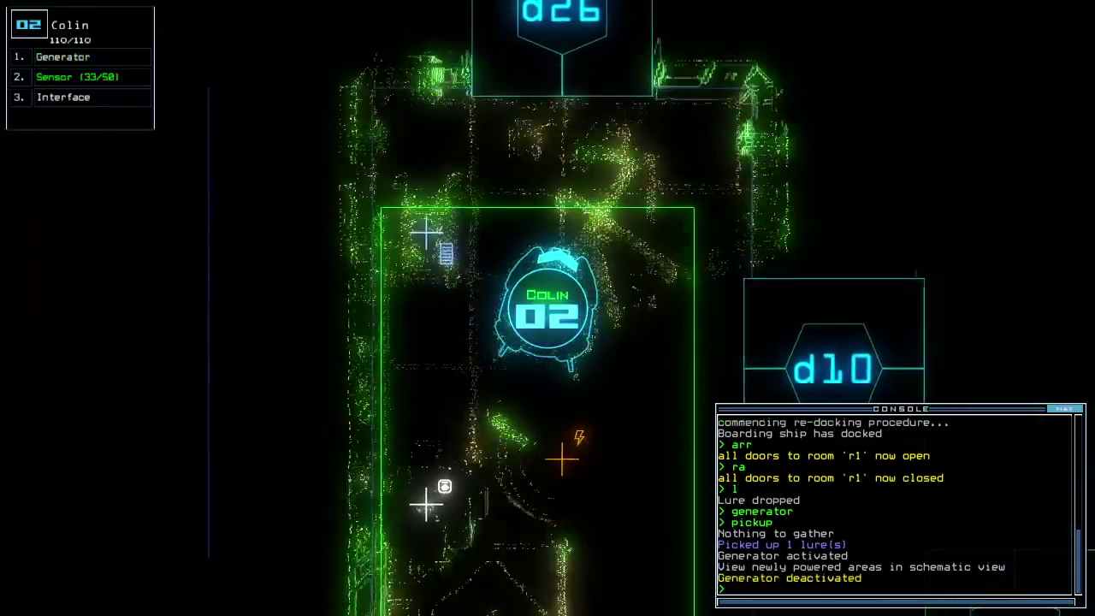
{"action": "type", "text": "3generator"}
{"action": "key", "text": "Return"}
{"action": "type", "text": "swap se"}
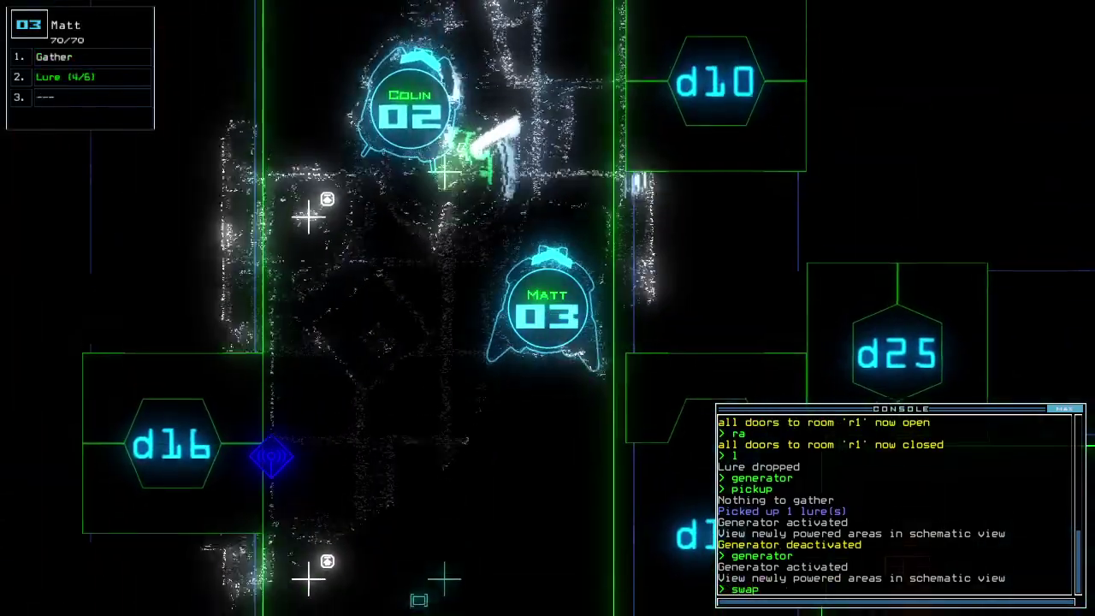
{"action": "key", "text": "Return"}
{"action": "type", "text": "d1"}
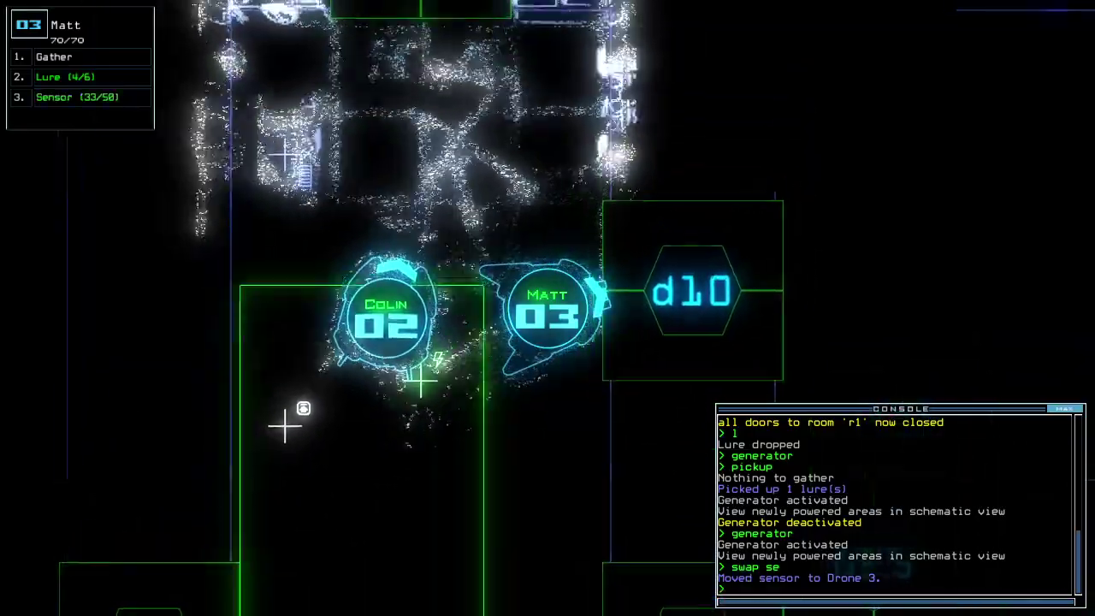
- Drop a lure from Matt, open door d10, and drop a sensor beyond it
{"action": "key", "text": "Return"}
{"action": "type", "text": "l0"}
{"action": "key", "text": "Return"}
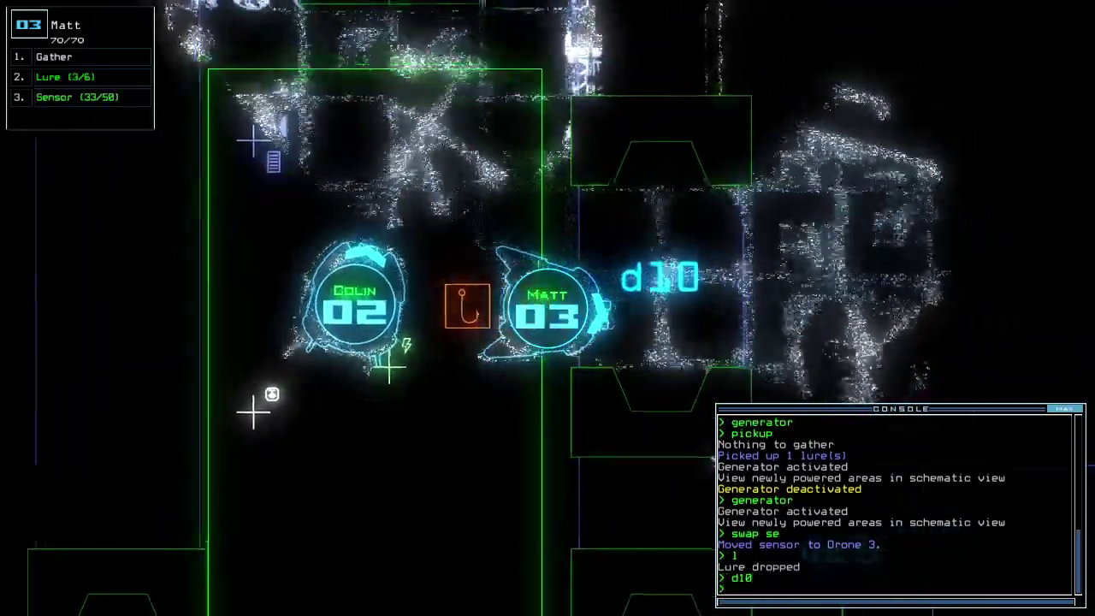
{"action": "type", "text": "ss"}
{"action": "key", "text": "Return"}
- Drive Matt past d10 and back, recover the lure, and close two doors (cccc)
{"action": "key", "text": "Right"}
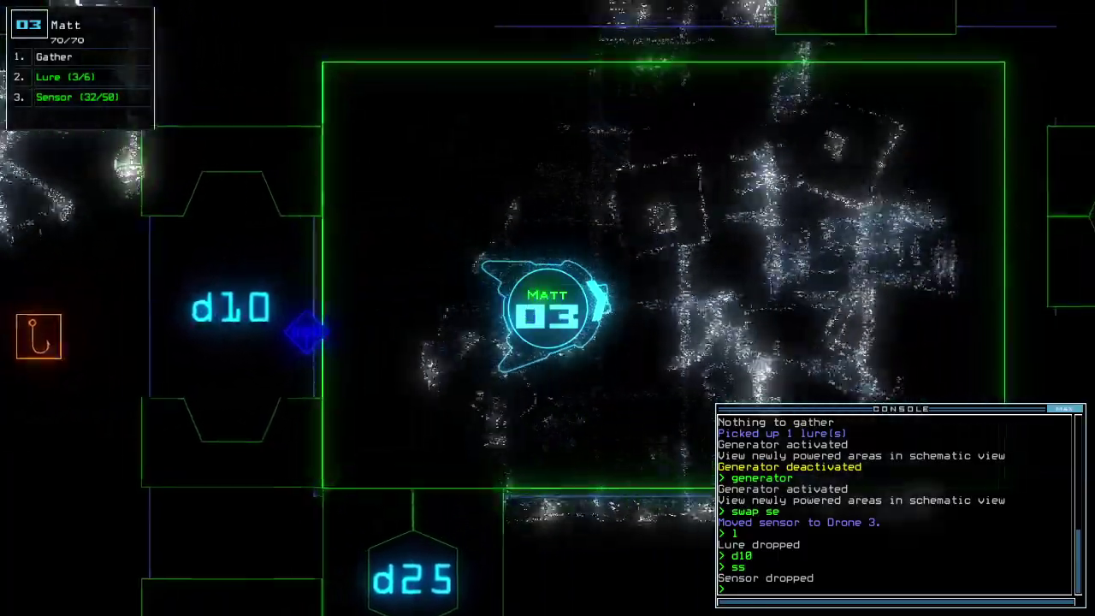
{"action": "key", "text": "Left"}
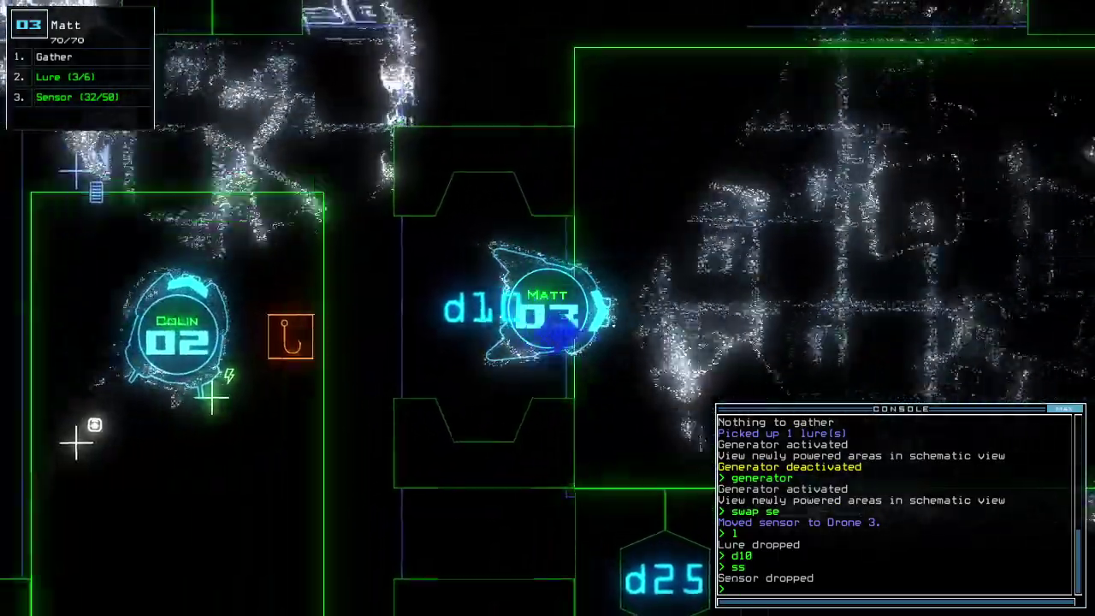
{"action": "type", "text": "pickup"}
{"action": "key", "text": "Return"}
{"action": "key", "text": "Tab"}
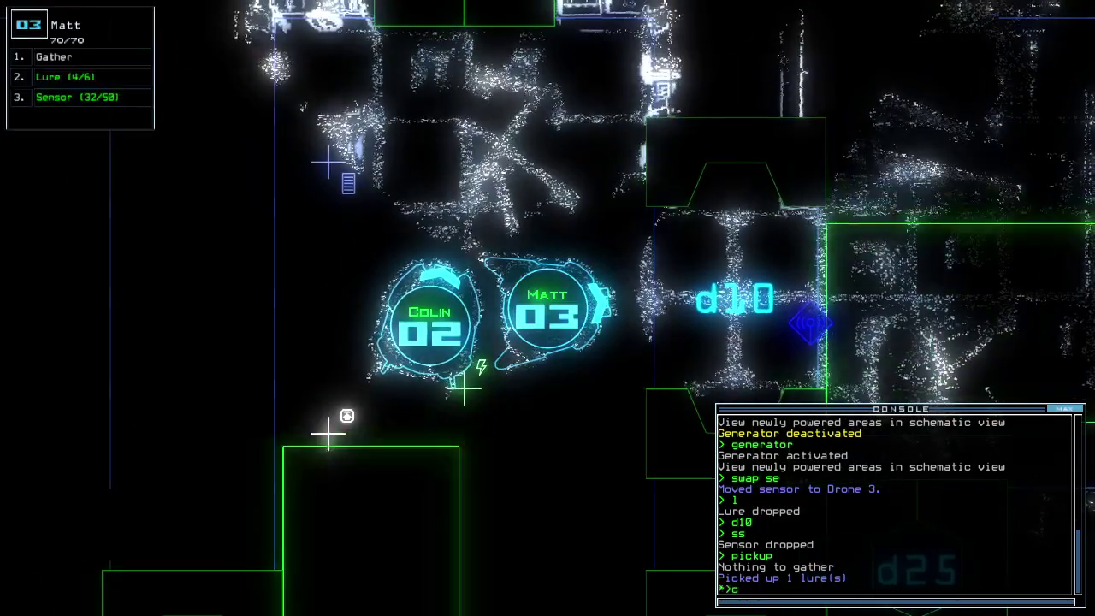
{"action": "type", "text": "cccc"}
{"action": "key", "text": "Return"}
{"action": "type", "text": "d23"}
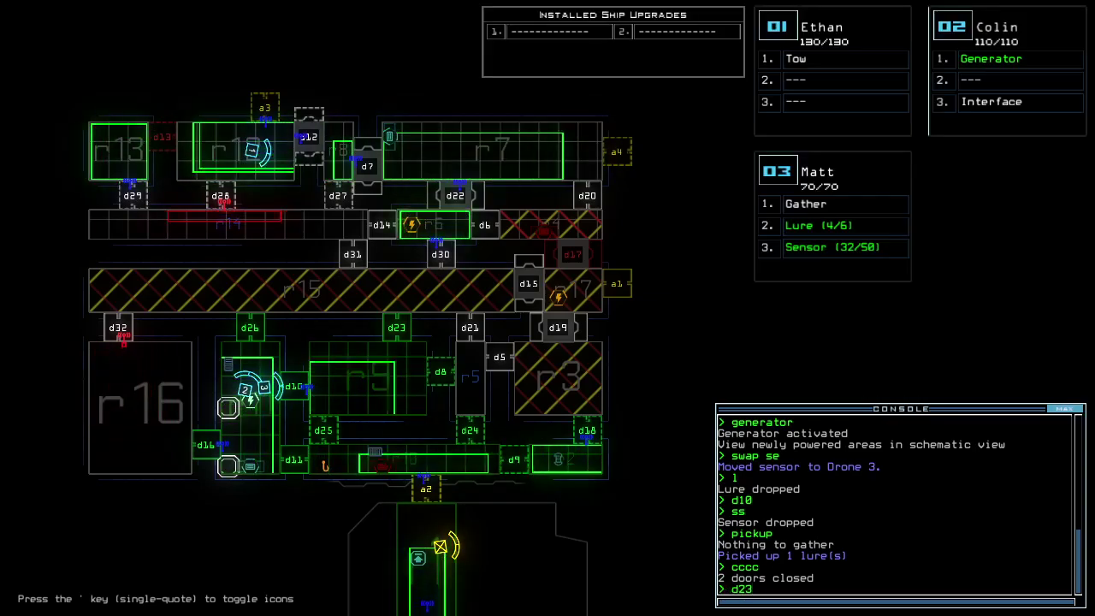
- Toggle door d23 to expose room r9 to space and flood it with radiation
{"action": "key", "text": "Return"}
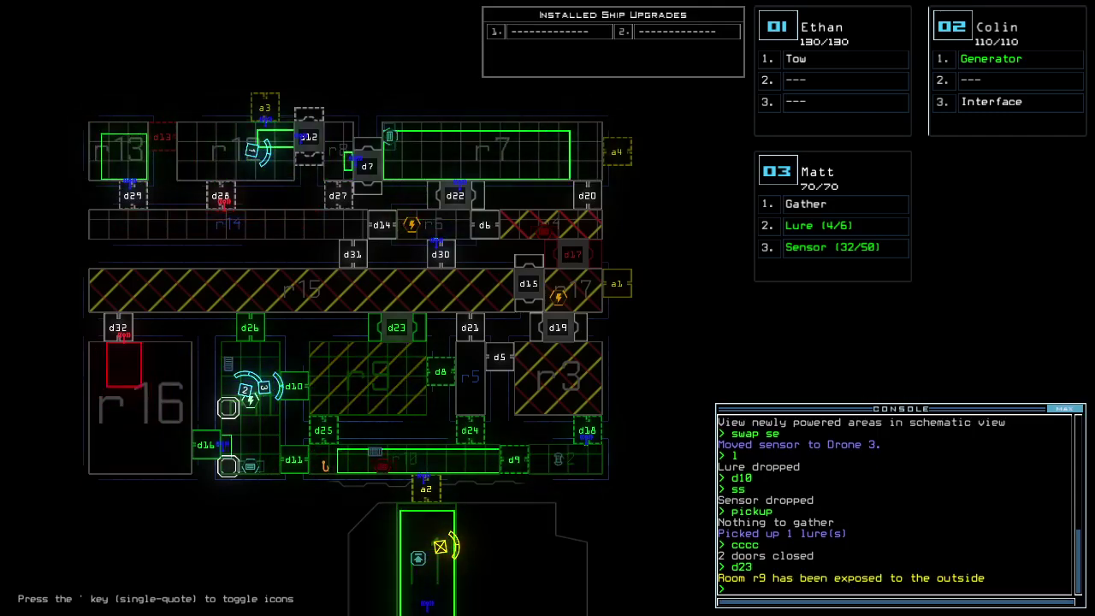
{"action": "type", "text": "d23 d8"}
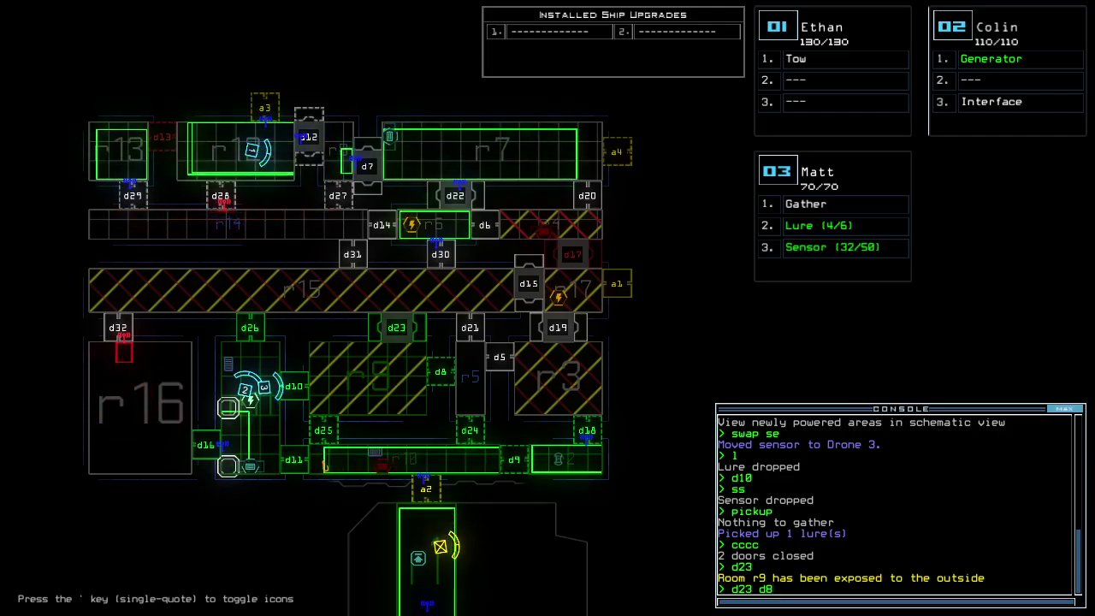
{"action": "key", "text": "BackSpace"}
{"action": "key", "text": "BackSpace"}
{"action": "key", "text": "BackSpace"}
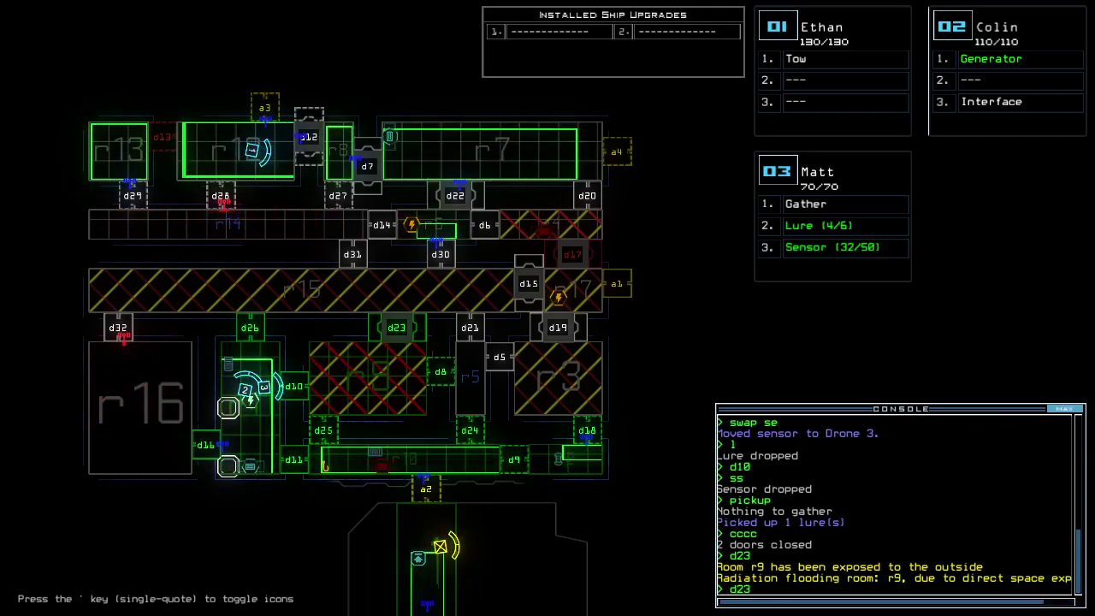
{"action": "key", "text": "Return"}
{"action": "type", "text": "te"}
- Check the mission time with 'te', then open door d11 to shut down the generator
{"action": "key", "text": "Return"}
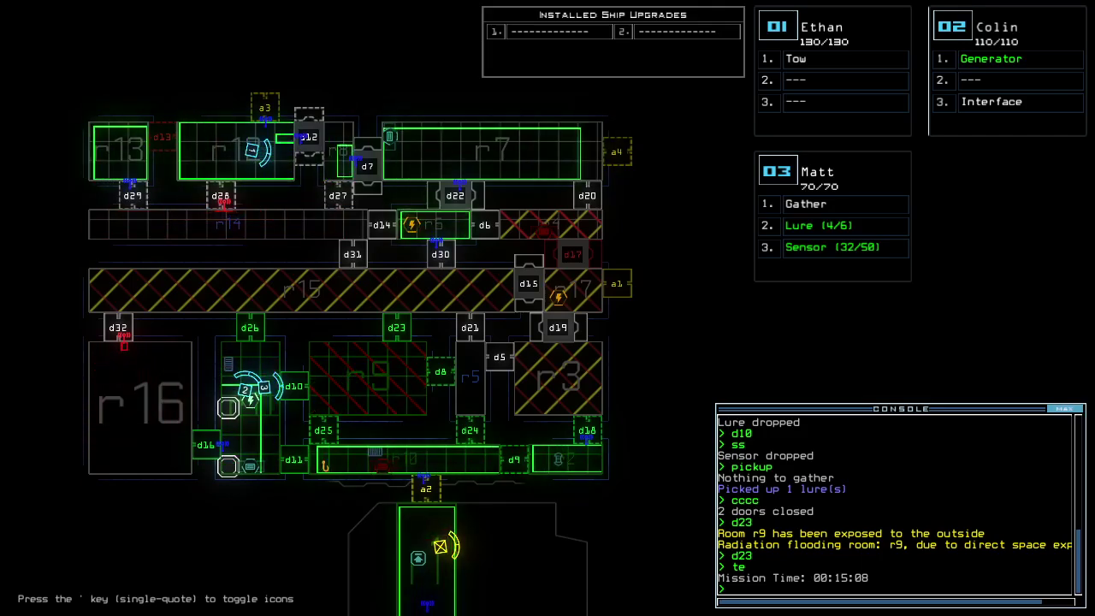
{"action": "key", "text": "Return"}
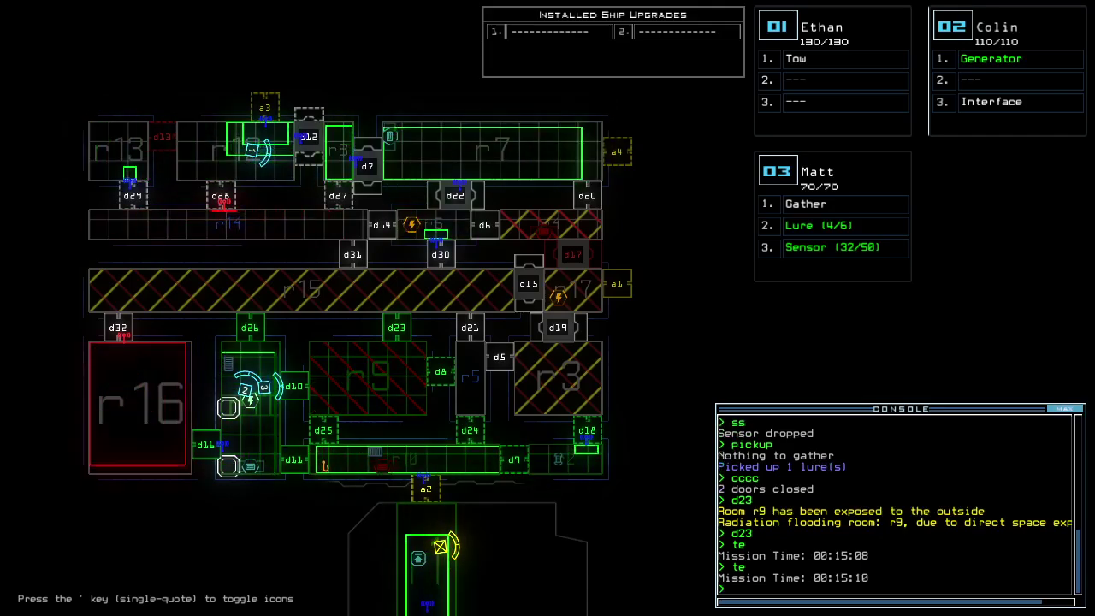
{"action": "type", "text": "te"}
{"action": "key", "text": "Return"}
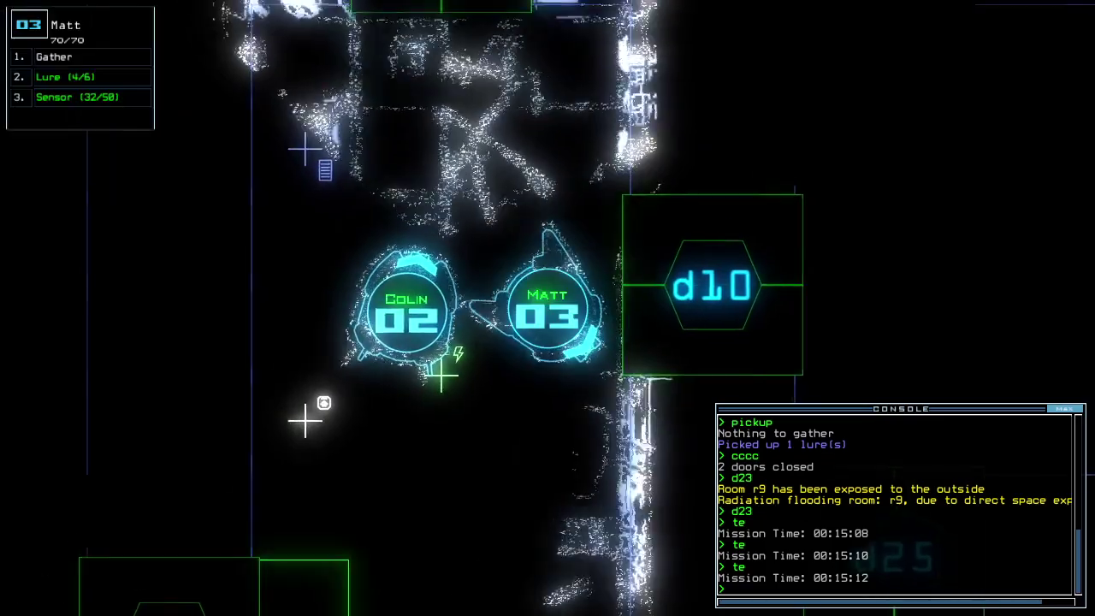
{"action": "type", "text": "d11"}
{"action": "key", "text": "Return"}
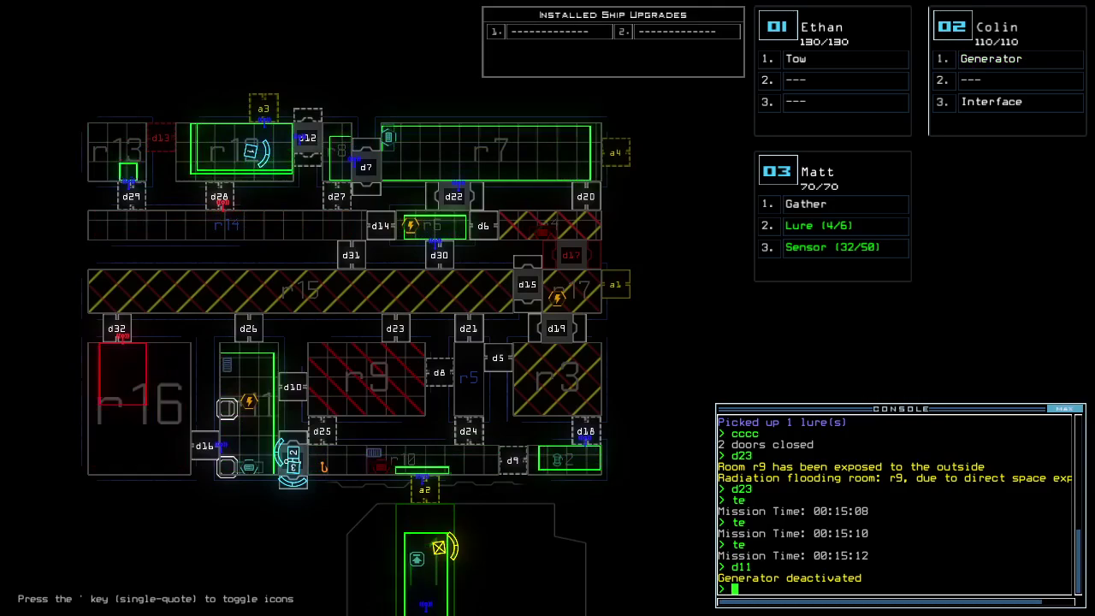
{"action": "type", "text": "te"}
- Check the mission time, then run 'generator ;d8' on drone 2 to toggle door d8
{"action": "key", "text": "Return"}
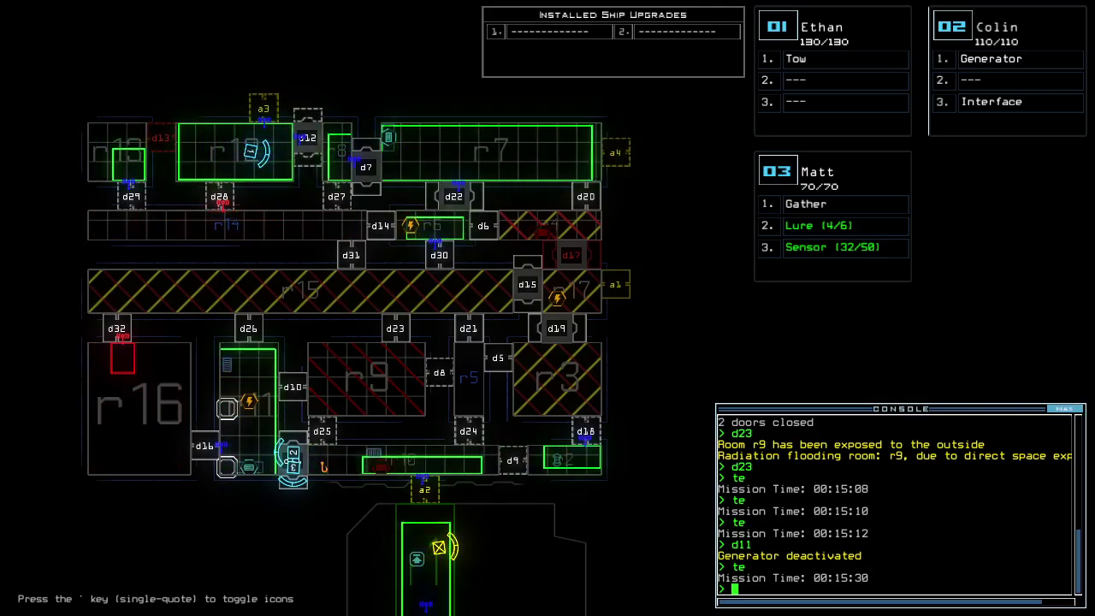
{"action": "type", "text": "te"}
{"action": "key", "text": "Return"}
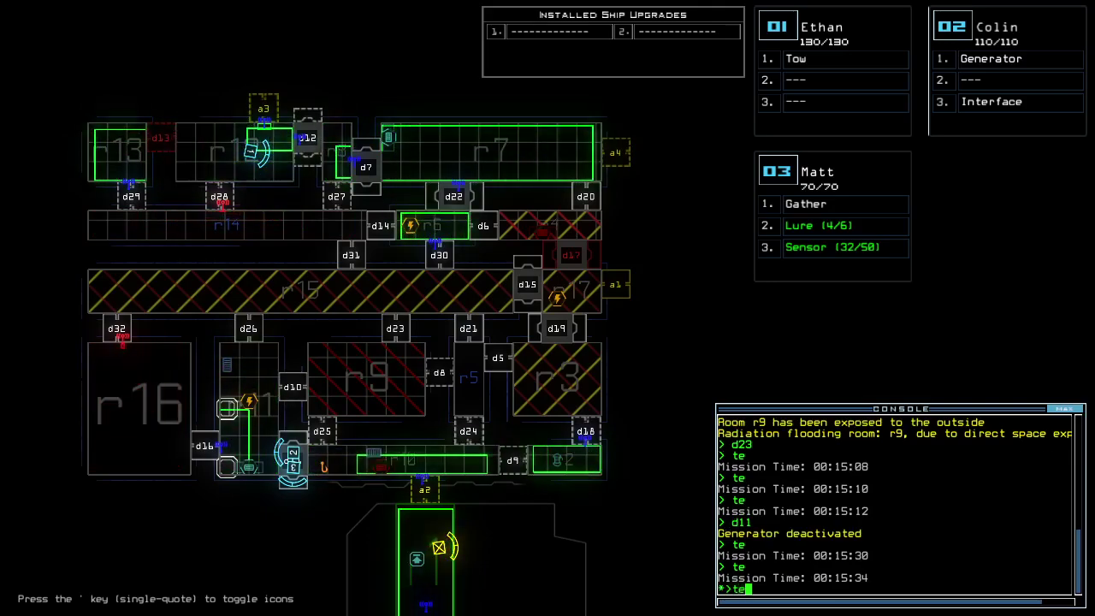
{"action": "type", "text": "te"}
{"action": "key", "text": "Return"}
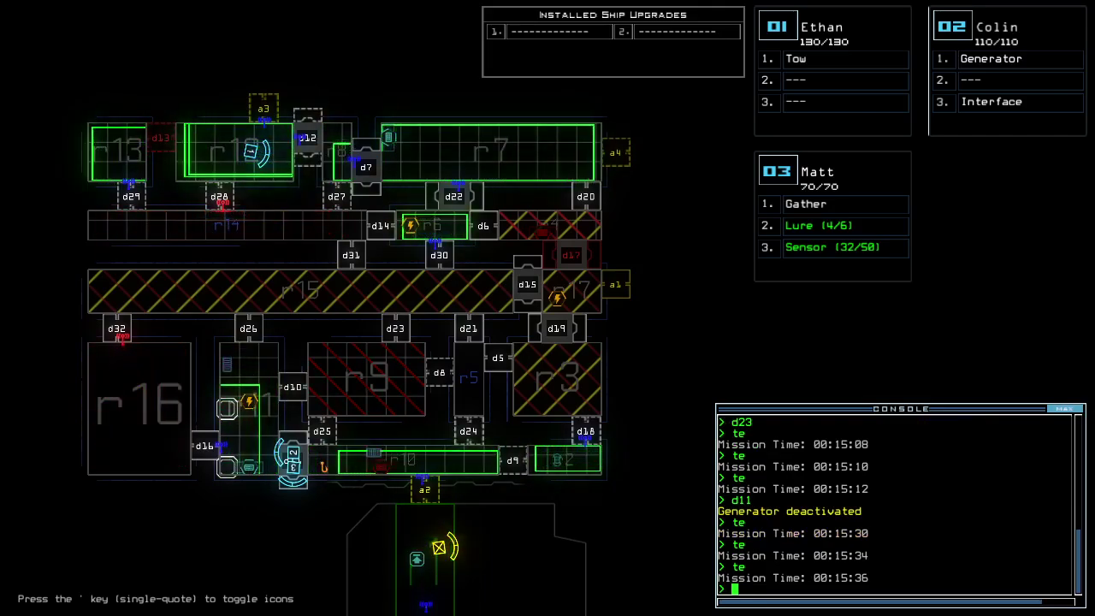
{"action": "type", "text": "te"}
{"action": "key", "text": "Return"}
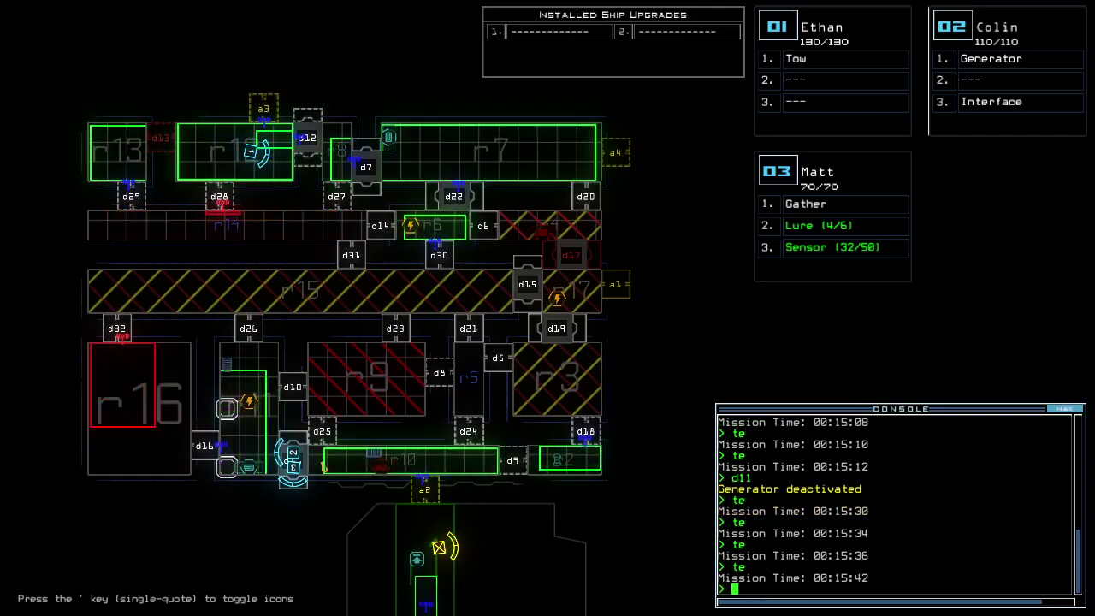
{"action": "type", "text": "2"}
{"action": "type", "text": "generator ;d"}
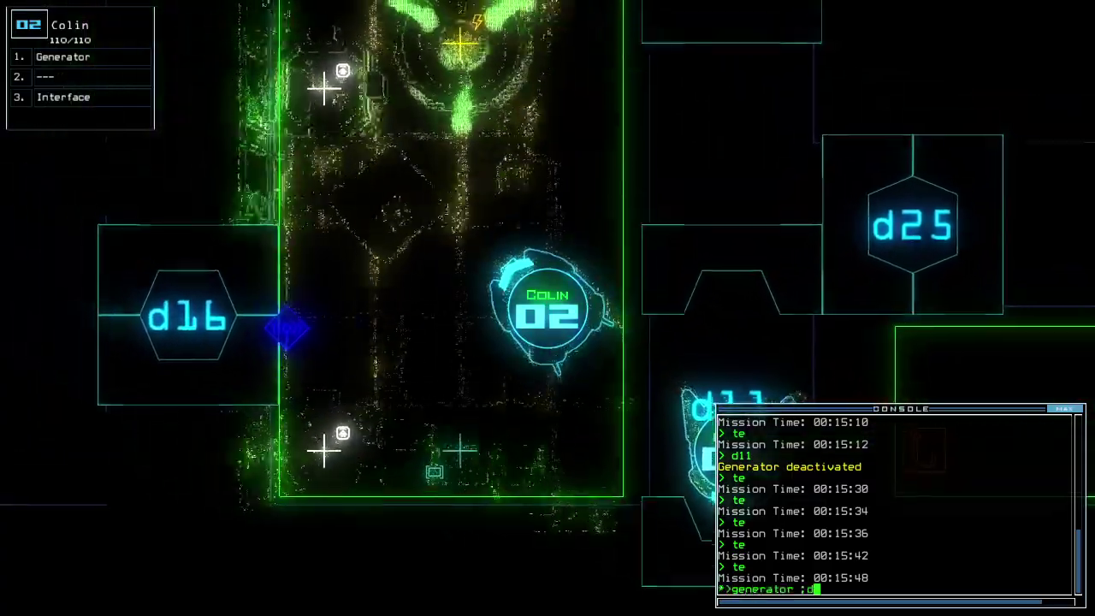
{"action": "type", "text": "8"}
{"action": "key", "text": "Return"}
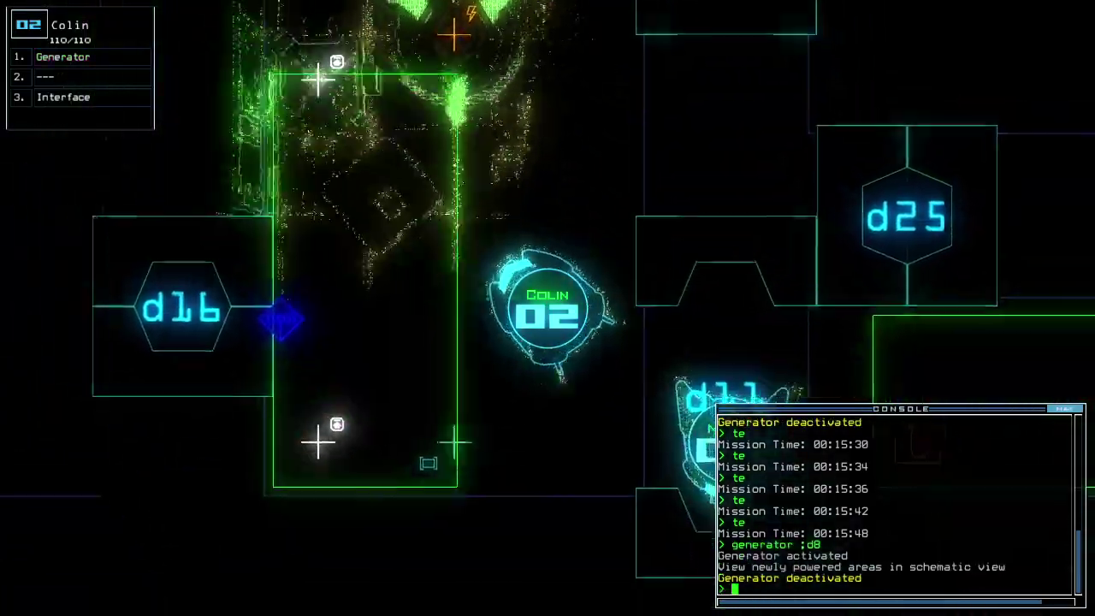
{"action": "key", "text": "Tab"}
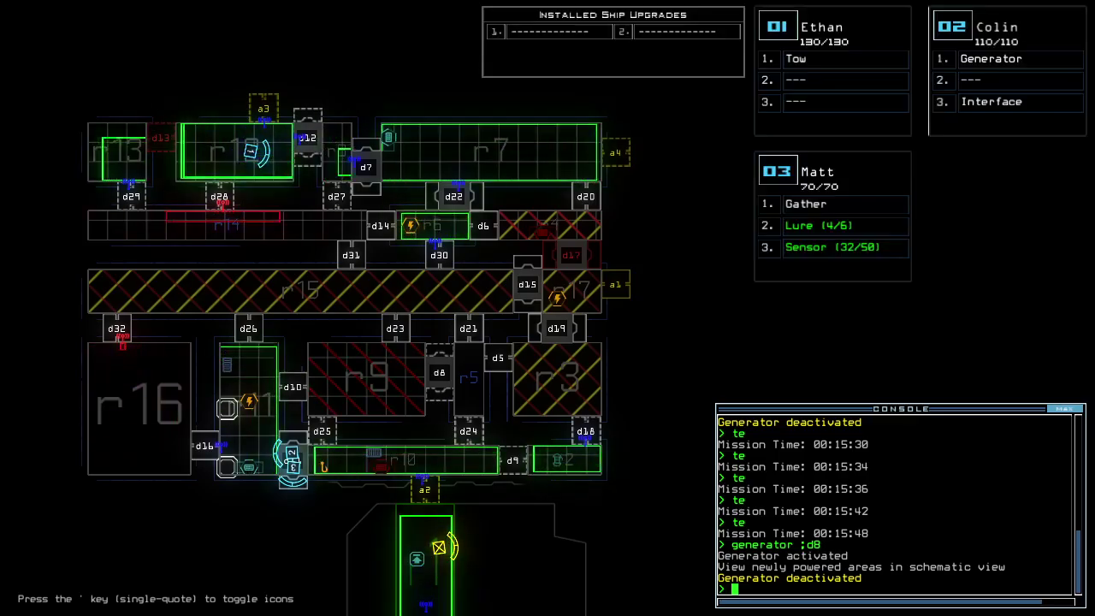
- Drive Ethan toward door d12 and close the nearby doors with 'cccc'
{"action": "key", "text": "1"}
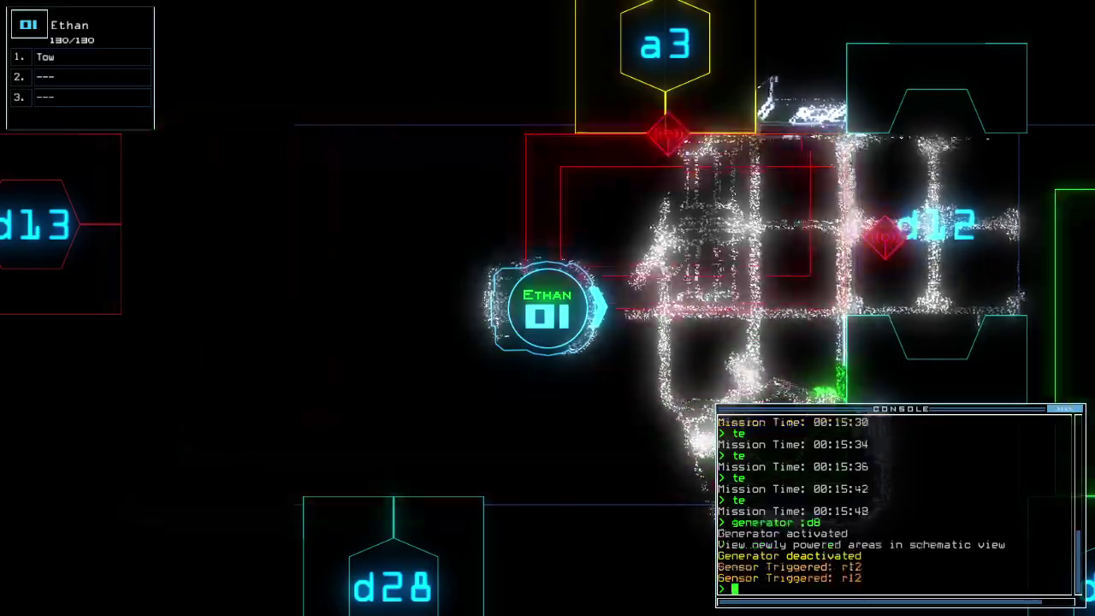
{"action": "key", "text": "Right"}
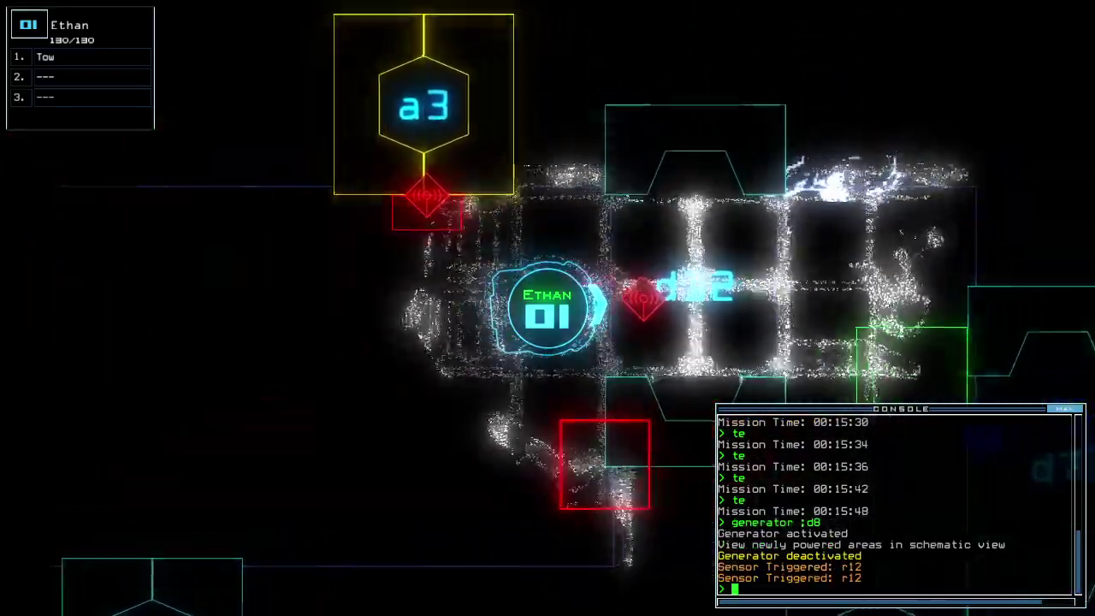
{"action": "type", "text": "2"}
{"action": "type", "text": "generator ;cccc"}
{"action": "key", "text": "Return"}
- With drone Matt, close d11, open d24 and move into doorway d24
{"action": "key", "text": "3"}
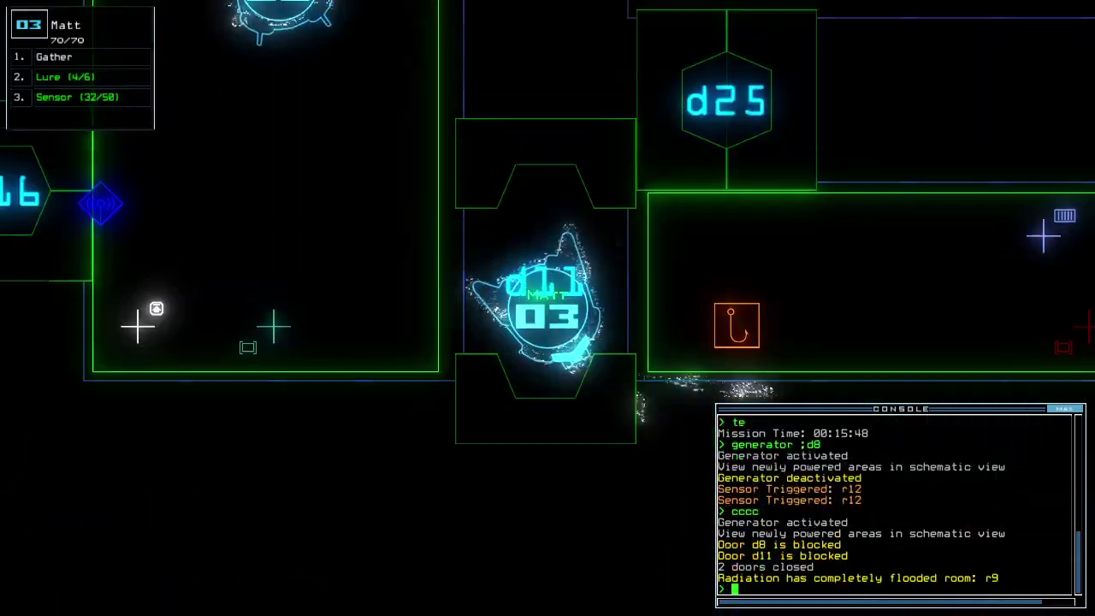
{"action": "key", "text": "Tab"}
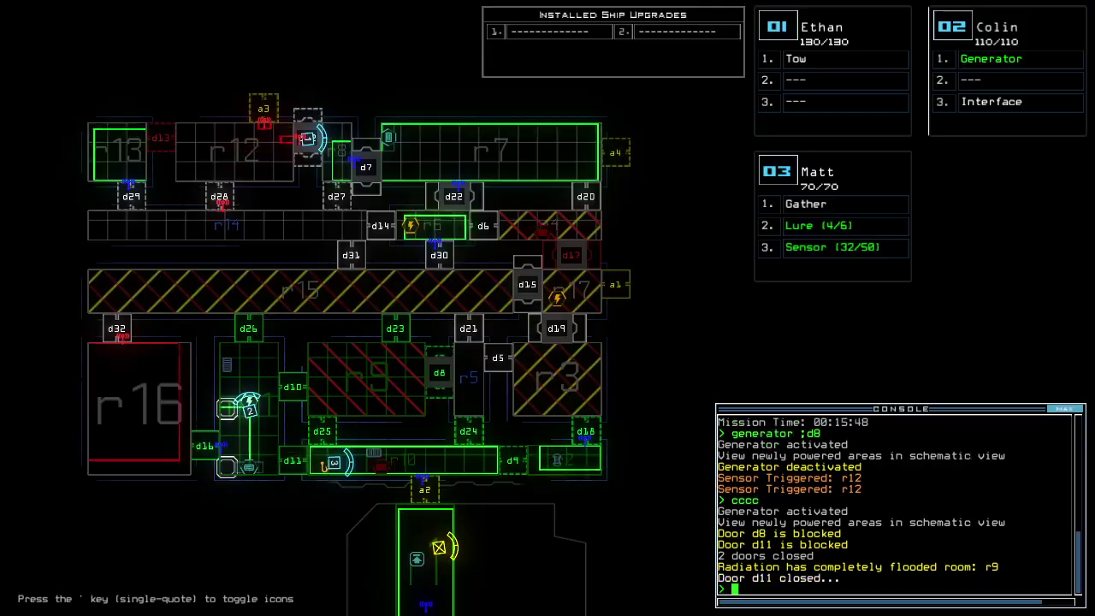
{"action": "key", "text": "Tab"}
{"action": "type", "text": "d24"}
{"action": "key", "text": "Return"}
{"action": "key", "text": "Right"}
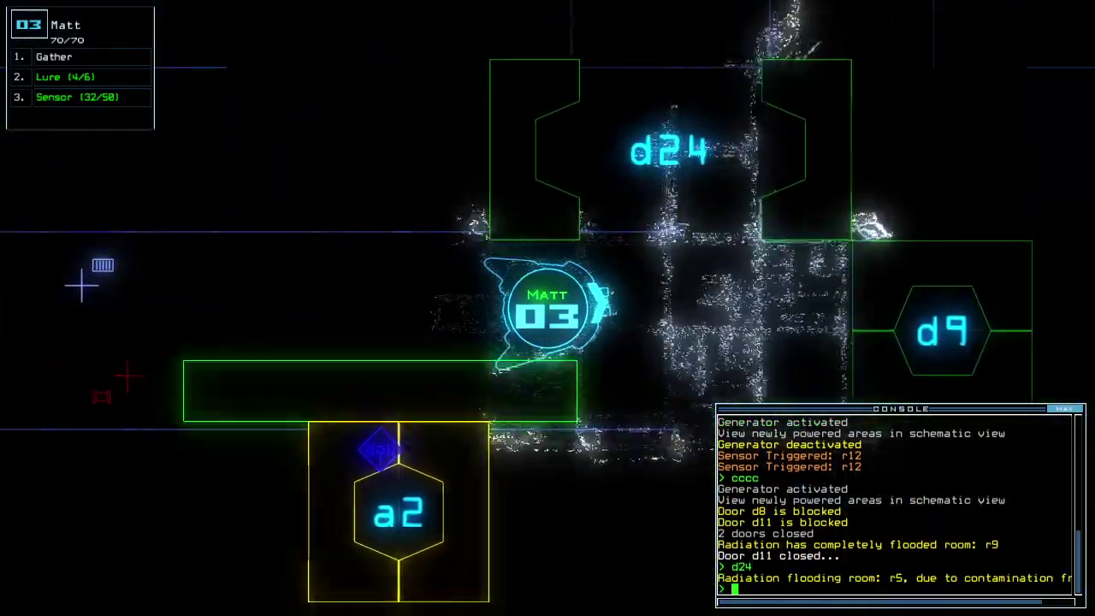
{"action": "key", "text": "Up"}
- Close the door next to Matt and nudge him toward d24 on the schematic
{"action": "key", "text": "Tab"}
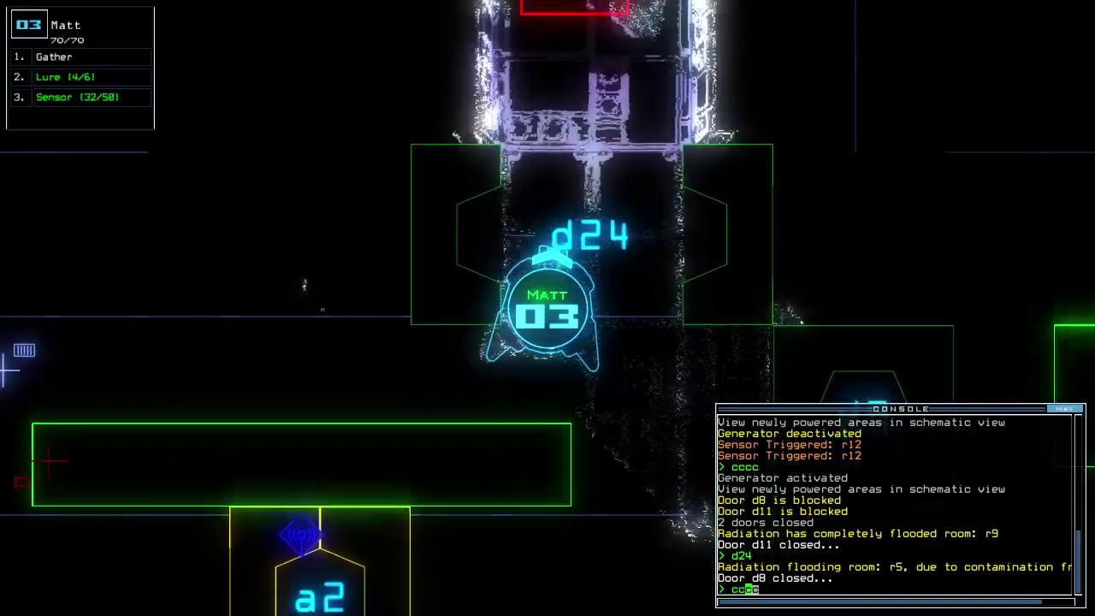
{"action": "type", "text": "cccc"}
{"action": "key", "text": "Return"}
{"action": "key", "text": "Tab"}
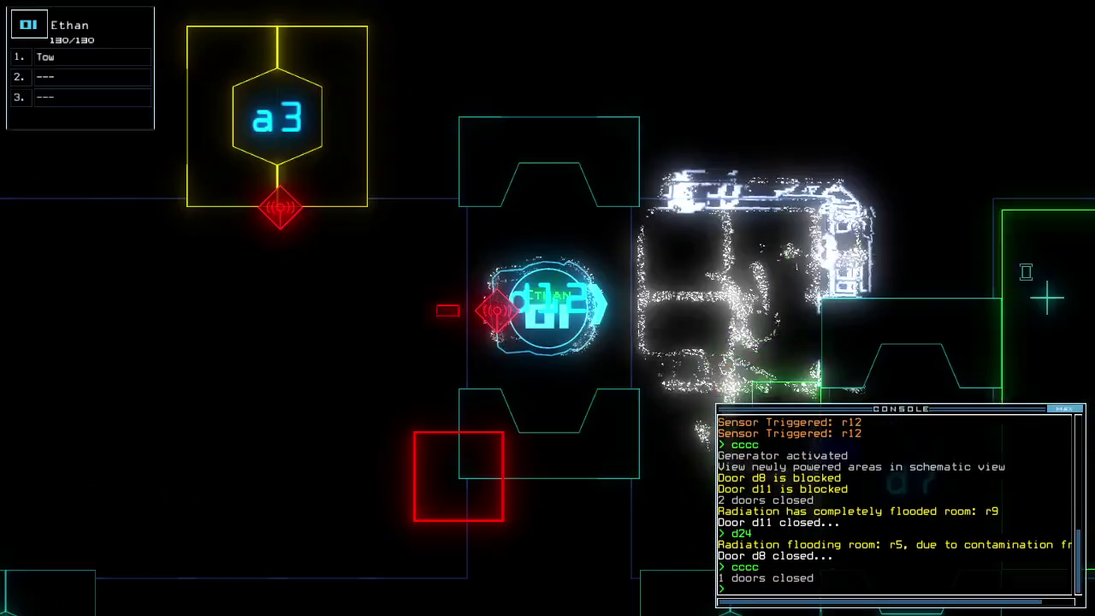
{"action": "key", "text": "Tab"}
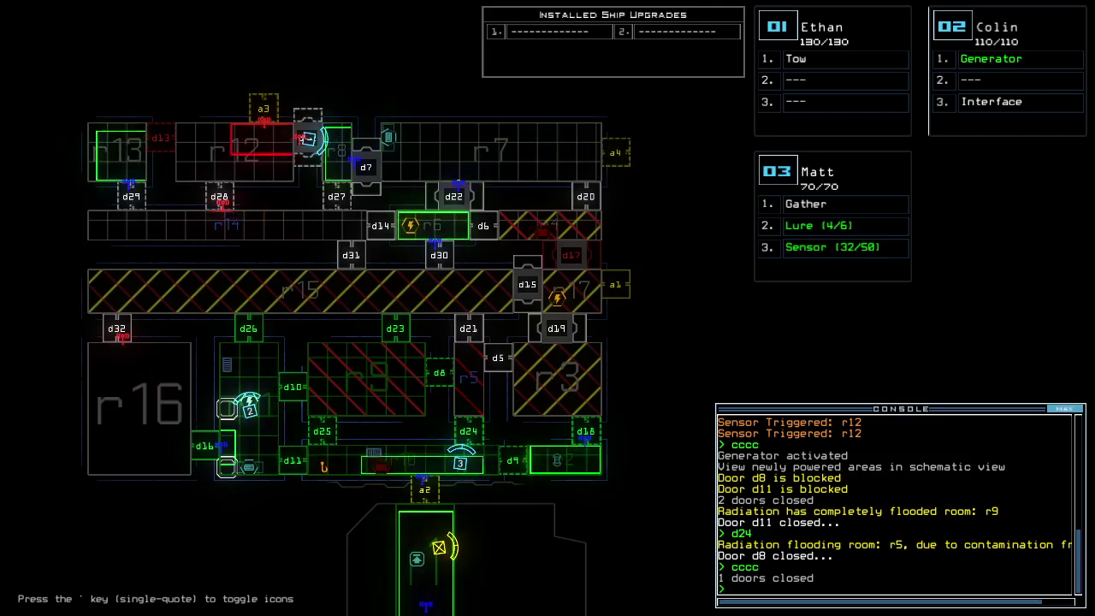
{"action": "key", "text": "Tab"}
{"action": "key", "text": "Up"}
{"action": "key", "text": "Tab"}
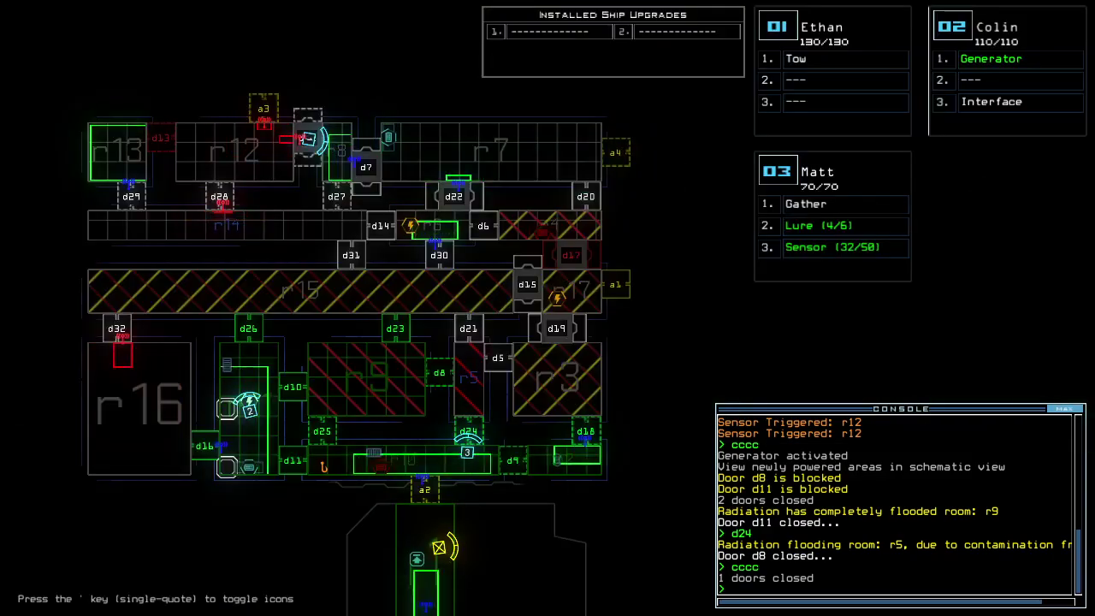
- Discard the pending d11 command and open all doors to airlock room r1
{"action": "key", "text": "Return"}
{"action": "key", "text": "Tab"}
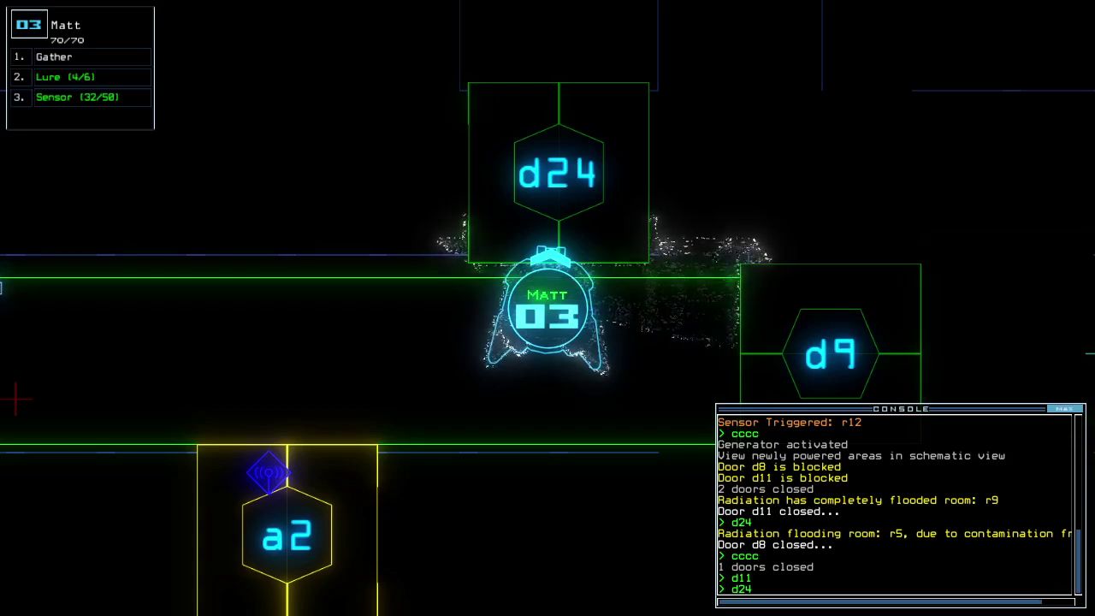
{"action": "key", "text": "BackSpace"}
{"action": "key", "text": "BackSpace"}
{"action": "key", "text": "BackSpace"}
{"action": "type", "text": "arr"}
{"action": "key", "text": "Return"}
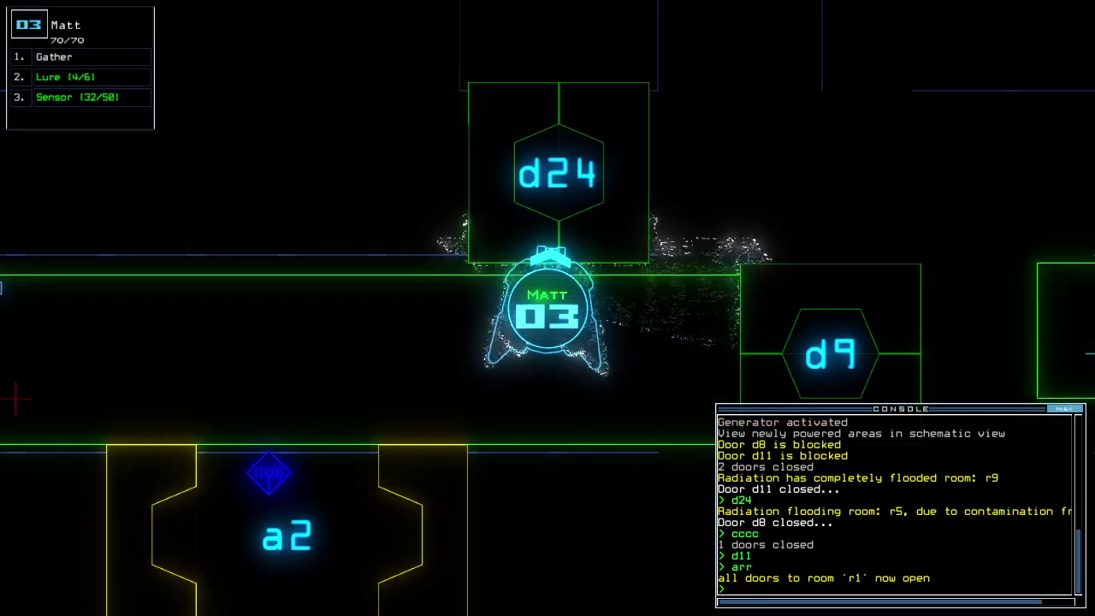
{"action": "key", "text": "Tab"}
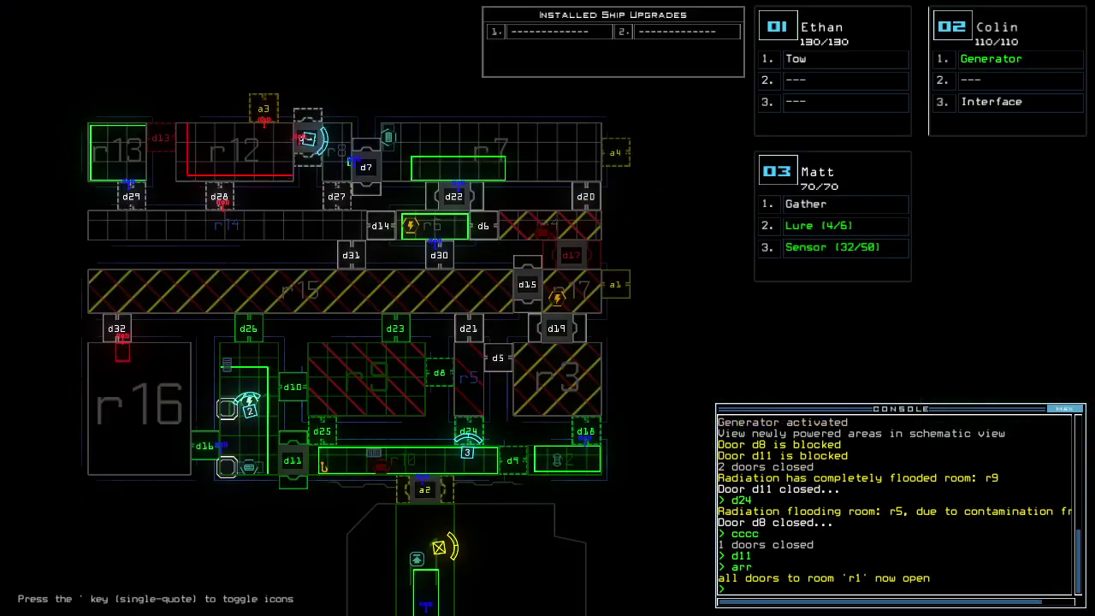
{"action": "key", "text": "Tab"}
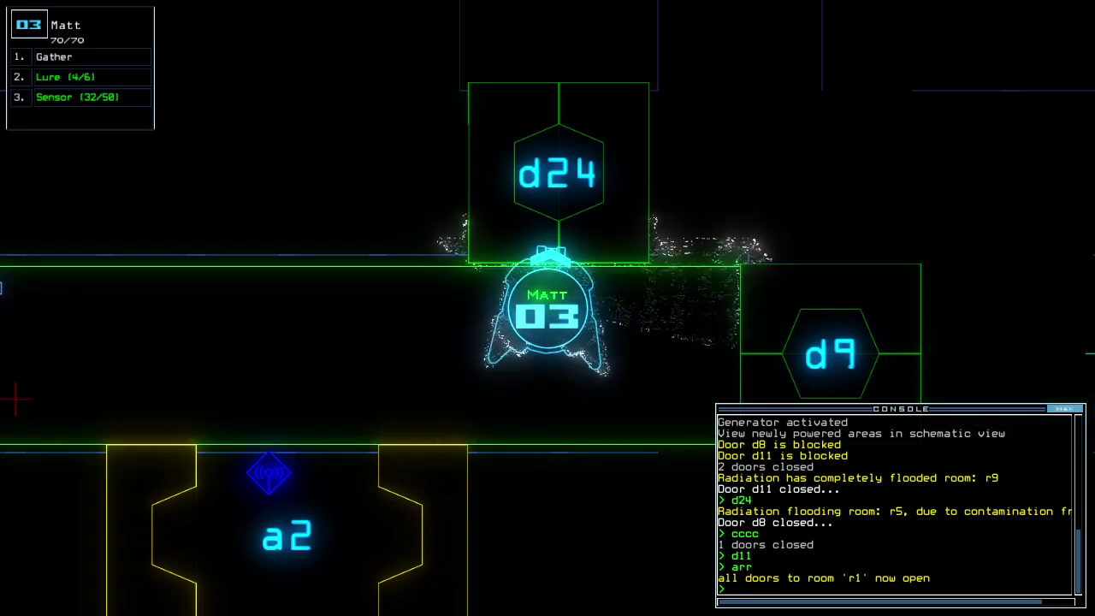
{"action": "type", "text": "d24"}
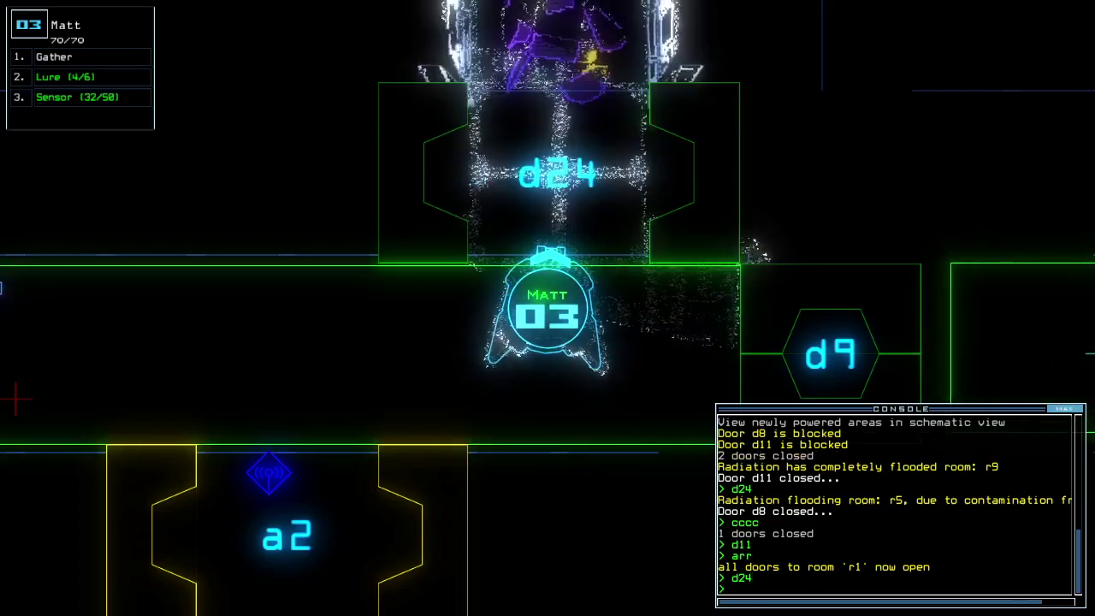
- Open d24, gather scrap beyond it, close Matt's doors and send him back
{"action": "key", "text": "Return"}
{"action": "type", "text": "g"}
{"action": "key", "text": "Return"}
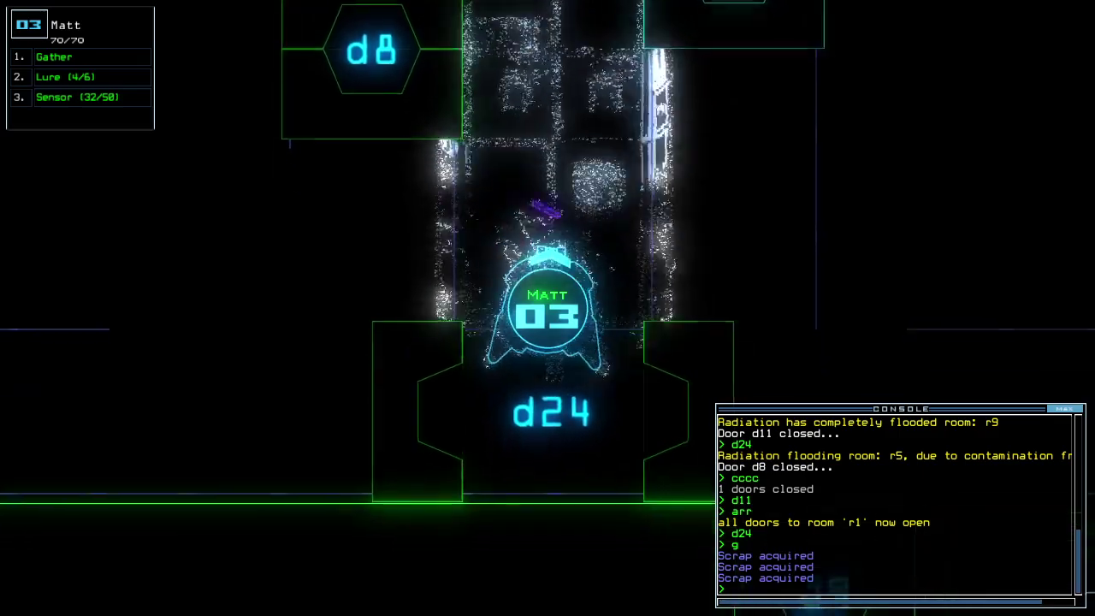
{"action": "type", "text": "cccc"}
{"action": "key", "text": "Return"}
{"action": "type", "text": "back"}
{"action": "key", "text": "Return"}
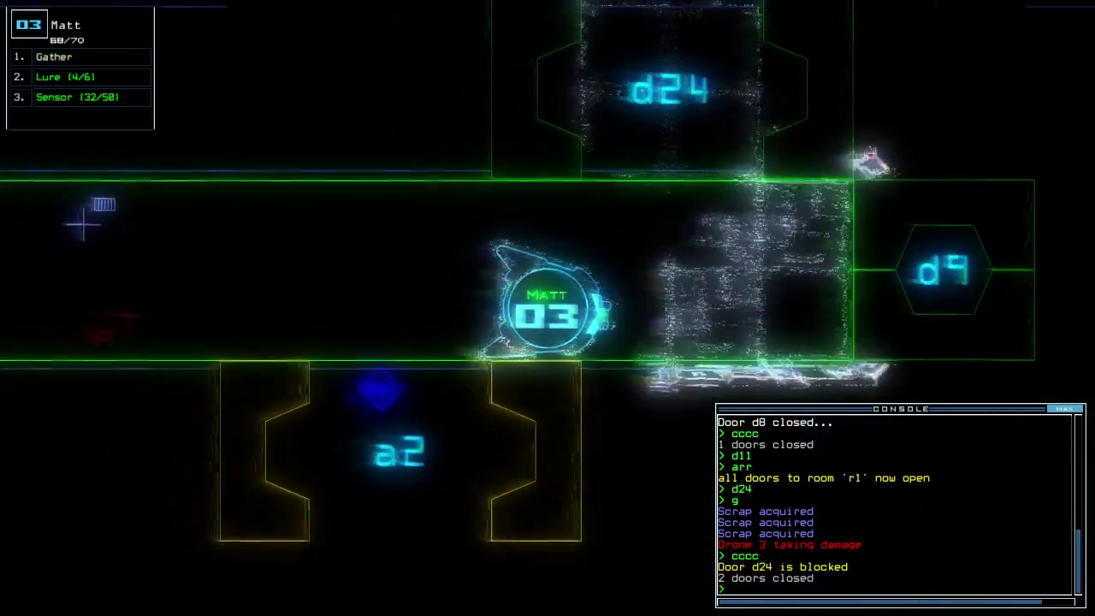
{"action": "type", "text": "11"}
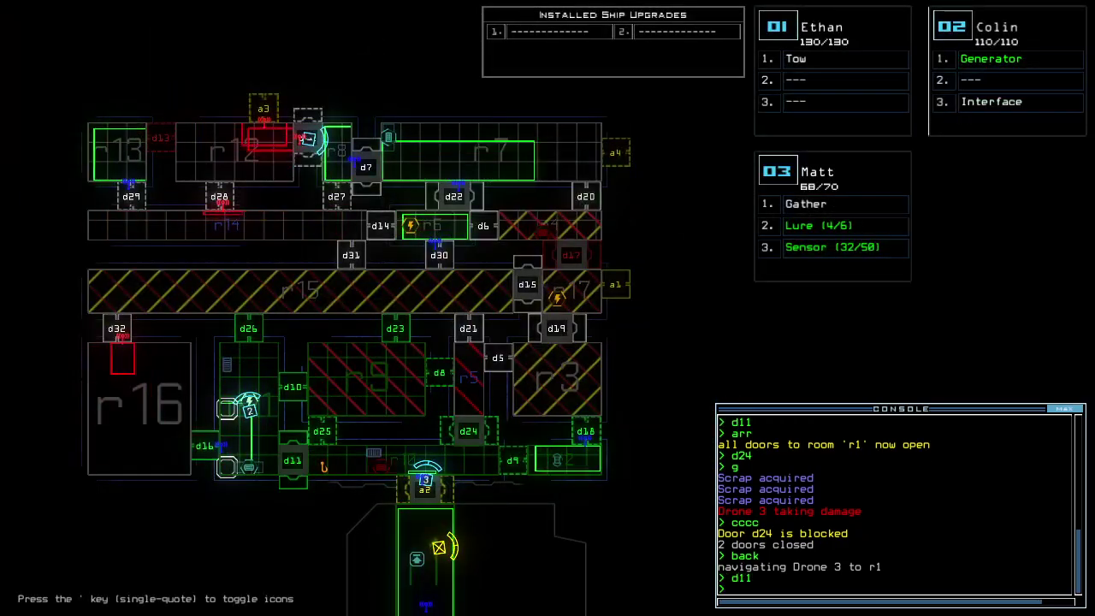
- Send Colin back, close and reopen the doors to r1, and send Ethan back
{"action": "key", "text": "Return"}
{"action": "type", "text": "back"}
{"action": "key", "text": "Return"}
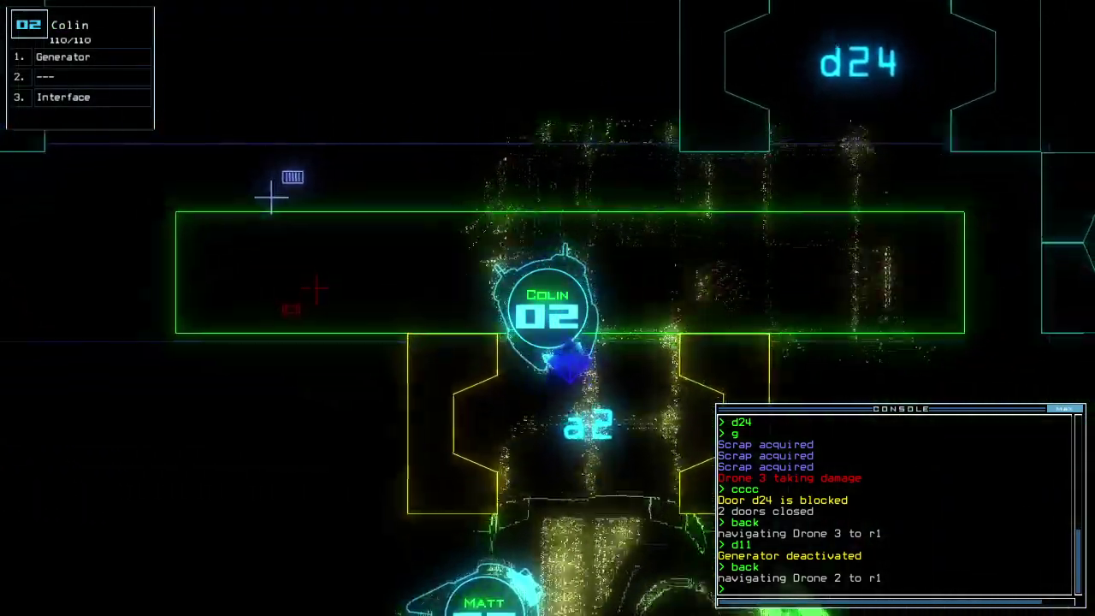
{"action": "type", "text": "ra"}
{"action": "key", "text": "Return"}
{"action": "type", "text": "dd"}
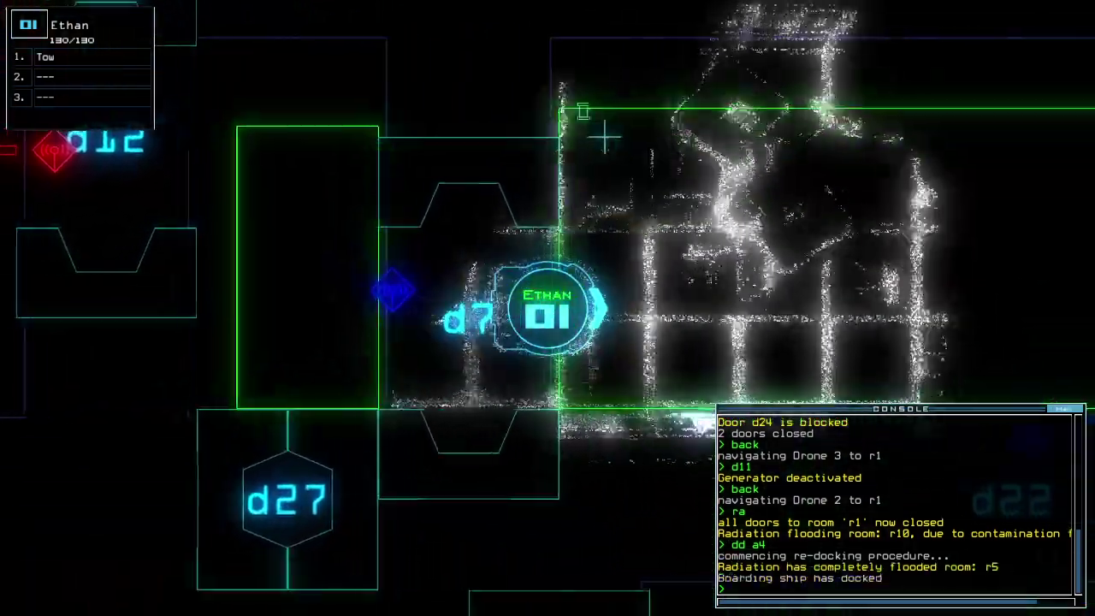
{"action": "type", "text": "arr"}
{"action": "key", "text": "Return"}
{"action": "type", "text": "back"}
{"action": "key", "text": "Return"}
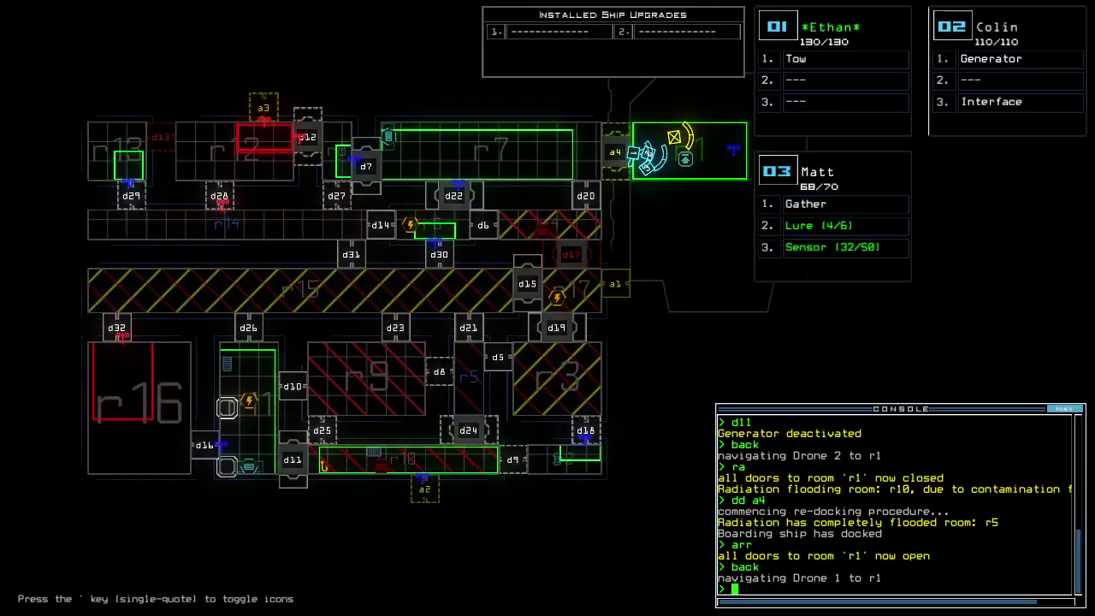
- Degauss the drones and leave the derelict, scoring 1013 on the daily challenge
{"action": "key", "text": "3"}
{"action": "key", "text": "1"}
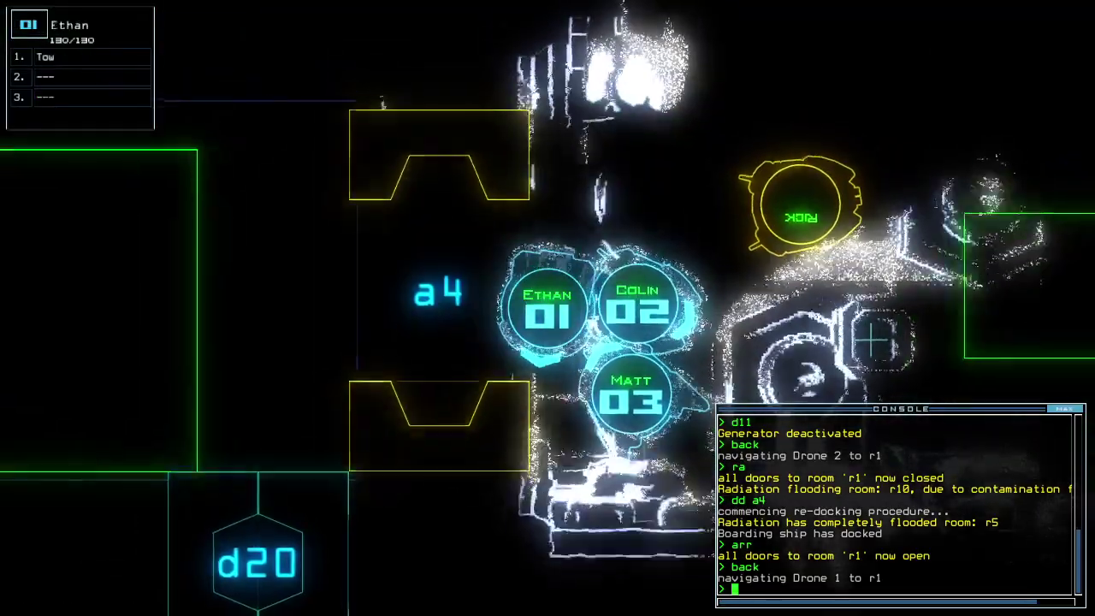
{"action": "type", "text": "3degauss"}
{"action": "key", "text": "Return"}
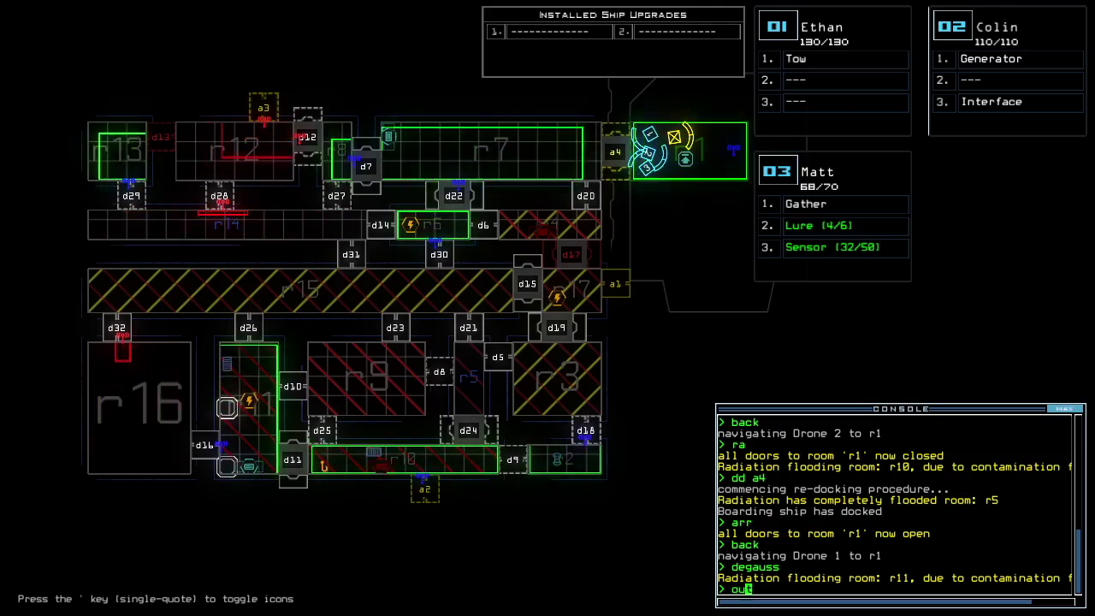
{"action": "key", "text": "Return"}
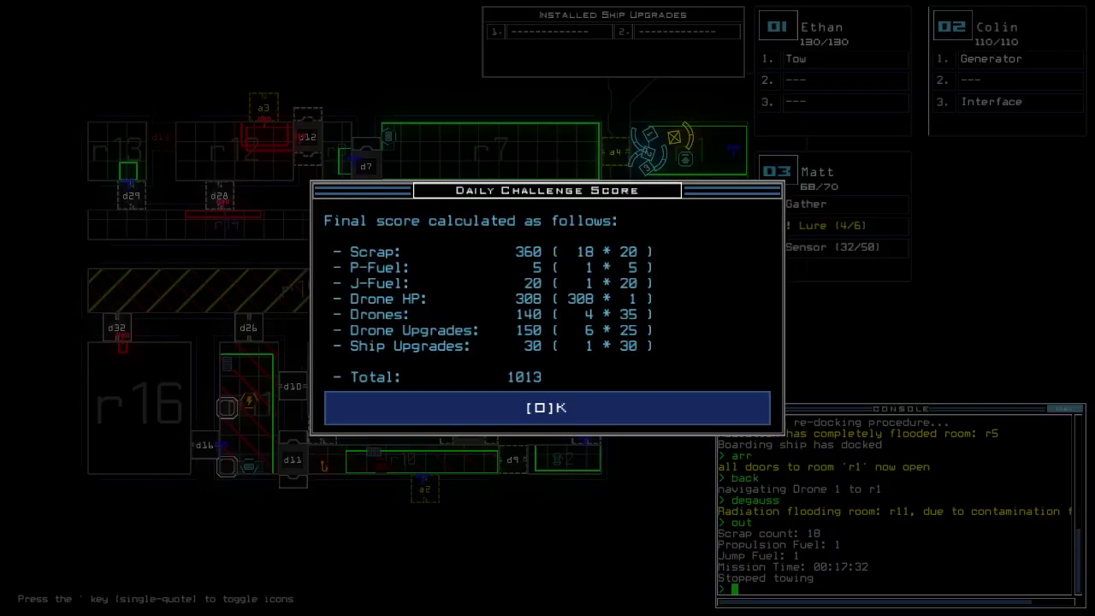
- Dismiss the 1013 score, view the daily leaderboard, and start the weekly challenge
{"action": "key", "text": "o"}
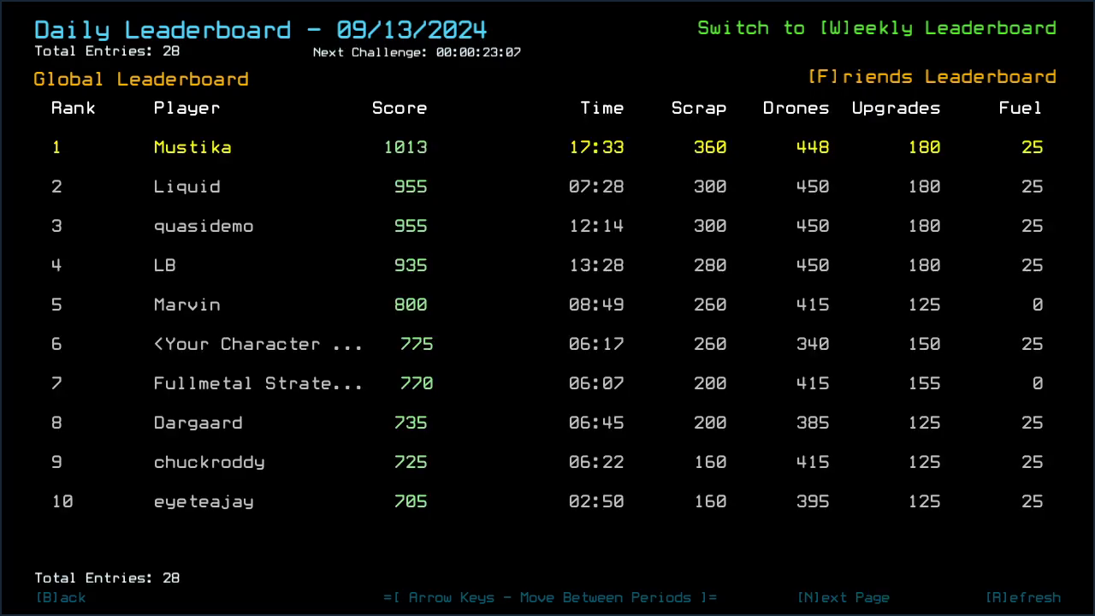
{"action": "key", "text": "b"}
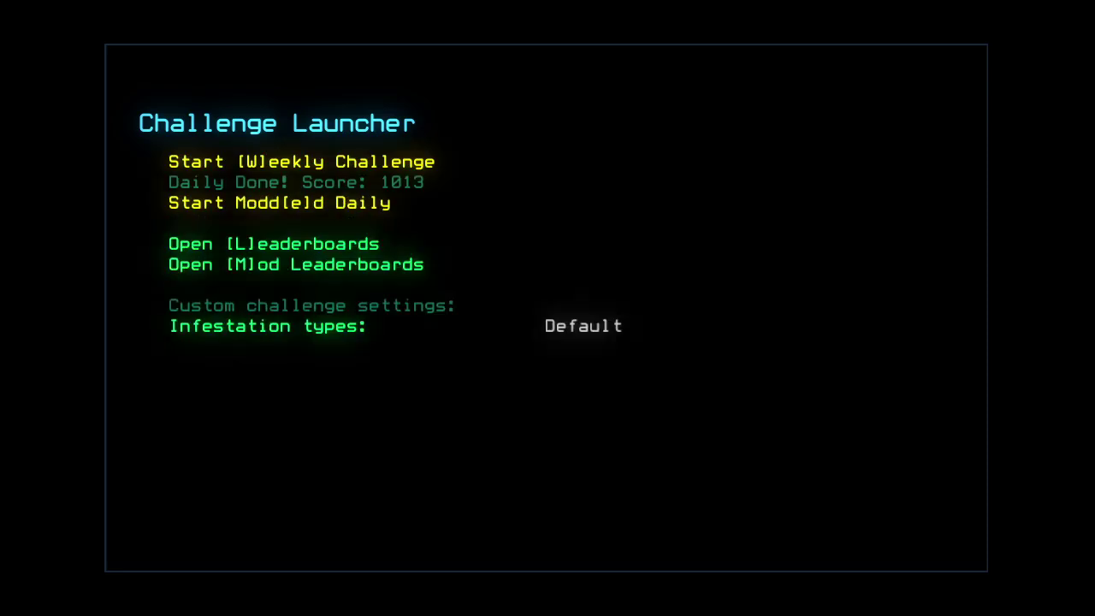
{"action": "key", "text": "w"}
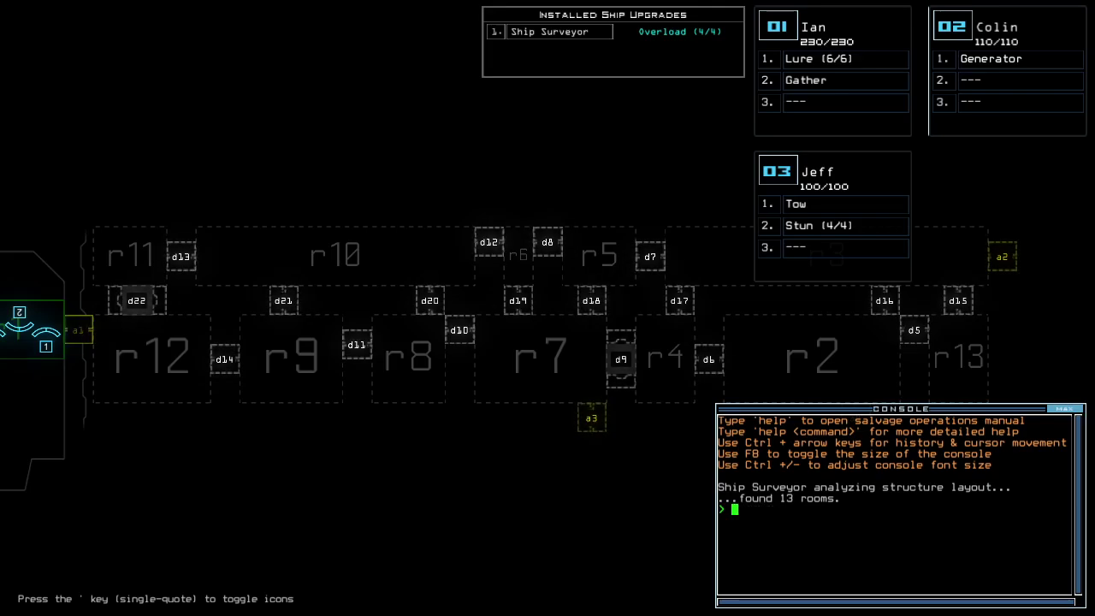
{"action": "type", "text": "status"}
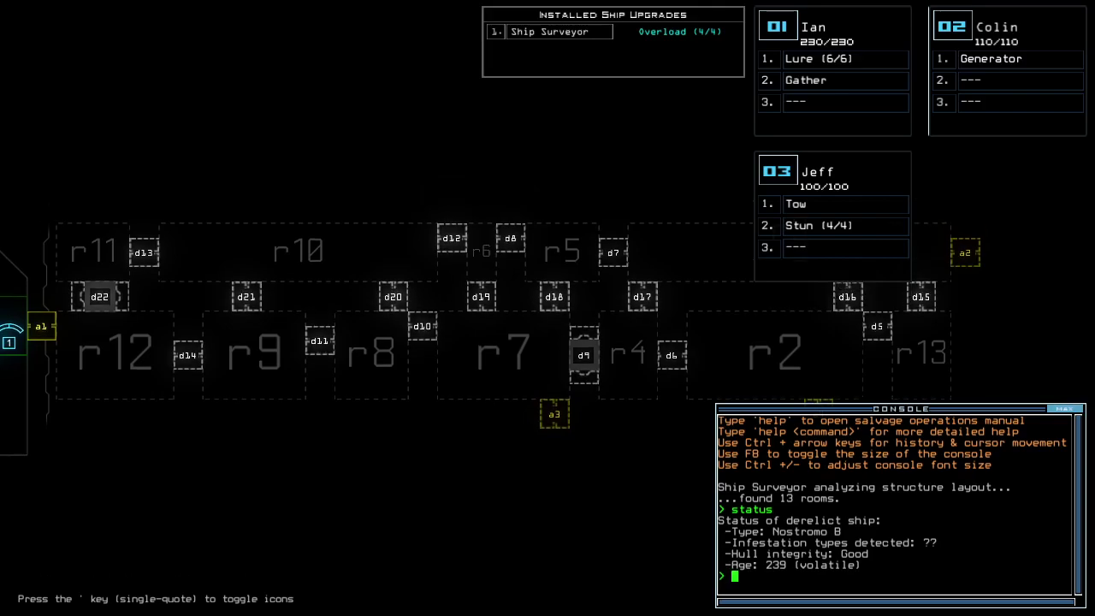
{"action": "type", "text": "ready 3;set 2"}
- Redistribute upgrades with 'ready 3;set 2' and dock the ship at airlock a2
{"action": "key", "text": "Return"}
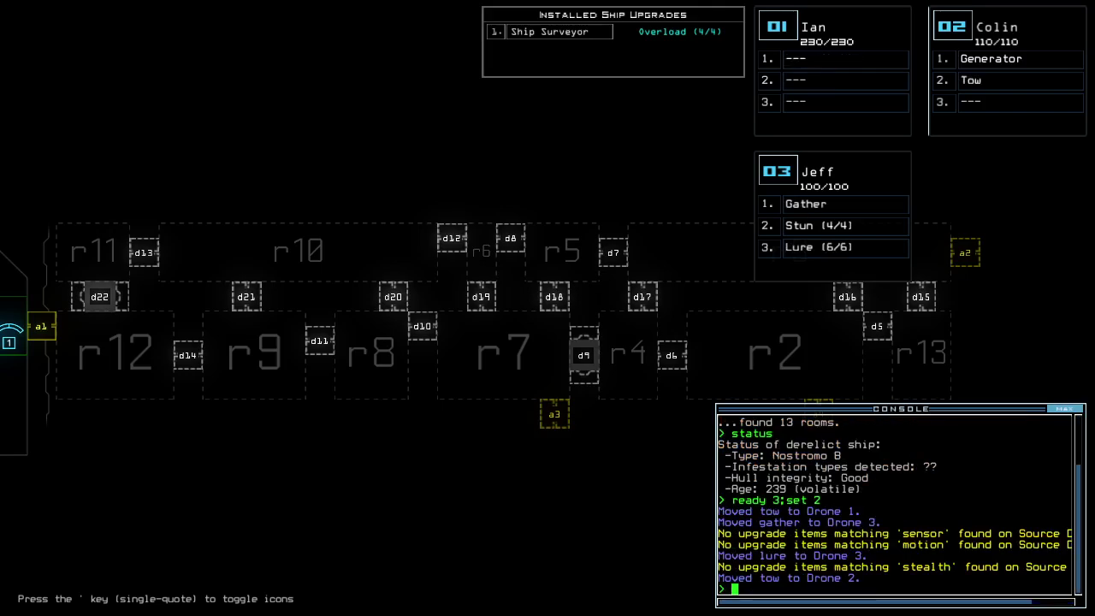
{"action": "type", "text": "dda2"}
{"action": "key", "text": "Return"}
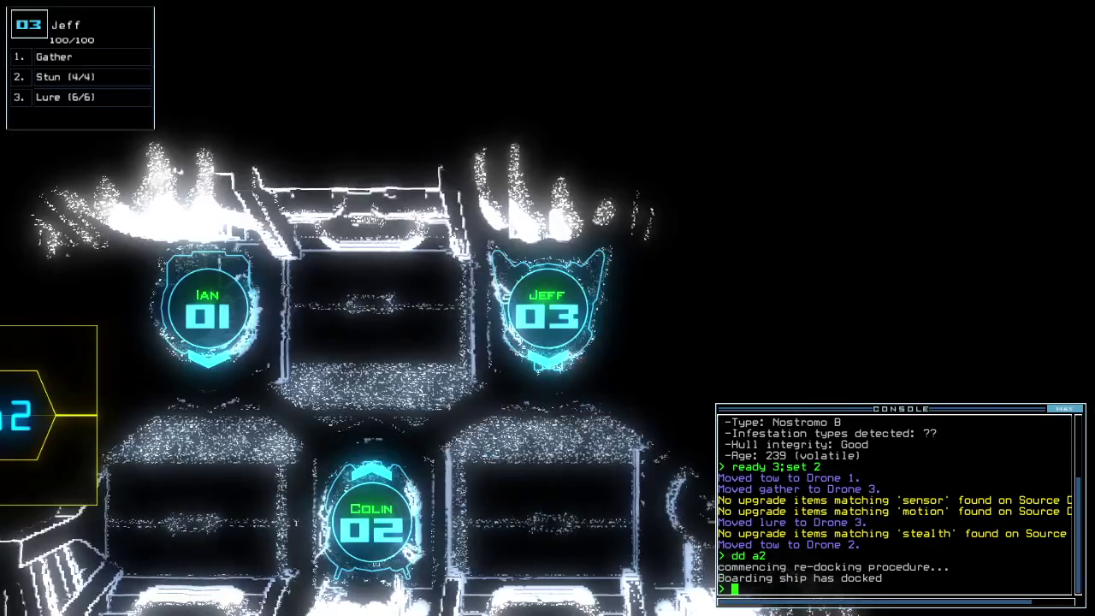
{"action": "type", "text": "l"}
- Drop a lure, open the airlock doors, send Colin to Jeff, and have Jeff gather scrap repeatedly
{"action": "key", "text": "Return"}
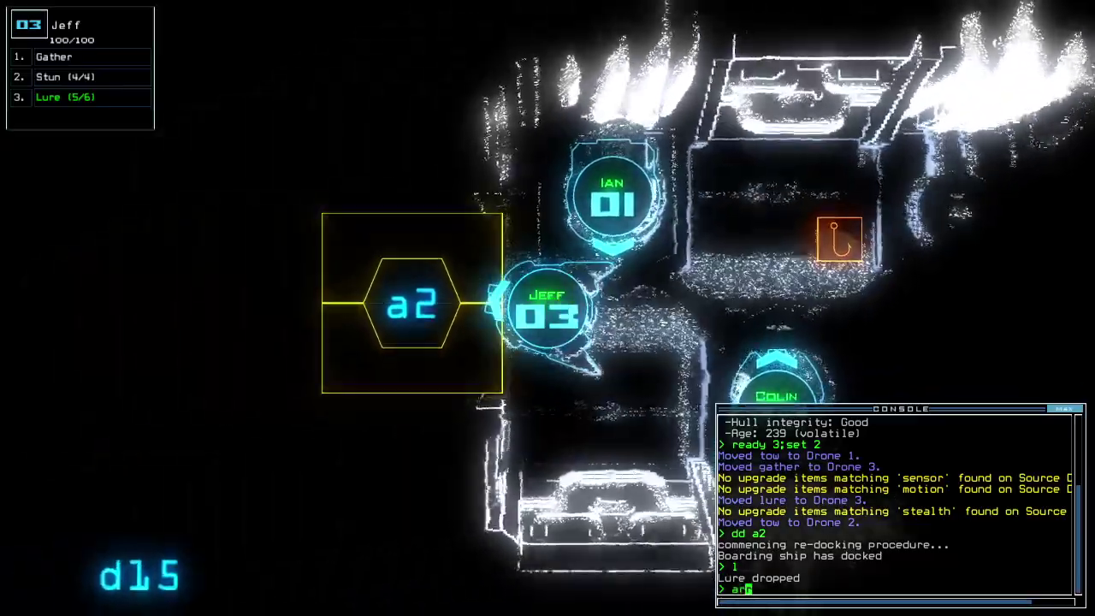
{"action": "type", "text": "arr"}
{"action": "key", "text": "Return"}
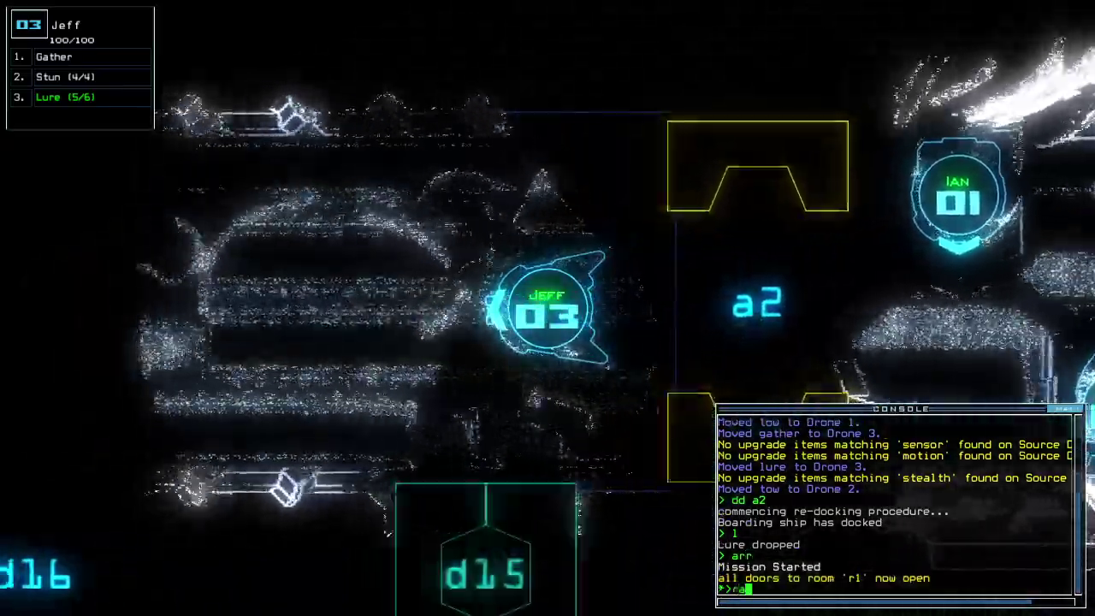
{"action": "type", "text": "ra"}
{"action": "key", "text": "BackSpace"}
{"action": "key", "text": "BackSpace"}
{"action": "type", "text": "g"}
{"action": "key", "text": "Return"}
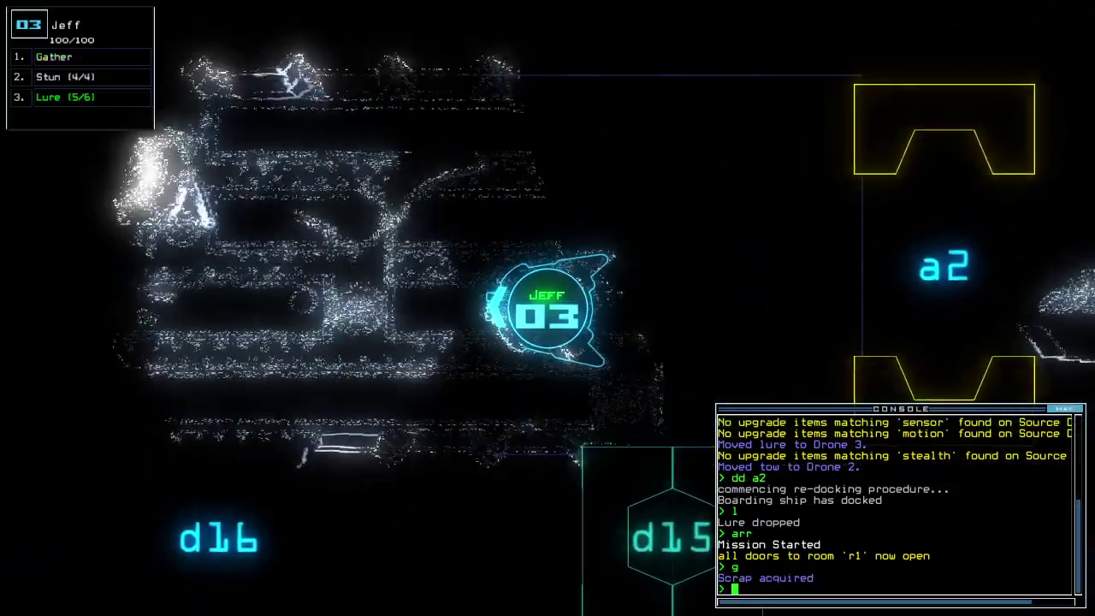
{"action": "type", "text": "navigate 2"}
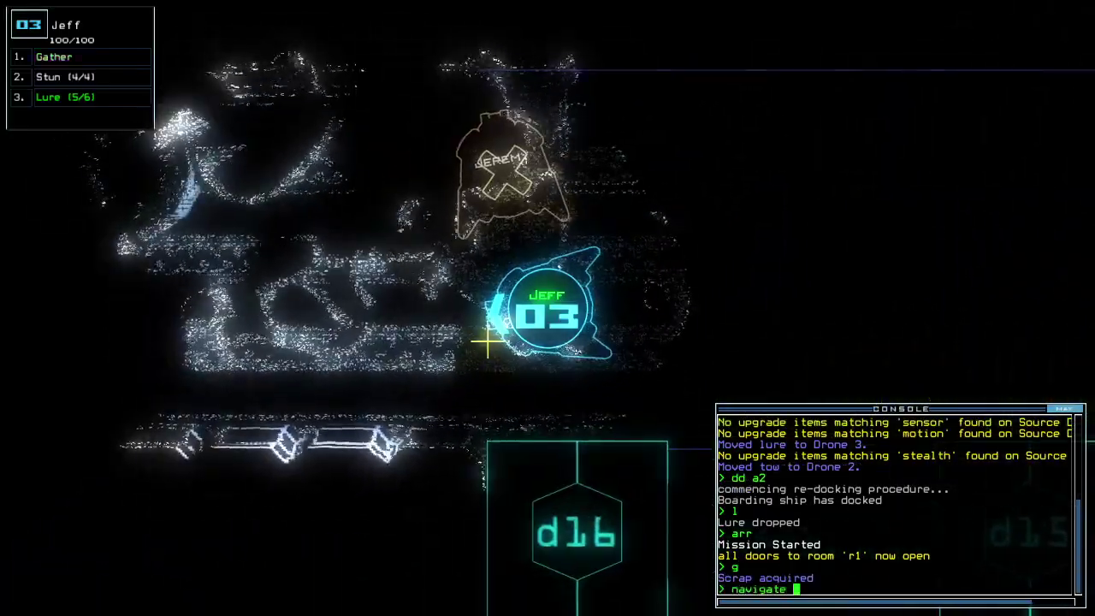
{"action": "key", "text": "Return"}
{"action": "type", "text": "g"}
{"action": "key", "text": "Return"}
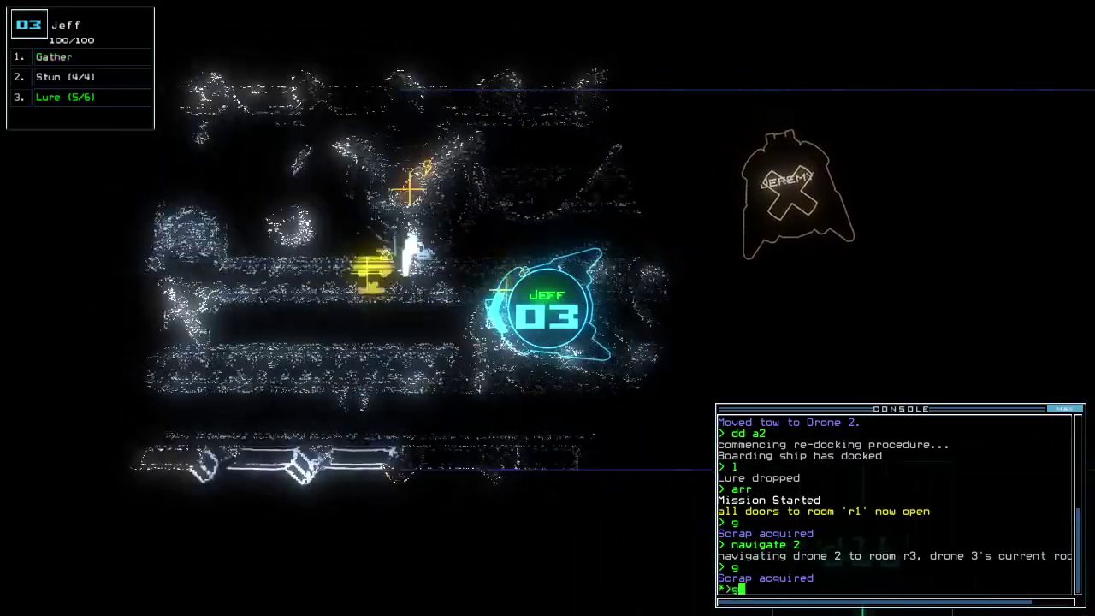
{"action": "type", "text": "g"}
{"action": "key", "text": "Return"}
{"action": "type", "text": "g"}
{"action": "key", "text": "Return"}
{"action": "type", "text": "swap"}
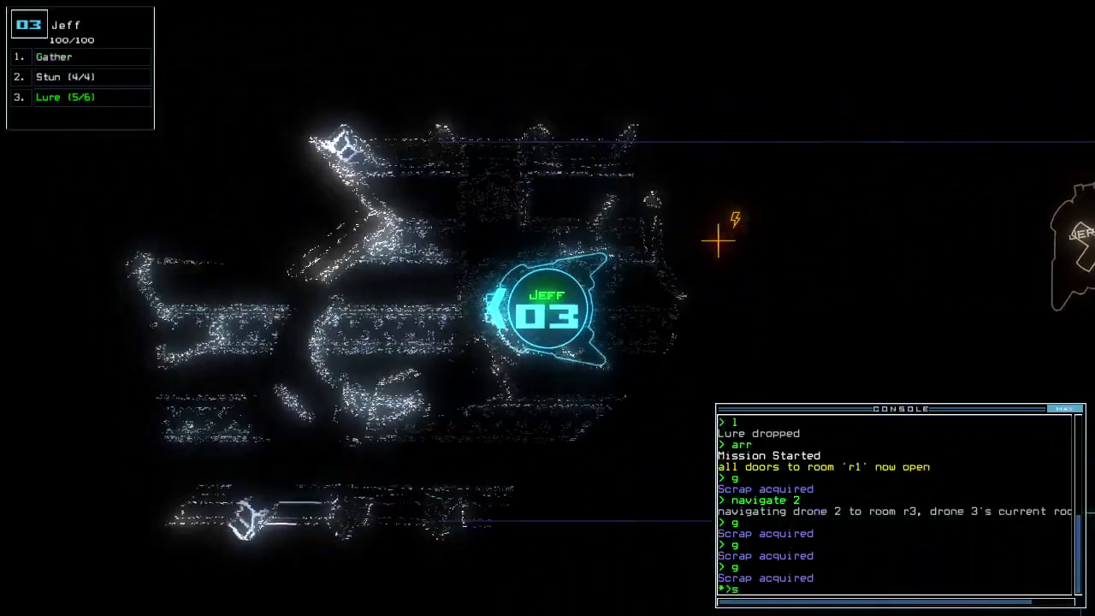
- Swap the generator onto Colin and switch it on with 'generator'
{"action": "key", "text": "Return"}
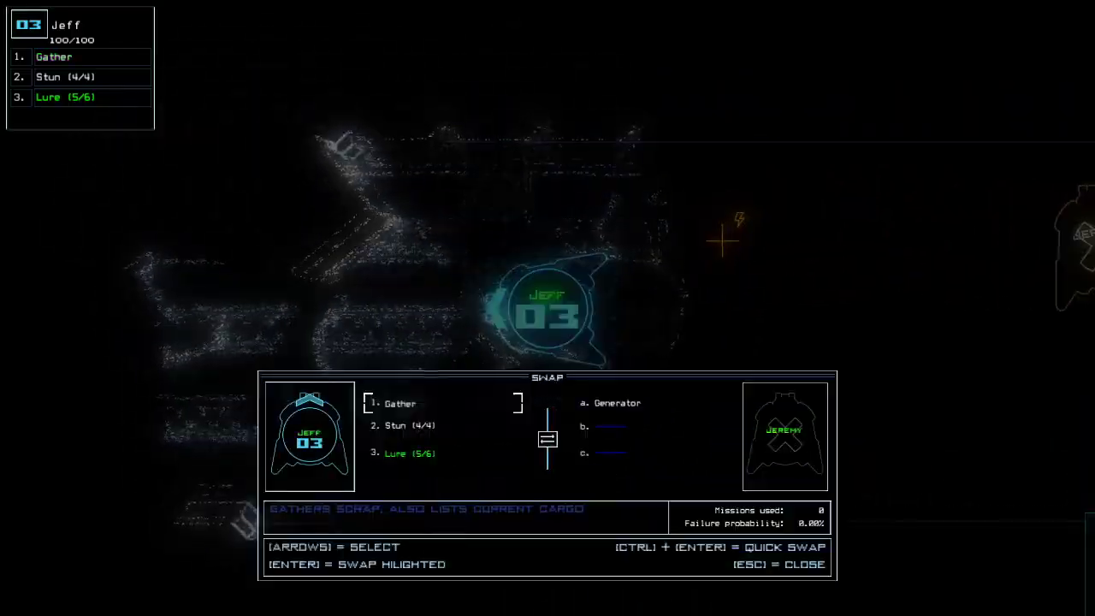
{"action": "key", "text": "Escape"}
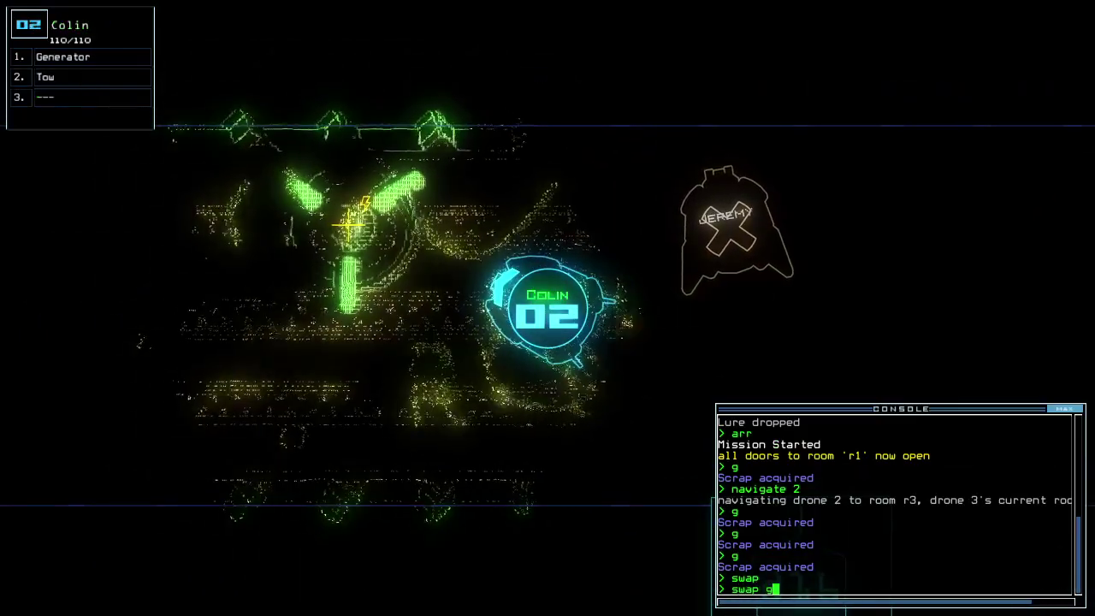
{"action": "type", "text": "swap"}
{"action": "key", "text": "Return"}
{"action": "key", "text": "Return"}
{"action": "key", "text": "Escape"}
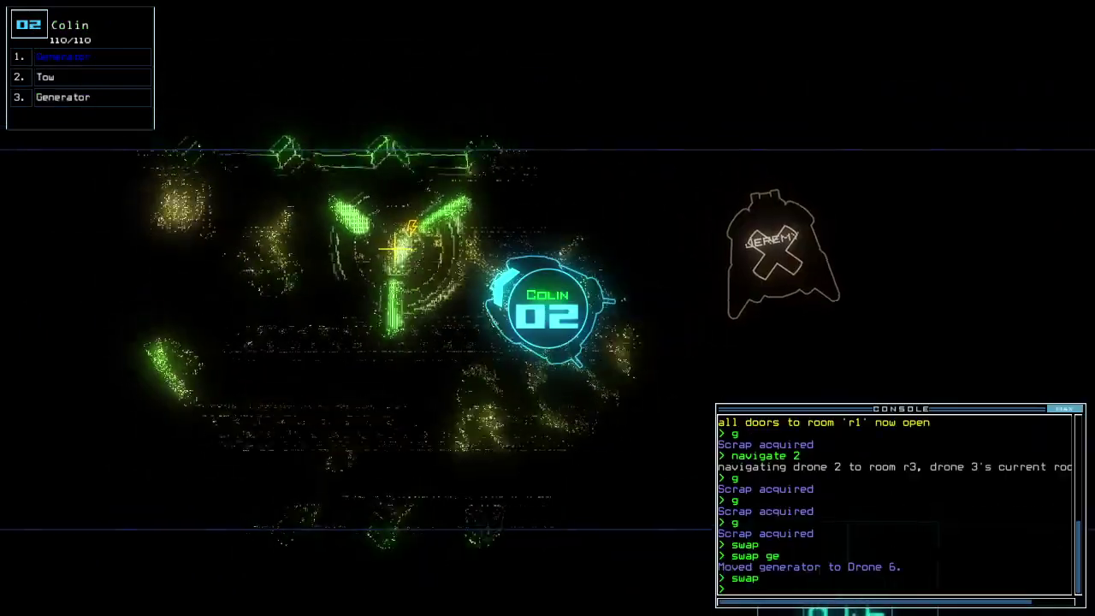
{"action": "type", "text": "generator"}
{"action": "key", "text": "Return"}
{"action": "type", "text": "cccc"}
- Close nearby doors, drop a lure, and gather scrap in the room past d7
{"action": "key", "text": "Return"}
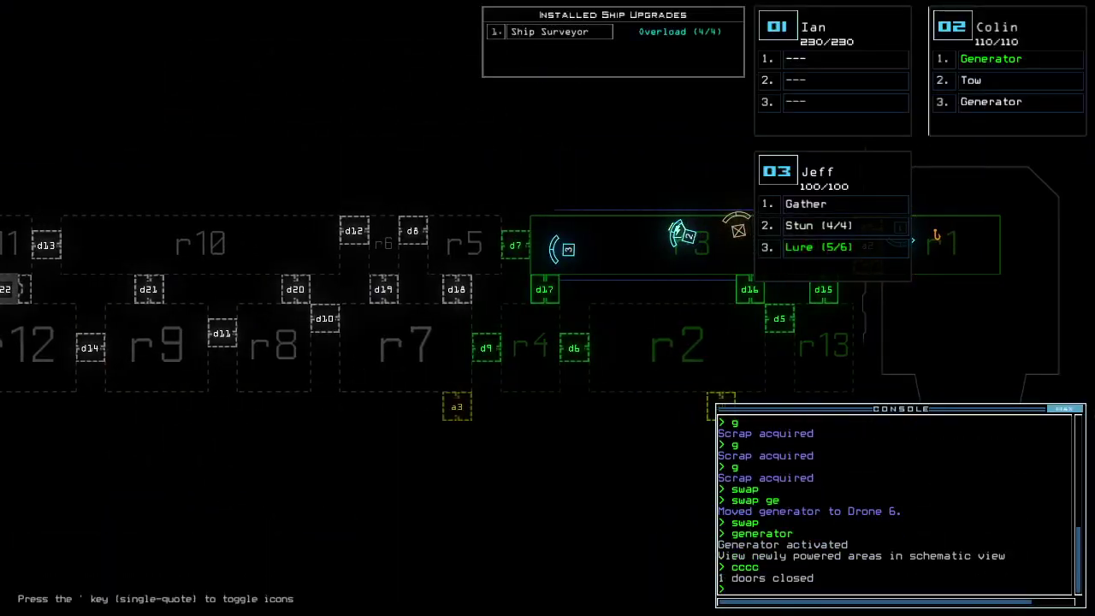
{"action": "type", "text": "kk"}
{"action": "key", "text": "Return"}
{"action": "type", "text": "d"}
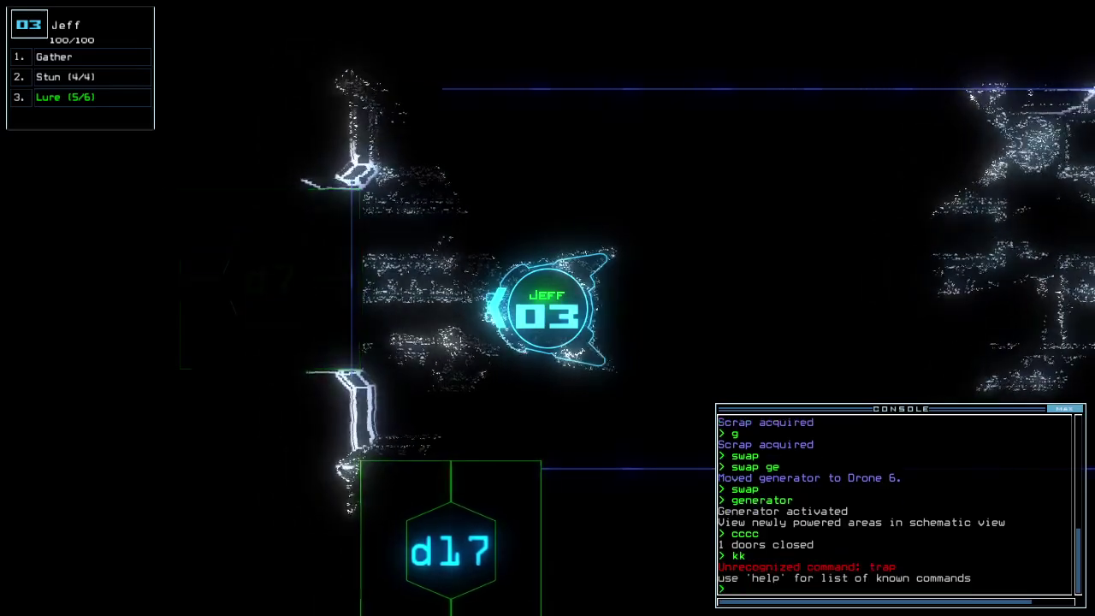
{"action": "key", "text": "Return"}
{"action": "type", "text": "d7"}
{"action": "key", "text": "Return"}
{"action": "key", "text": "Left"}
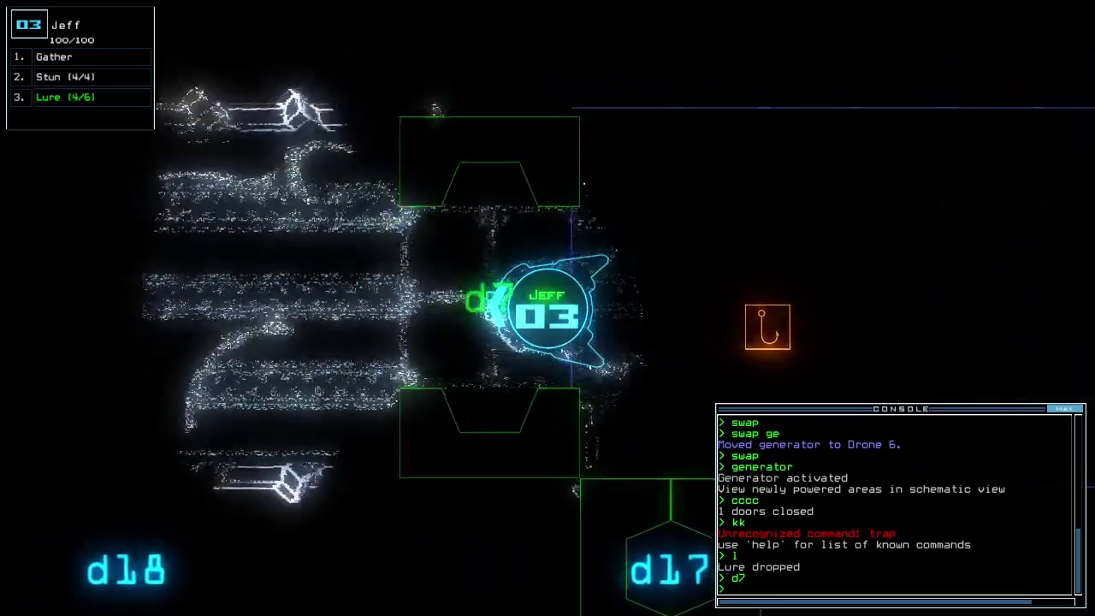
{"action": "type", "text": "g"}
{"action": "key", "text": "Return"}
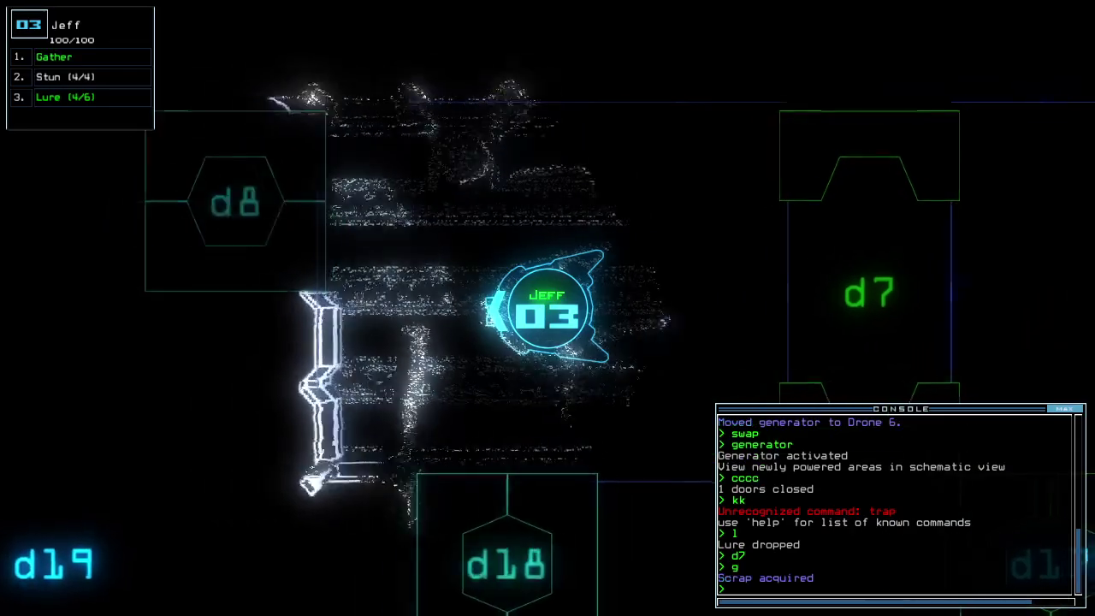
{"action": "key", "text": "Right"}
{"action": "type", "text": "d7"}
{"action": "key", "text": "Return"}
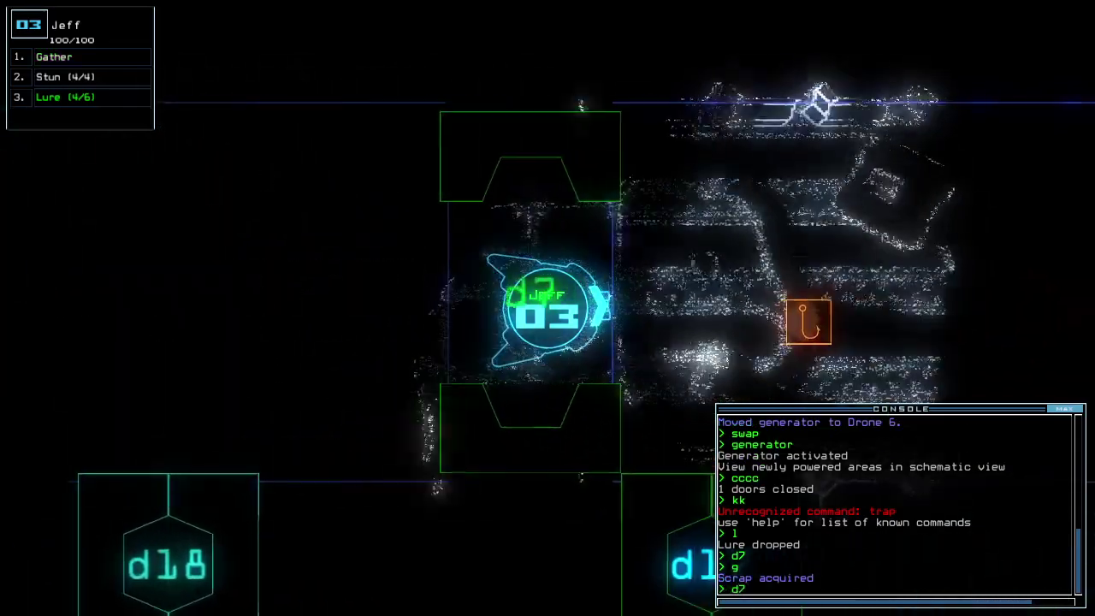
- Take Jeff through d17 to gather fuel in r4, drop a lure, and open d6
{"action": "key", "text": "Down"}
{"action": "type", "text": "d17"}
{"action": "key", "text": "Return"}
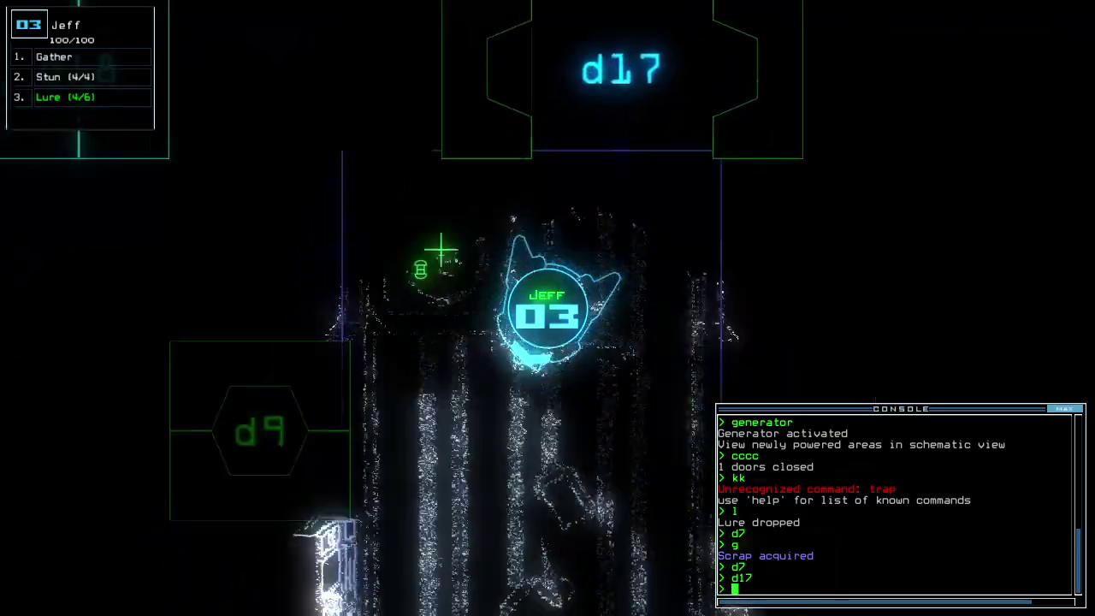
{"action": "key", "text": "Up"}
{"action": "type", "text": "g"}
{"action": "key", "text": "Return"}
{"action": "key", "text": "Tab"}
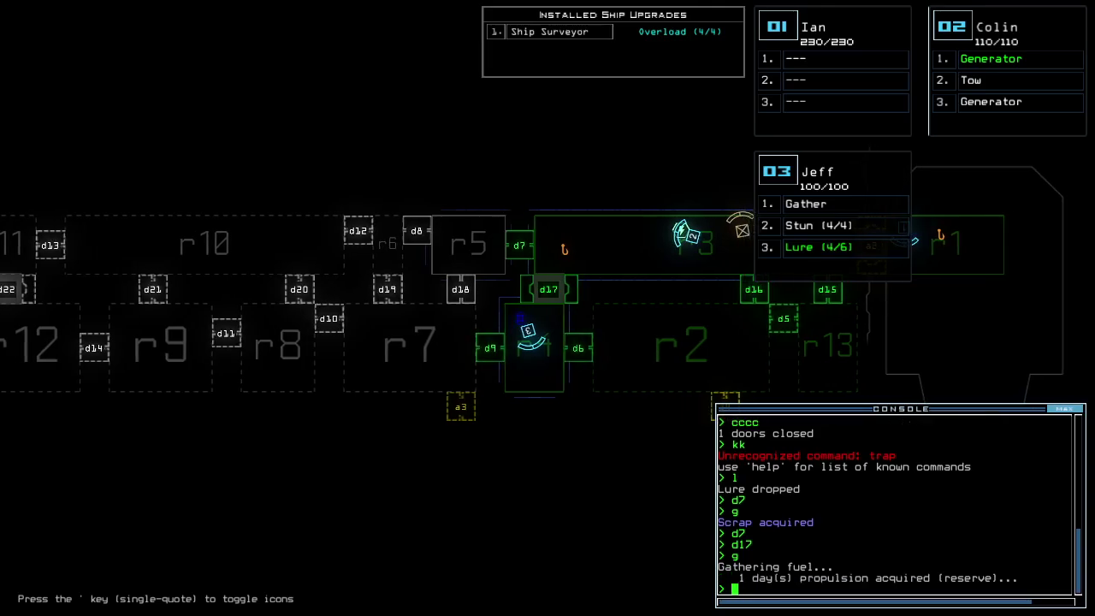
{"action": "key", "text": "Tab"}
{"action": "type", "text": "l"}
{"action": "key", "text": "Return"}
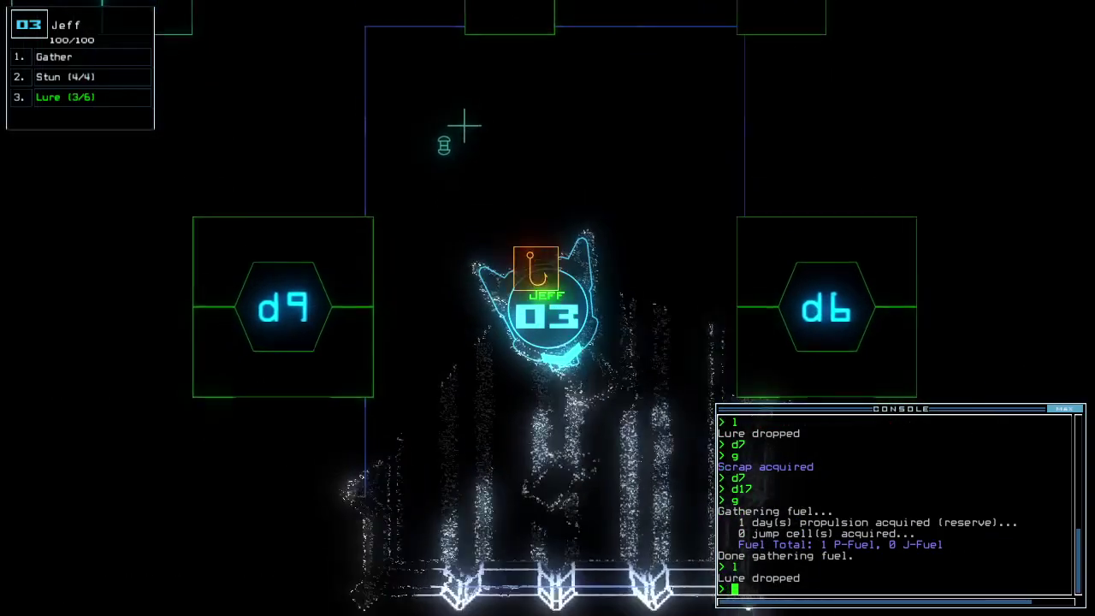
{"action": "type", "text": "d6"}
{"action": "key", "text": "Return"}
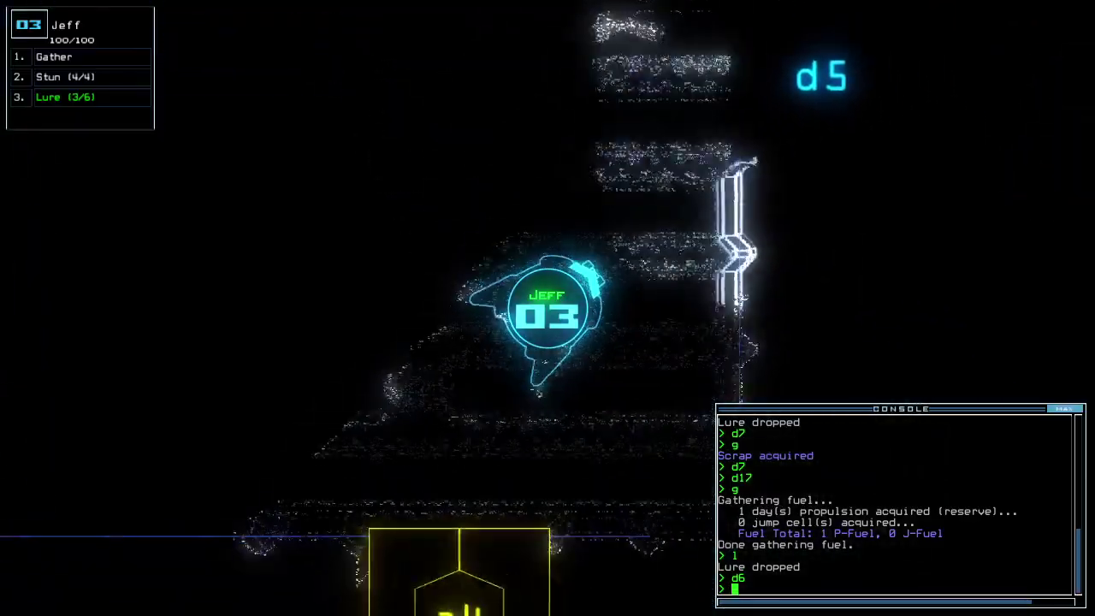
{"action": "type", "text": "l"}
- Drop another lure, gather scrap past d5, close d5 and pick up a lure
{"action": "key", "text": "Return"}
{"action": "type", "text": "d5"}
{"action": "key", "text": "Return"}
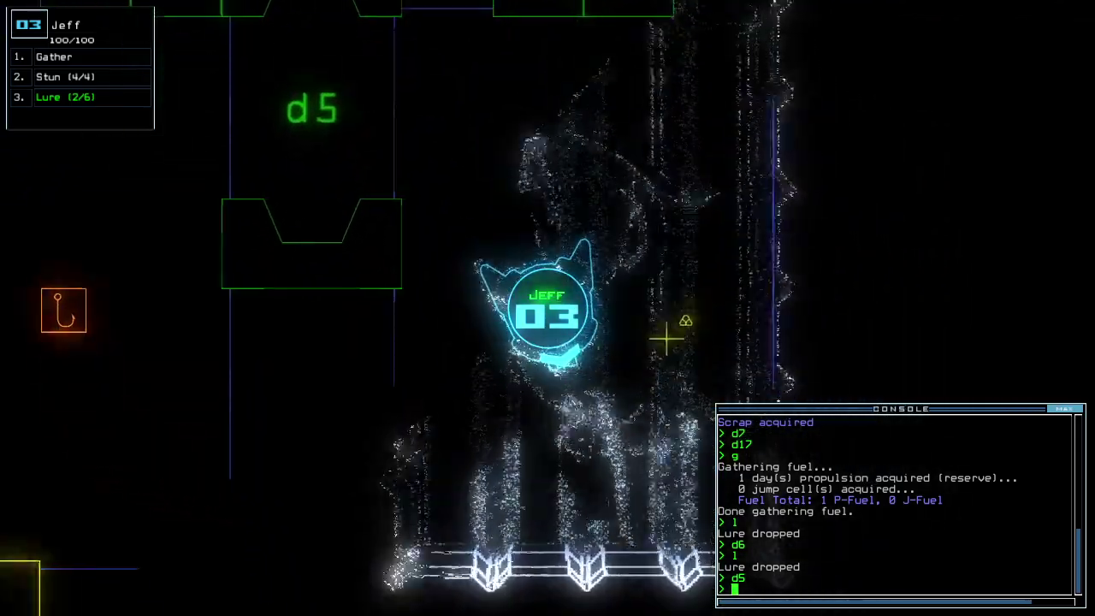
{"action": "type", "text": "g"}
{"action": "key", "text": "Return"}
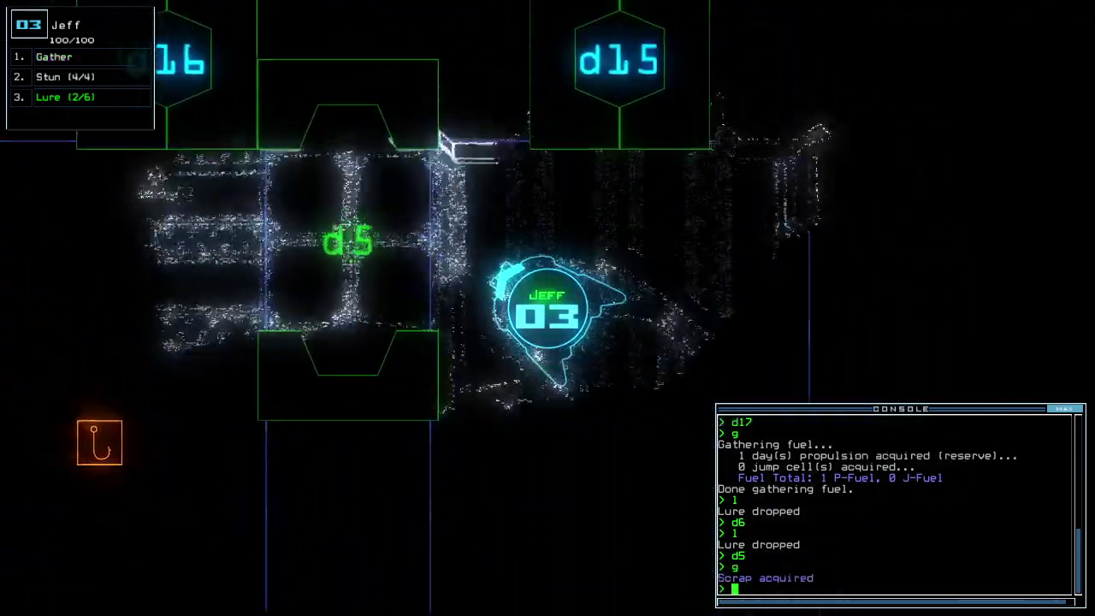
{"action": "type", "text": "d5"}
{"action": "key", "text": "Return"}
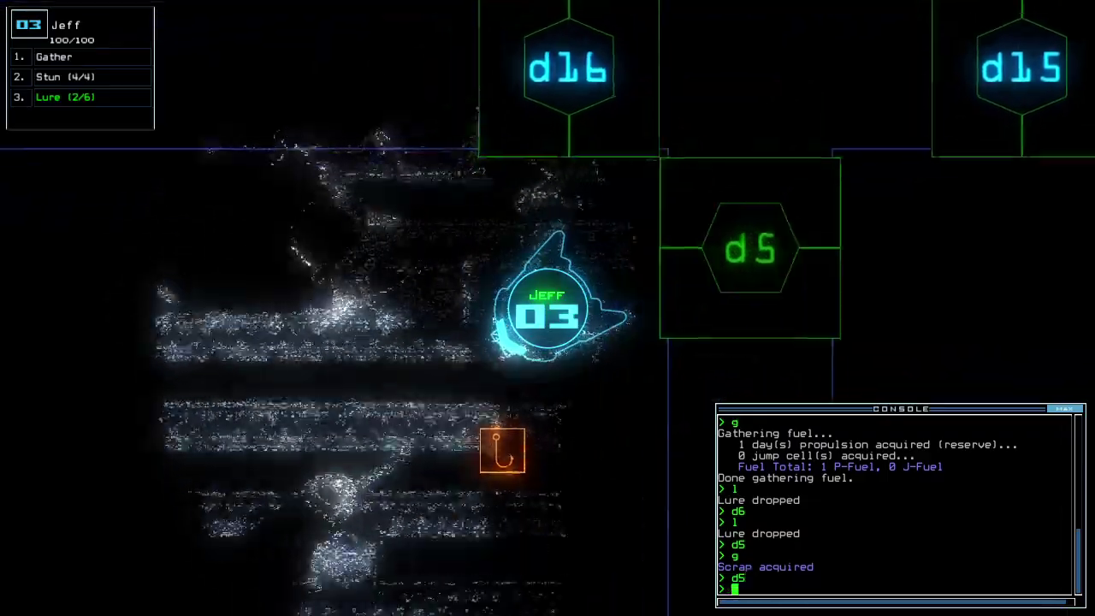
{"action": "type", "text": "pickup"}
{"action": "key", "text": "Return"}
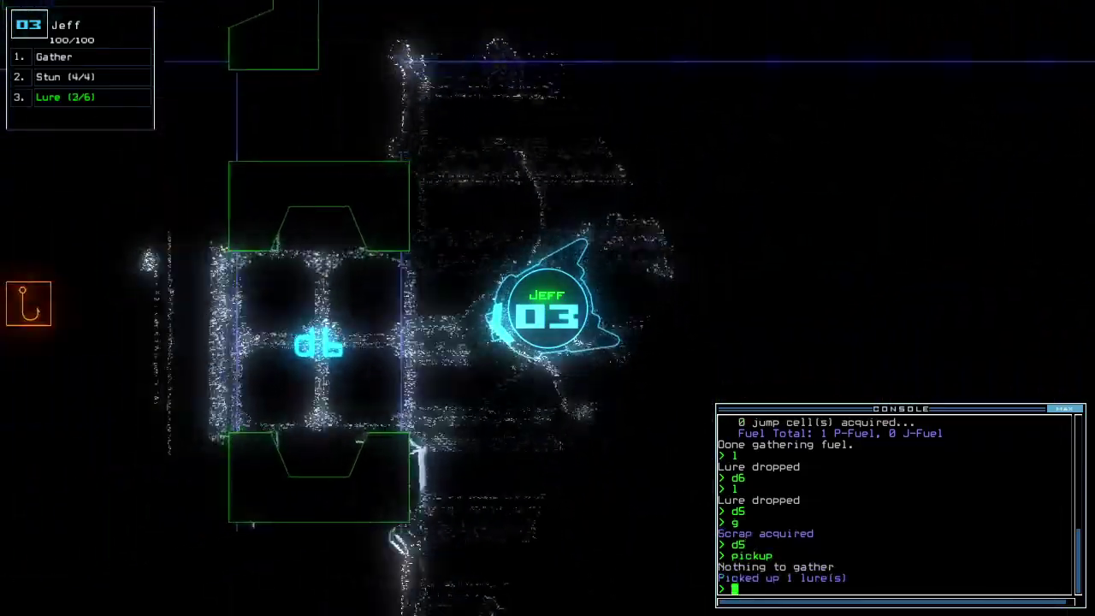
{"action": "type", "text": "cccc"}
- Close surrounding doors, open d9, gather the scrap beyond it and pick up a lure
{"action": "key", "text": "Return"}
{"action": "type", "text": "d9"}
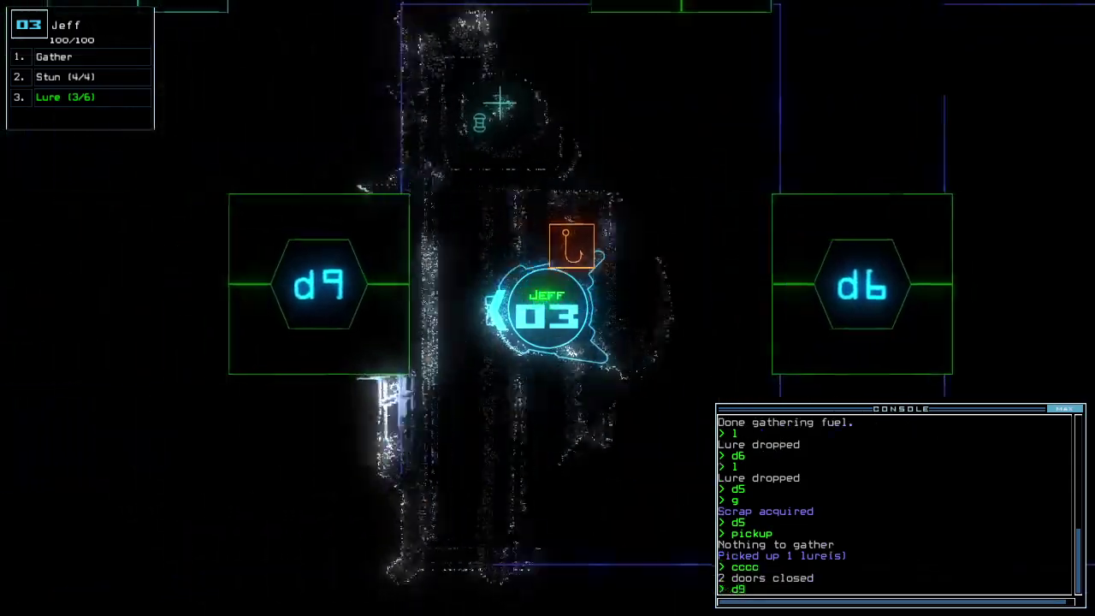
{"action": "key", "text": "Return"}
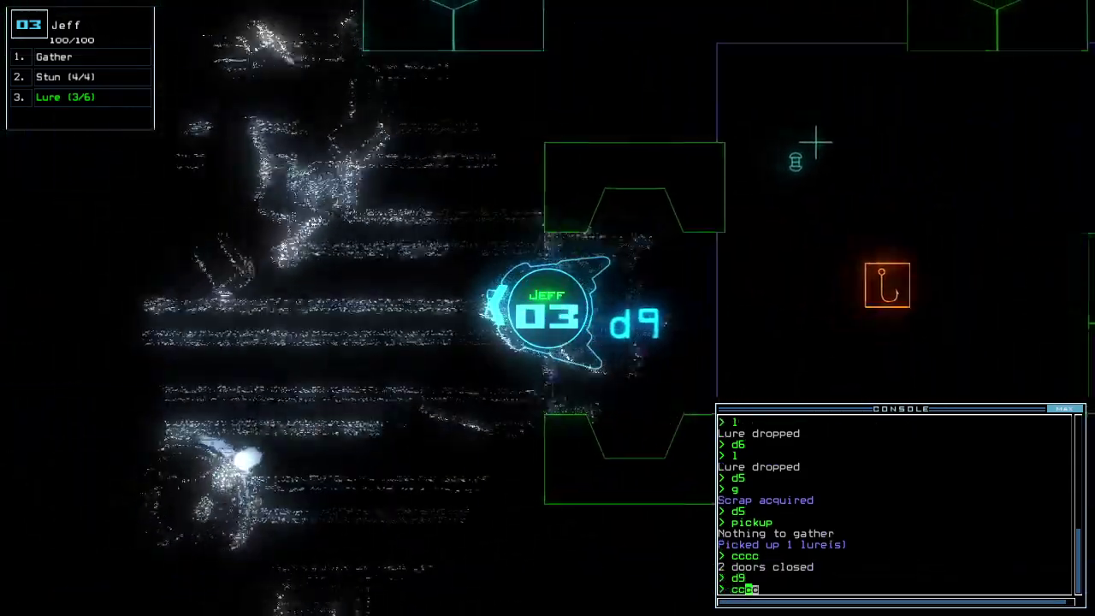
{"action": "type", "text": "cc"}
{"action": "key", "text": "BackSpace"}
{"action": "key", "text": "BackSpace"}
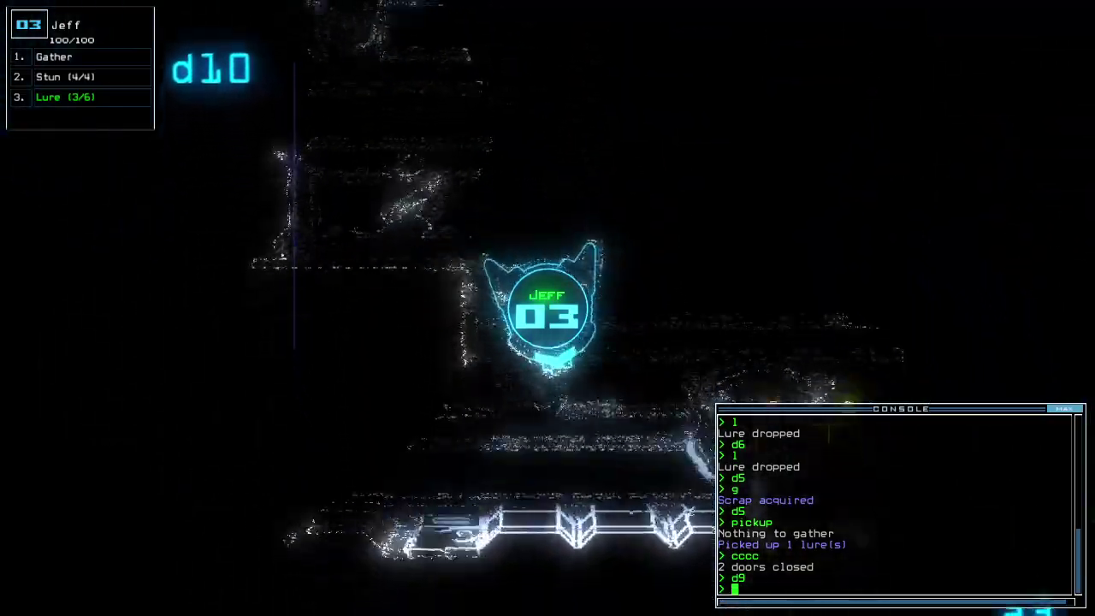
{"action": "type", "text": "g"}
{"action": "key", "text": "Return"}
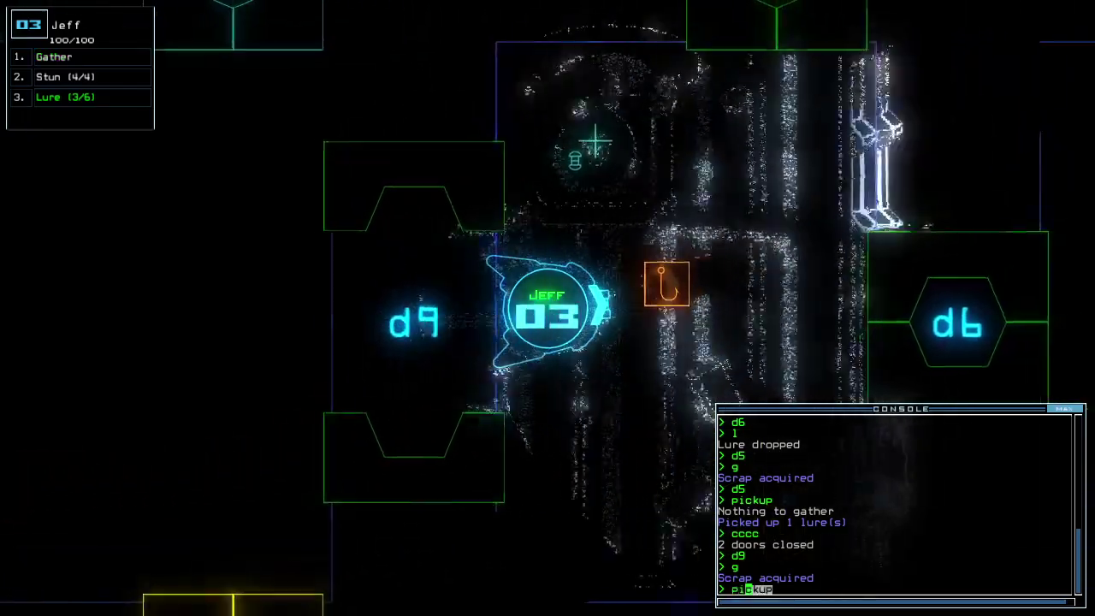
{"action": "type", "text": "pickup"}
{"action": "key", "text": "Return"}
{"action": "type", "text": "d17"}
- Open d17, close the surrounding doors, and pick up another lure
{"action": "key", "text": "Return"}
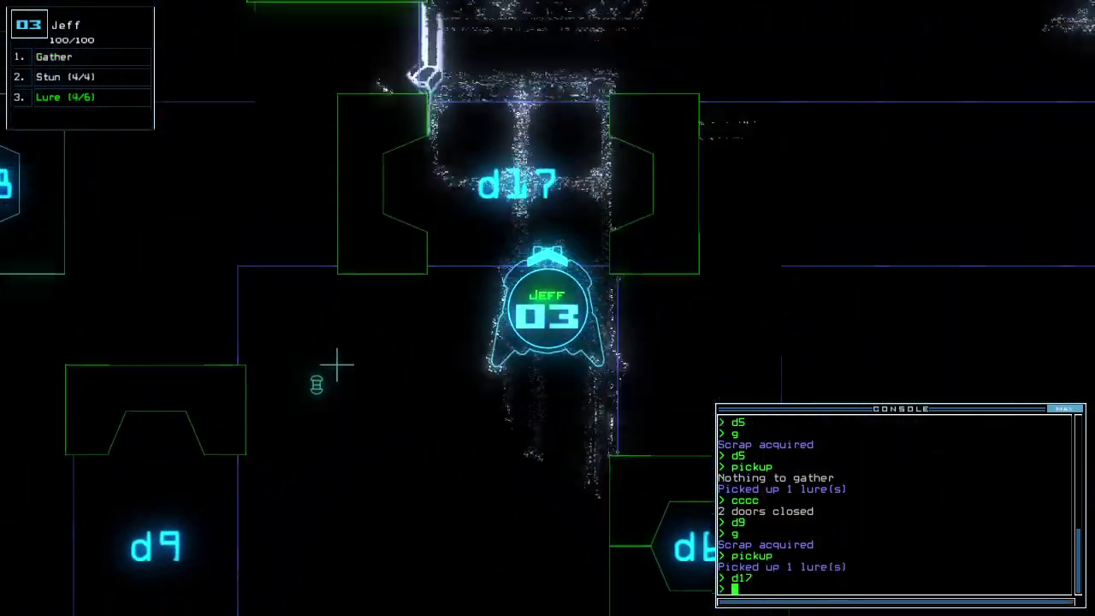
{"action": "type", "text": "cccc"}
{"action": "key", "text": "Return"}
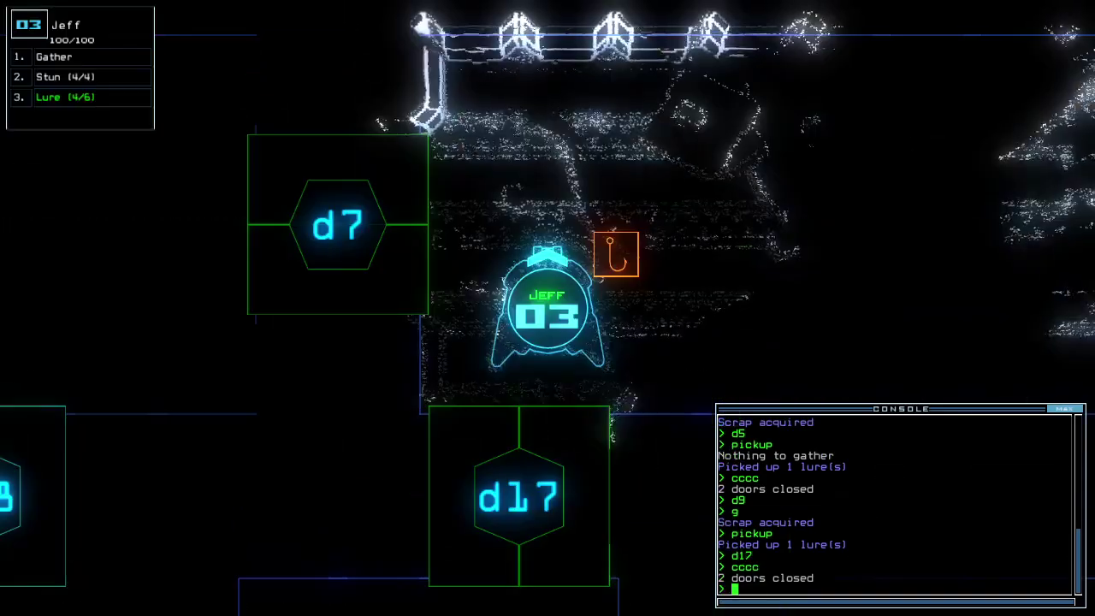
{"action": "type", "text": "pickup"}
{"action": "key", "text": "Return"}
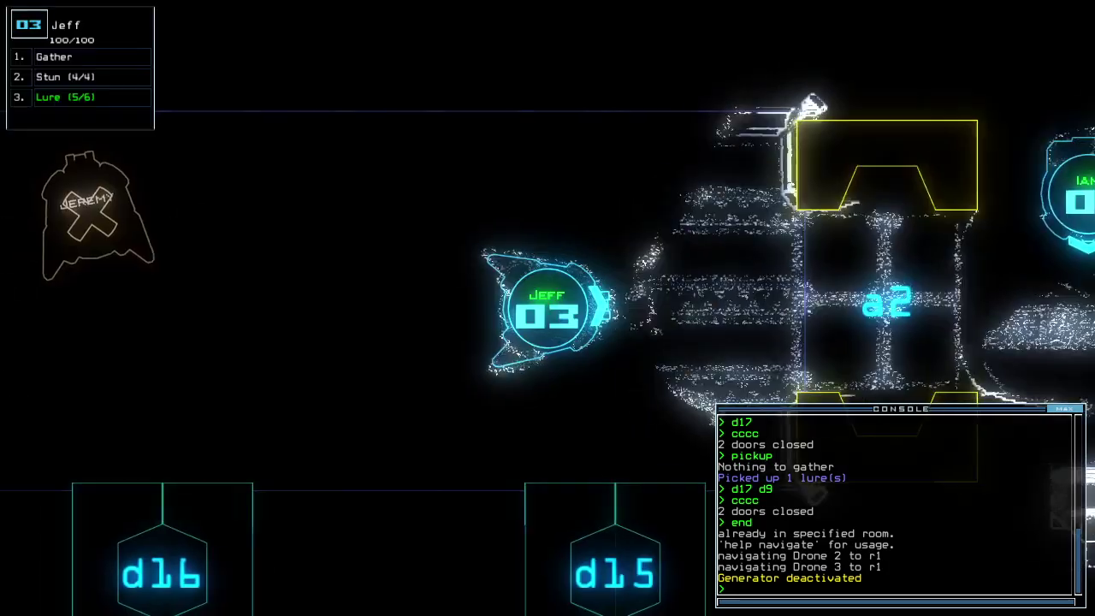
{"action": "type", "text": "dd a3"}
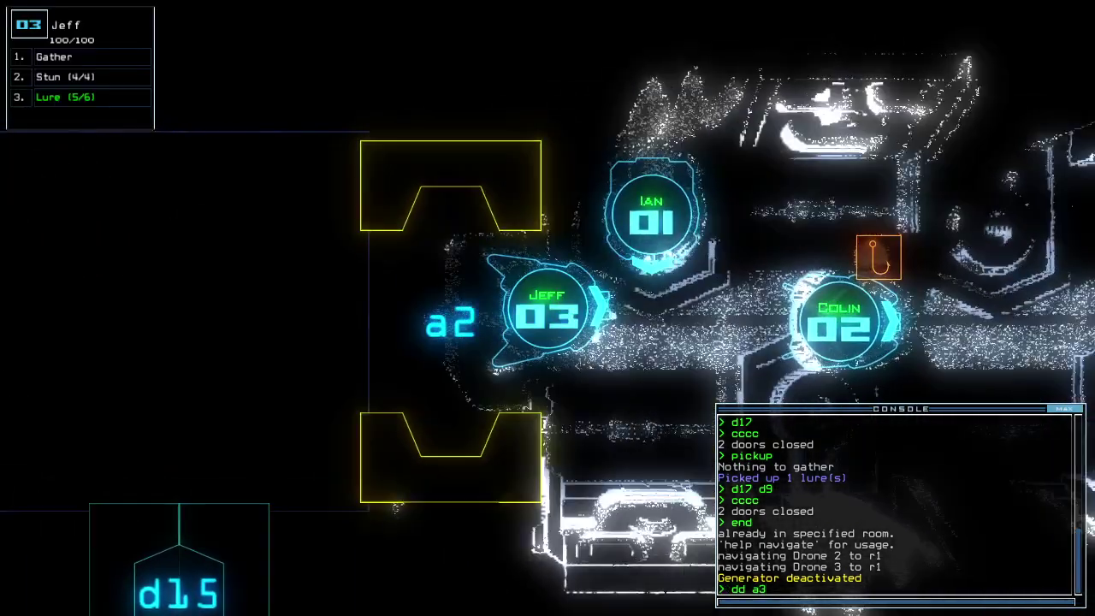
- Recover Jeff's sixth lure, dock at a3, open r1's doors, and navigate drone 2 to a3
{"action": "key", "text": "BackSpace"}
{"action": "key", "text": "BackSpace"}
{"action": "key", "text": "BackSpace"}
{"action": "type", "text": "pickup"}
{"action": "key", "text": "Return"}
{"action": "type", "text": "dda 3"}
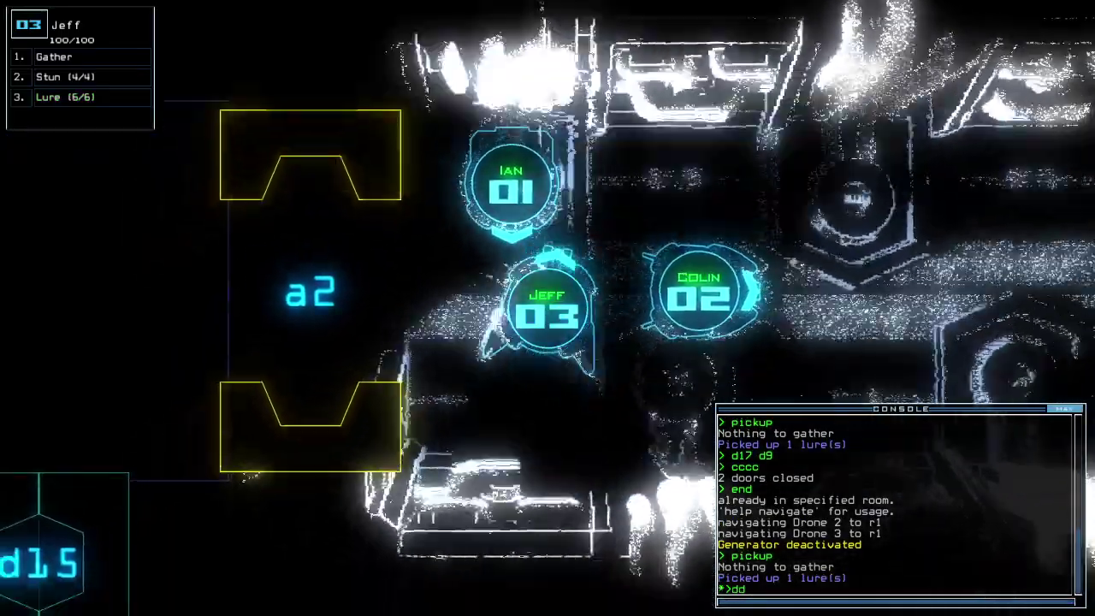
{"action": "key", "text": "Return"}
{"action": "type", "text": "dd a3"}
{"action": "key", "text": "Return"}
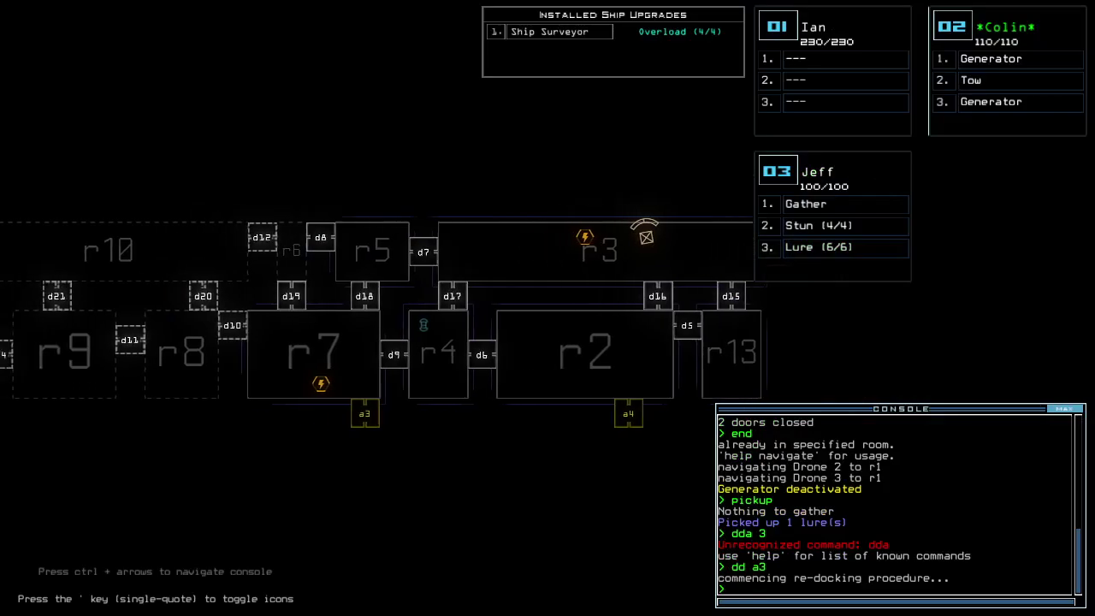
{"action": "type", "text": "ar"}
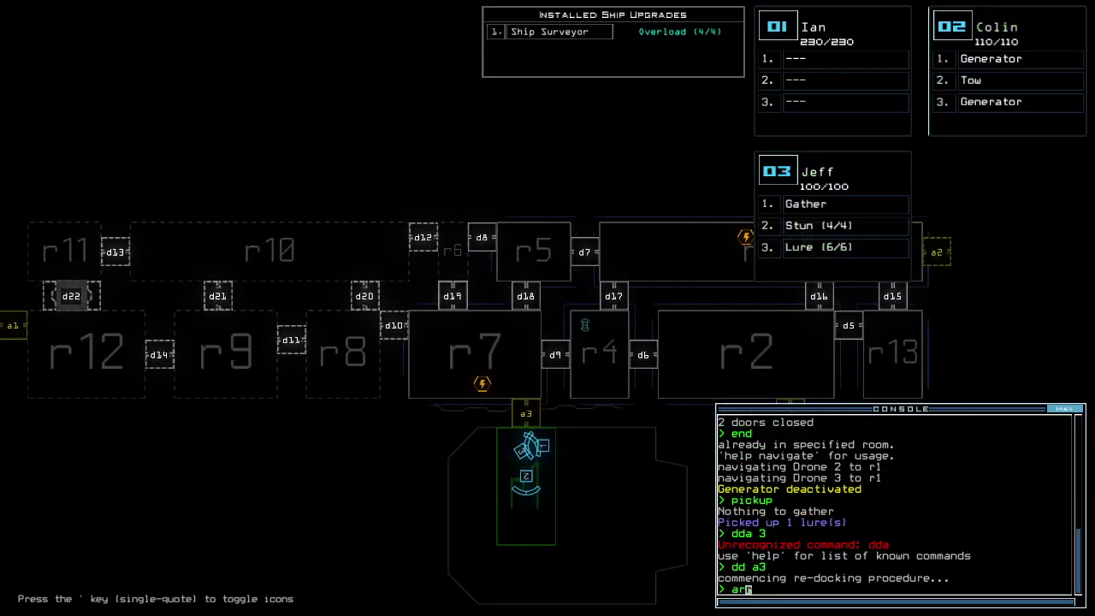
{"action": "type", "text": "r"}
{"action": "key", "text": "Return"}
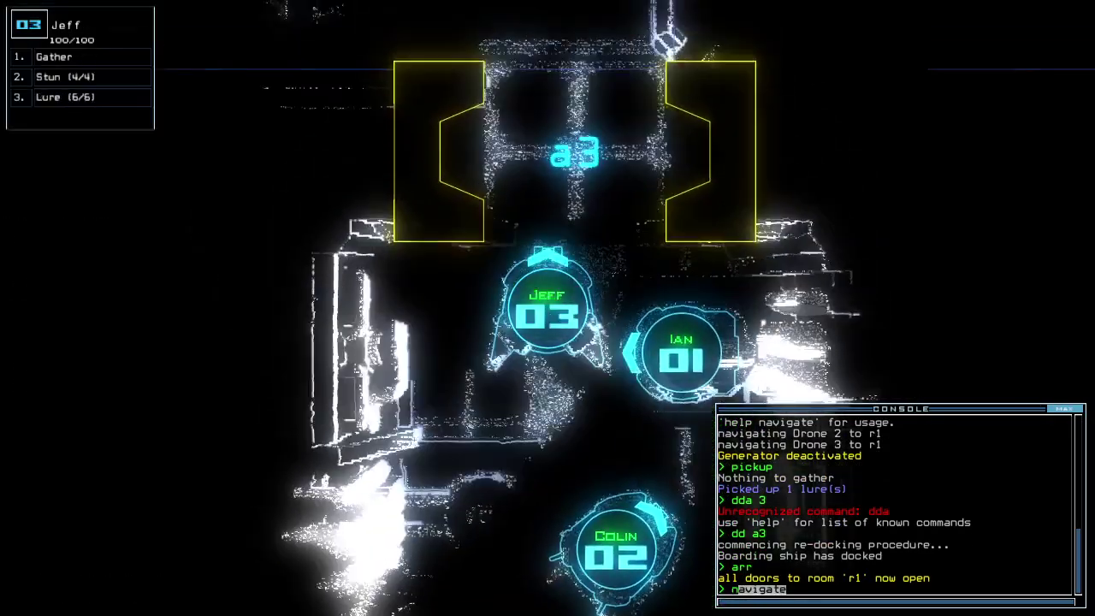
{"action": "type", "text": "navigate 2 a3"}
{"action": "key", "text": "Return"}
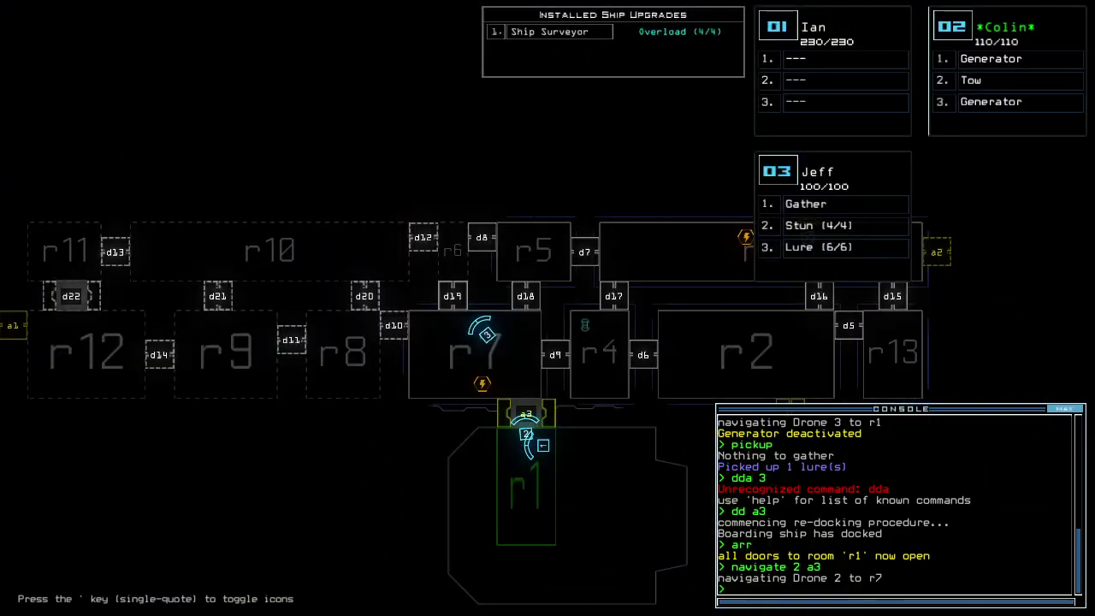
{"action": "type", "text": "generator"}
- Restart the generator and have Jeff drop lures near doors d19 and d12
{"action": "key", "text": "Return"}
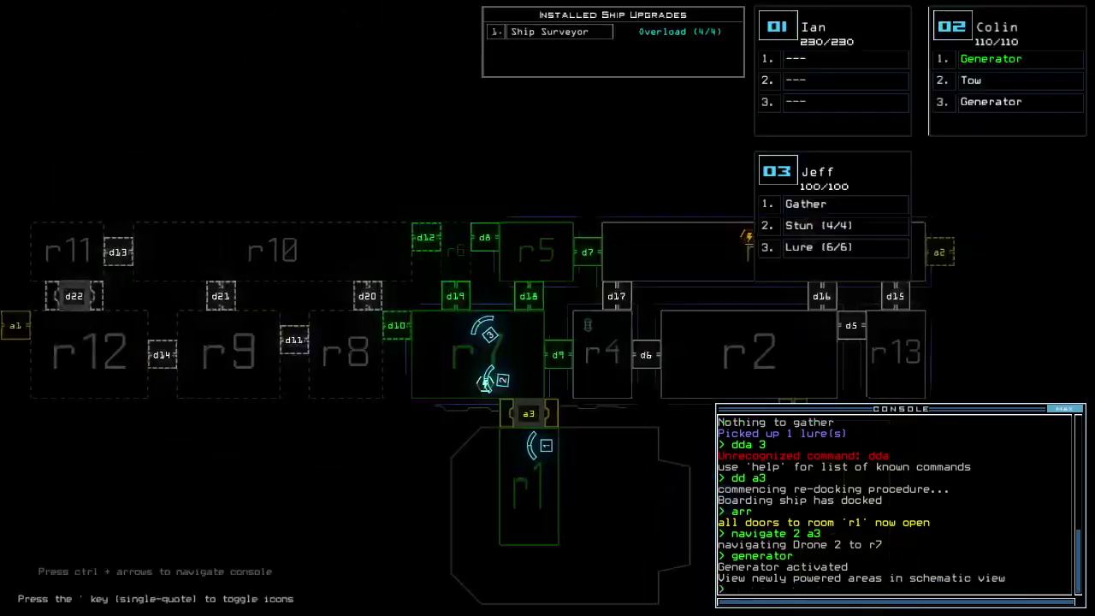
{"action": "key", "text": "Tab"}
{"action": "type", "text": "l"}
{"action": "key", "text": "Return"}
{"action": "type", "text": "dl"}
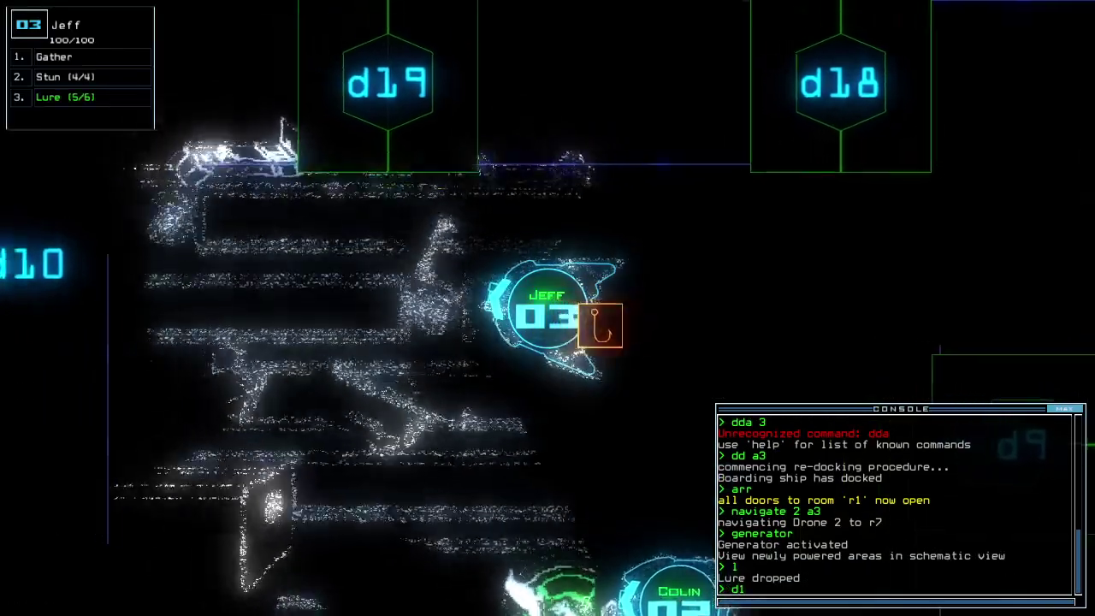
{"action": "type", "text": "9"}
{"action": "key", "text": "Return"}
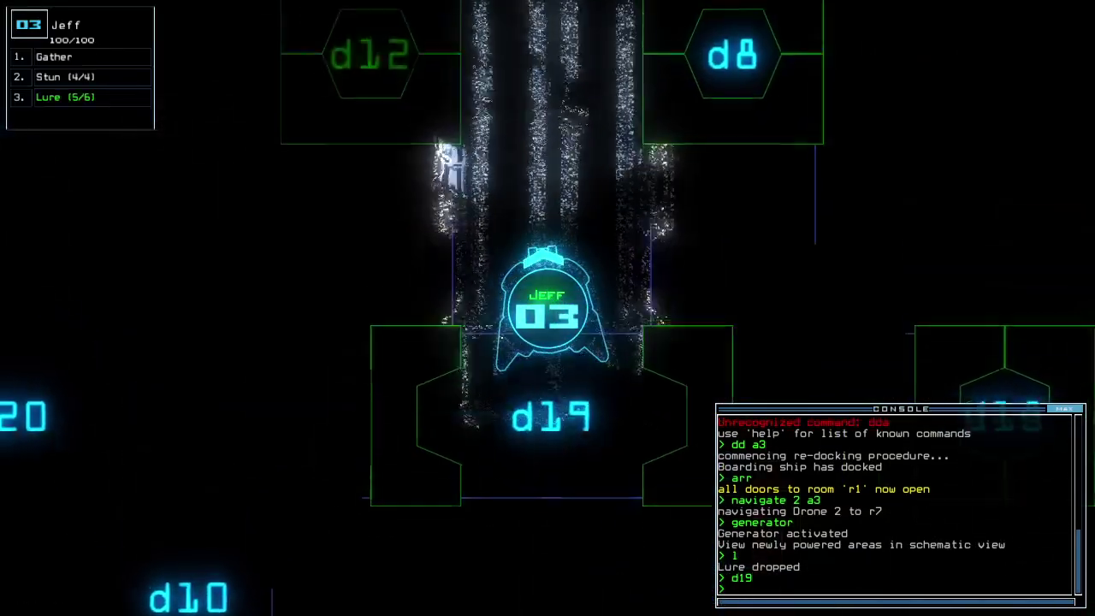
{"action": "type", "text": "l"}
{"action": "key", "text": "Return"}
{"action": "type", "text": "d12"}
{"action": "key", "text": "Return"}
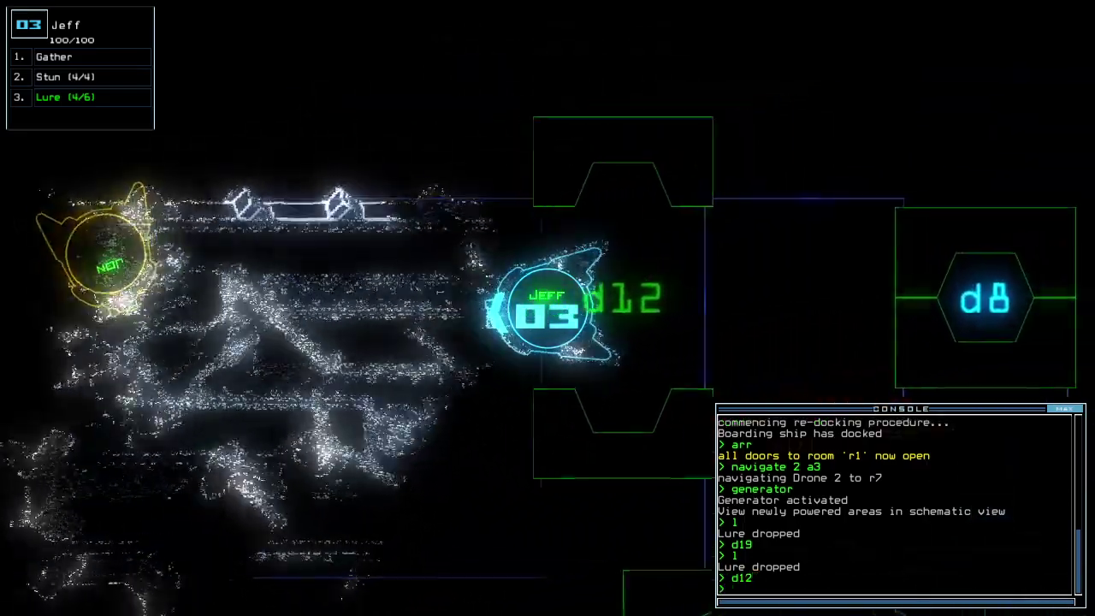
{"action": "type", "text": "cccc"}
- Seal Jeff's two surrounding doors with cccc and d8, then check mission time twice
{"action": "key", "text": "Return"}
{"action": "type", "text": "d8"}
{"action": "key", "text": "Return"}
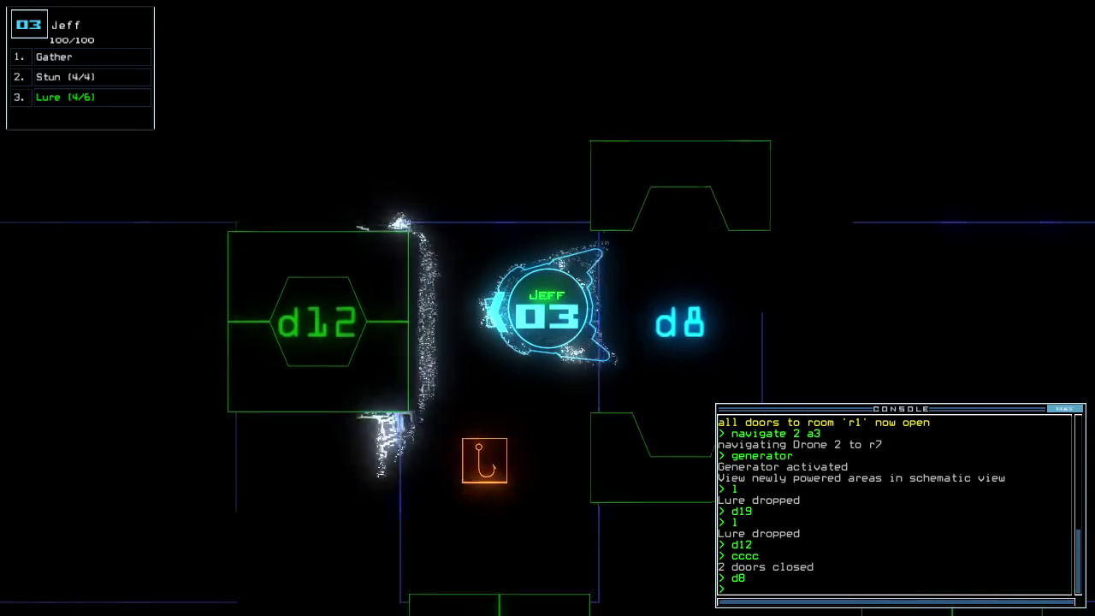
{"action": "key", "text": "Tab"}
{"action": "type", "text": "2te"}
{"action": "key", "text": "Return"}
{"action": "type", "text": "te"}
{"action": "key", "text": "Return"}
- Dock the ship at airlock a1, pick up a lure with Jeff, and open r1's doors
{"action": "key", "text": "Tab"}
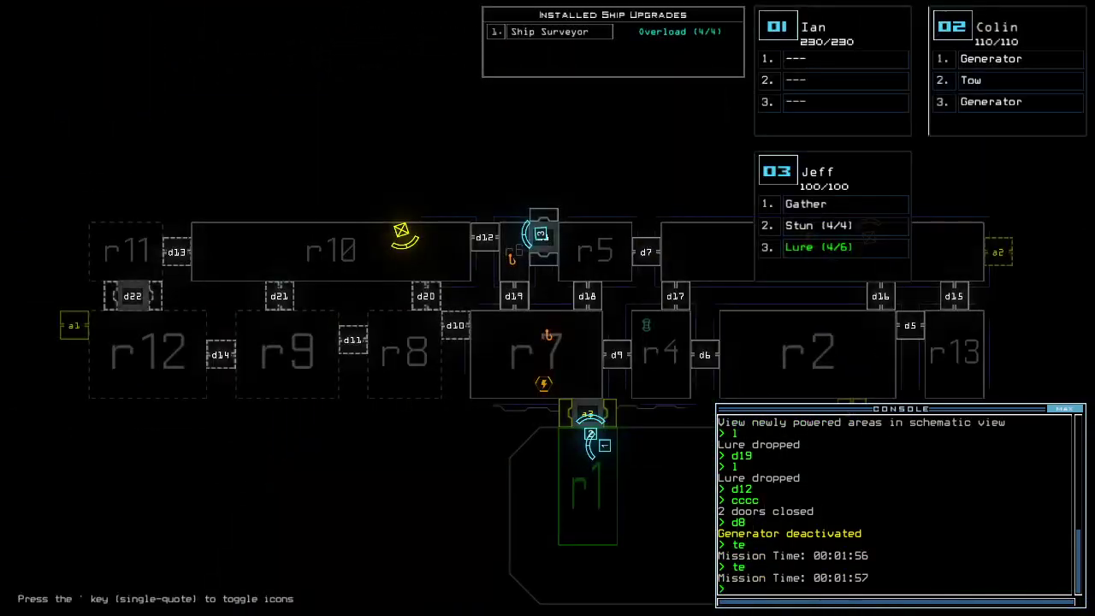
{"action": "key", "text": "Tab"}
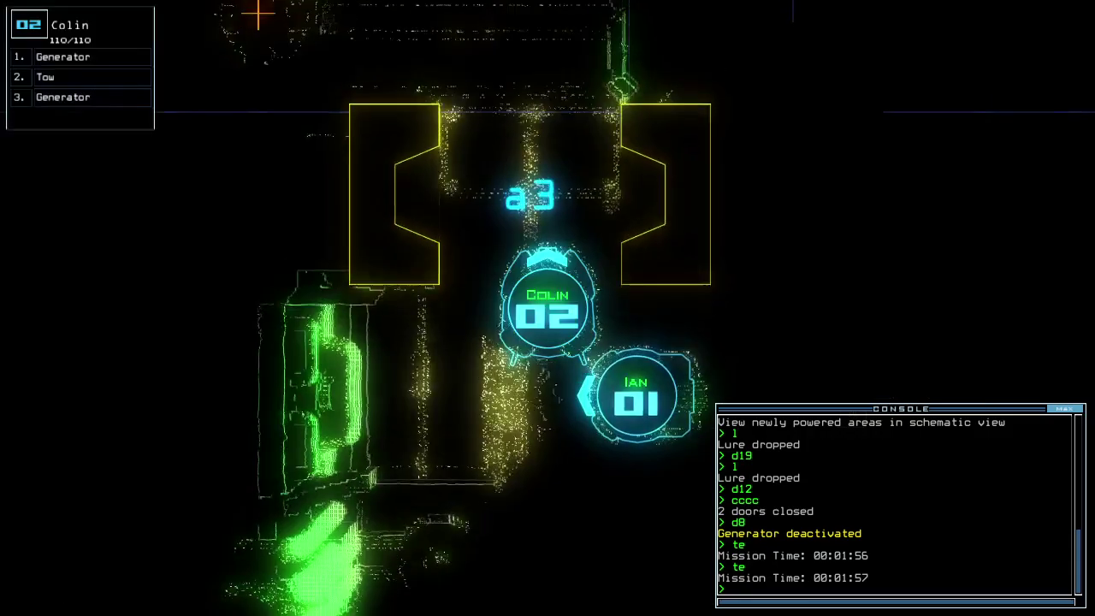
{"action": "type", "text": "dd a1"}
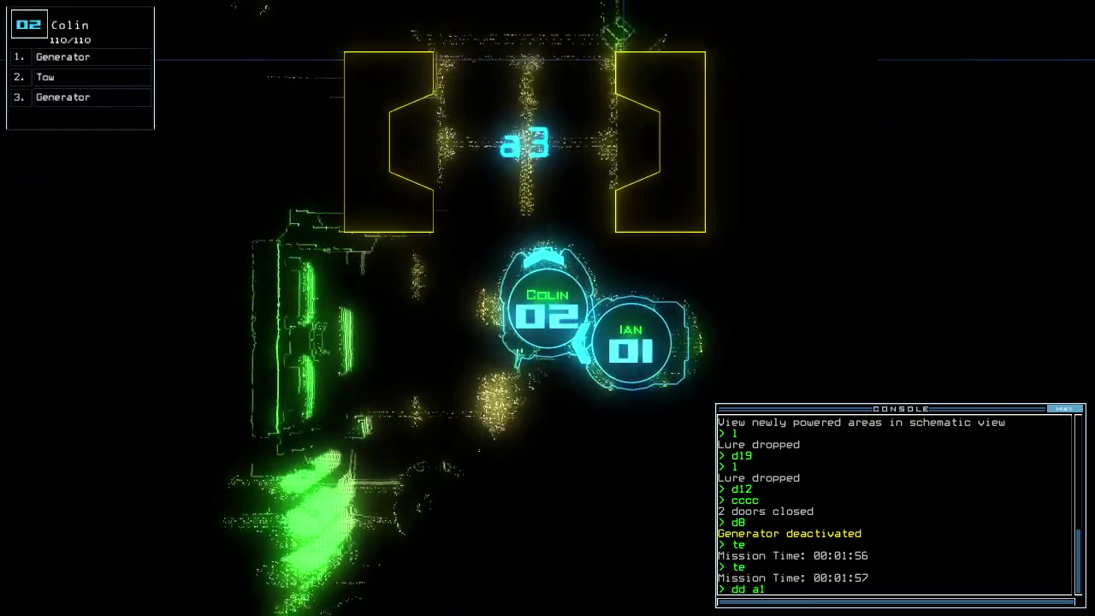
{"action": "key", "text": "Return"}
{"action": "key", "text": "Tab"}
{"action": "type", "text": "3"}
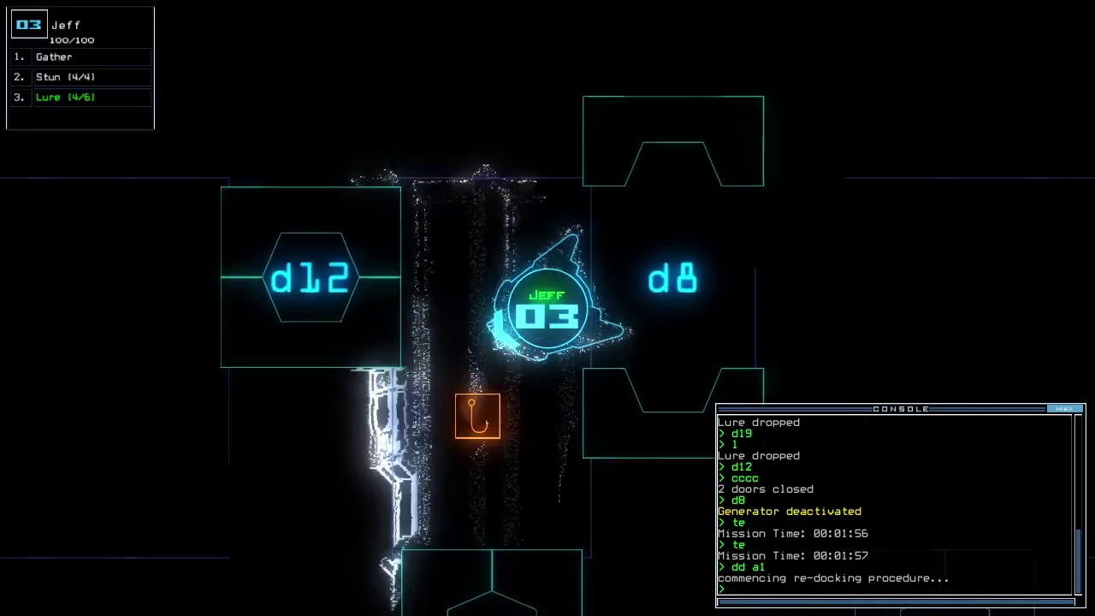
{"action": "type", "text": "pickup"}
{"action": "key", "text": "Return"}
{"action": "key", "text": "Tab"}
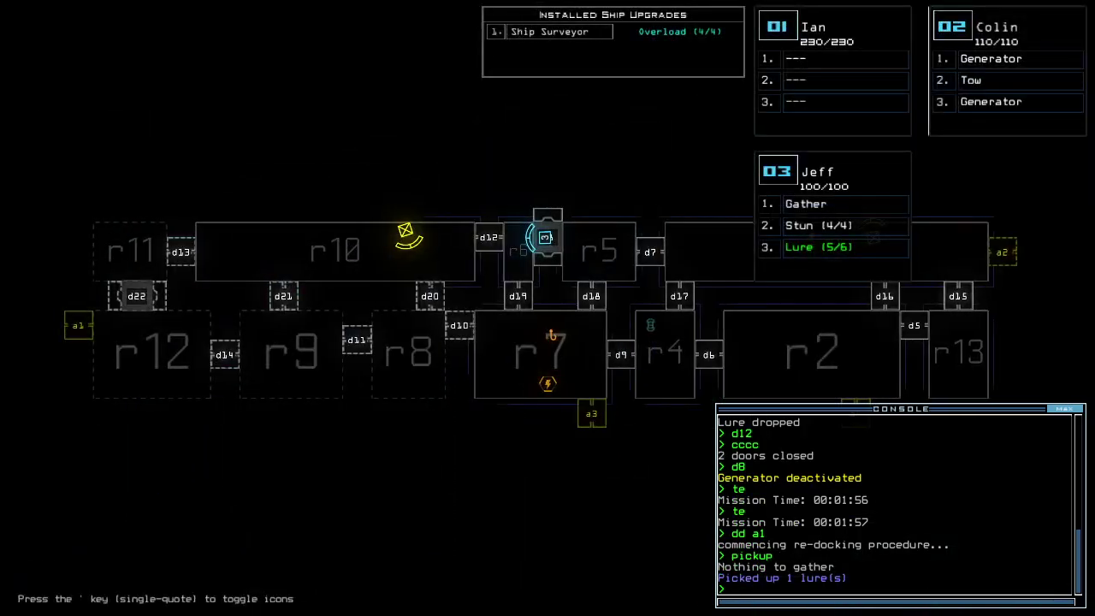
{"action": "type", "text": "rr"}
{"action": "key", "text": "Return"}
- Drive Colin out of a1 toward d22 and back, then begin redocking at a3
{"action": "key", "text": "Tab"}
{"action": "key", "text": "2"}
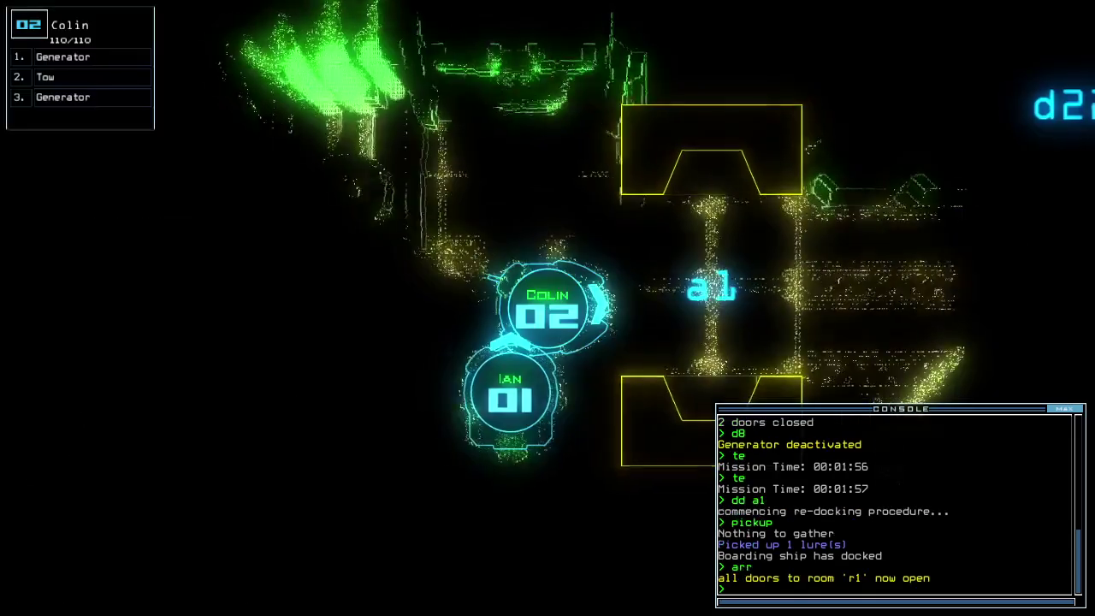
{"action": "key", "text": "Right"}
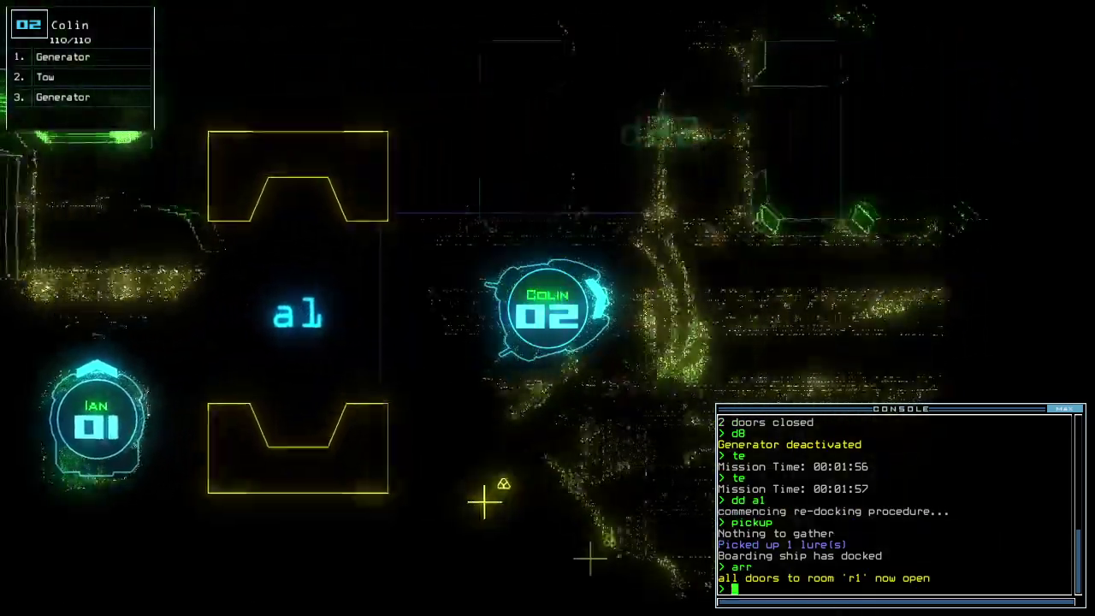
{"action": "key", "text": "Up"}
{"action": "key", "text": "Up"}
{"action": "key", "text": "Down"}
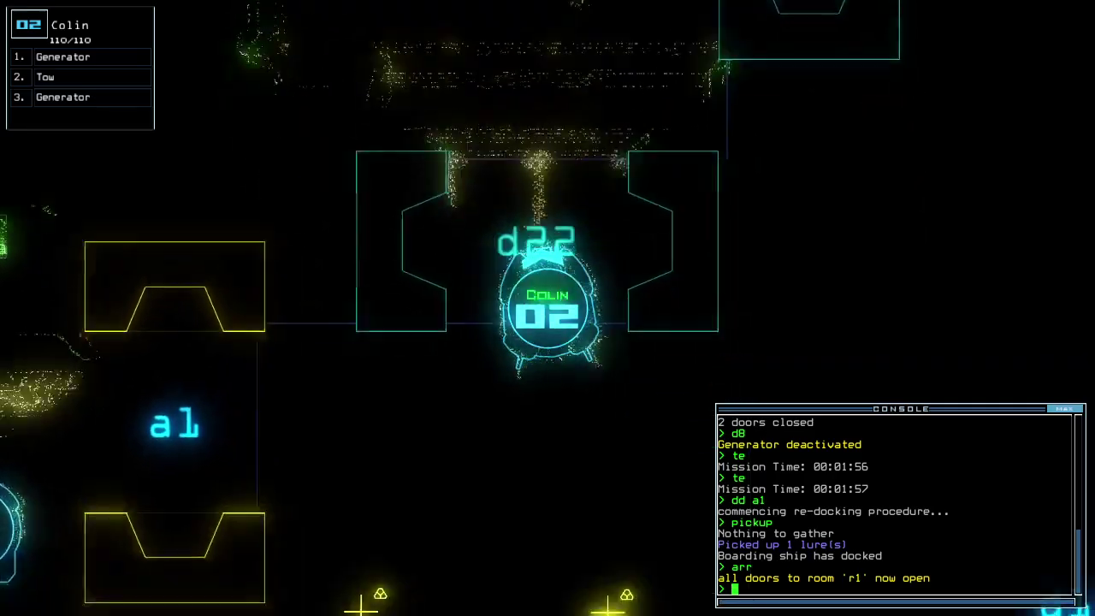
{"action": "key", "text": "Left"}
{"action": "type", "text": "dd a3"}
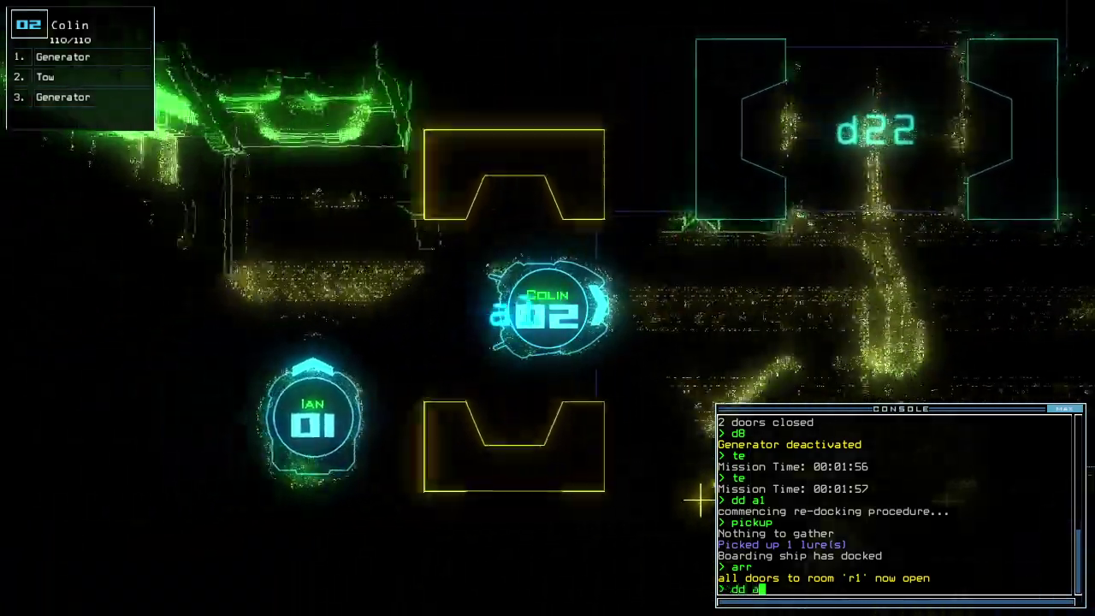
{"action": "key", "text": "Return"}
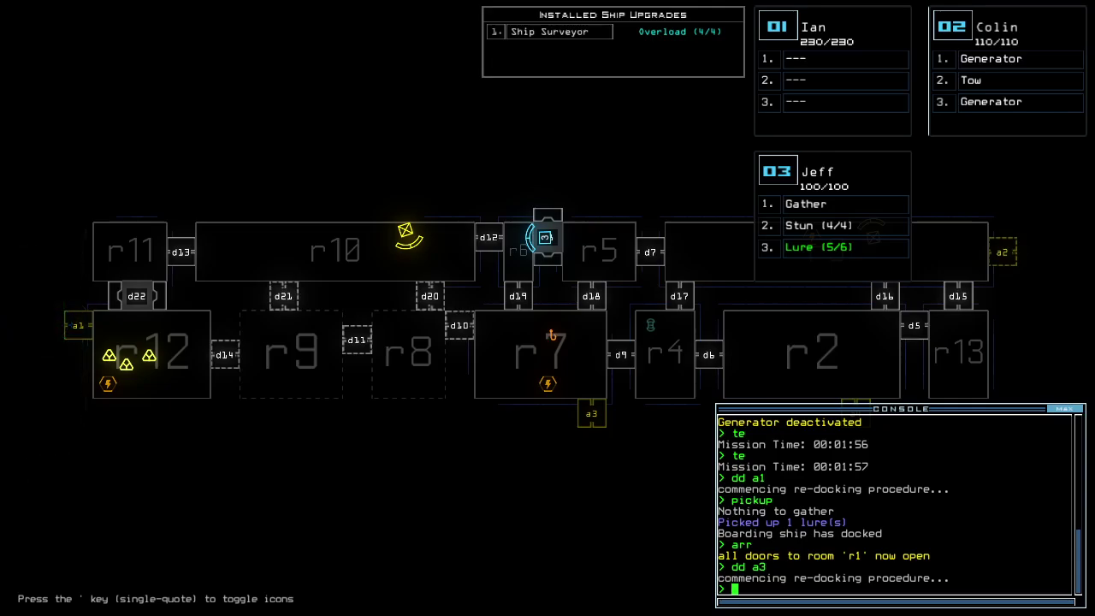
- Open r1's doors with arr, power the generator with Colin, and swap a generator to Ian
{"action": "key", "text": "3"}
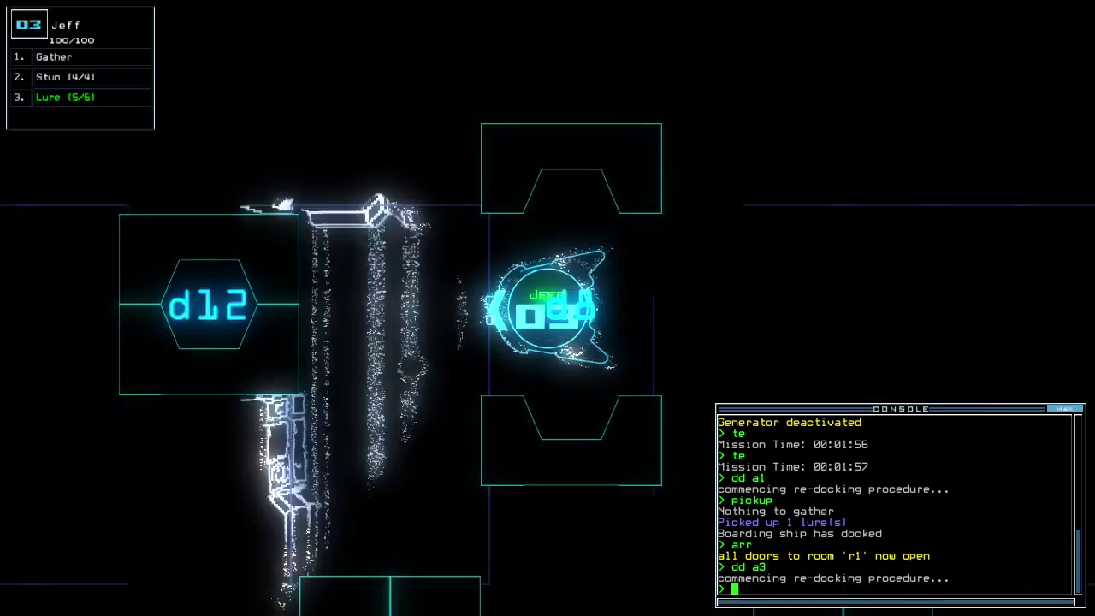
{"action": "key", "text": "Down"}
{"action": "type", "text": "ar"}
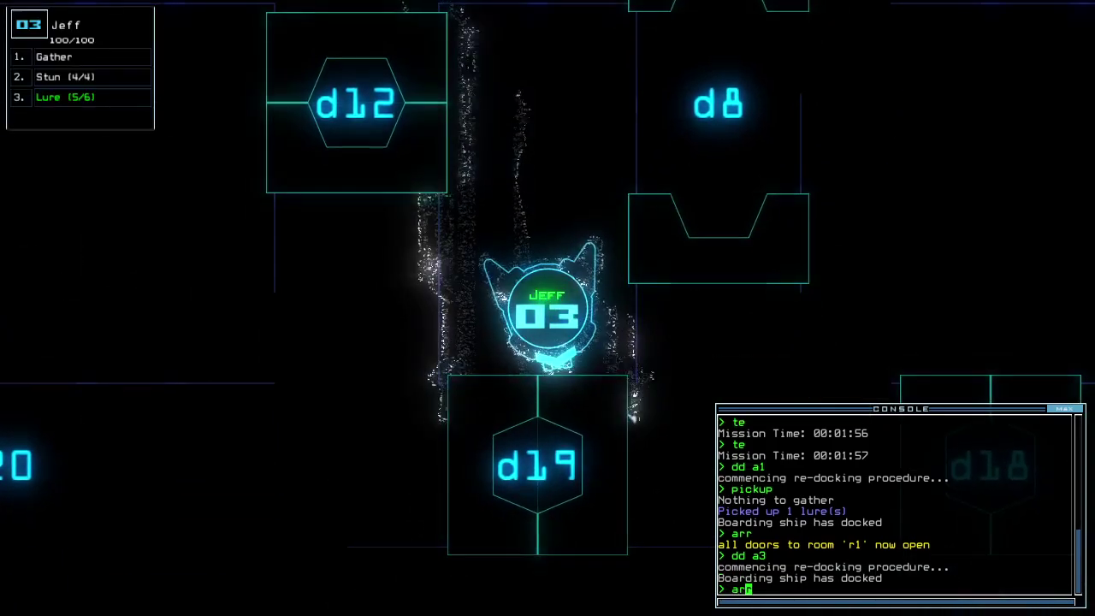
{"action": "type", "text": "r"}
{"action": "key", "text": "Return"}
{"action": "key", "text": "2"}
{"action": "key", "text": "Up"}
{"action": "type", "text": "ge"}
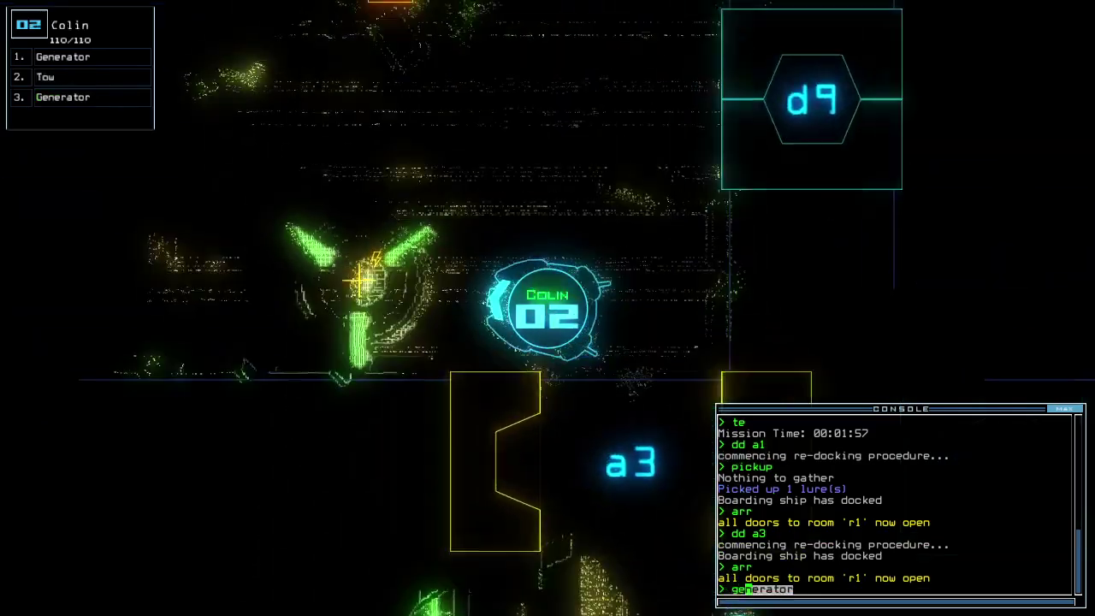
{"action": "type", "text": "nerator"}
{"action": "key", "text": "Return"}
{"action": "type", "text": "1swap g"}
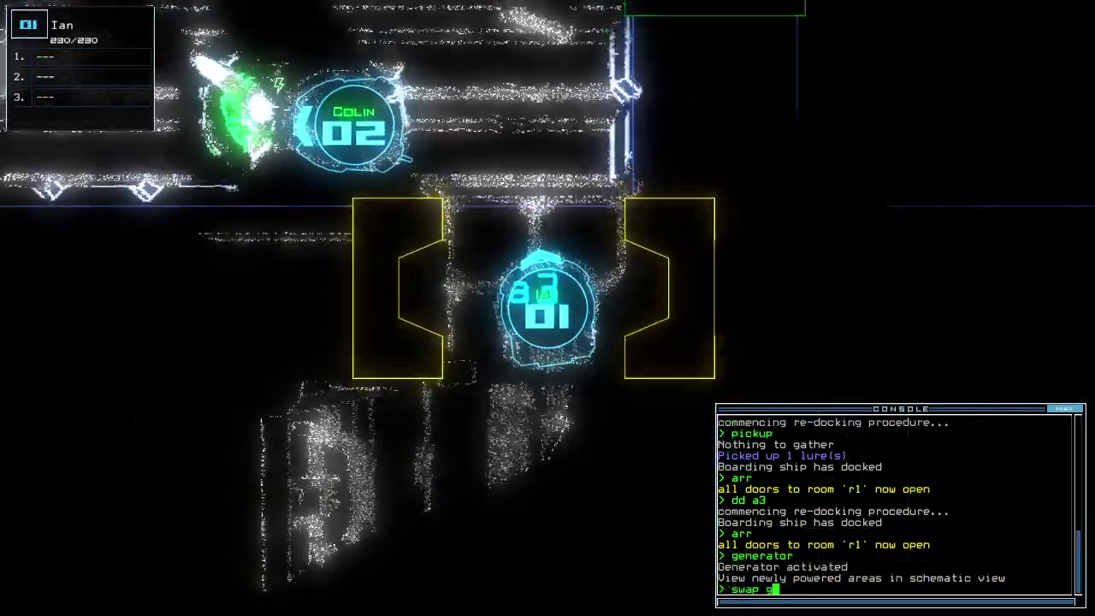
{"action": "key", "text": "Return"}
{"action": "key", "text": "1"}
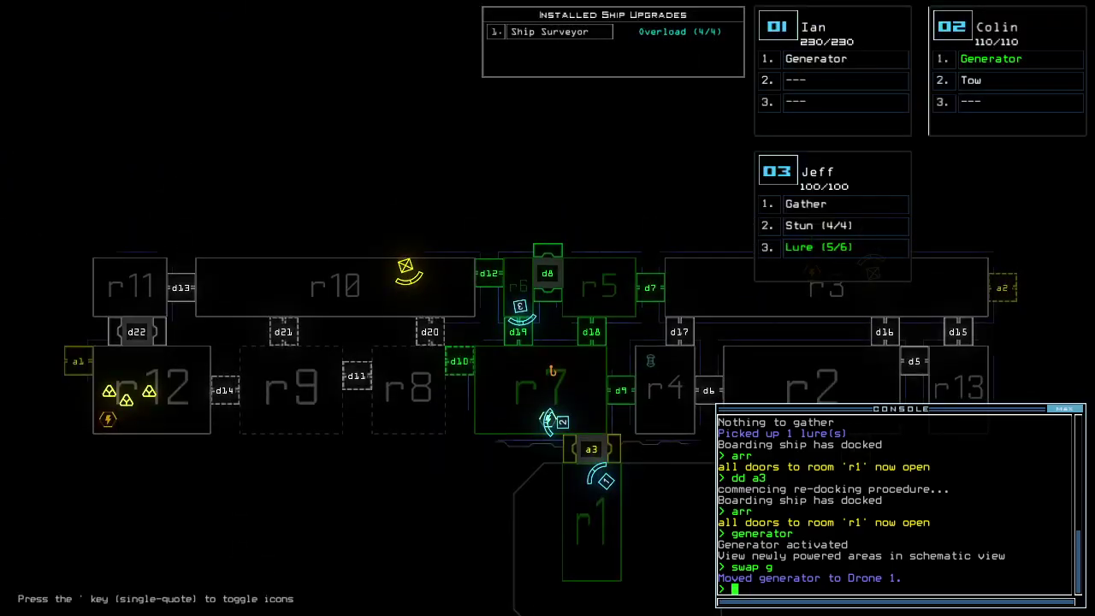
{"action": "type", "text": "d193d12 d19"}
- Open doors d12, d19 and d10 for Jeff and drive him around d10
{"action": "key", "text": "Return"}
{"action": "key", "text": "3"}
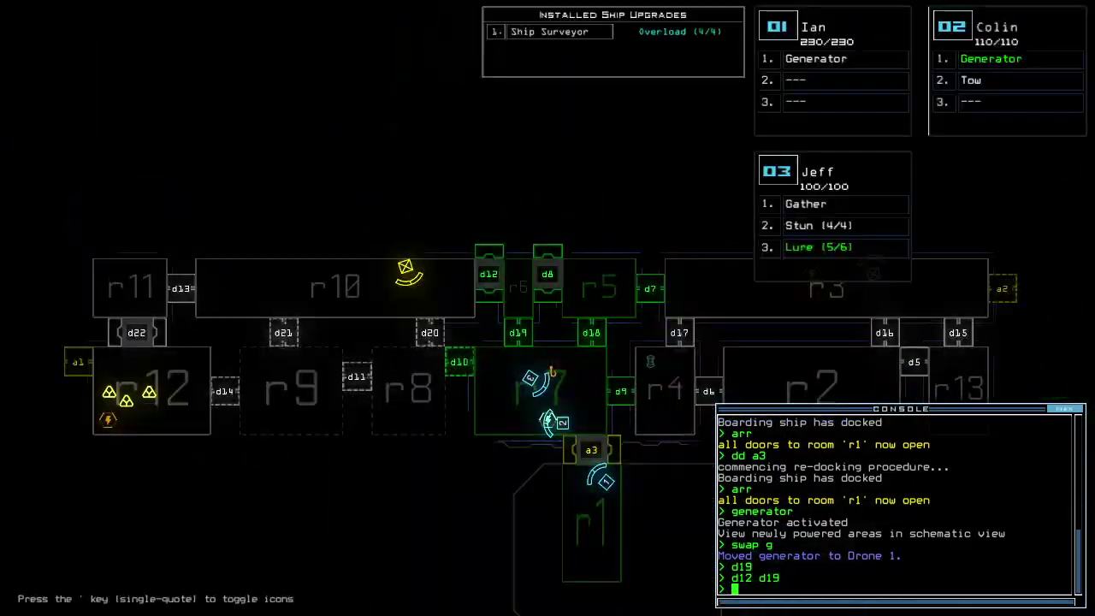
{"action": "type", "text": "3"}
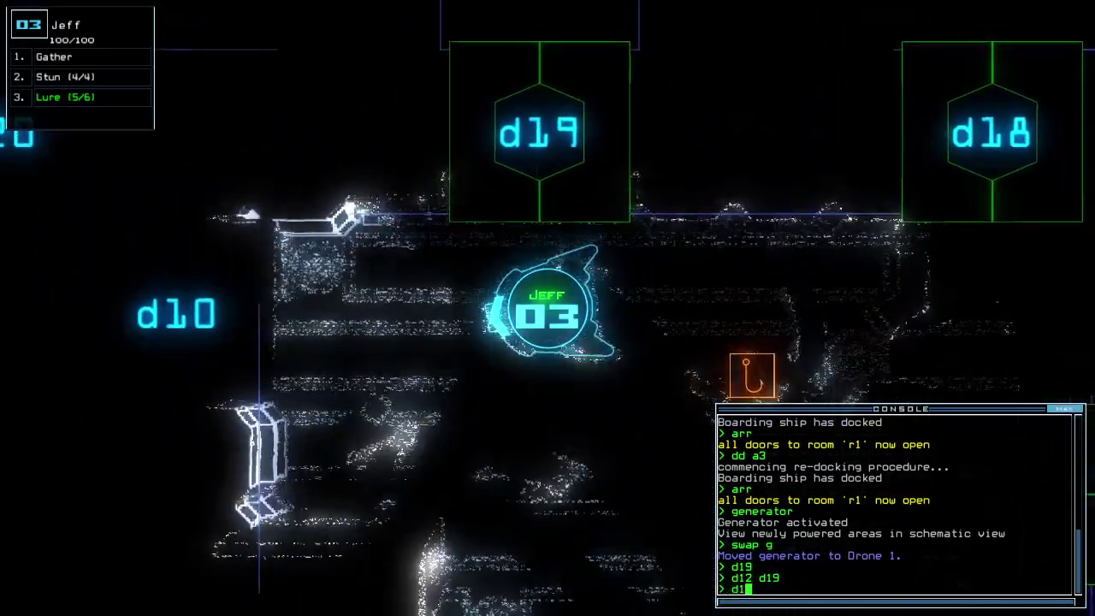
{"action": "type", "text": "d10"}
{"action": "key", "text": "Return"}
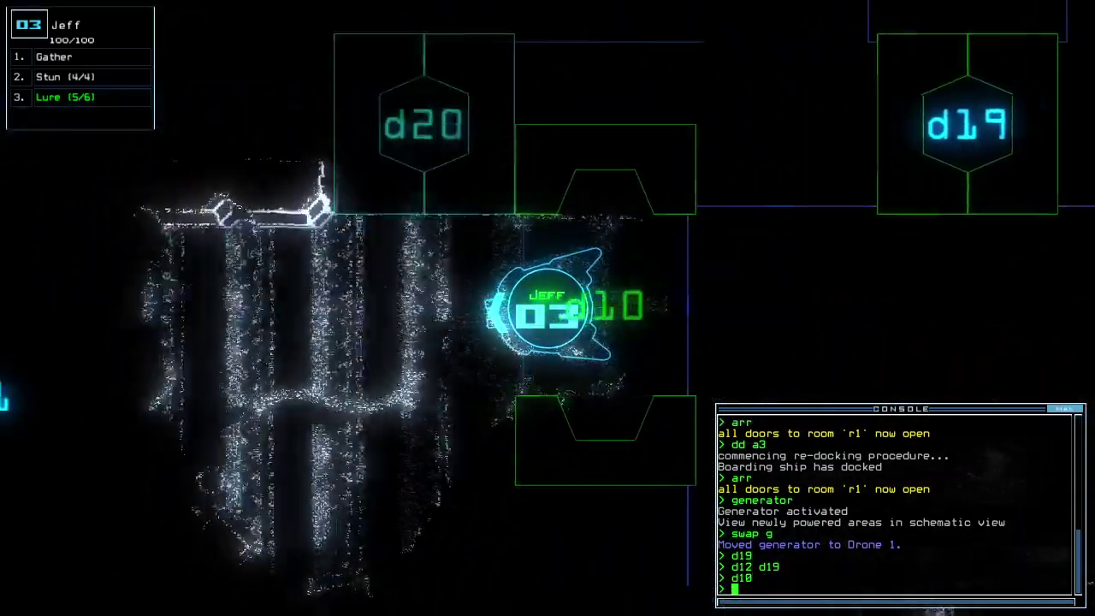
{"action": "key", "text": "Left"}
{"action": "key", "text": "Down"}
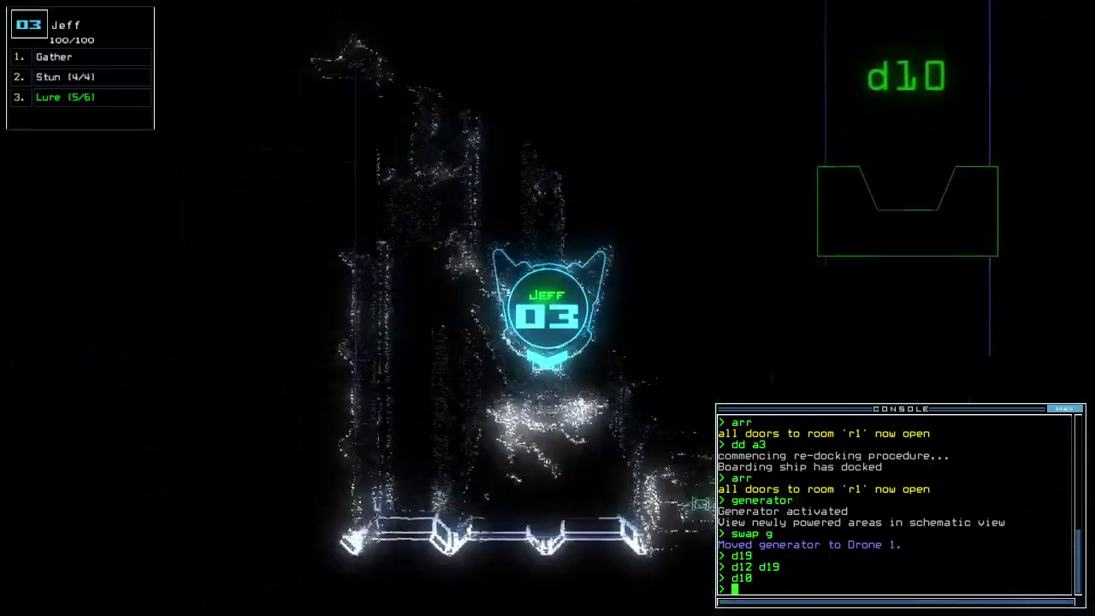
{"action": "key", "text": "Up"}
{"action": "key", "text": "Right"}
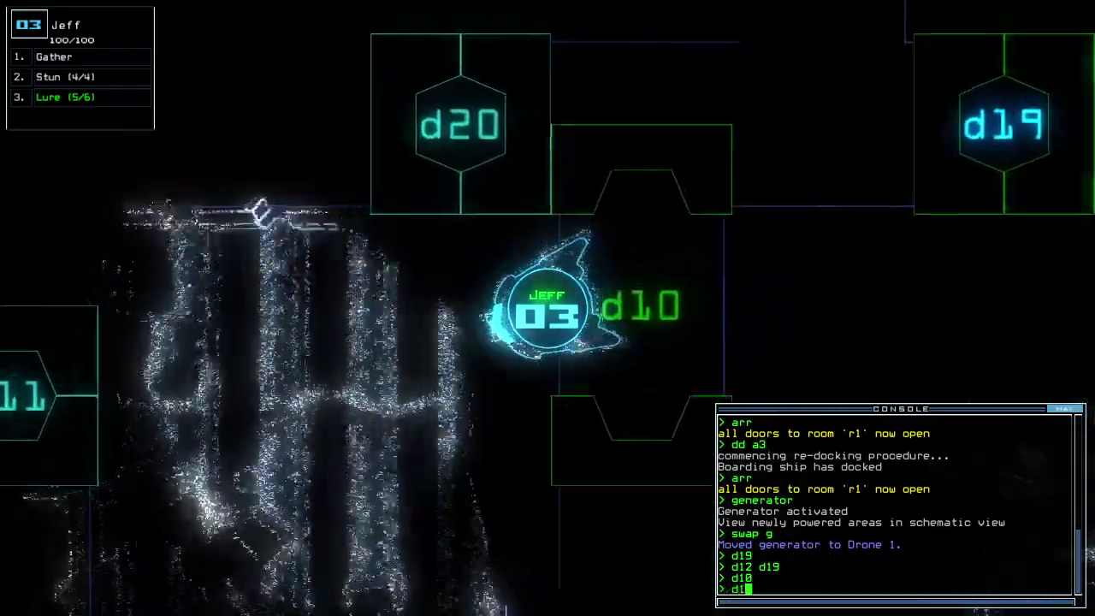
{"action": "type", "text": "d10"}
{"action": "key", "text": "Return"}
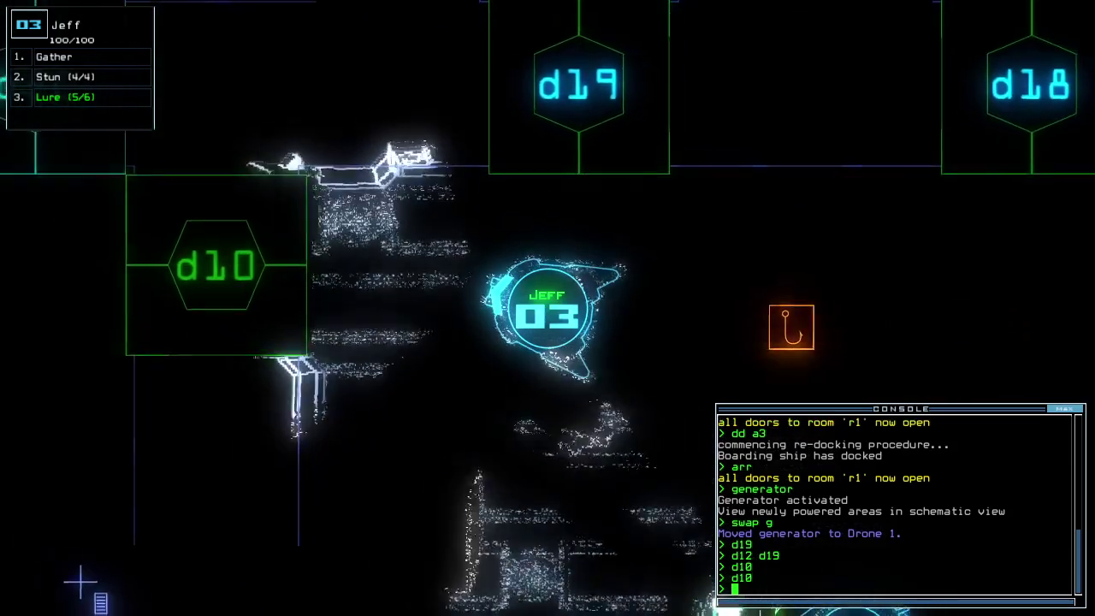
- Drive Jeff to the lure near d10 and pick it up, restoring six of six lures
{"action": "key", "text": "Tab"}
{"action": "key", "text": "Tab"}
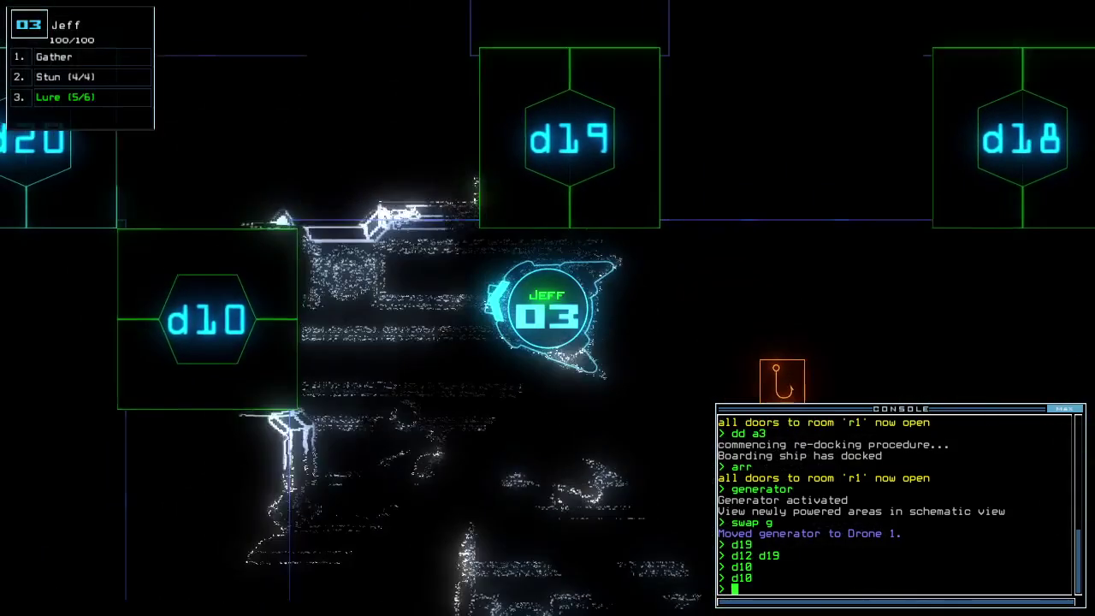
{"action": "key", "text": "Left"}
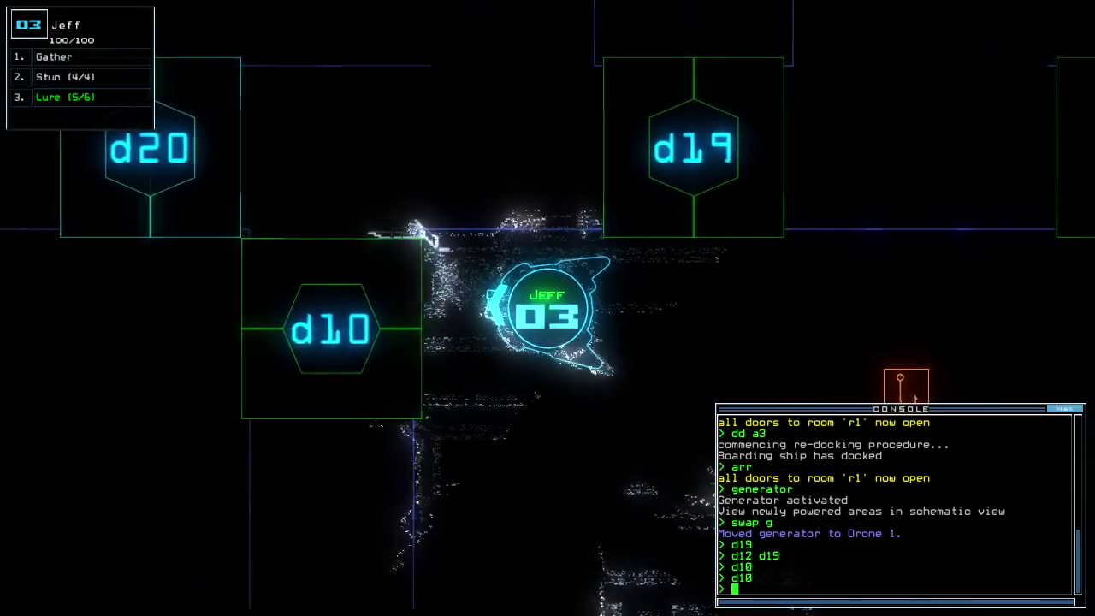
{"action": "key", "text": "Tab"}
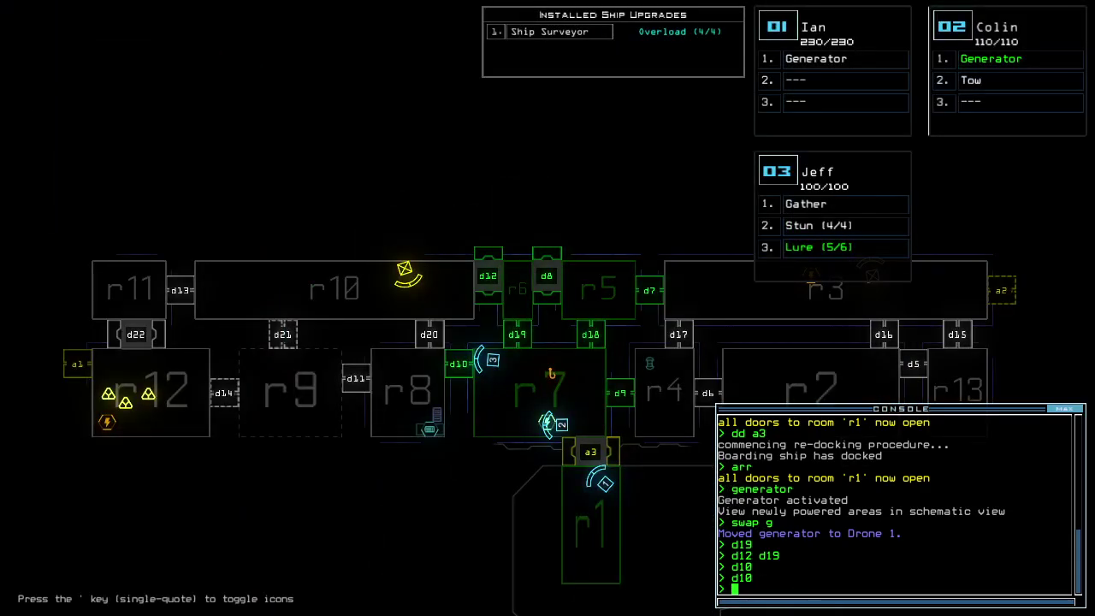
{"action": "key", "text": "Tab"}
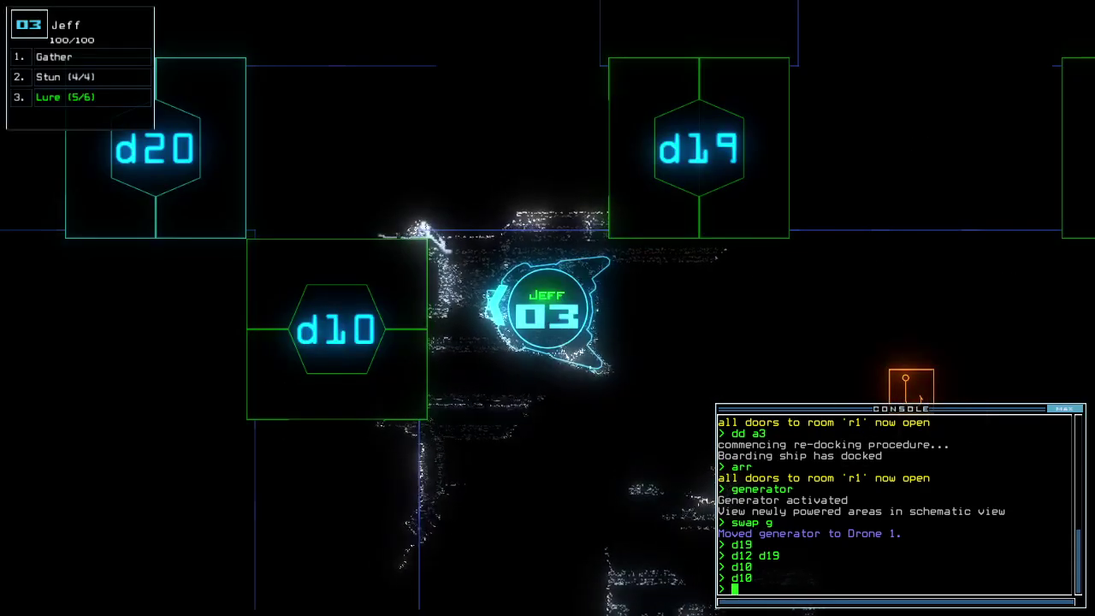
{"action": "key", "text": "Right"}
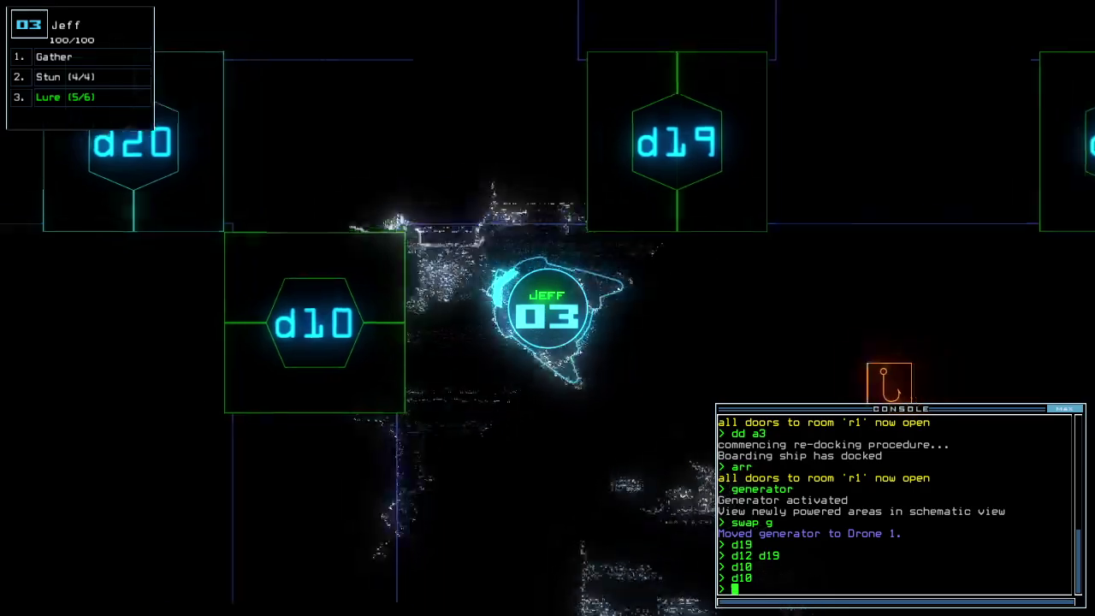
{"action": "type", "text": "pickup"}
{"action": "key", "text": "Return"}
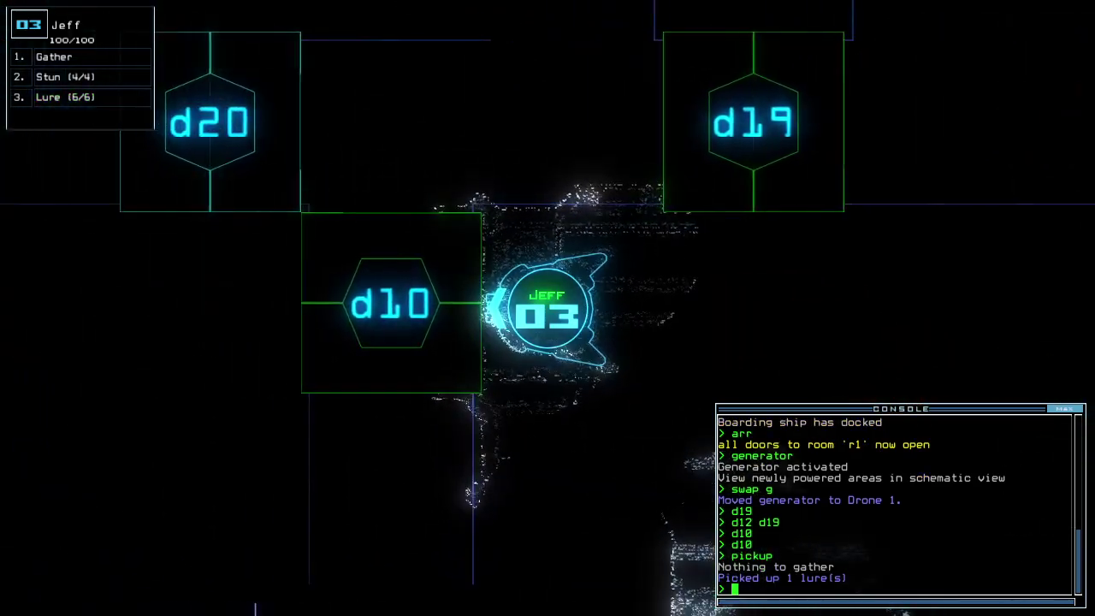
{"action": "key", "text": "Tab"}
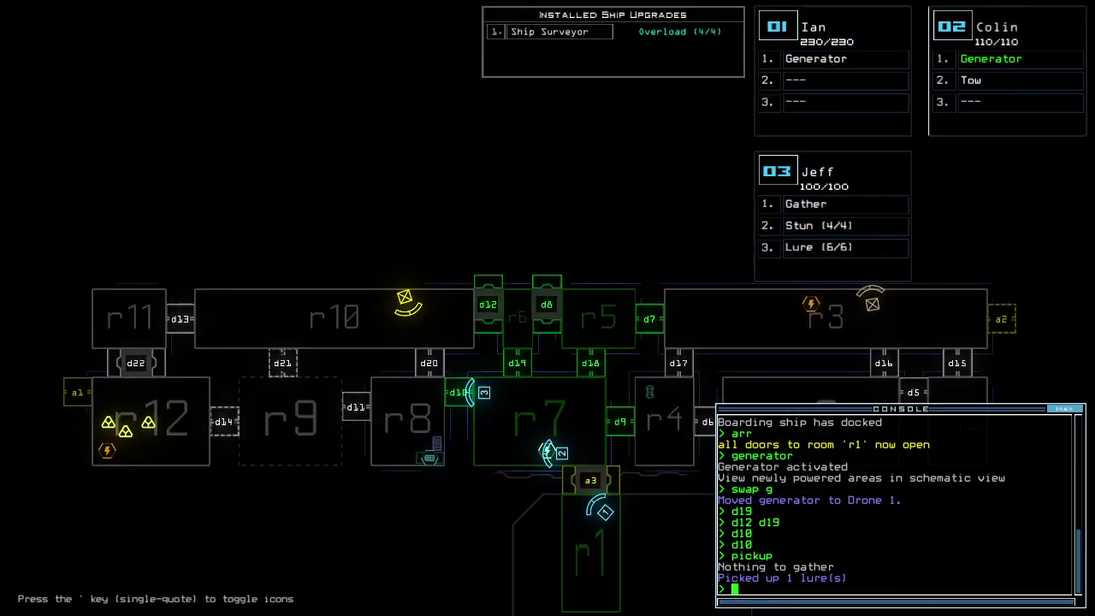
- Close door d12 and steer Jeff to the d18 doorway in r7, checking the map repeatedly
{"action": "key", "text": "Tab"}
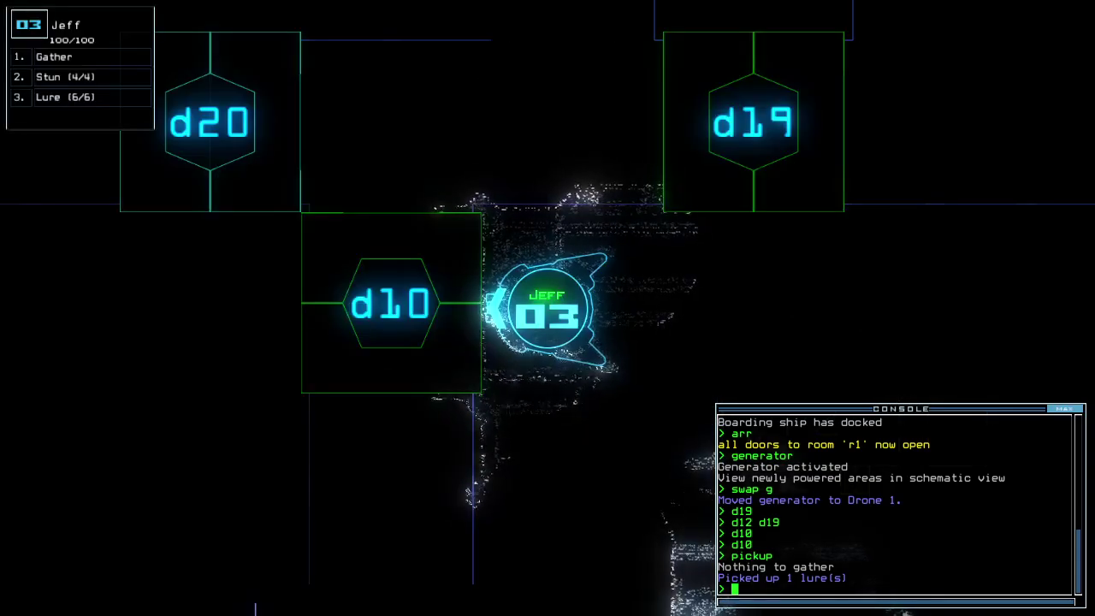
{"action": "key", "text": "Tab"}
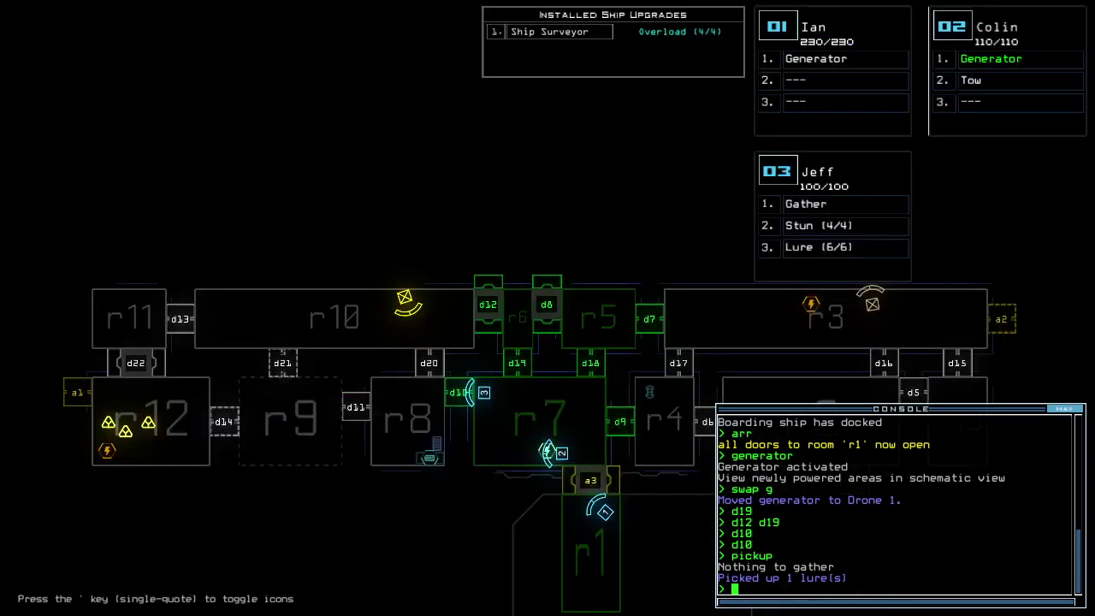
{"action": "key", "text": "Tab"}
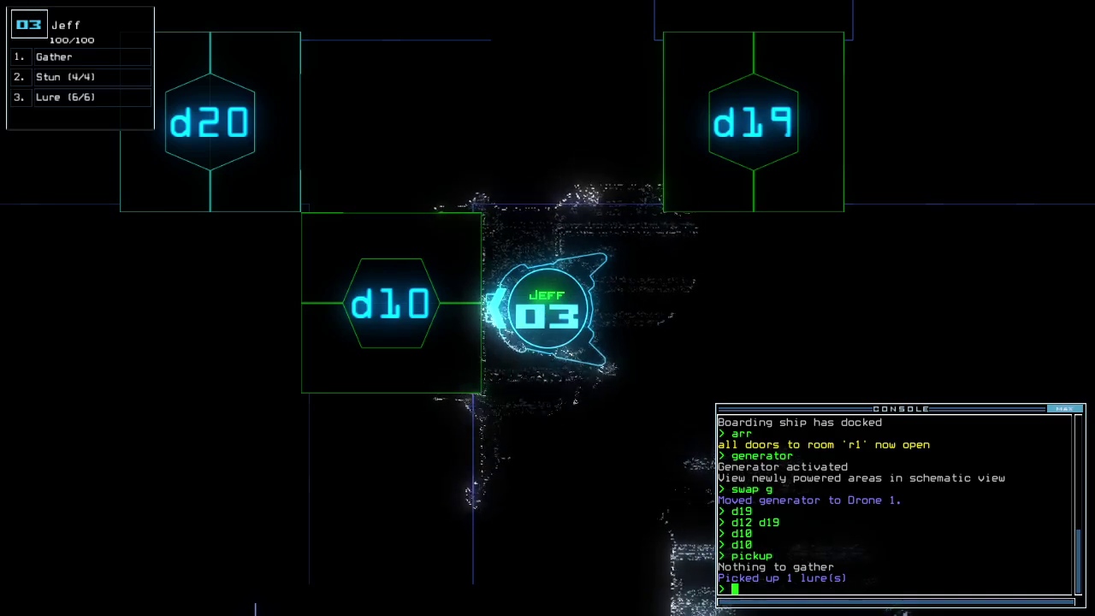
{"action": "key", "text": "Tab"}
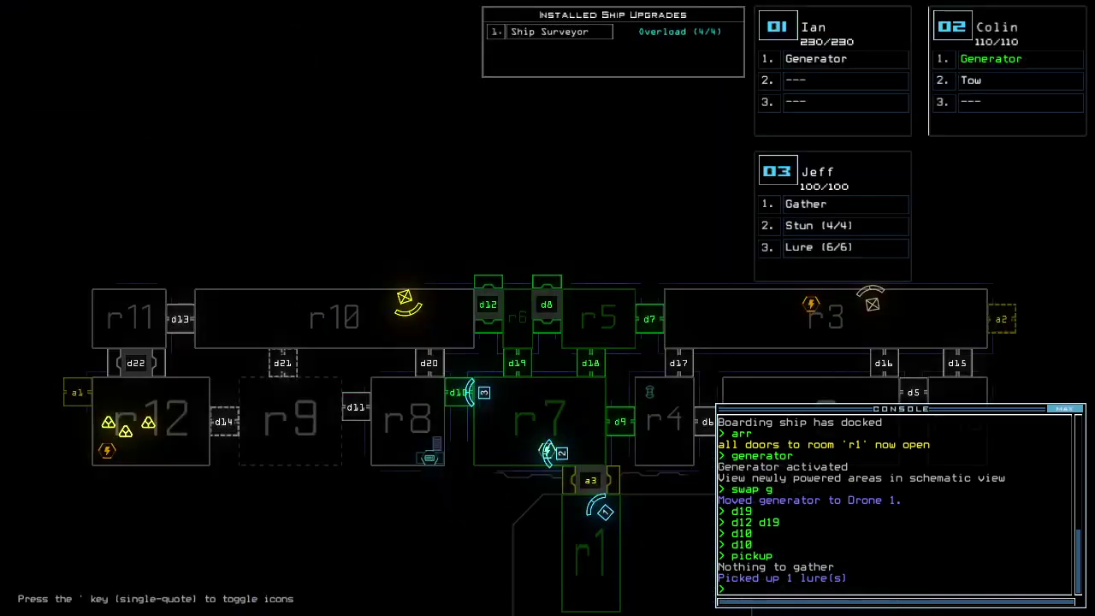
{"action": "key", "text": "Tab"}
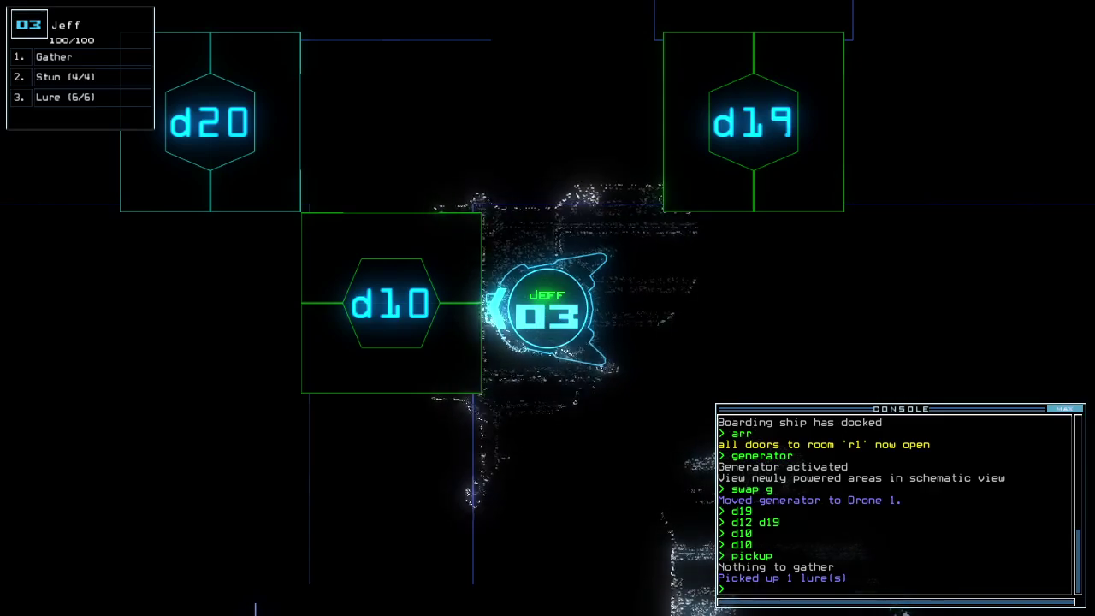
{"action": "key", "text": "Tab"}
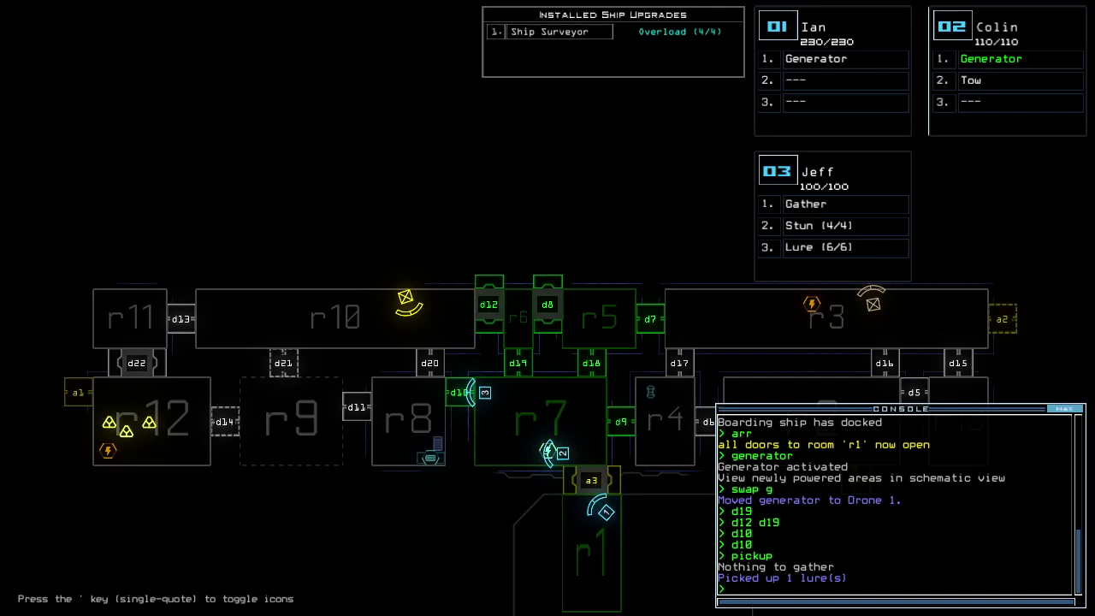
{"action": "key", "text": "Tab"}
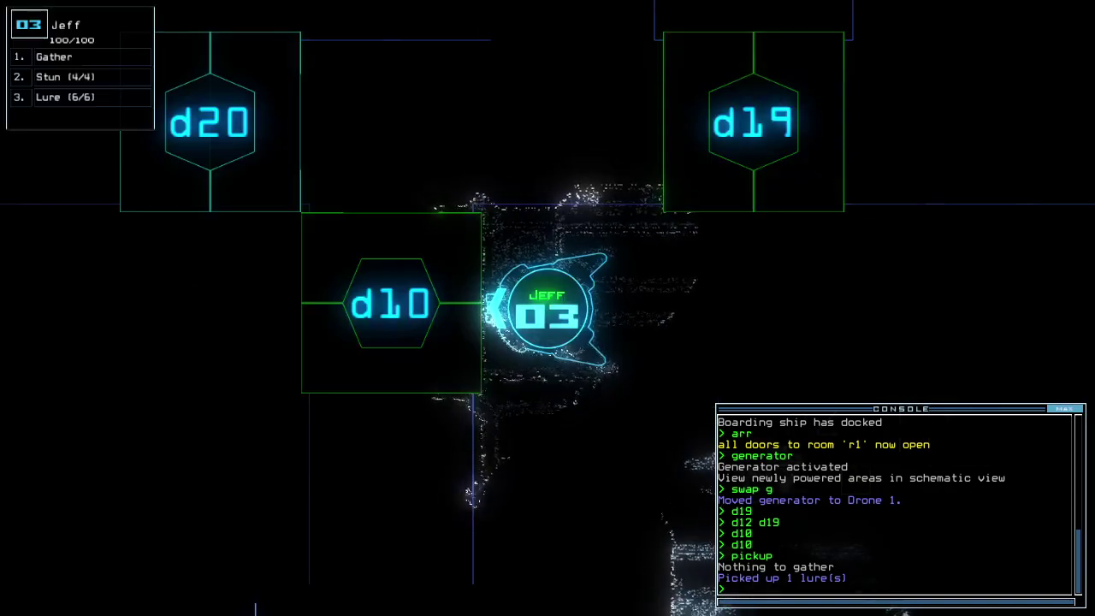
{"action": "key", "text": "Tab"}
{"action": "type", "text": "d"}
{"action": "key", "text": "Tab"}
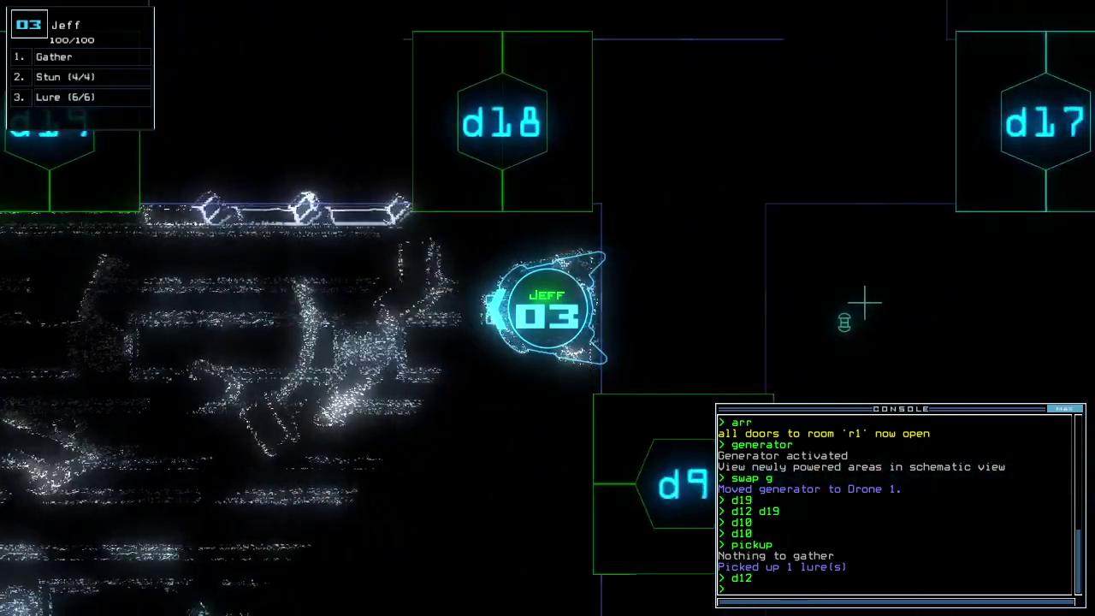
{"action": "key", "text": "Tab"}
{"action": "key", "text": "Tab"}
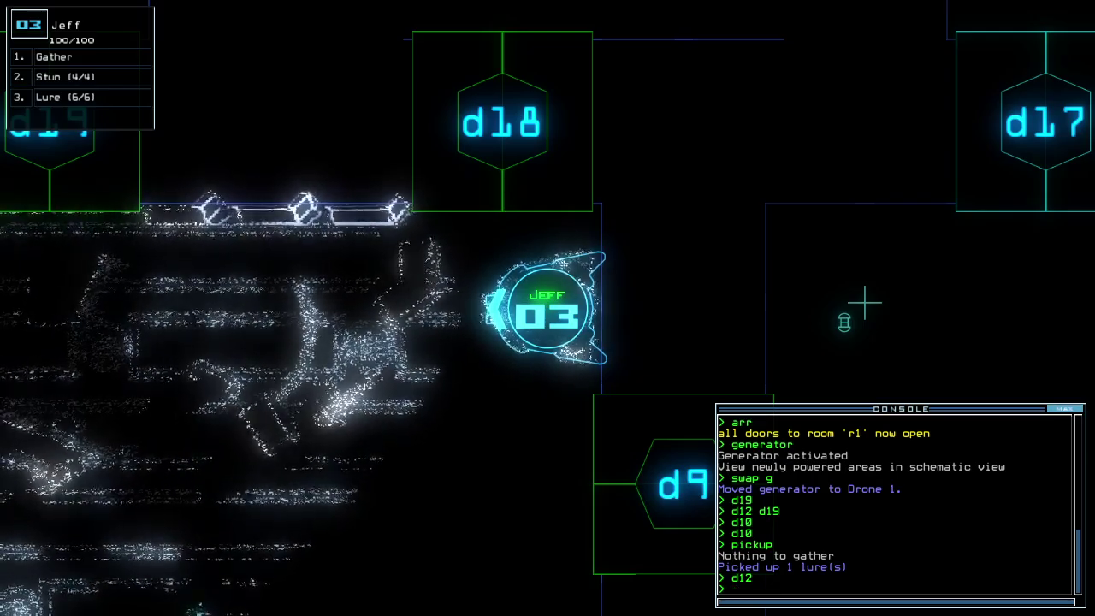
{"action": "key", "text": "Tab"}
{"action": "key", "text": "Tab"}
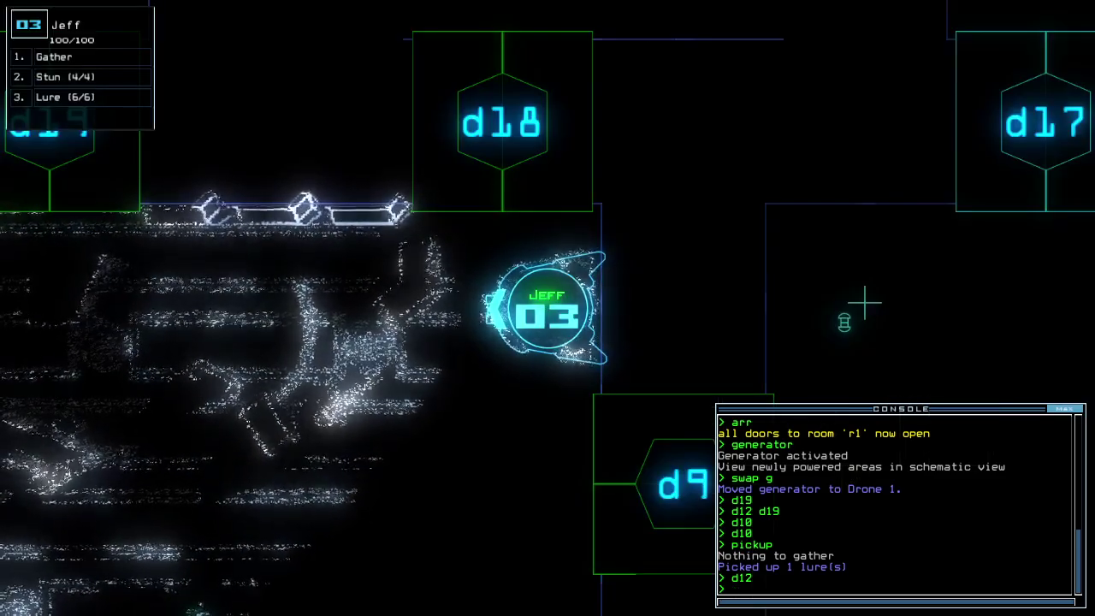
{"action": "key", "text": "Tab"}
{"action": "key", "text": "Tab"}
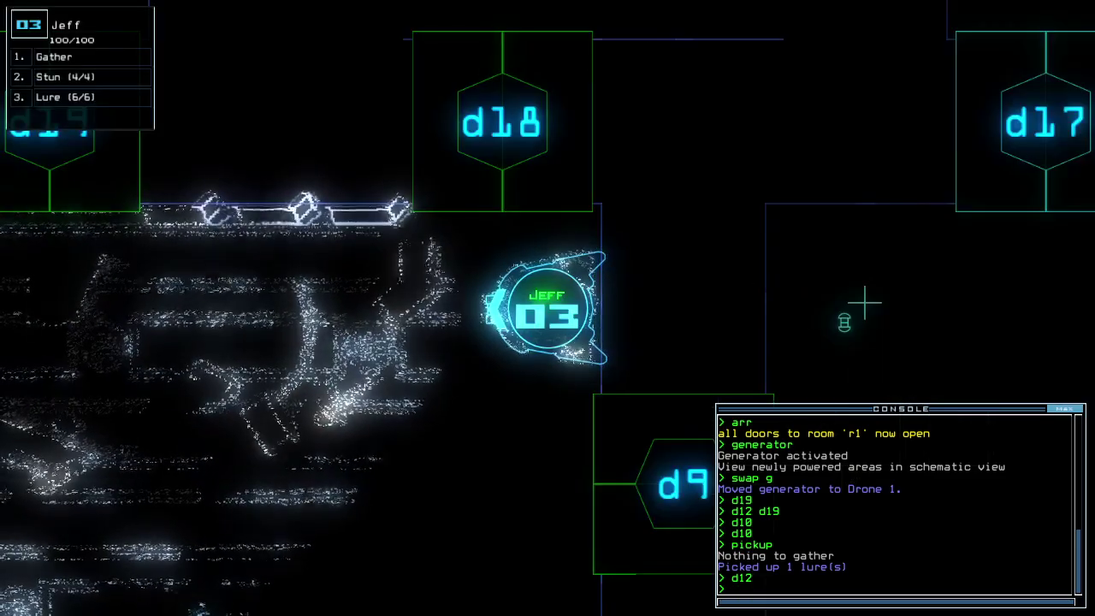
- Send drone 2 back to r1, check mission time, and switch the generator back on
{"action": "key", "text": "Tab"}
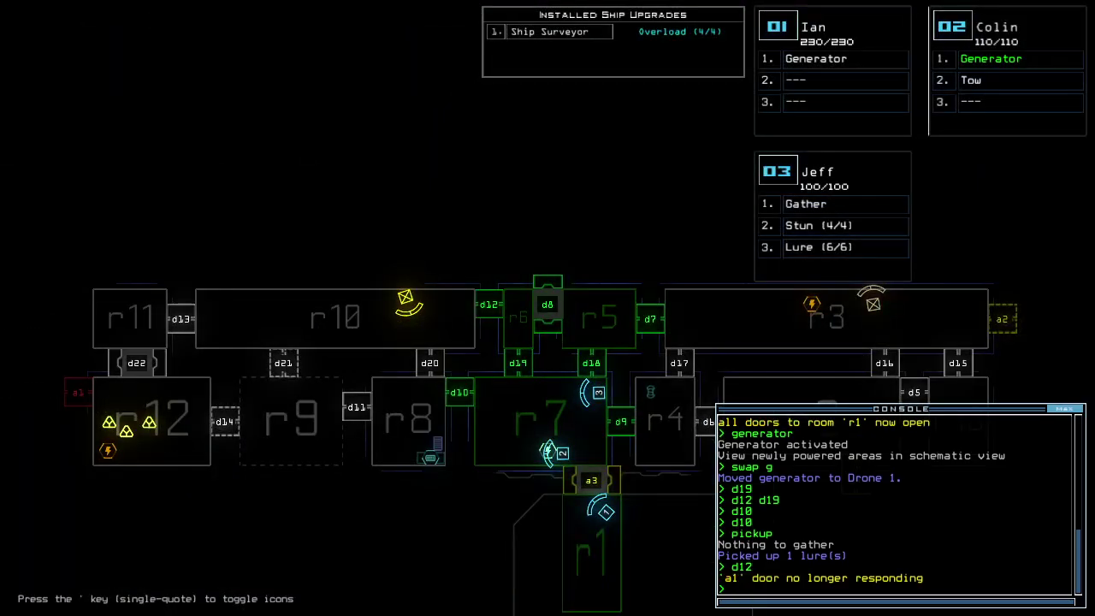
{"action": "key", "text": "Tab"}
{"action": "type", "text": "back 2"}
{"action": "key", "text": "Return"}
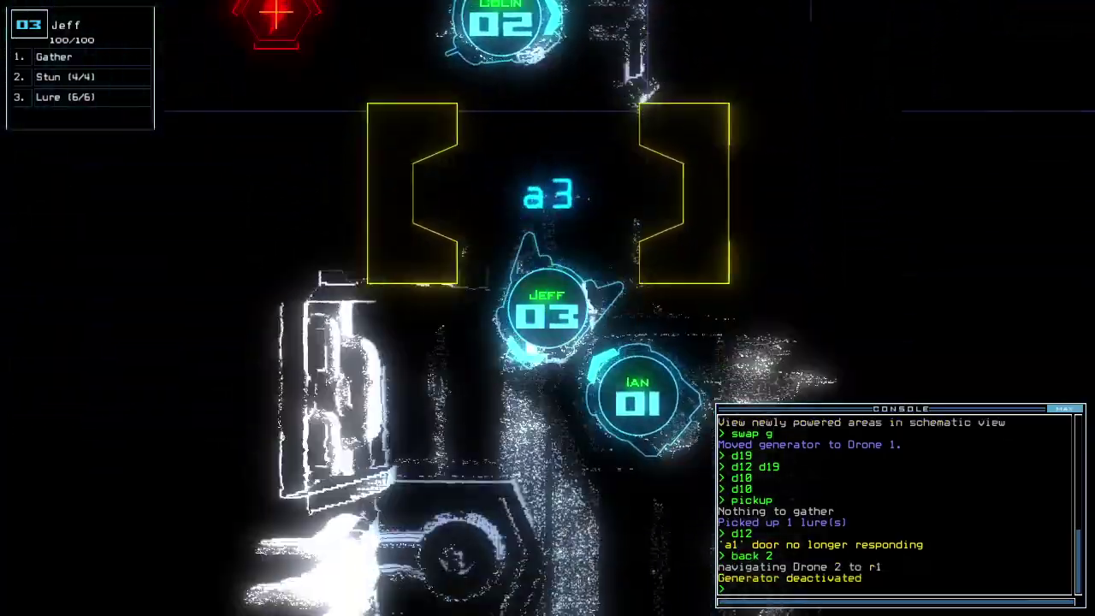
{"action": "key", "text": "Tab"}
{"action": "key", "text": "Tab"}
{"action": "key", "text": "Tab"}
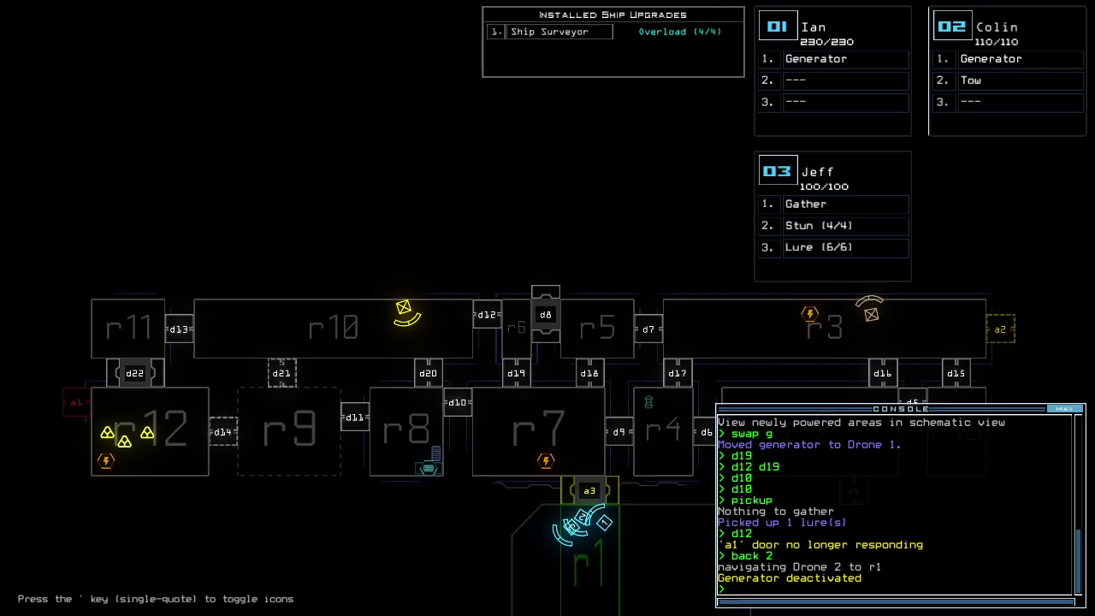
{"action": "key", "text": "Tab"}
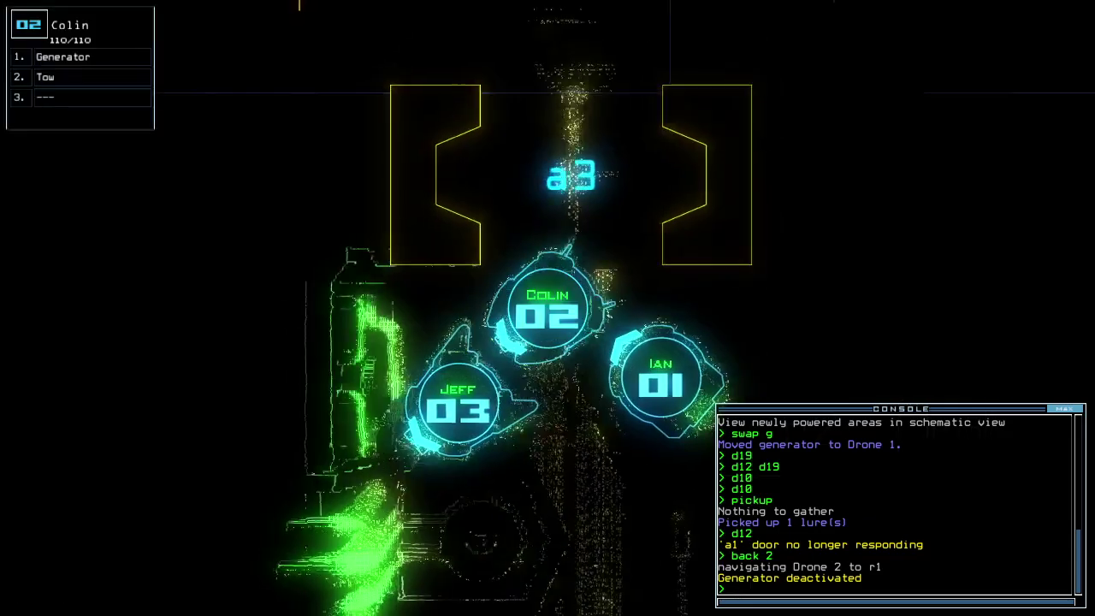
{"action": "type", "text": "te"}
{"action": "key", "text": "Return"}
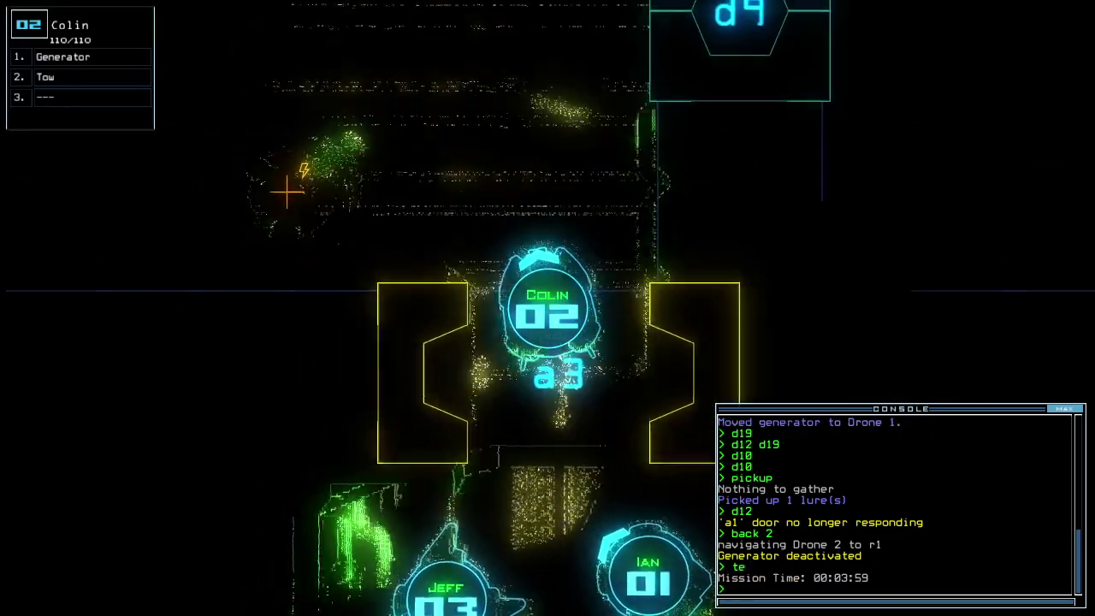
{"action": "type", "text": "generator"}
{"action": "key", "text": "Return"}
{"action": "key", "text": "Tab"}
{"action": "key", "text": "Tab"}
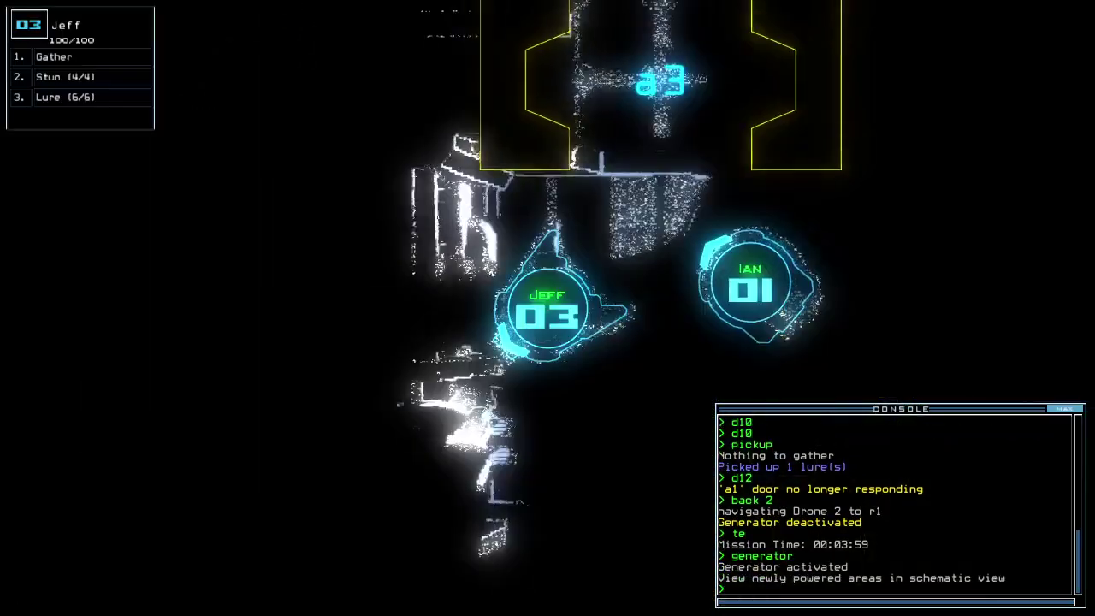
- Drive Jeff north past d9 toward d18, drop a lure, and open door d19
{"action": "key", "text": "Up"}
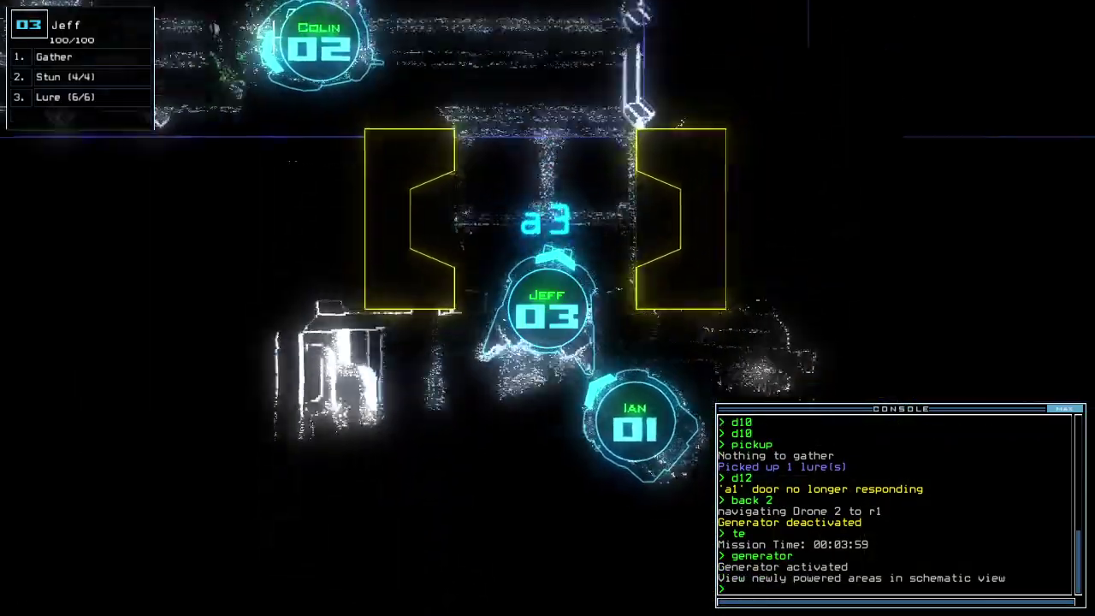
{"action": "key", "text": "Up"}
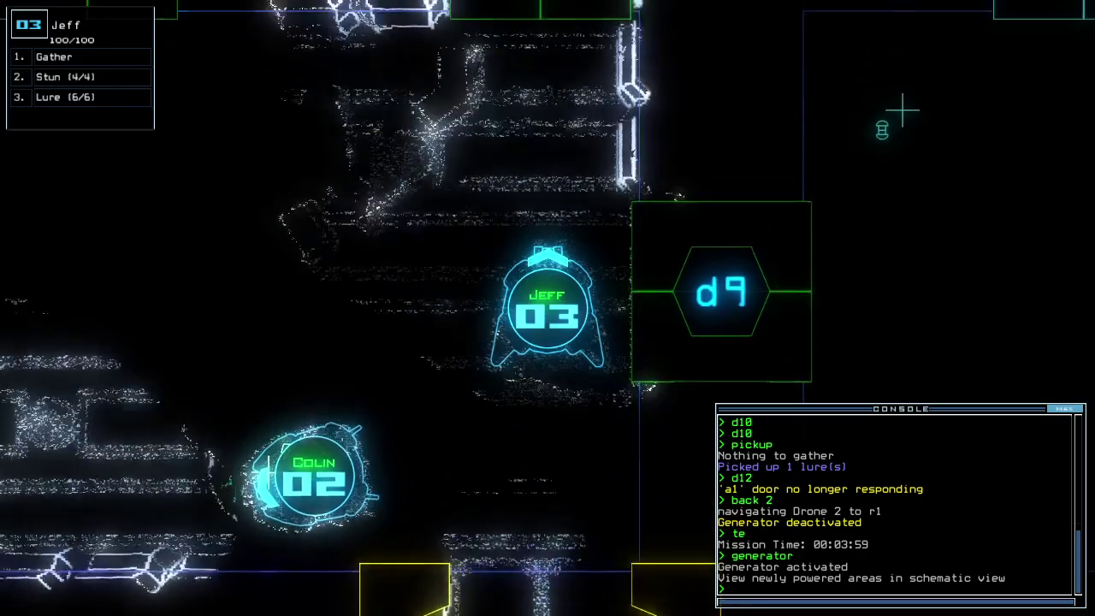
{"action": "key", "text": "Left"}
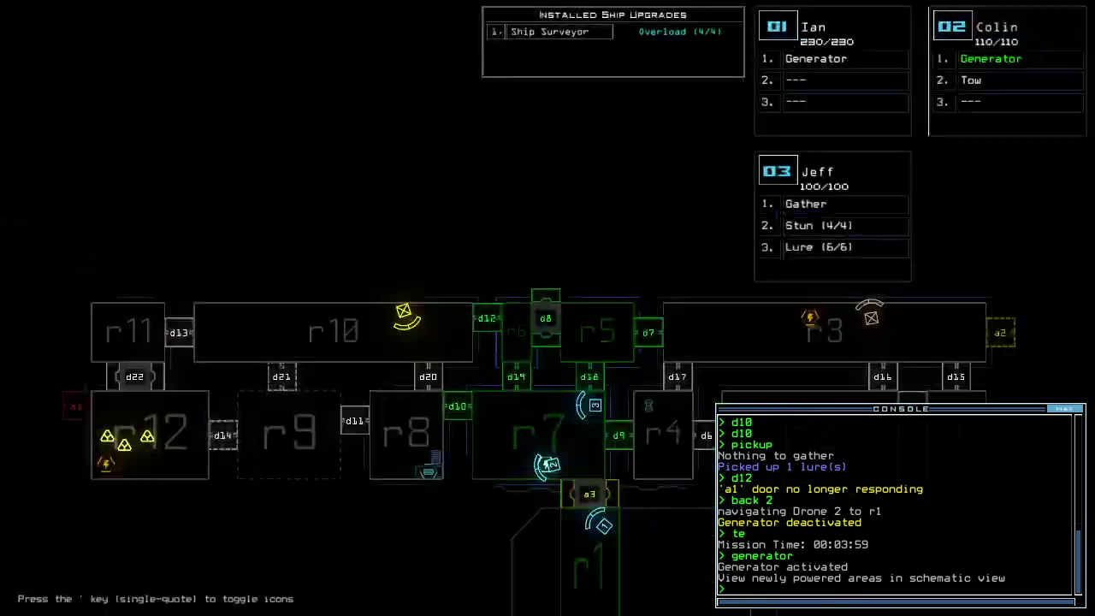
{"action": "key", "text": "Tab"}
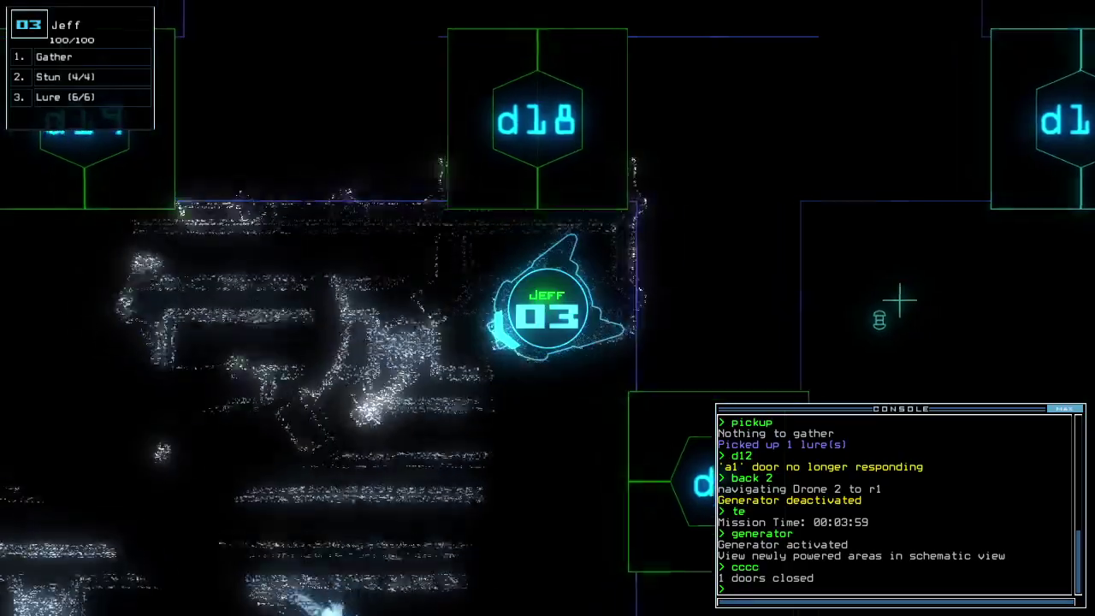
{"action": "type", "text": "l"}
{"action": "key", "text": "Return"}
{"action": "type", "text": "d19"}
{"action": "key", "text": "Return"}
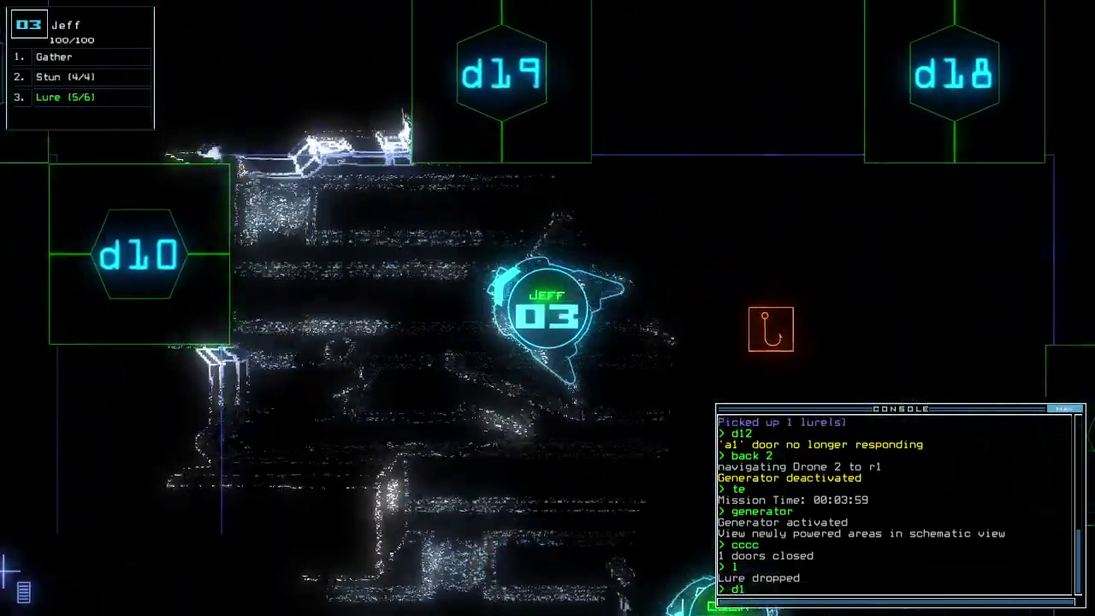
- Toggle door d12, drop a second lure, and navigate drone 2 to r10
{"action": "key", "text": "Tab"}
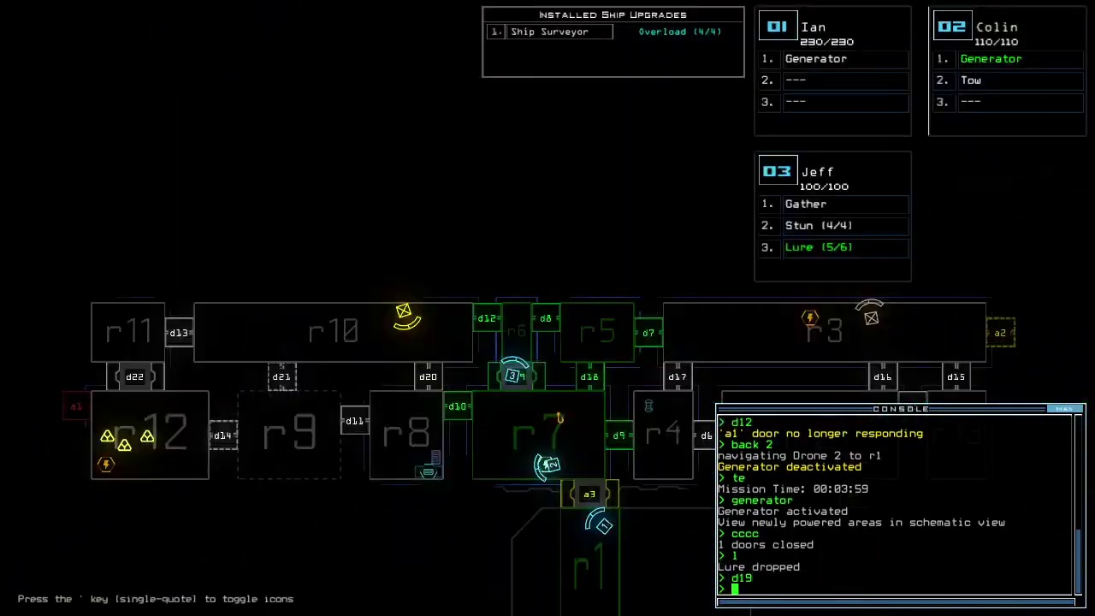
{"action": "type", "text": "d12"}
{"action": "key", "text": "Return"}
{"action": "key", "text": "2"}
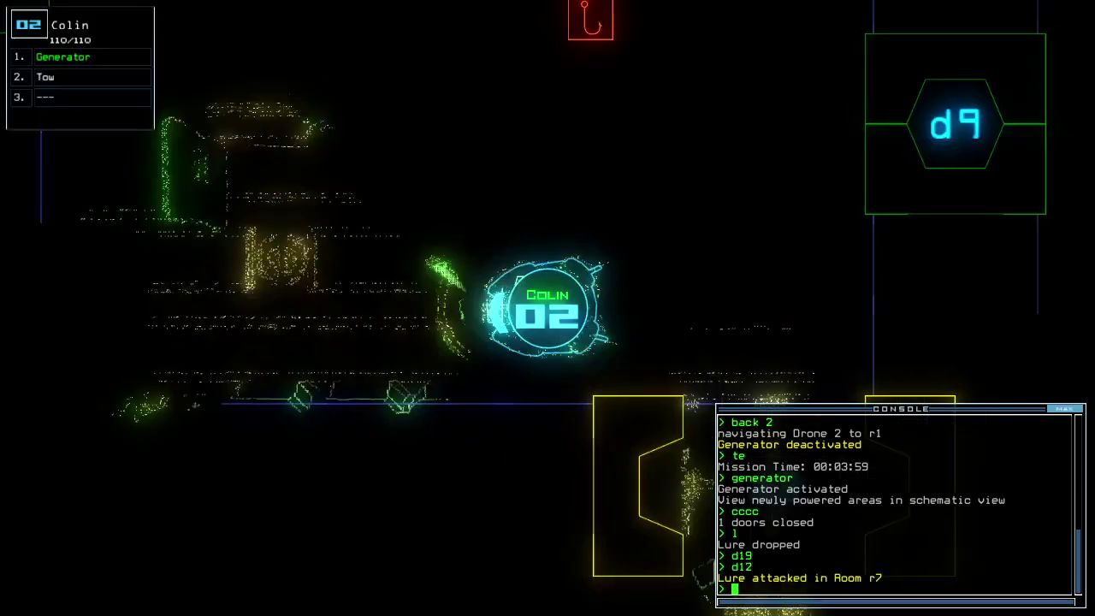
{"action": "type", "text": "3"}
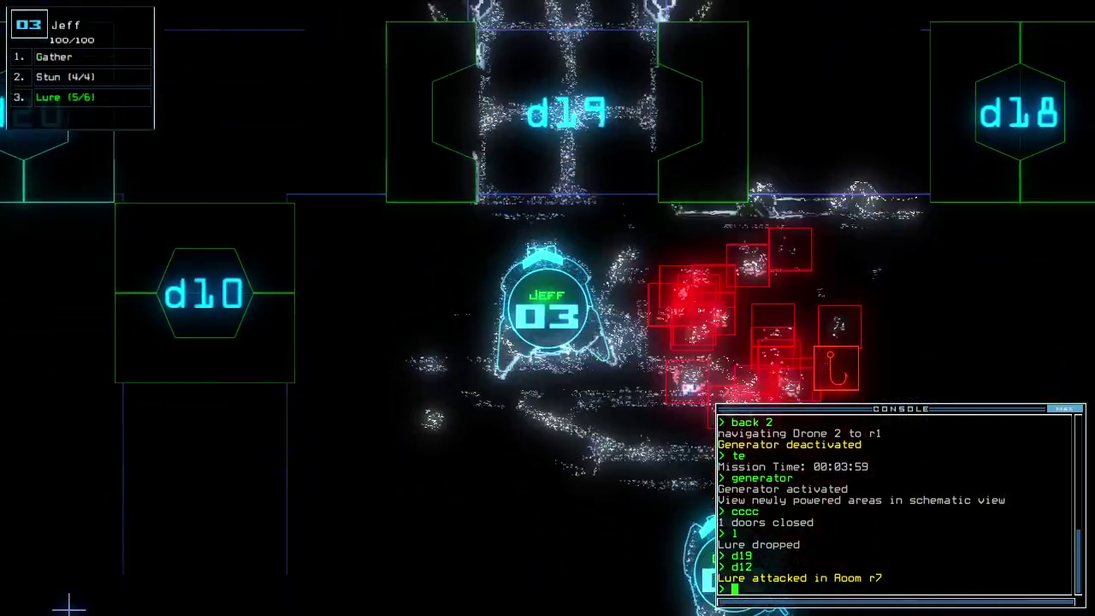
{"action": "type", "text": "l"}
{"action": "key", "text": "Return"}
{"action": "type", "text": "navigate 2"}
{"action": "key", "text": "Return"}
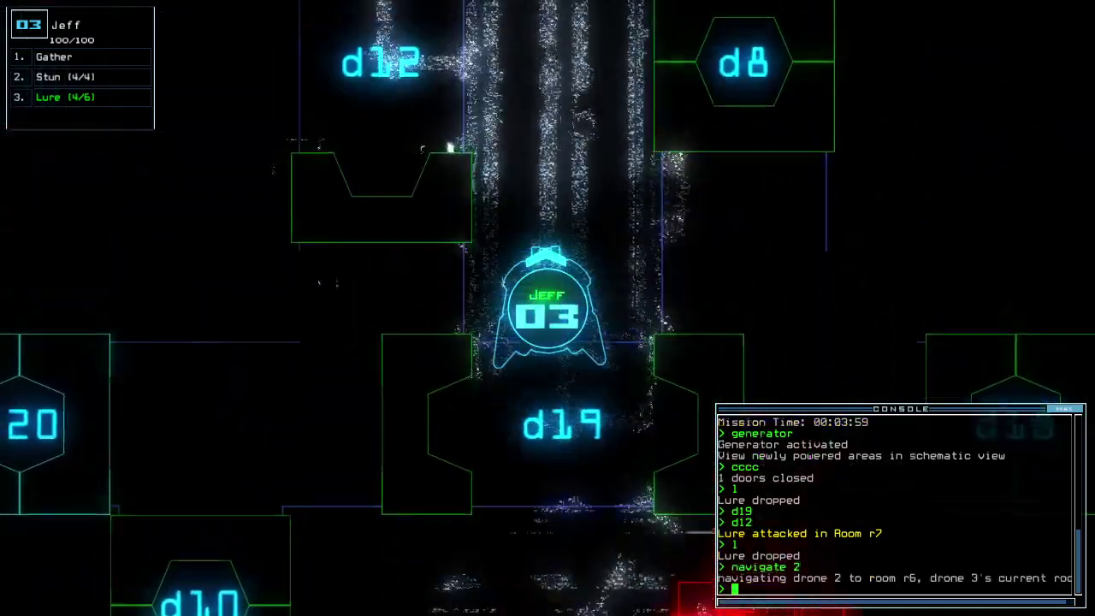
{"action": "type", "text": "navigate 2"}
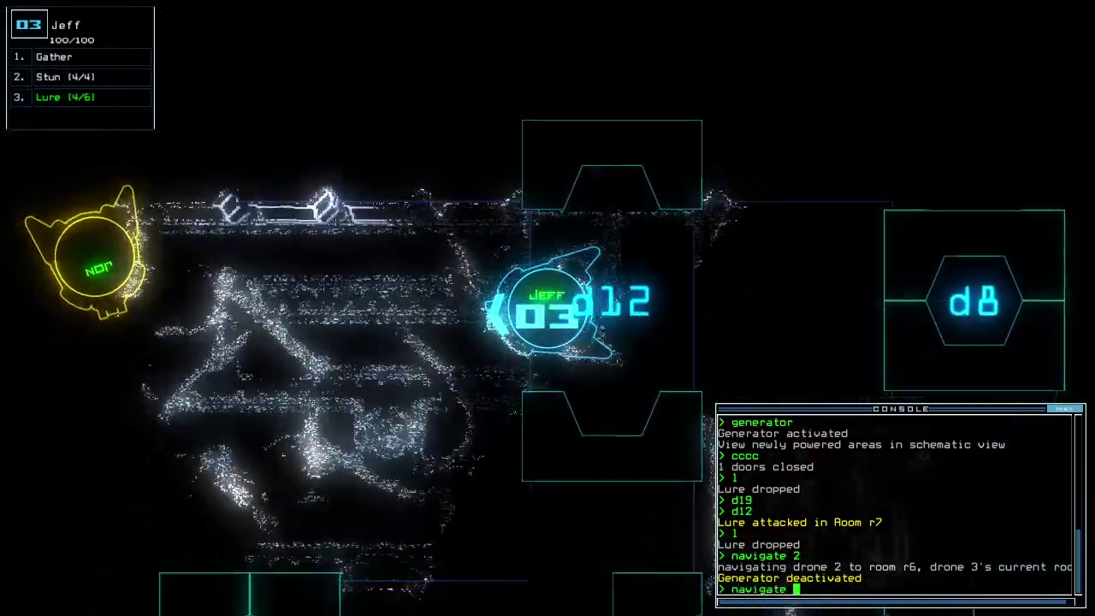
{"action": "key", "text": "Return"}
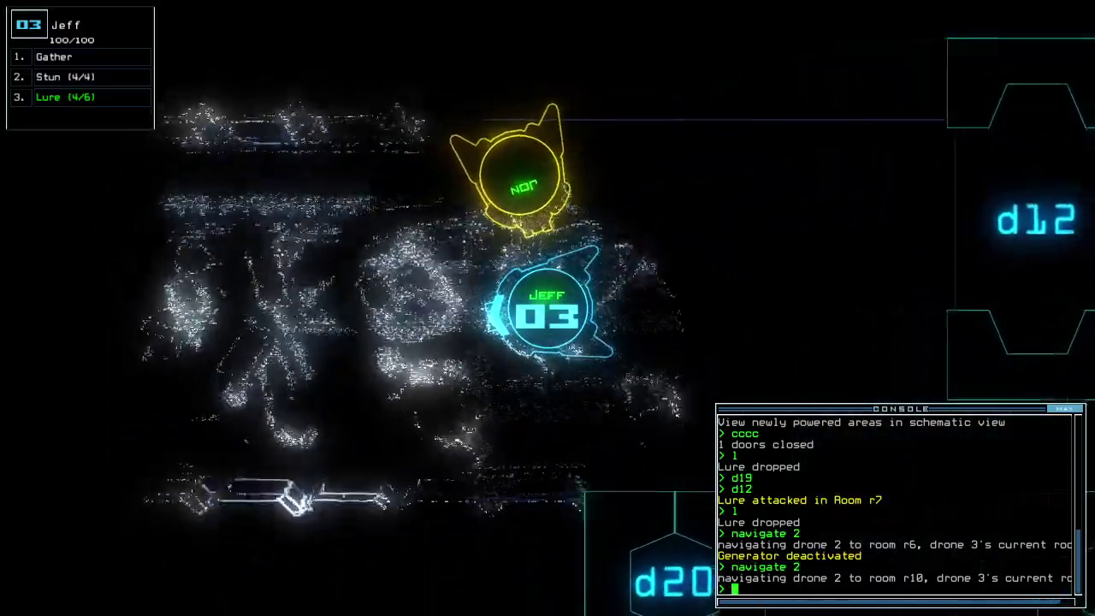
{"action": "type", "text": "g"}
- Gather scrap with Jeff and start Colin towing the disabled drone Jon
{"action": "key", "text": "Return"}
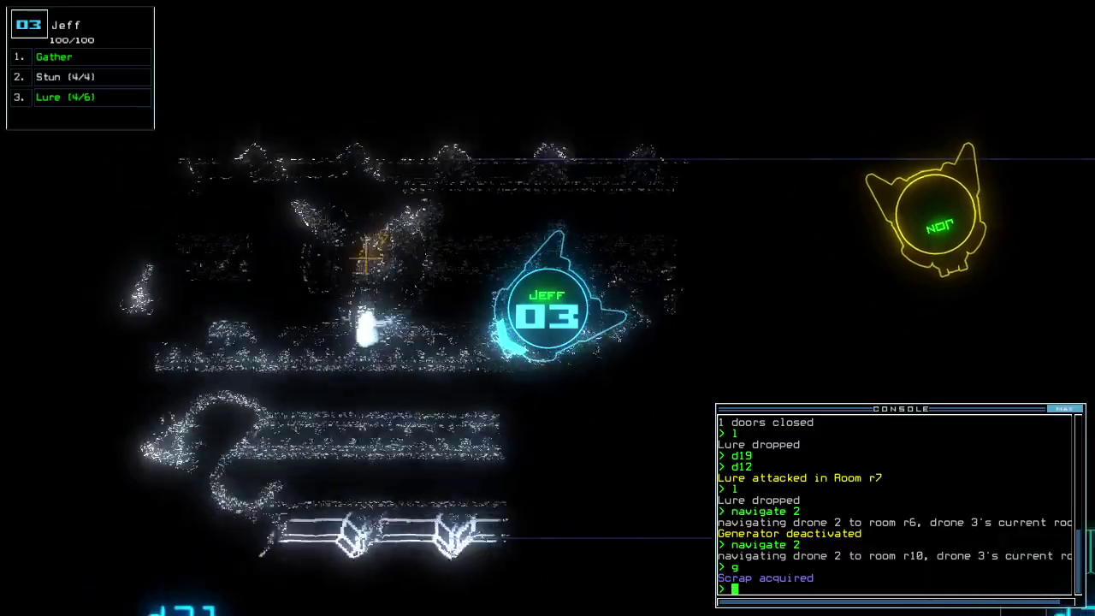
{"action": "key", "text": "Tab"}
{"action": "key", "text": "F2"}
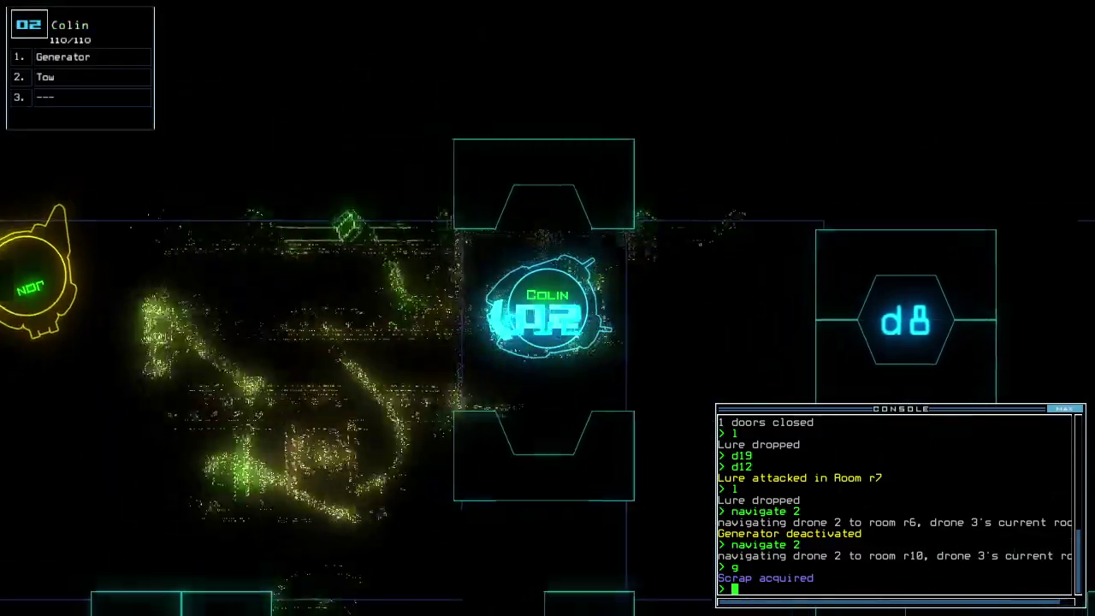
{"action": "type", "text": "tow"}
{"action": "key", "text": "Return"}
{"action": "type", "text": "swawap"}
{"action": "key", "text": "Return"}
{"action": "key", "text": "Escape"}
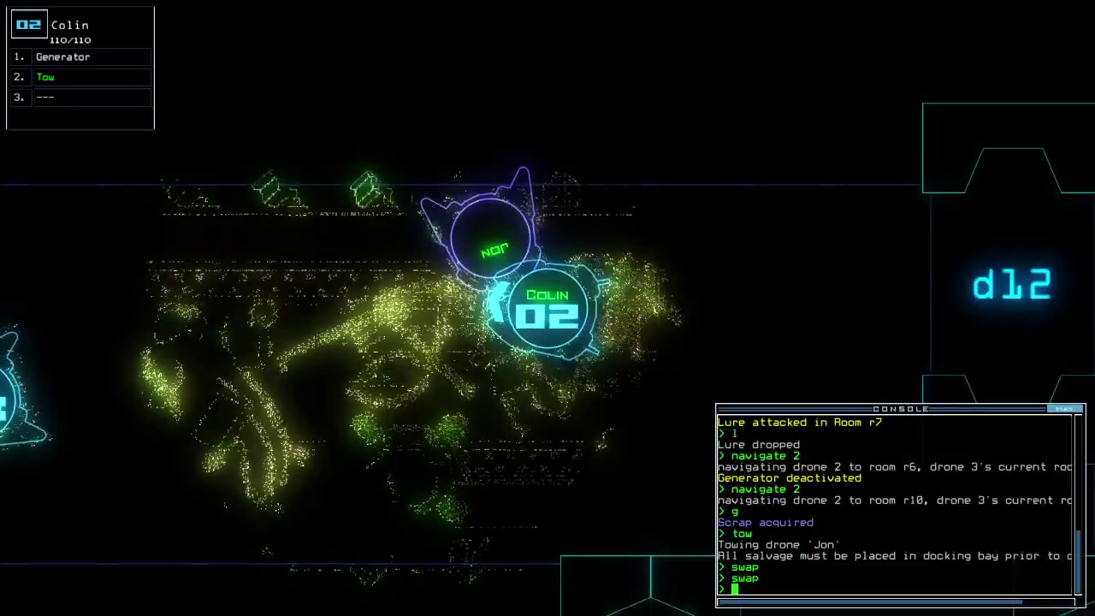
{"action": "type", "text": "generator"}
- Restart the generator, gather more scrap with Jeff, and pan the schematic map
{"action": "key", "text": "Return"}
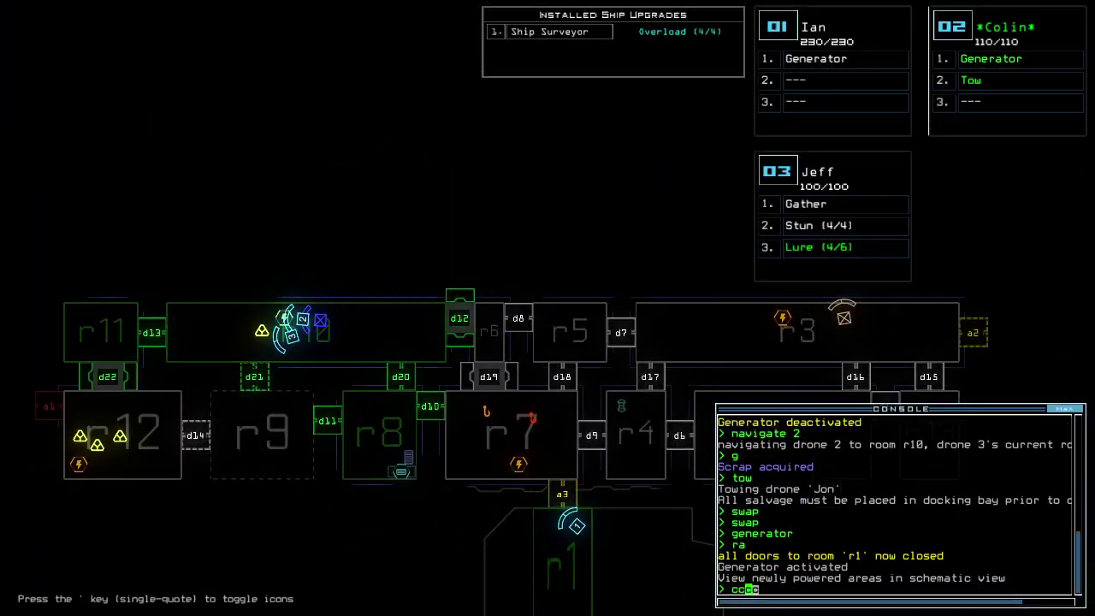
{"action": "key", "text": "Return"}
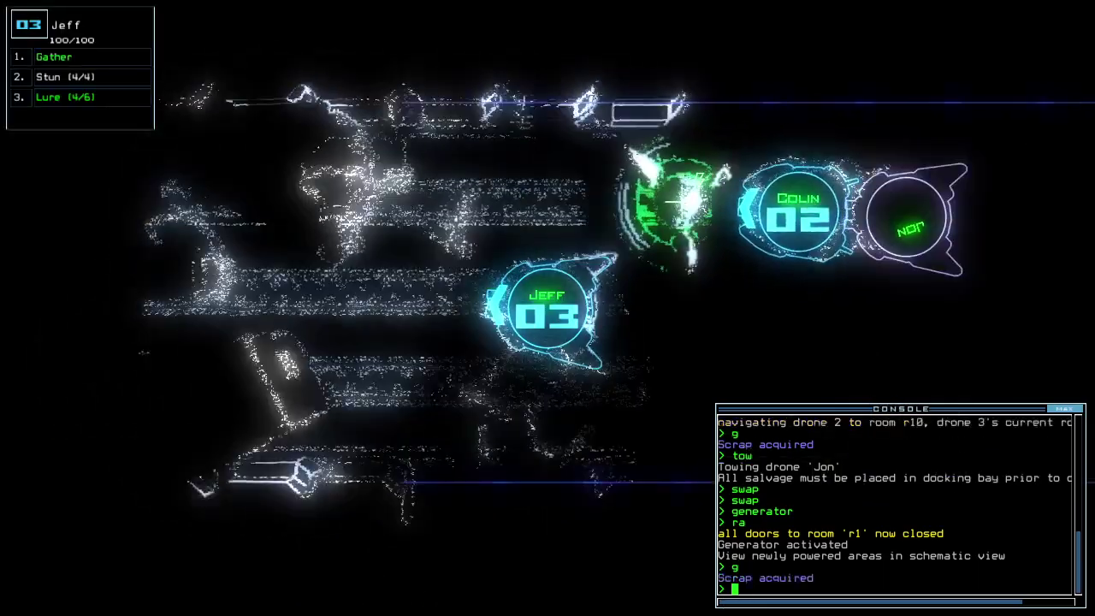
{"action": "key", "text": "Tab"}
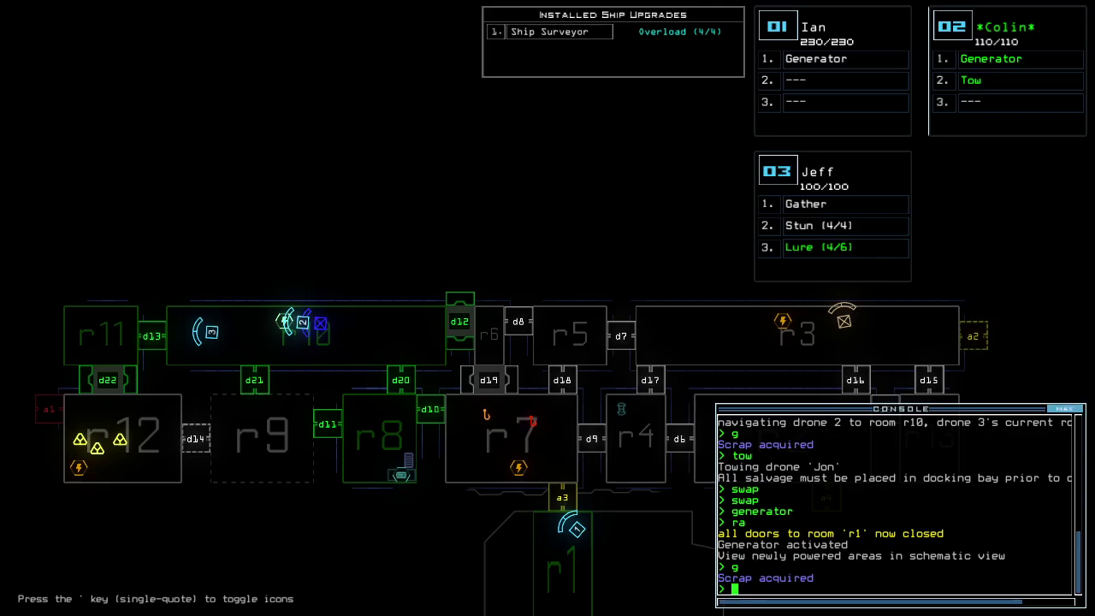
{"action": "key", "text": "shift+Down"}
{"action": "key", "text": "shift+Right"}
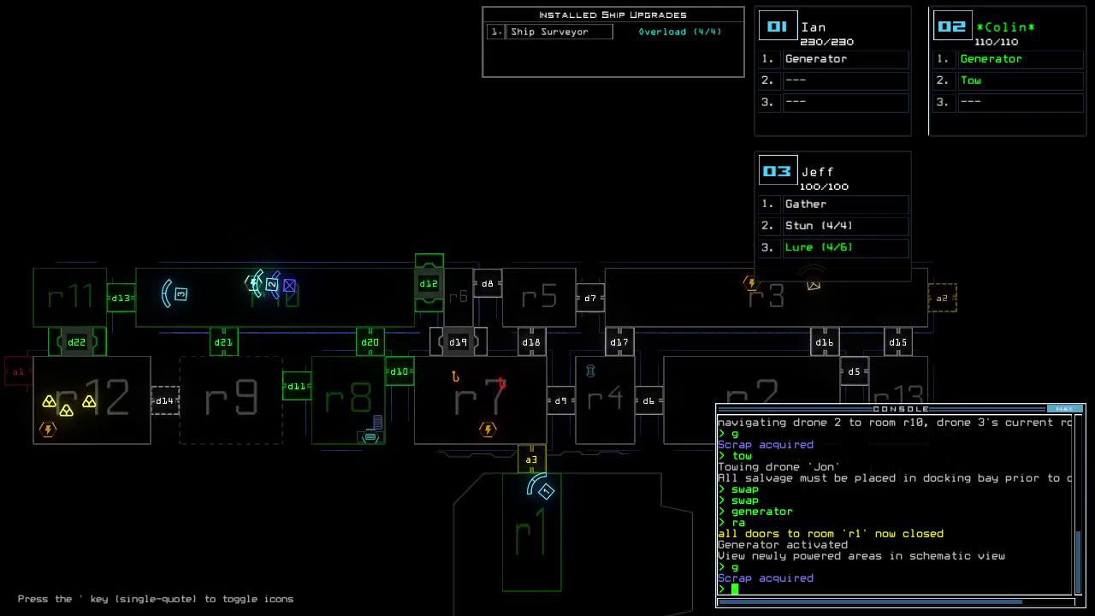
- Open doors d13 and d22 for Jeff
{"action": "key", "text": "Tab"}
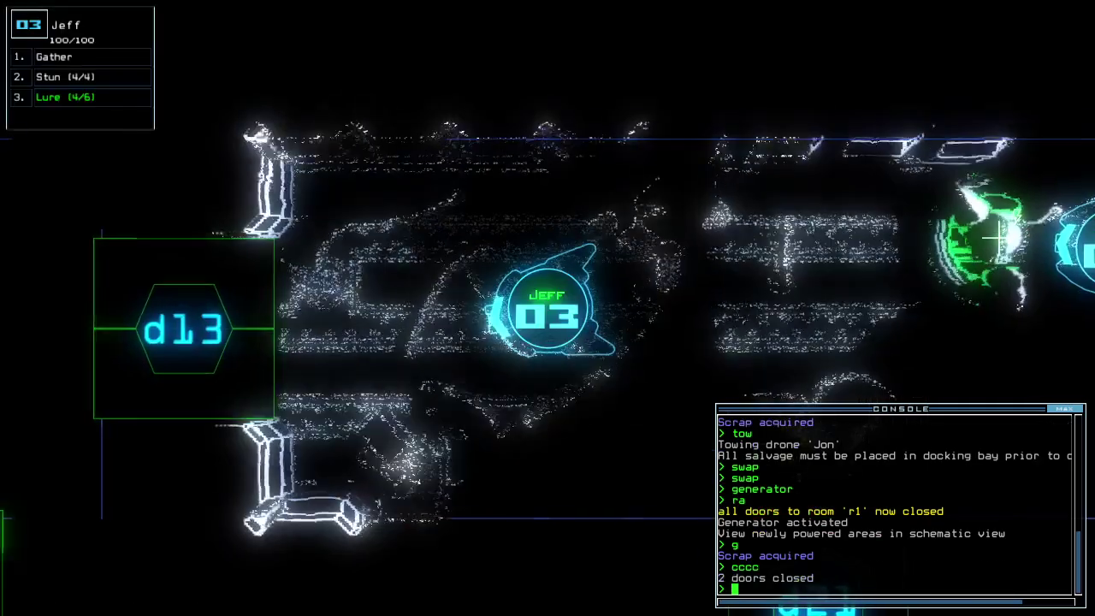
{"action": "type", "text": "d13"}
{"action": "key", "text": "Return"}
{"action": "type", "text": "d22"}
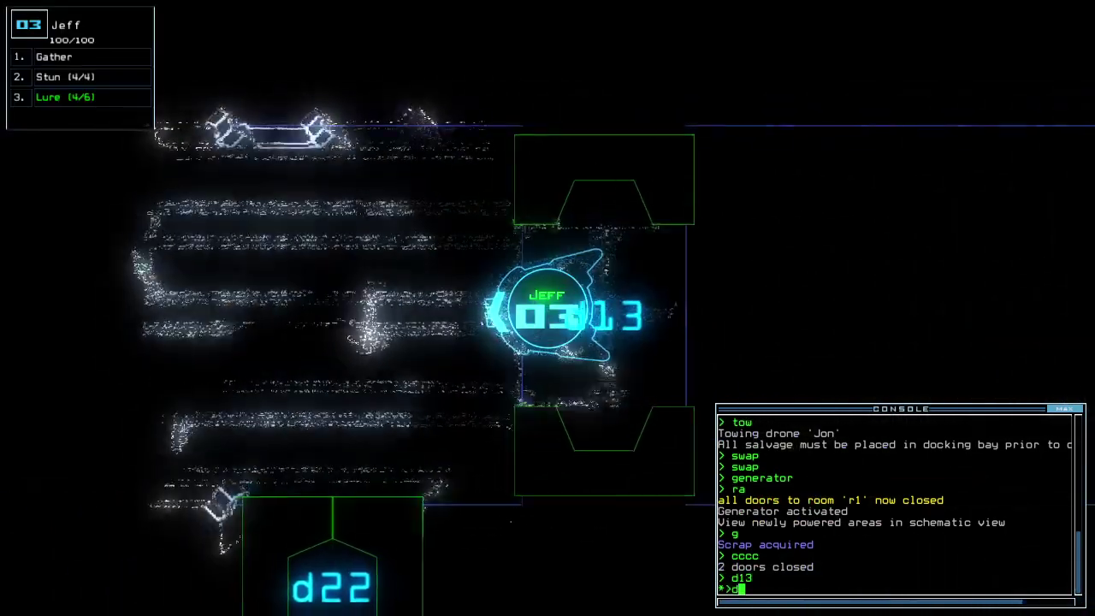
{"action": "key", "text": "Return"}
{"action": "key", "text": "Tab"}
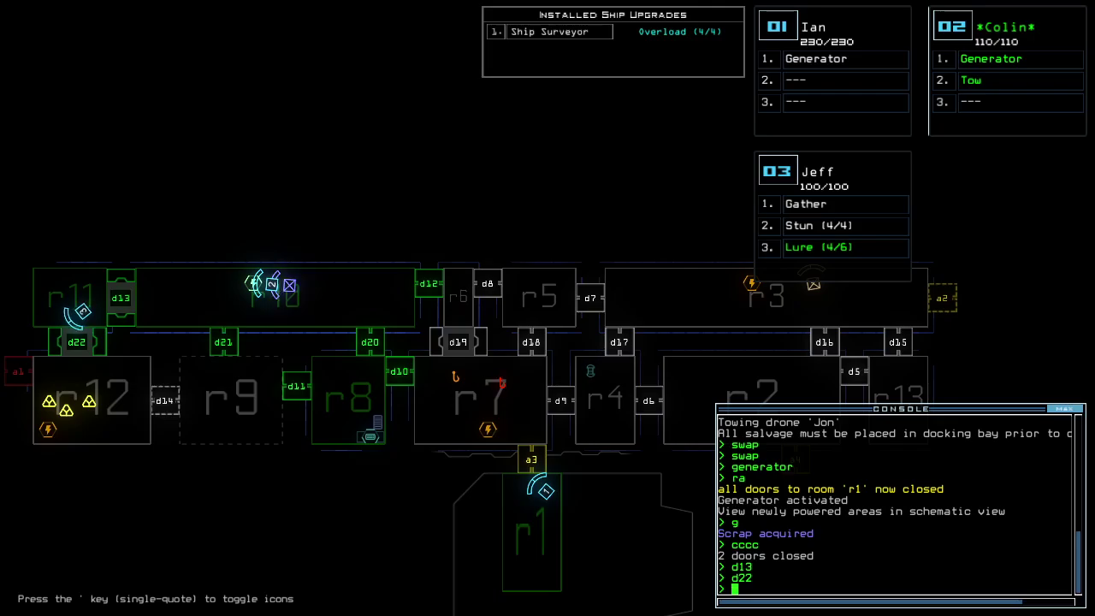
{"action": "key", "text": "Tab"}
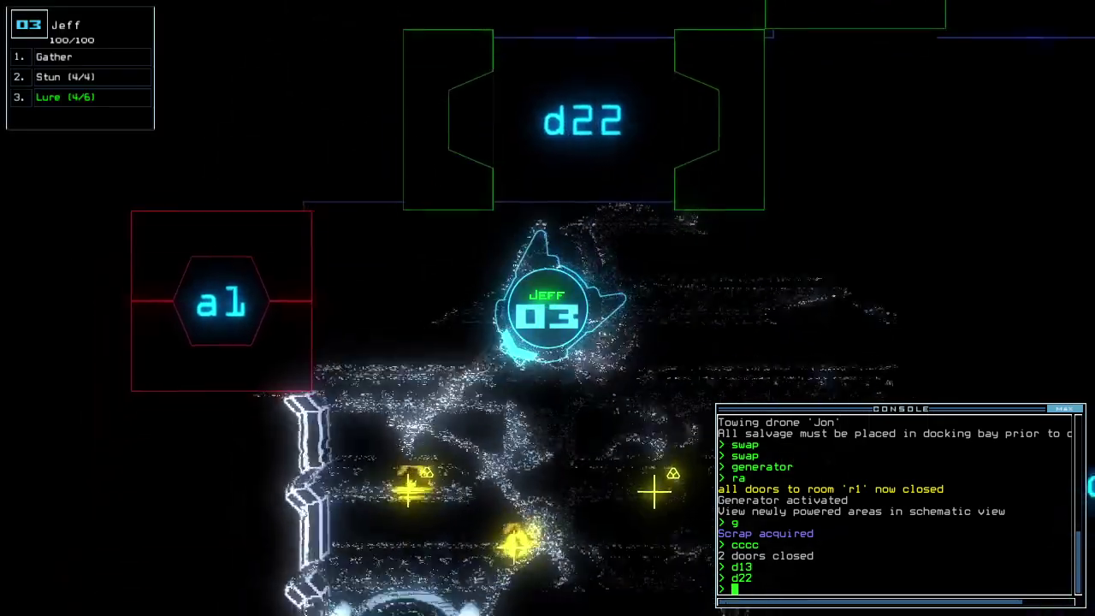
{"action": "type", "text": "g"}
- Gather the three scrap piles in r12, then drive Jeff back toward d22
{"action": "key", "text": "Return"}
{"action": "type", "text": "g"}
{"action": "key", "text": "Return"}
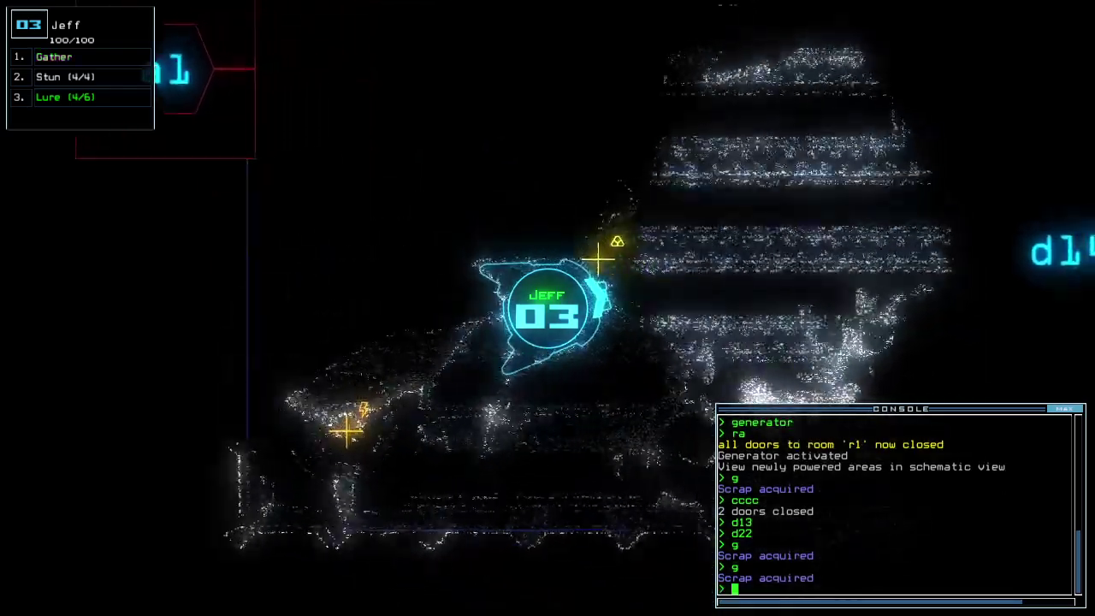
{"action": "type", "text": "g"}
{"action": "key", "text": "Return"}
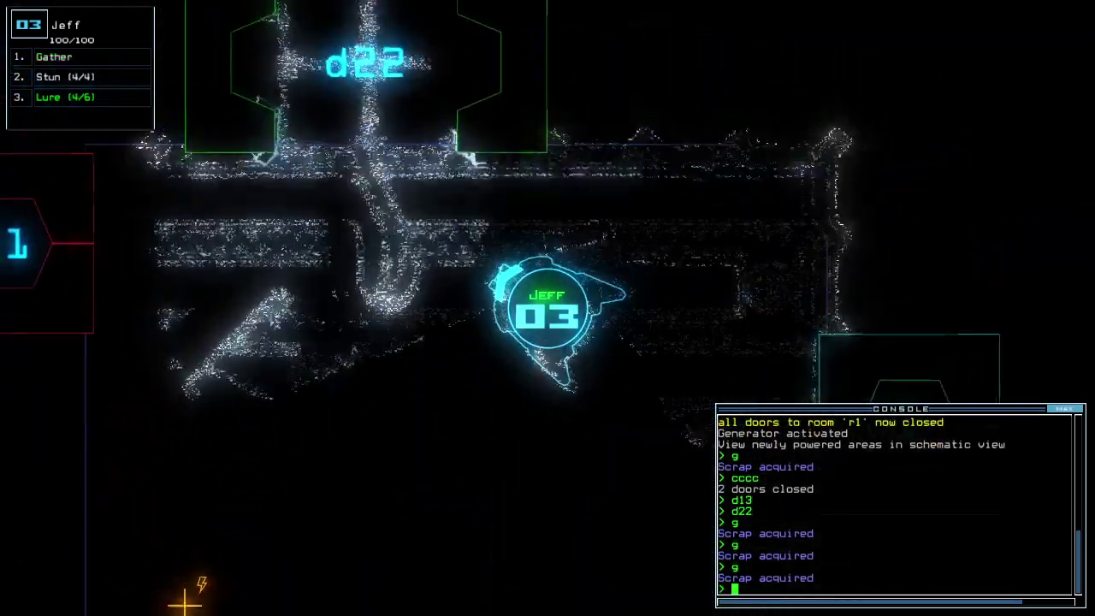
{"action": "key", "text": "Tab"}
{"action": "key", "text": "Tab"}
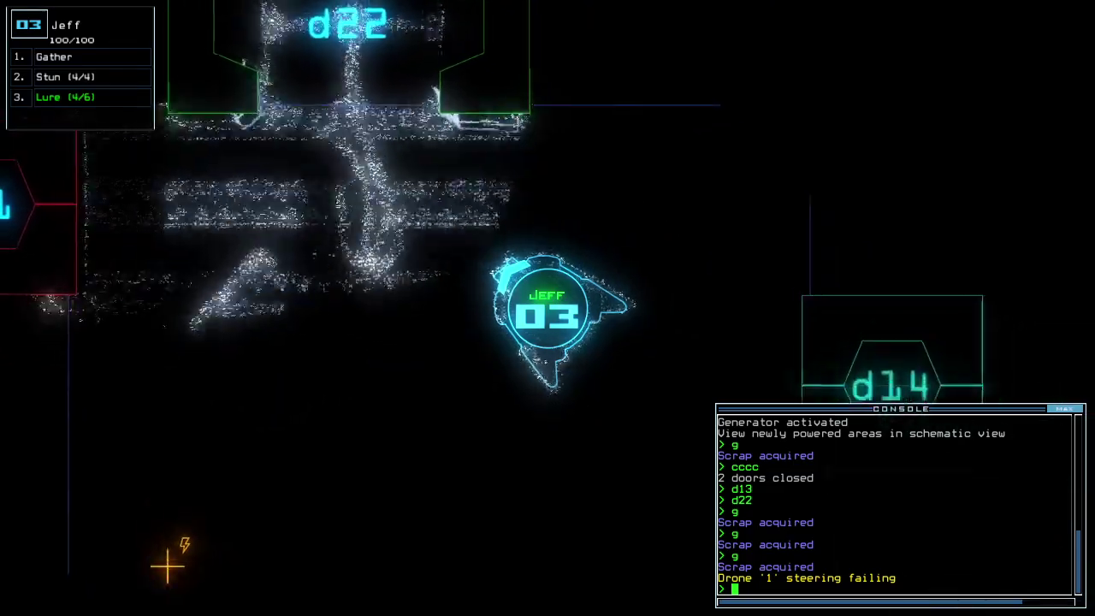
{"action": "key", "text": "Tab"}
{"action": "key", "text": "Tab"}
{"action": "key", "text": "Tab"}
{"action": "key", "text": "Tab"}
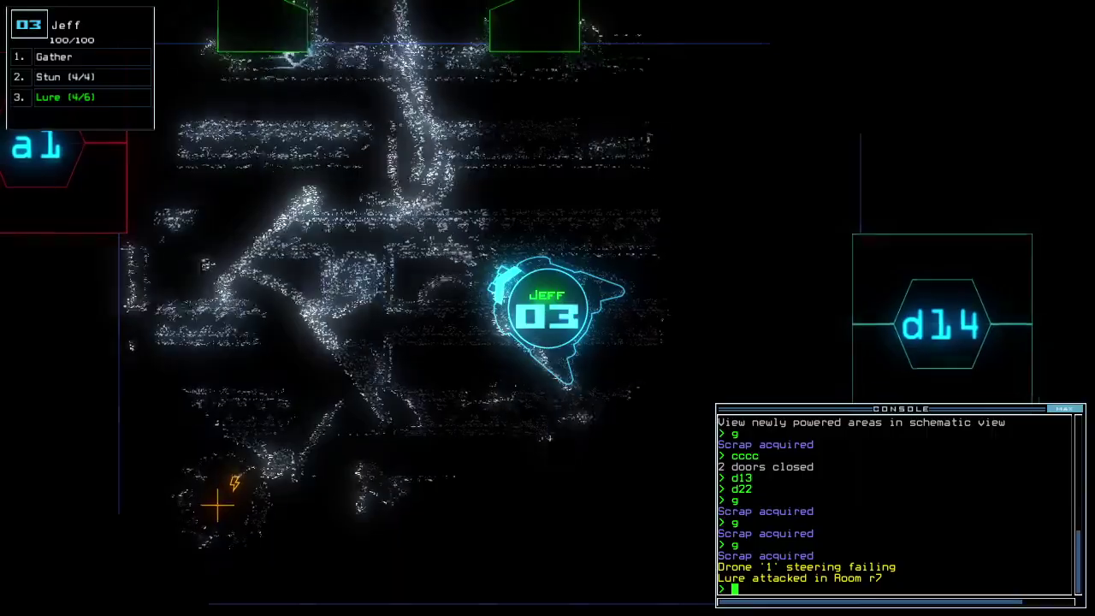
{"action": "key", "text": "w"}
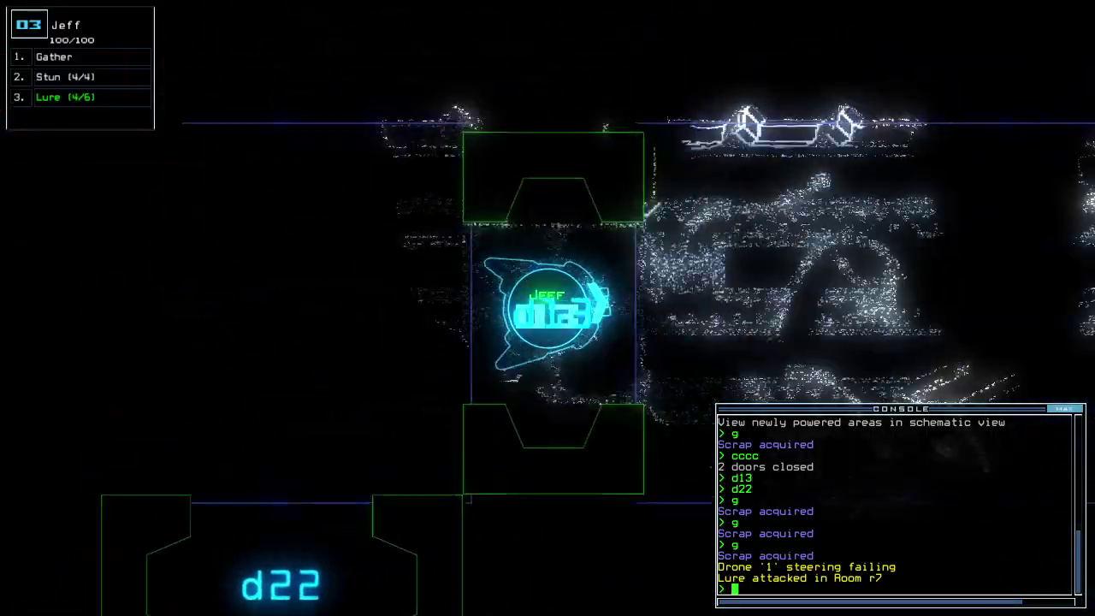
- Drop a lure near d13 and open door d21, driving Jeff through and back
{"action": "key", "text": "Up"}
{"action": "type", "text": "l"}
{"action": "key", "text": "Return"}
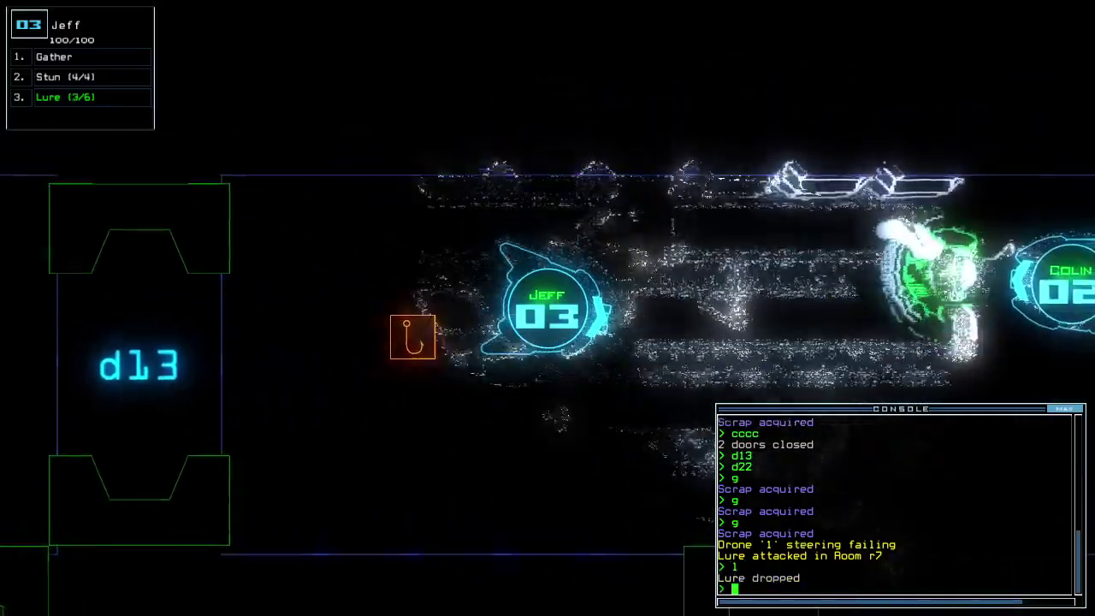
{"action": "key", "text": "Down"}
{"action": "type", "text": "d21"}
{"action": "key", "text": "Return"}
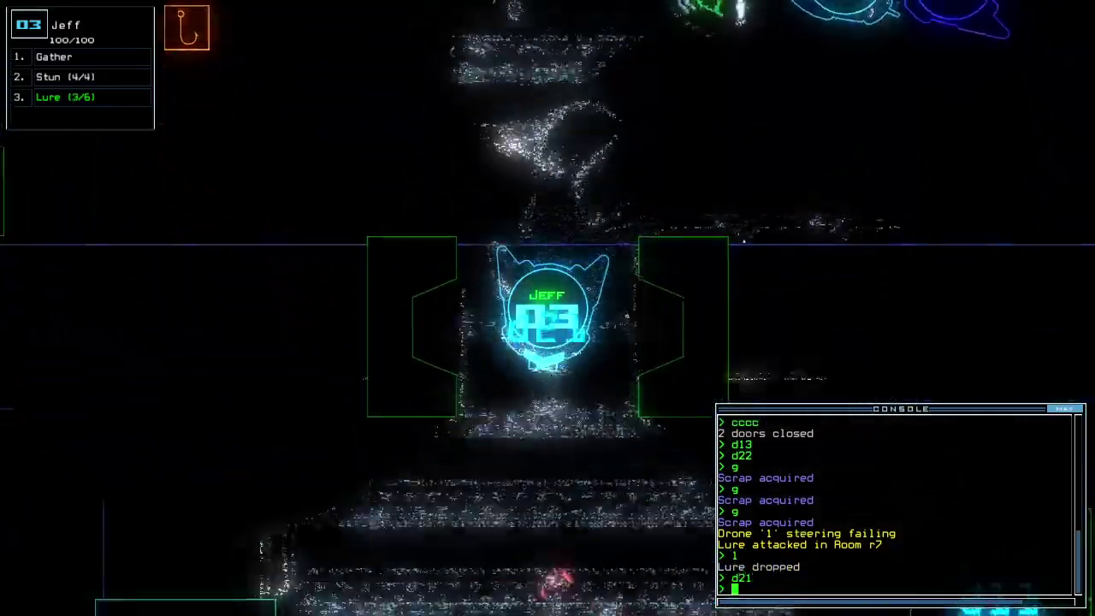
{"action": "key", "text": "Down"}
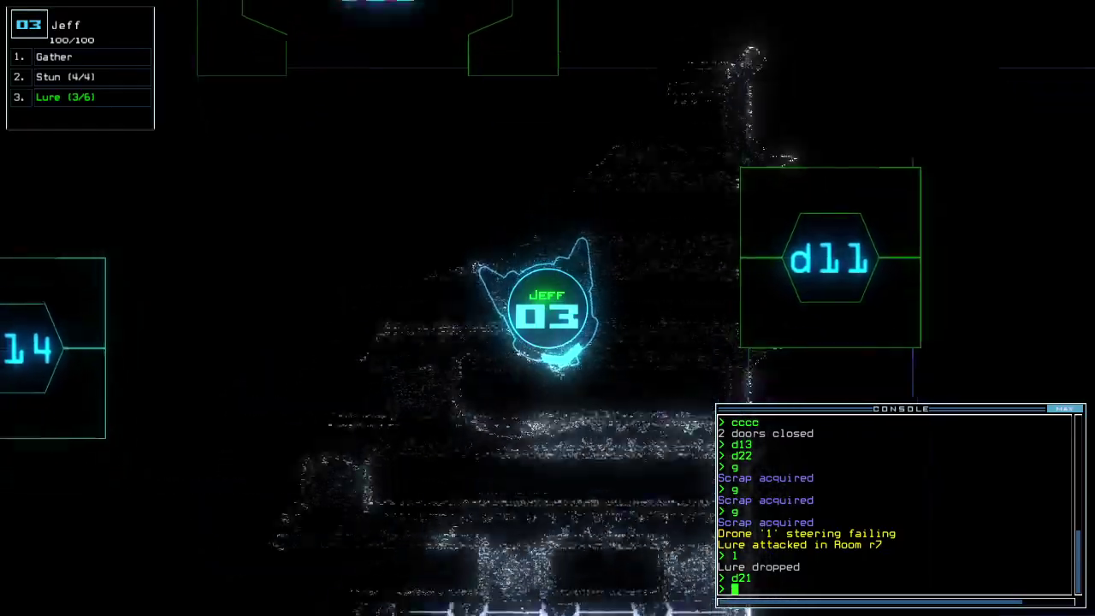
{"action": "key", "text": "Up"}
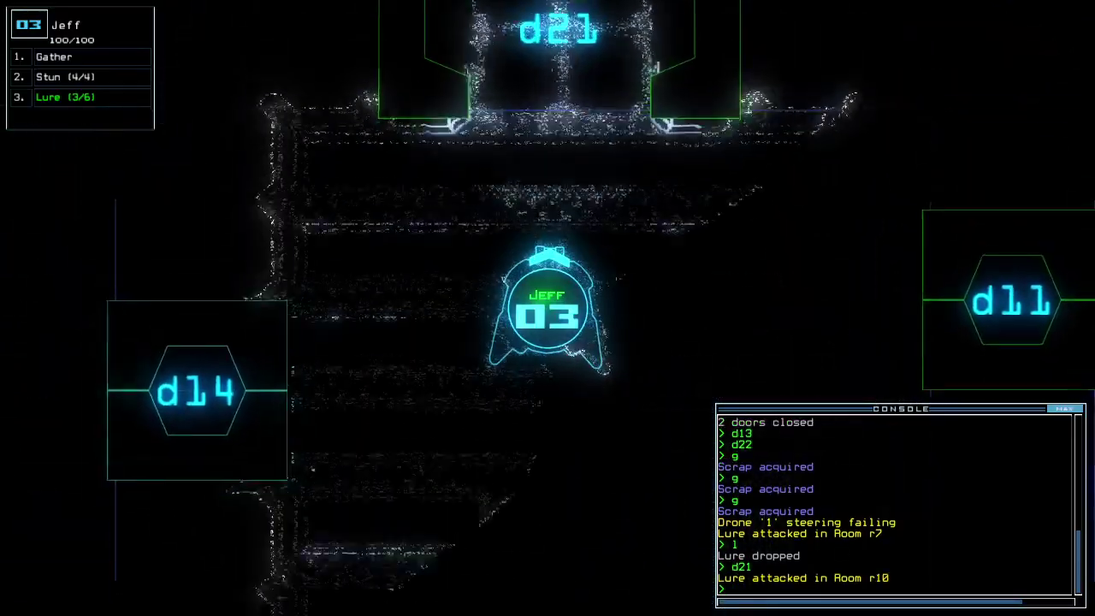
{"action": "key", "text": "Tab"}
{"action": "key", "text": "Tab"}
{"action": "type", "text": "d12"}
- Open door d12 and drop a second lure beside it
{"action": "key", "text": "Return"}
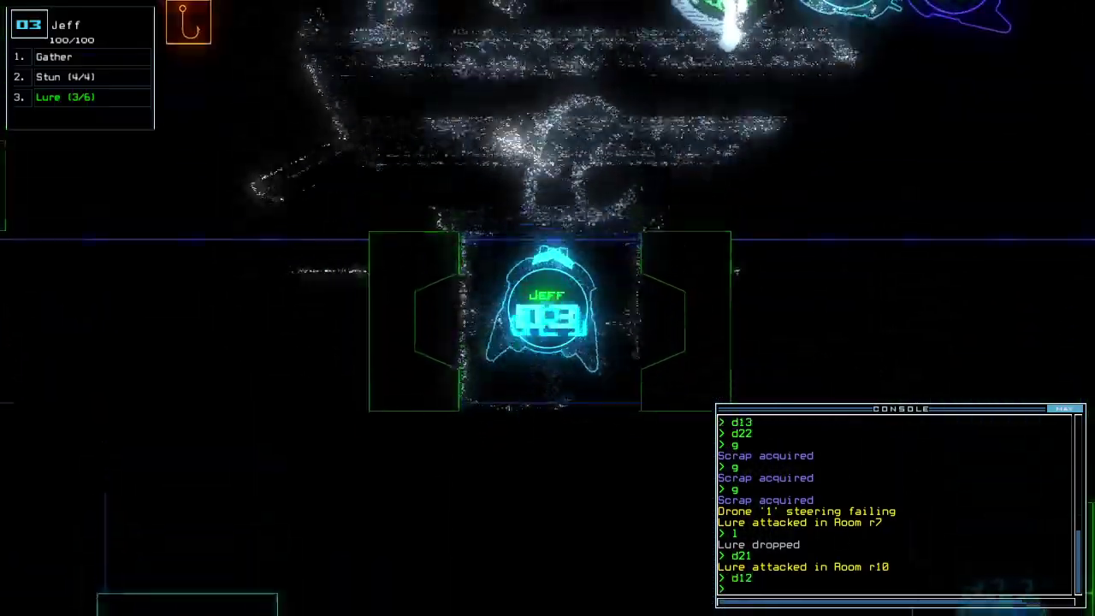
{"action": "key", "text": "Right"}
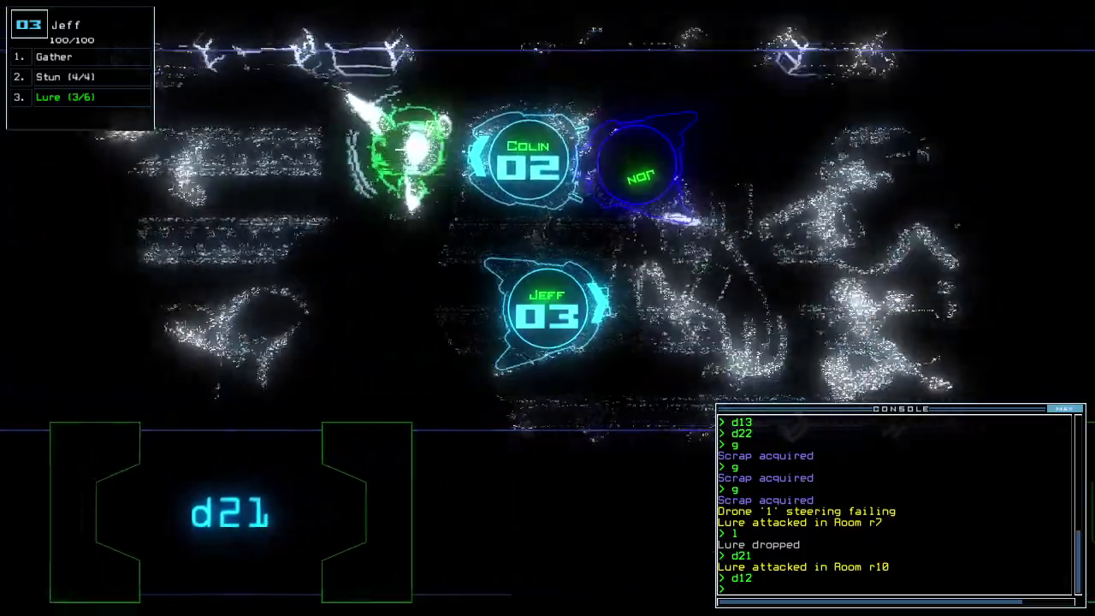
{"action": "key", "text": "Right"}
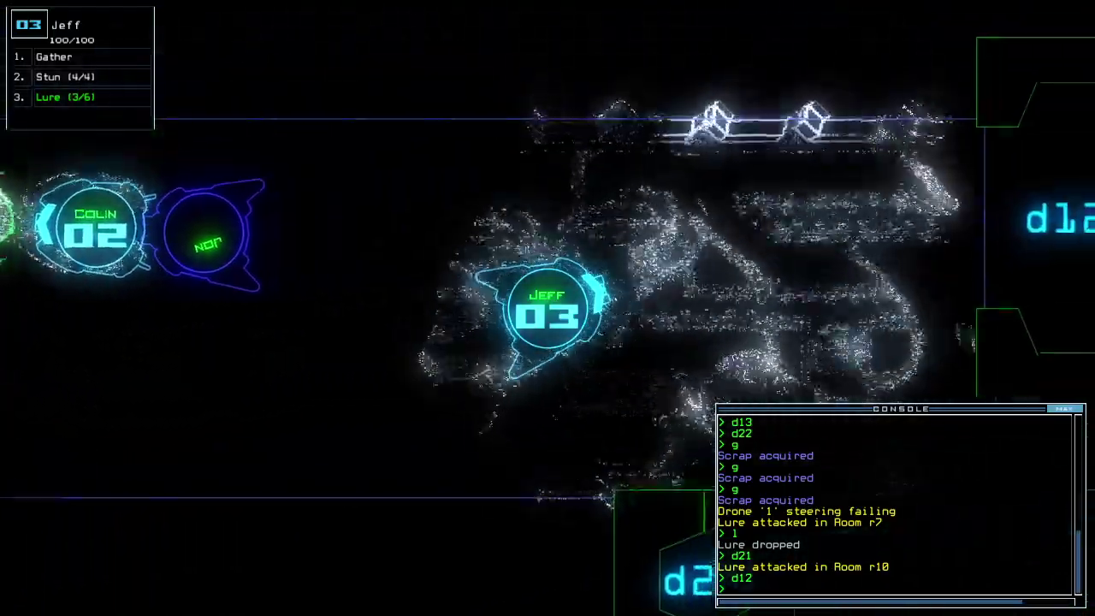
{"action": "type", "text": "l"}
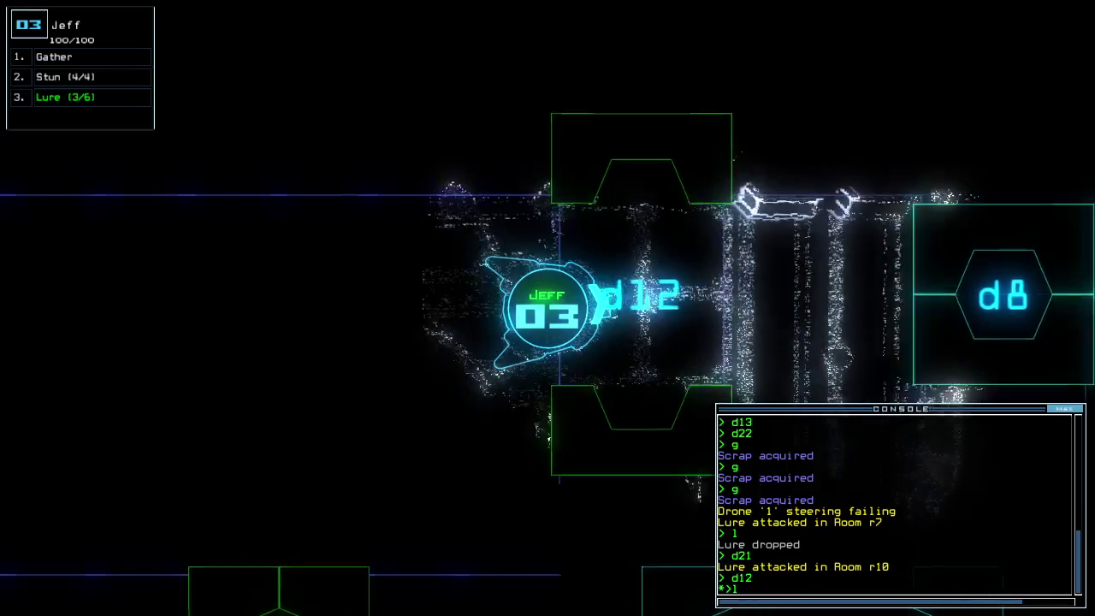
{"action": "type", "text": "d12"}
{"action": "key", "text": "Return"}
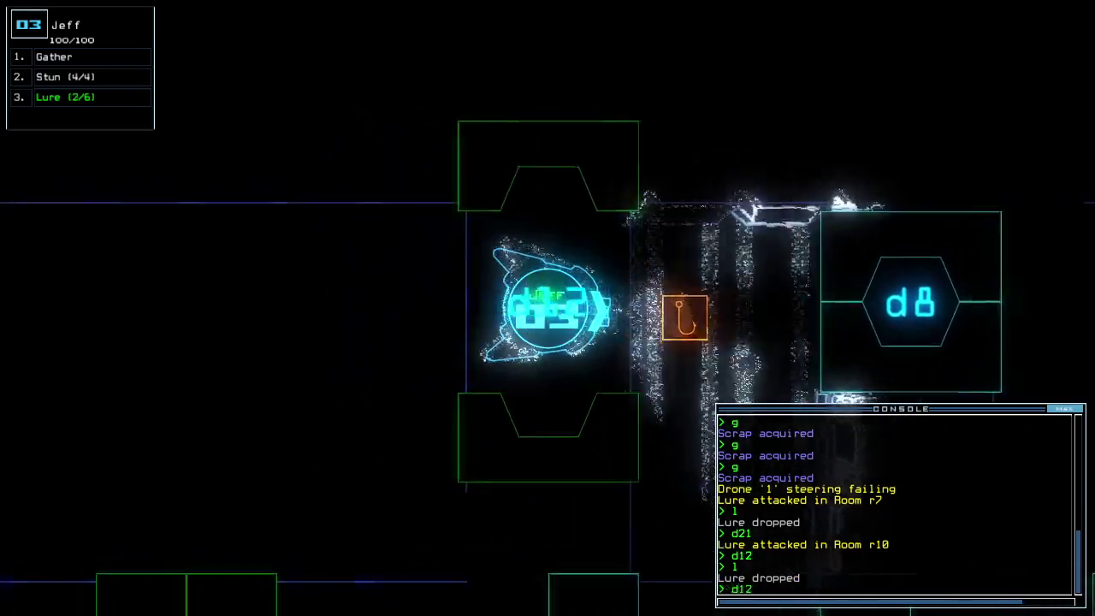
{"action": "key", "text": "Return"}
{"action": "type", "text": "dback 2"}
- Send Colin back to r1 and drive Jeff down past d19 and d9 into a3
{"action": "key", "text": "Return"}
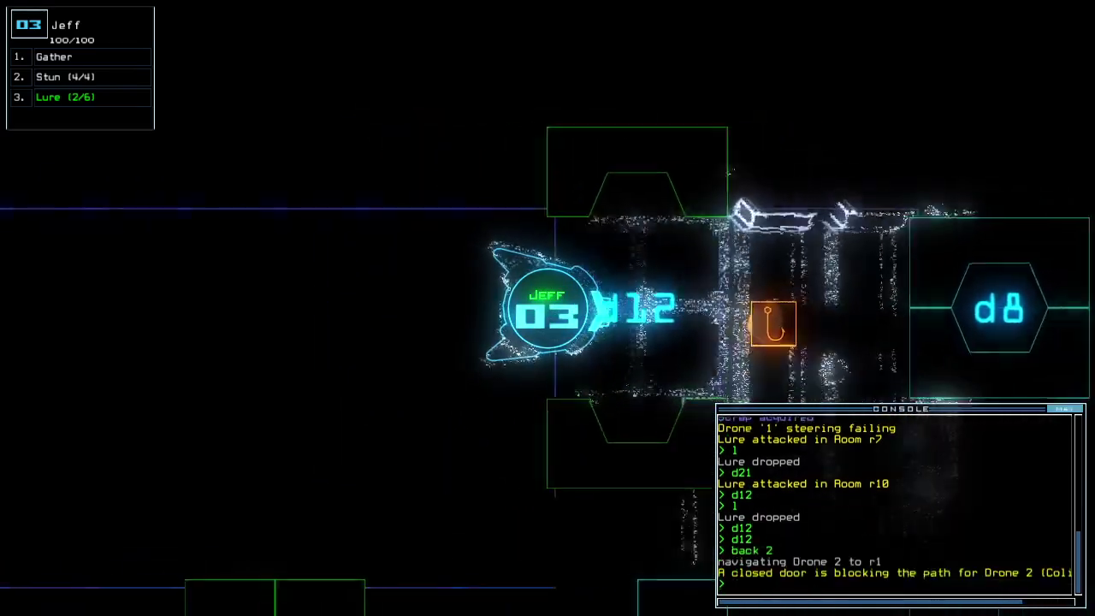
{"action": "type", "text": "a"}
{"action": "key", "text": "Down"}
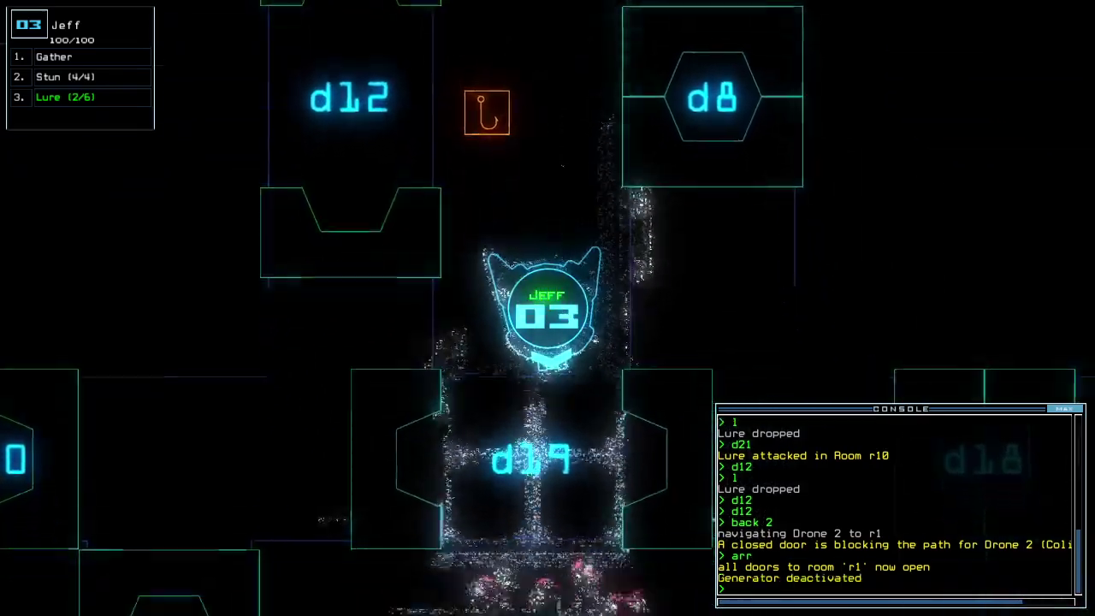
{"action": "key", "text": "Down"}
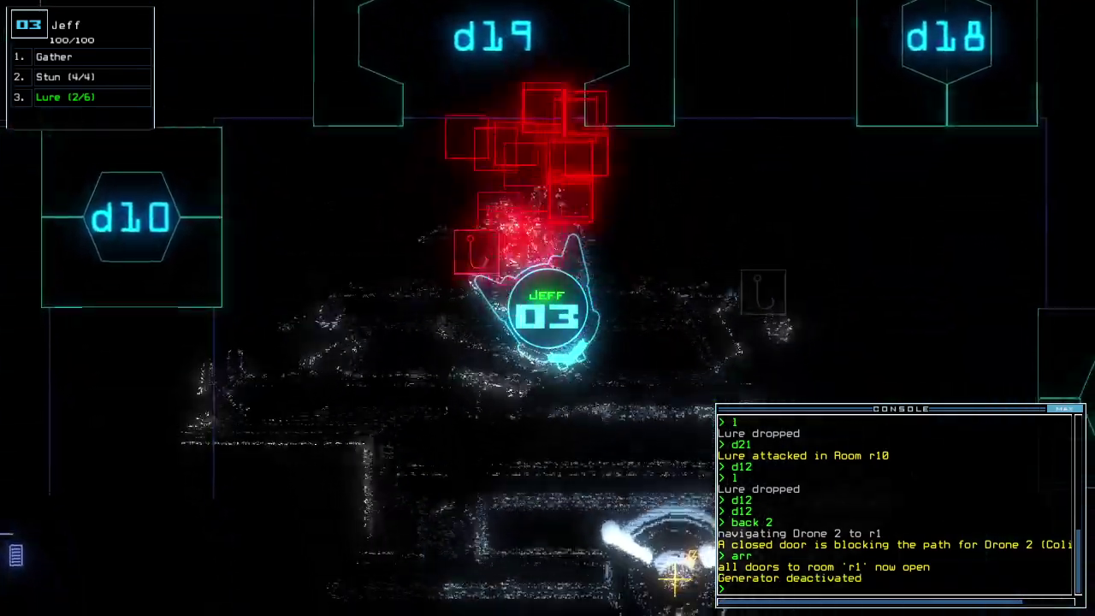
{"action": "key", "text": "Down"}
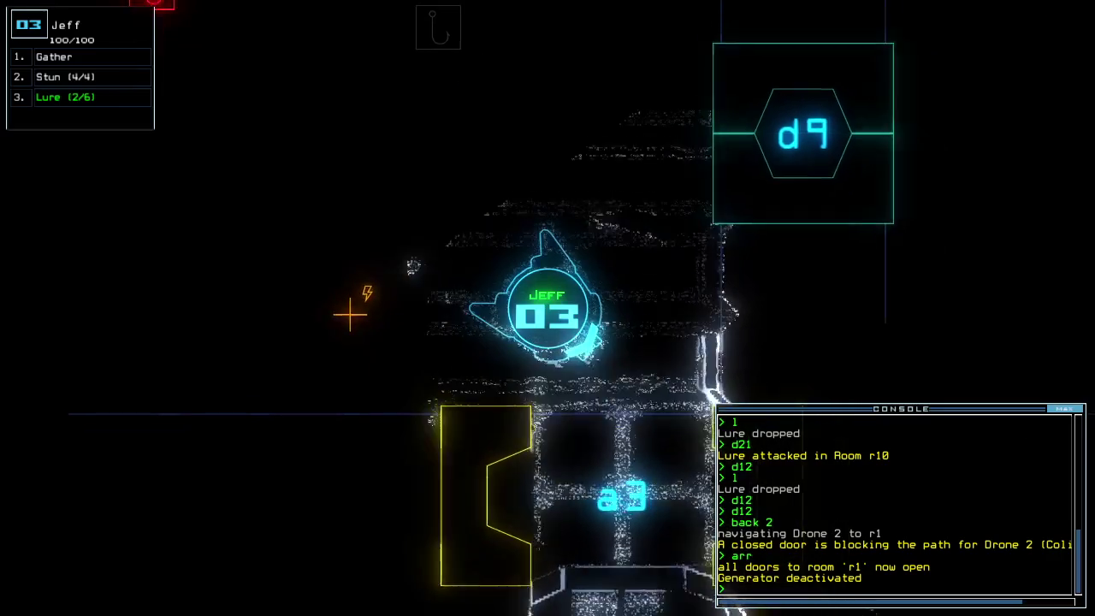
{"action": "scroll", "coordinate": [548, 308], "scroll_direction": "down", "scroll_amount": 3}
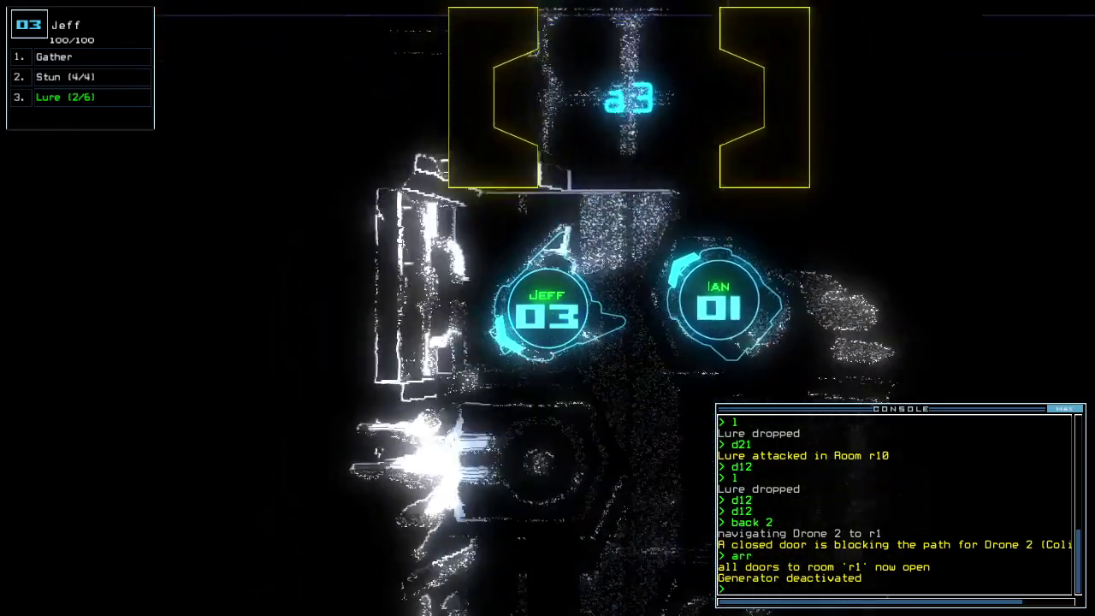
{"action": "scroll", "coordinate": [547, 308], "scroll_direction": "down", "scroll_amount": 3}
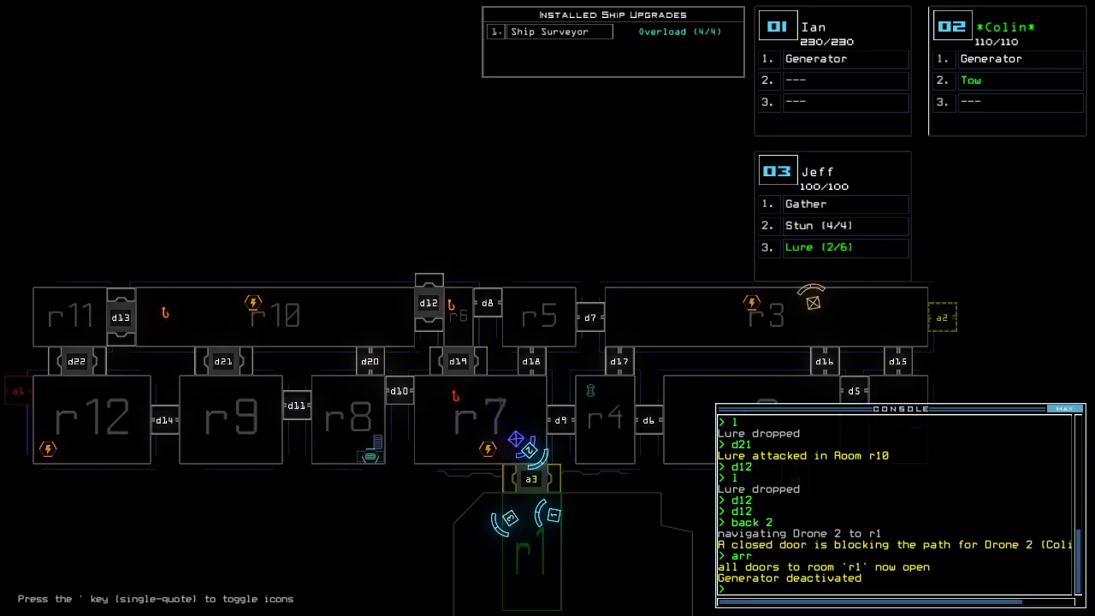
{"action": "scroll", "coordinate": [548, 308], "scroll_direction": "up", "scroll_amount": 3}
{"action": "type", "text": "ra"}
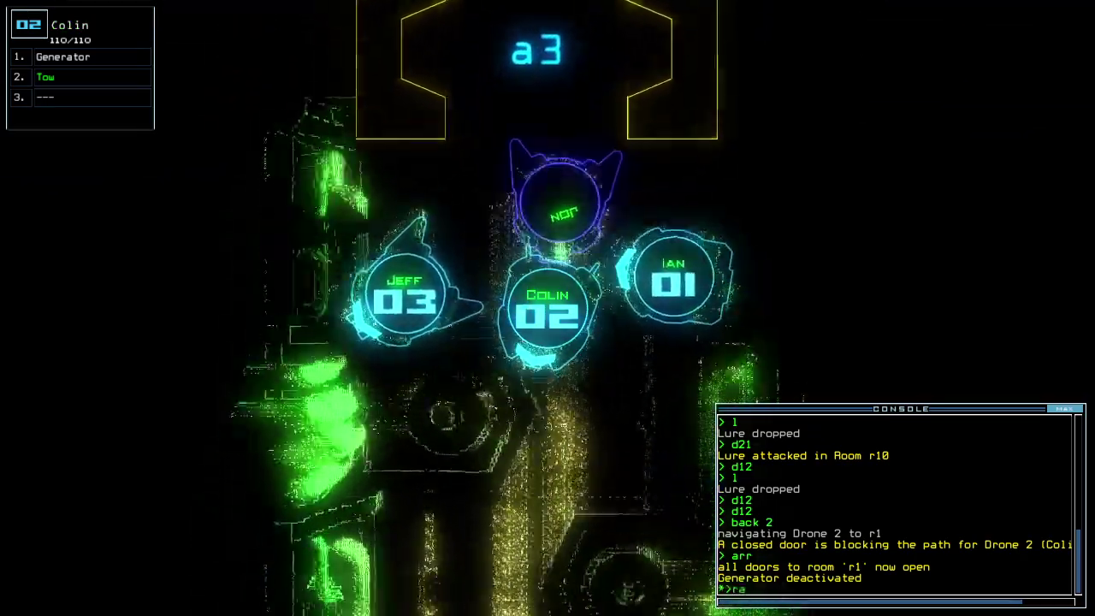
- Seal all doors of room r1 and stop towing drone Jon
{"action": "key", "text": "Return"}
{"action": "type", "text": "tow"}
{"action": "key", "text": "Return"}
{"action": "scroll", "coordinate": [548, 308], "scroll_direction": "down", "scroll_amount": 3}
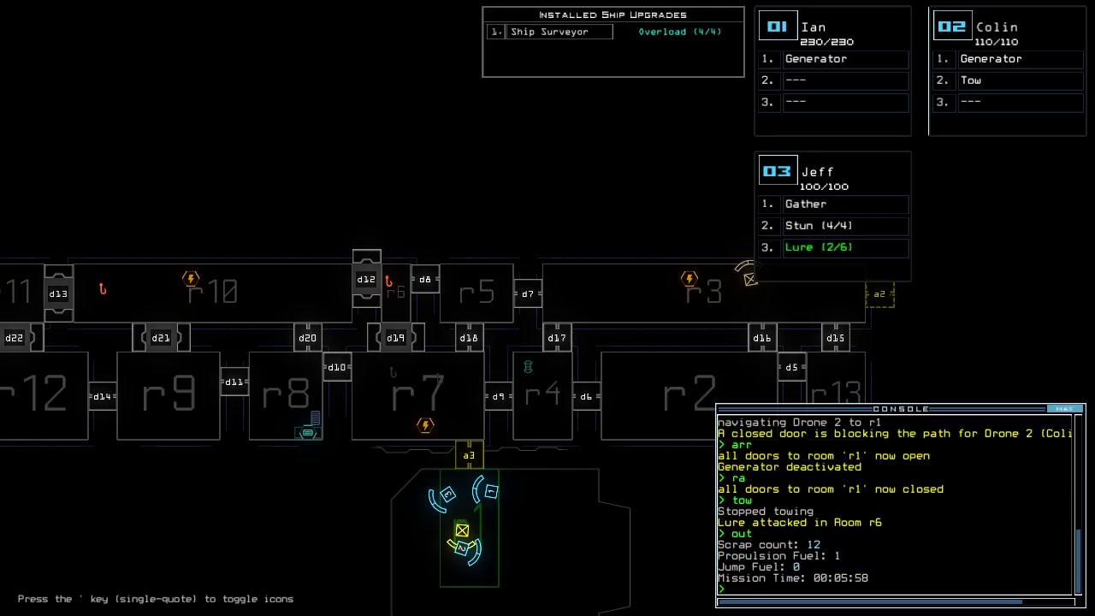
- Dismiss the 12-scrap score screen to bring up the Modded Daily leaderboard
{"action": "key", "text": "o"}
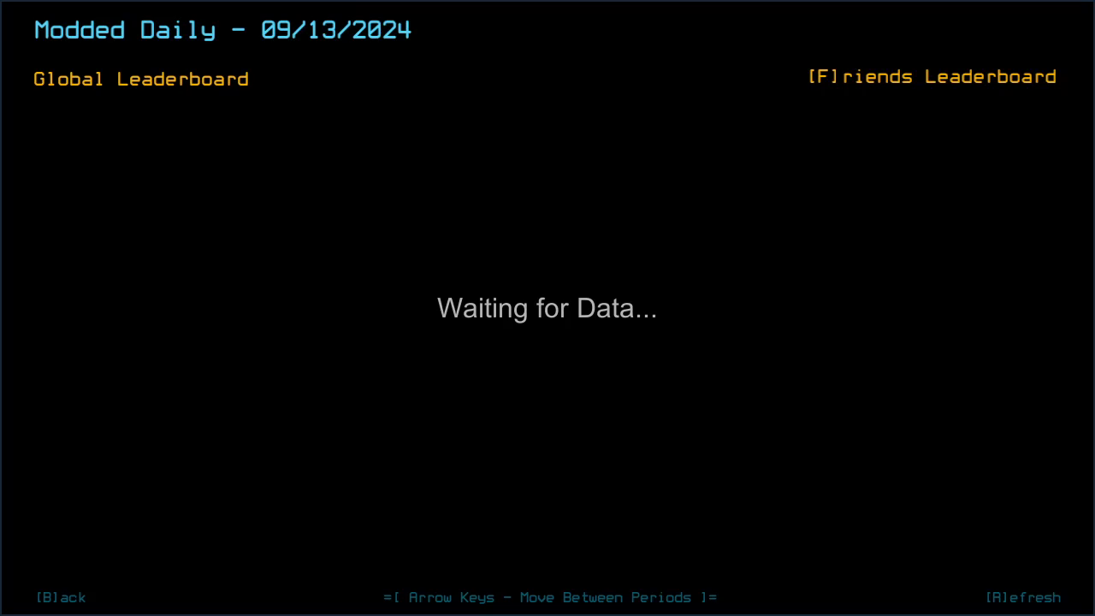